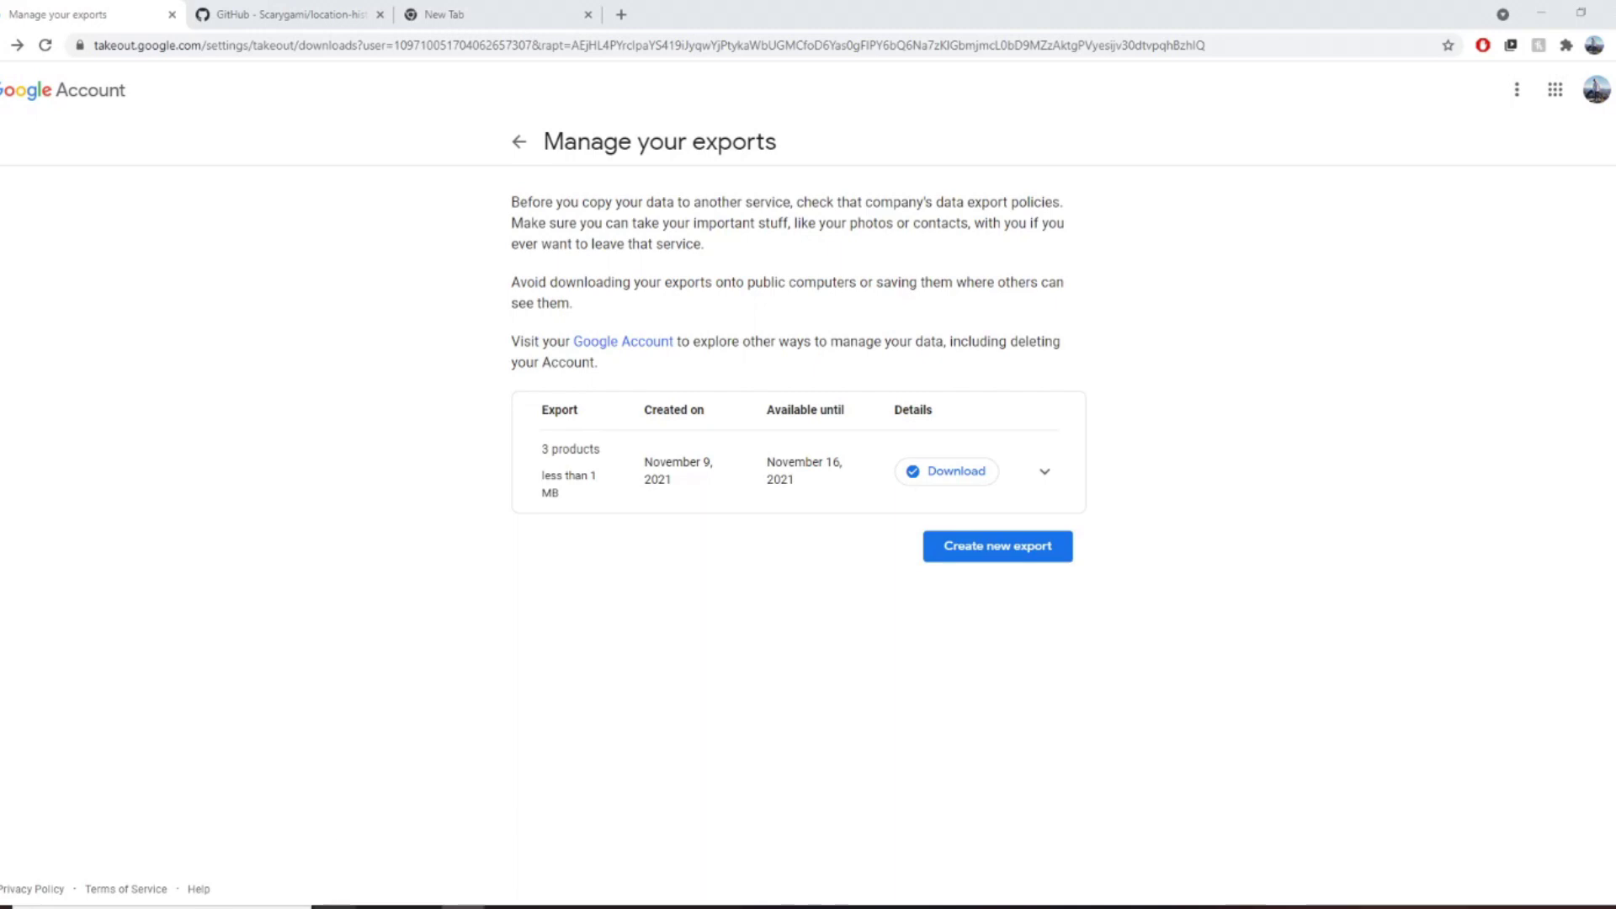
Arrange the Location History folder window beside the browser and reselect Location History.json.
left_click(356, 906)
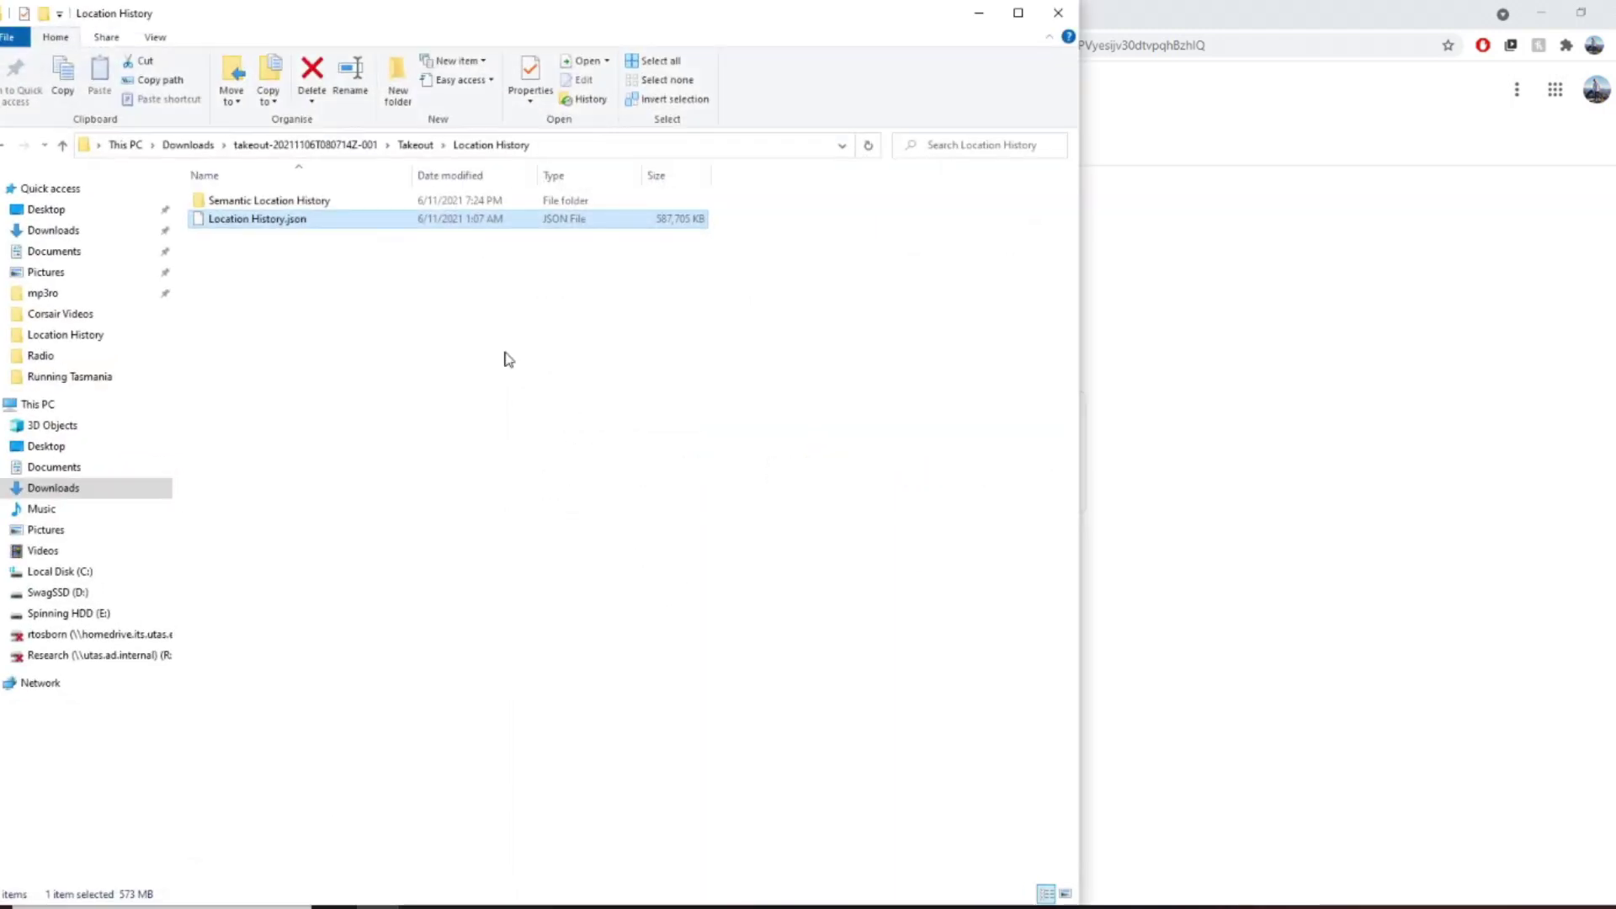
left_click_drag(473, 4, 463, 37)
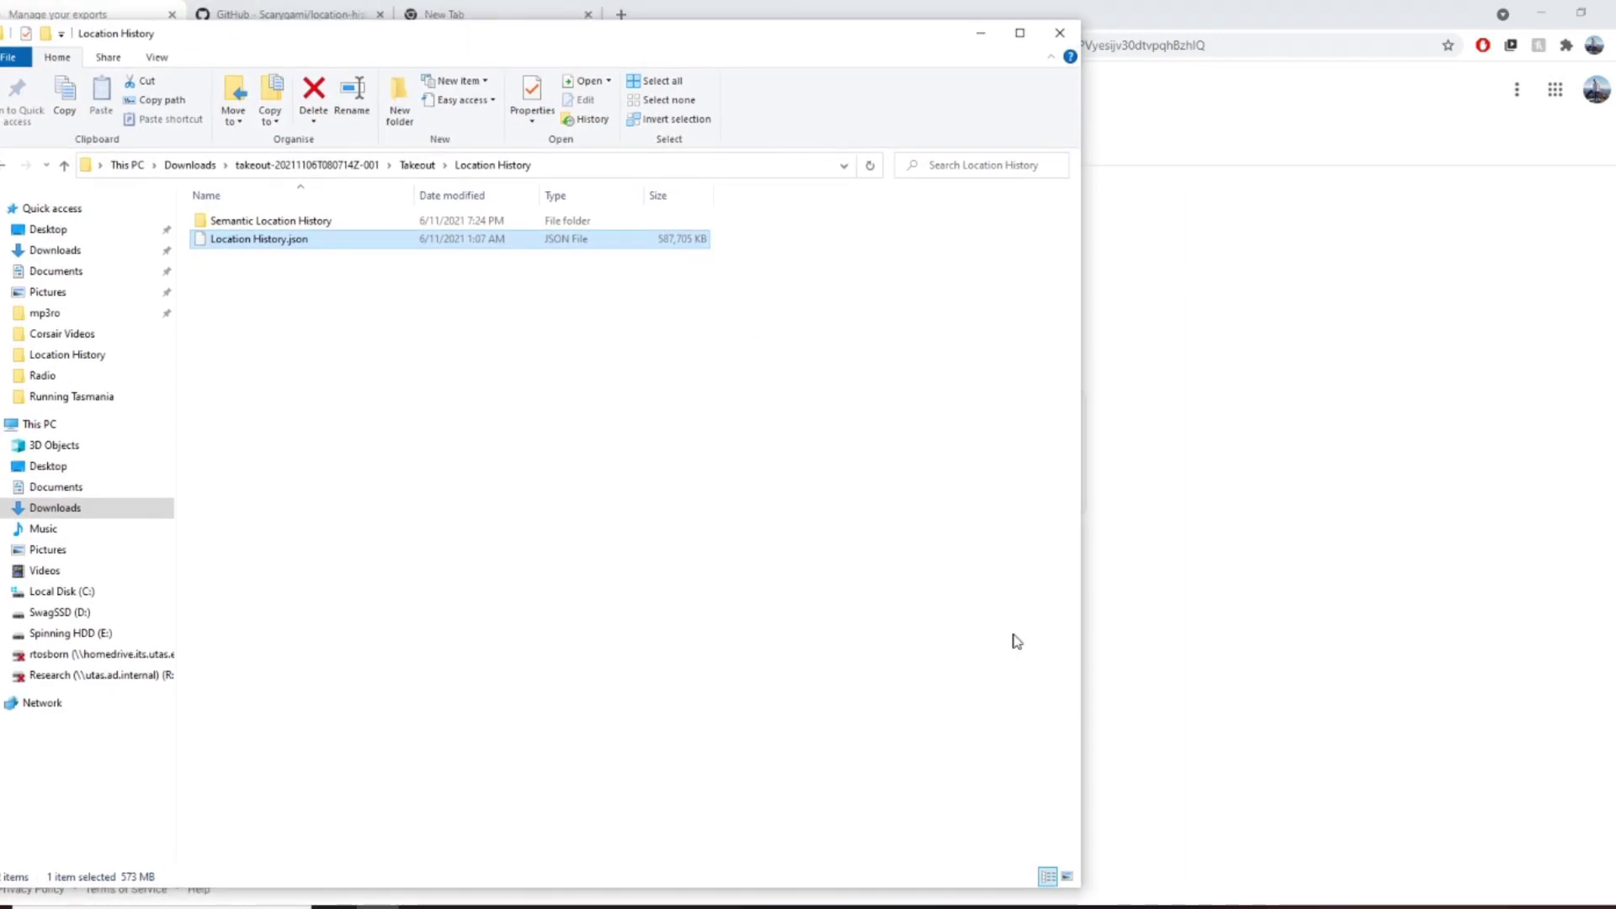
left_click_drag(1081, 700, 781, 734)
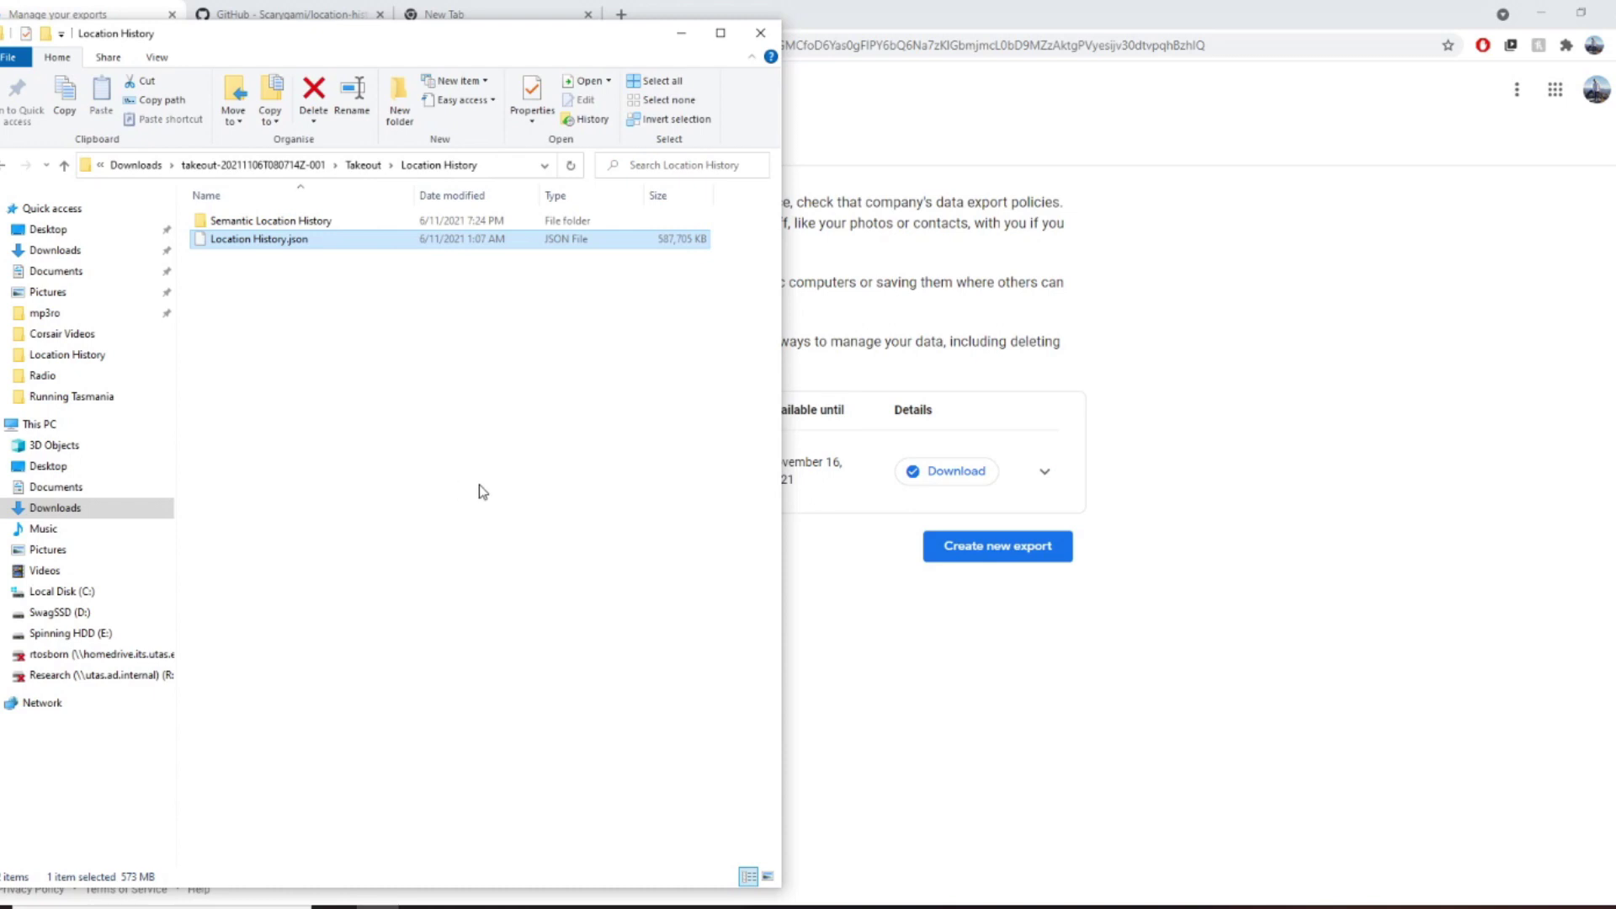
left_click_drag(331, 325, 295, 242)
left_click(895, 283)
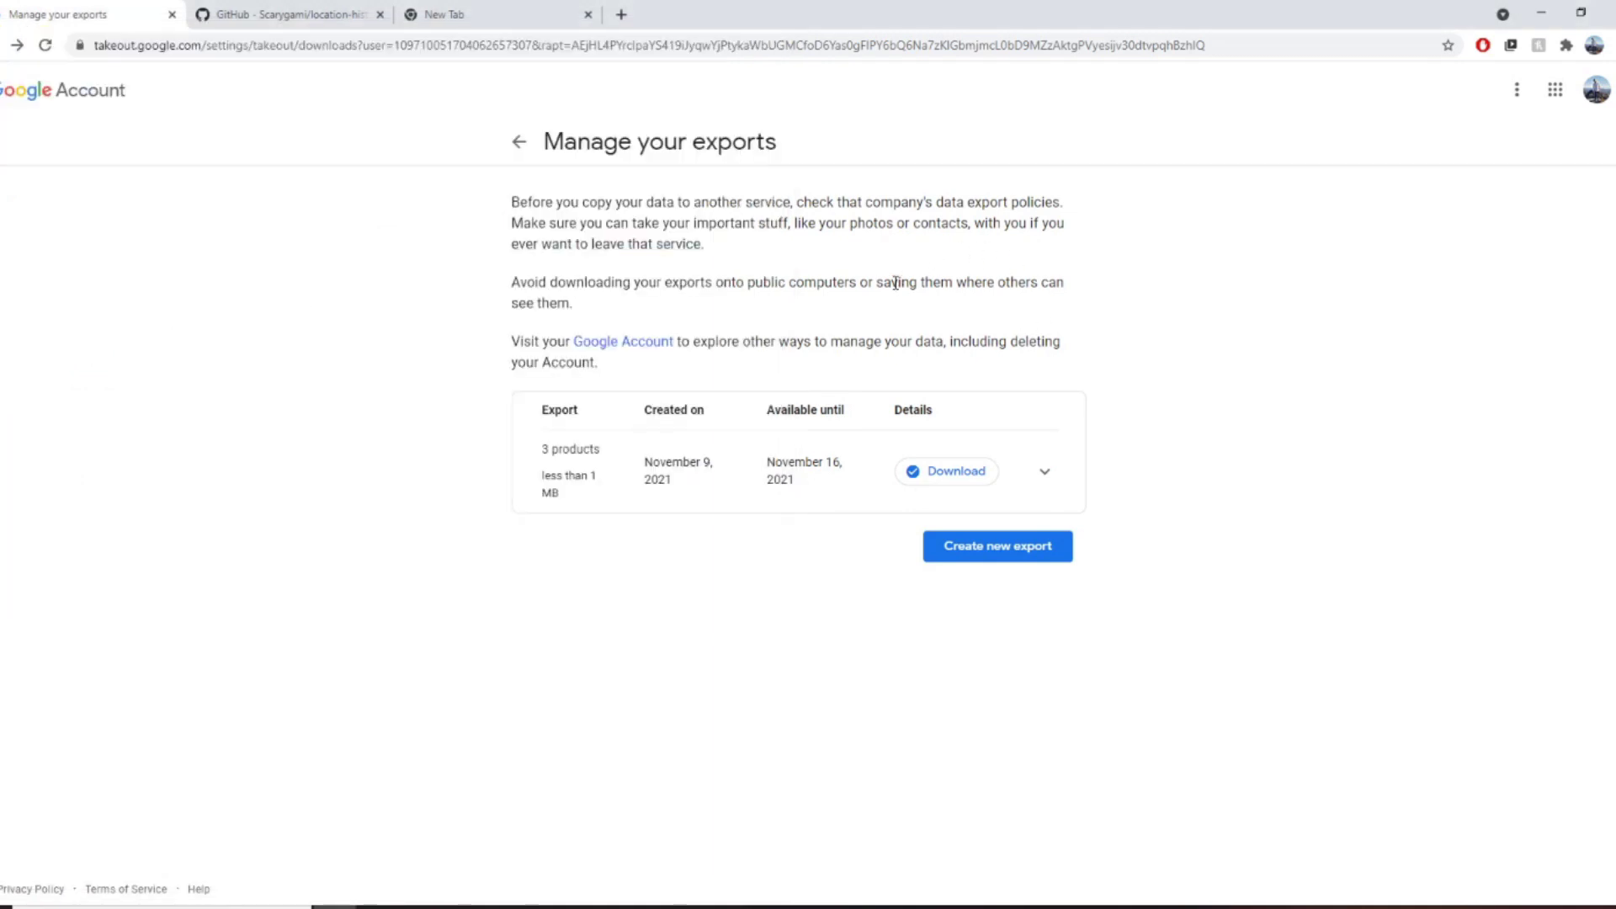
Download the location-history-json-converter repository as a ZIP and bring back the folder window.
left_click(313, 8)
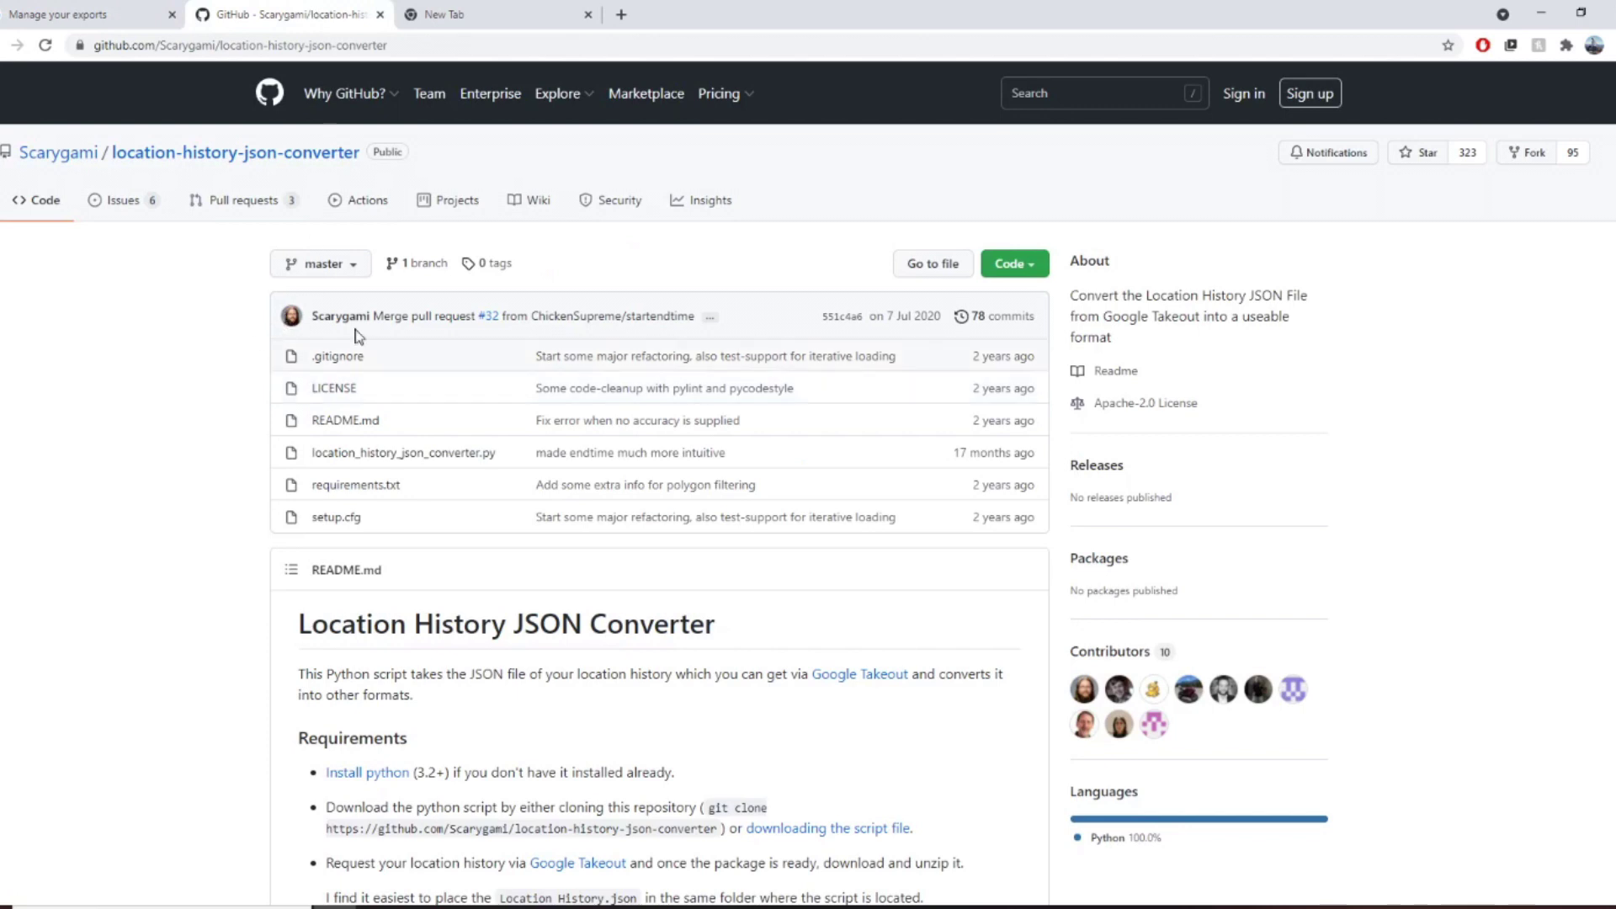
mouse_move(287, 327)
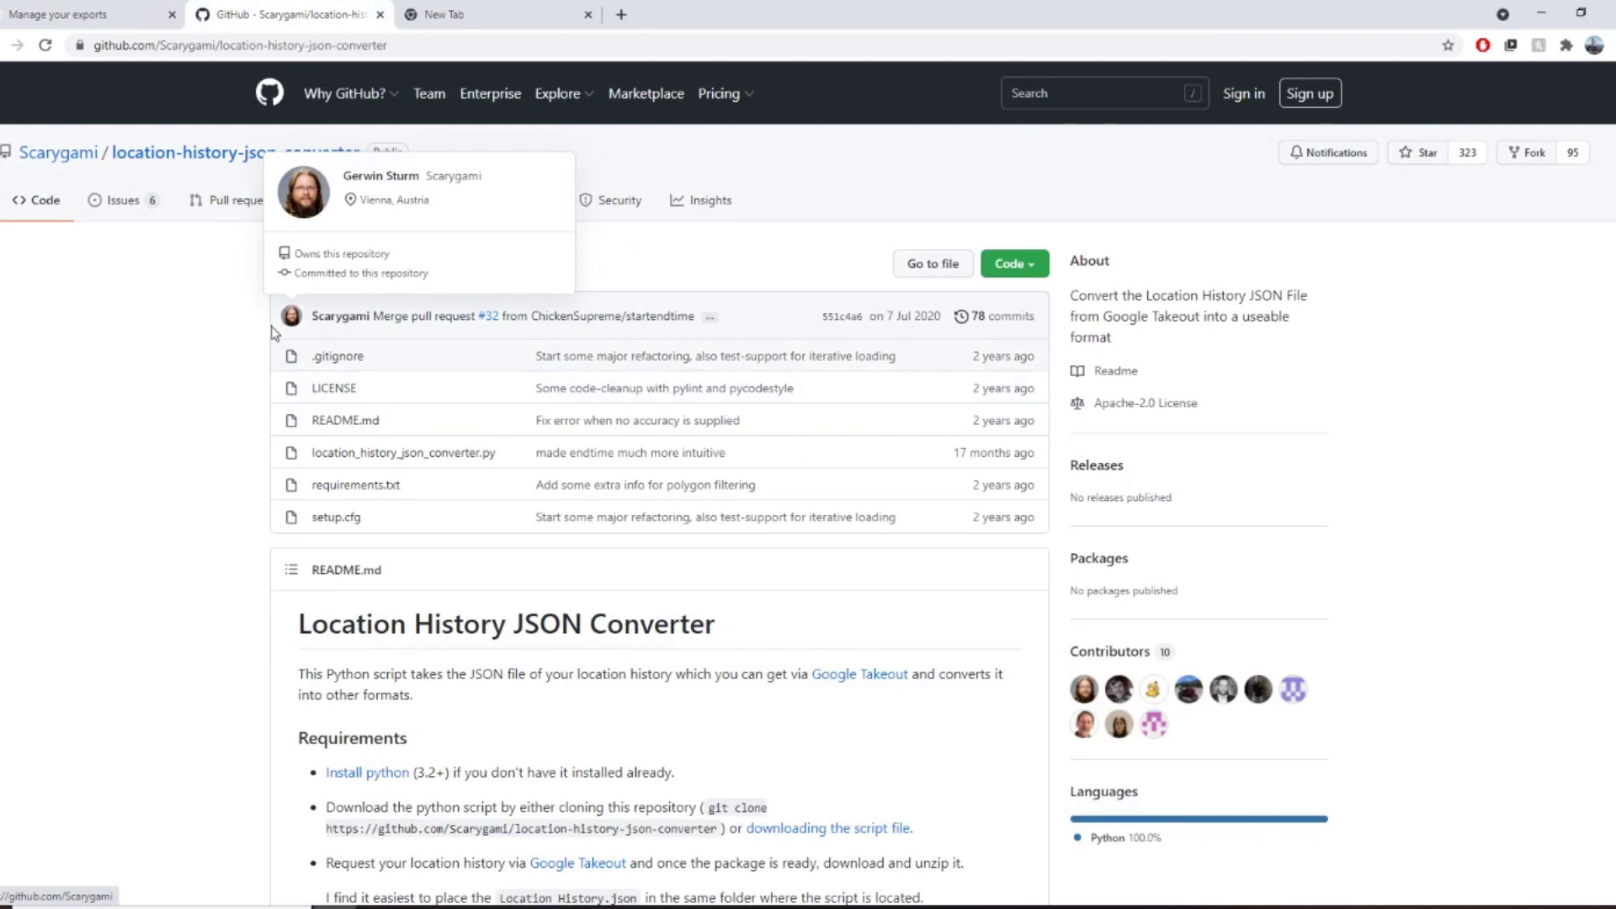
left_click(1020, 265)
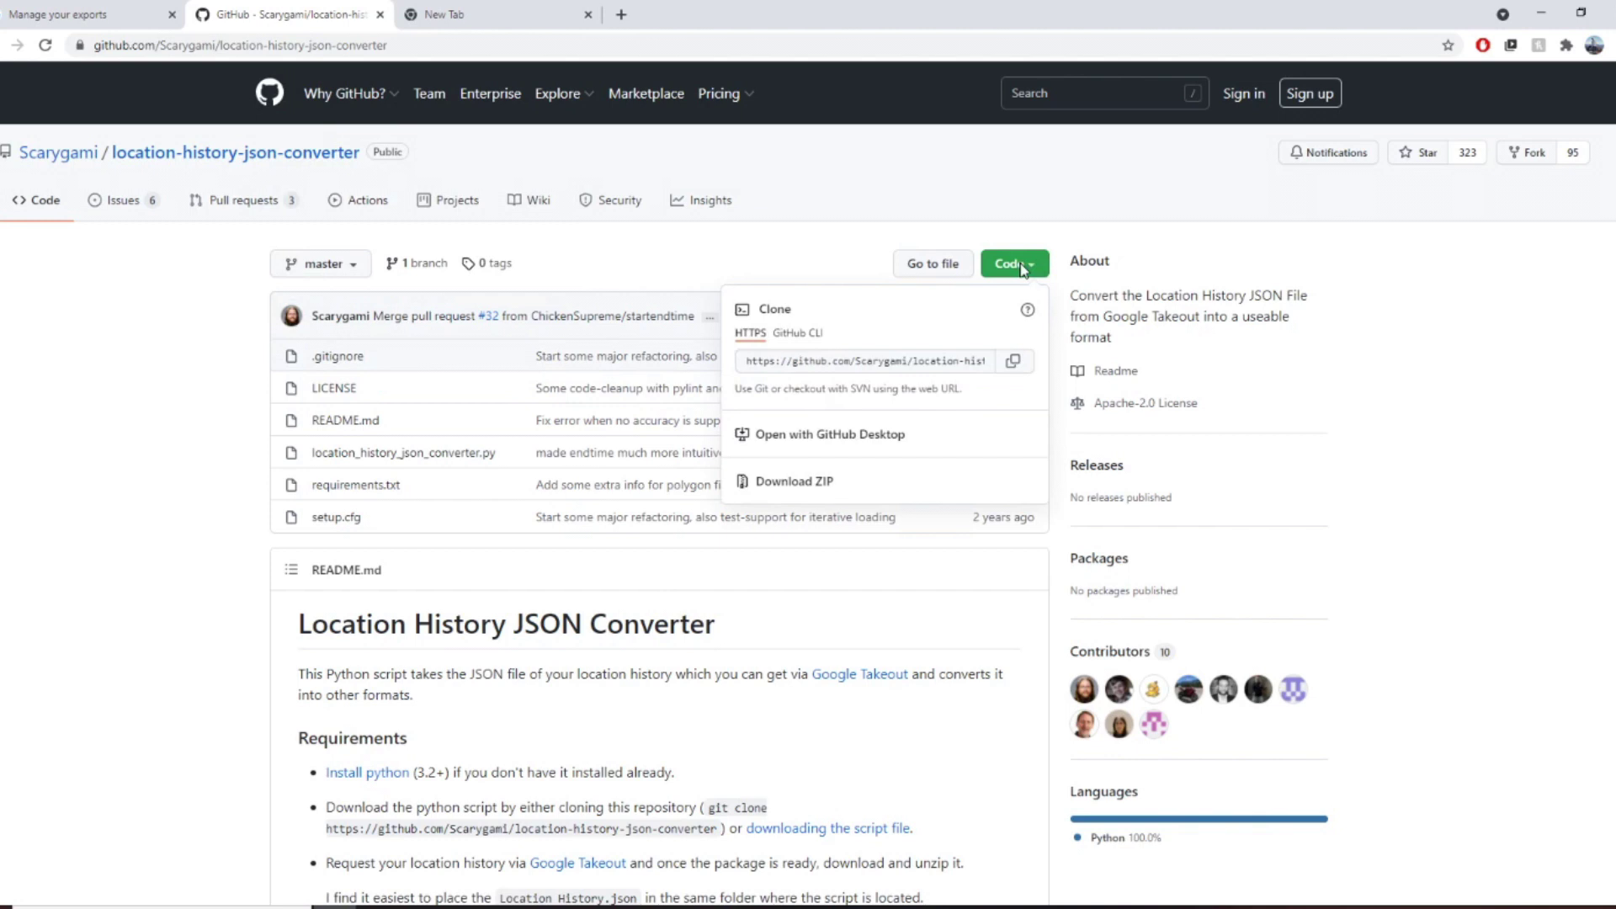
left_click(820, 484)
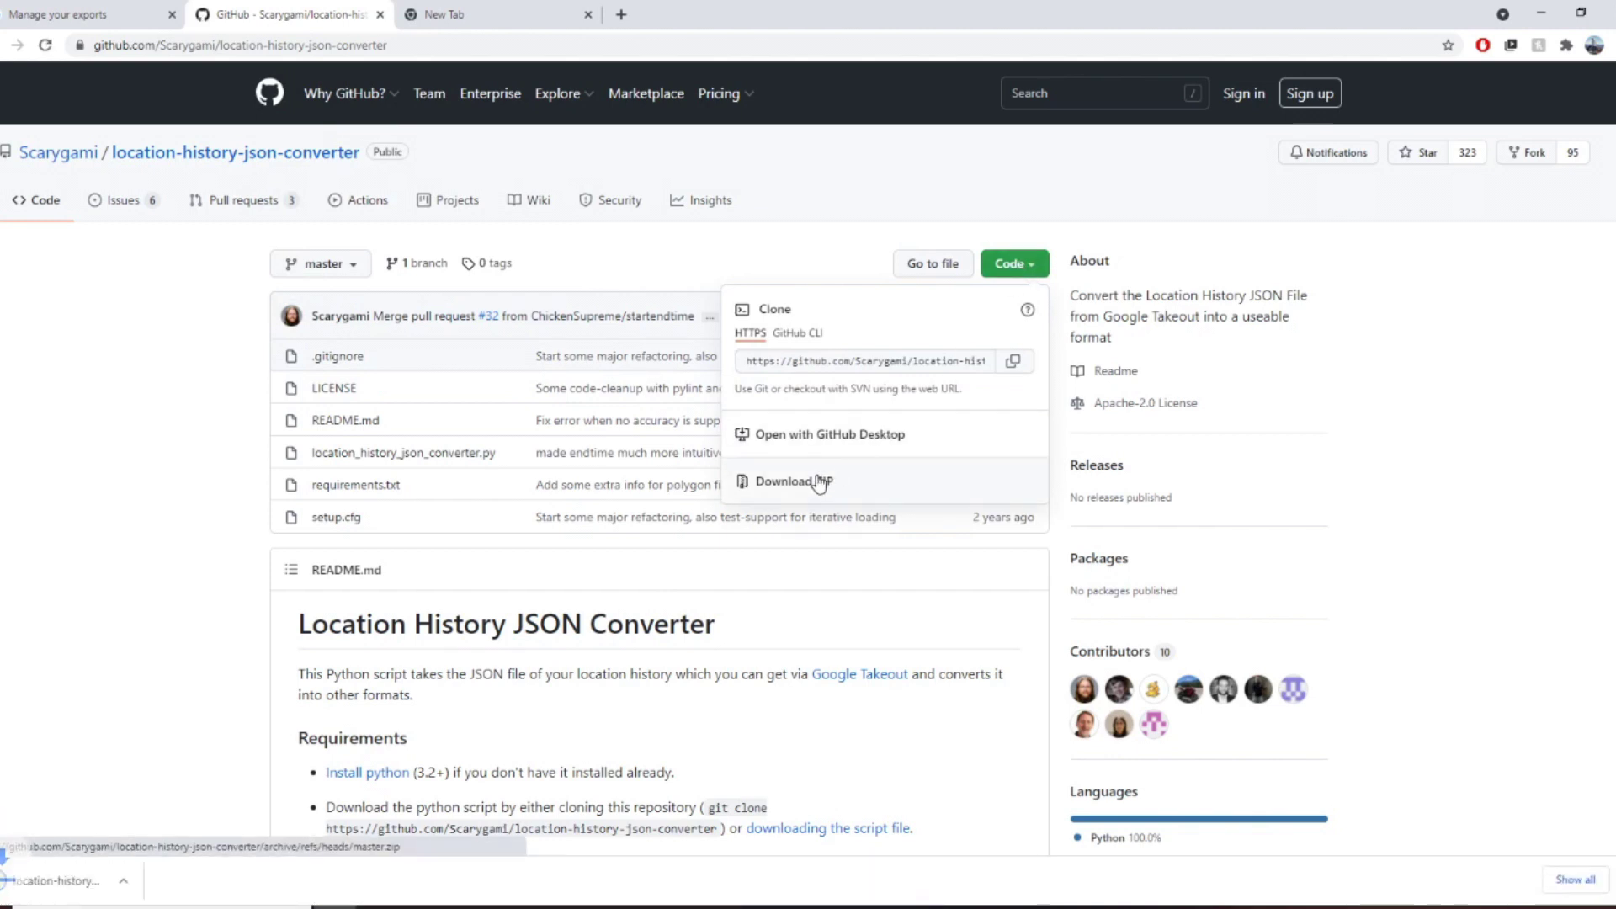
left_click(267, 45)
double_click(277, 45)
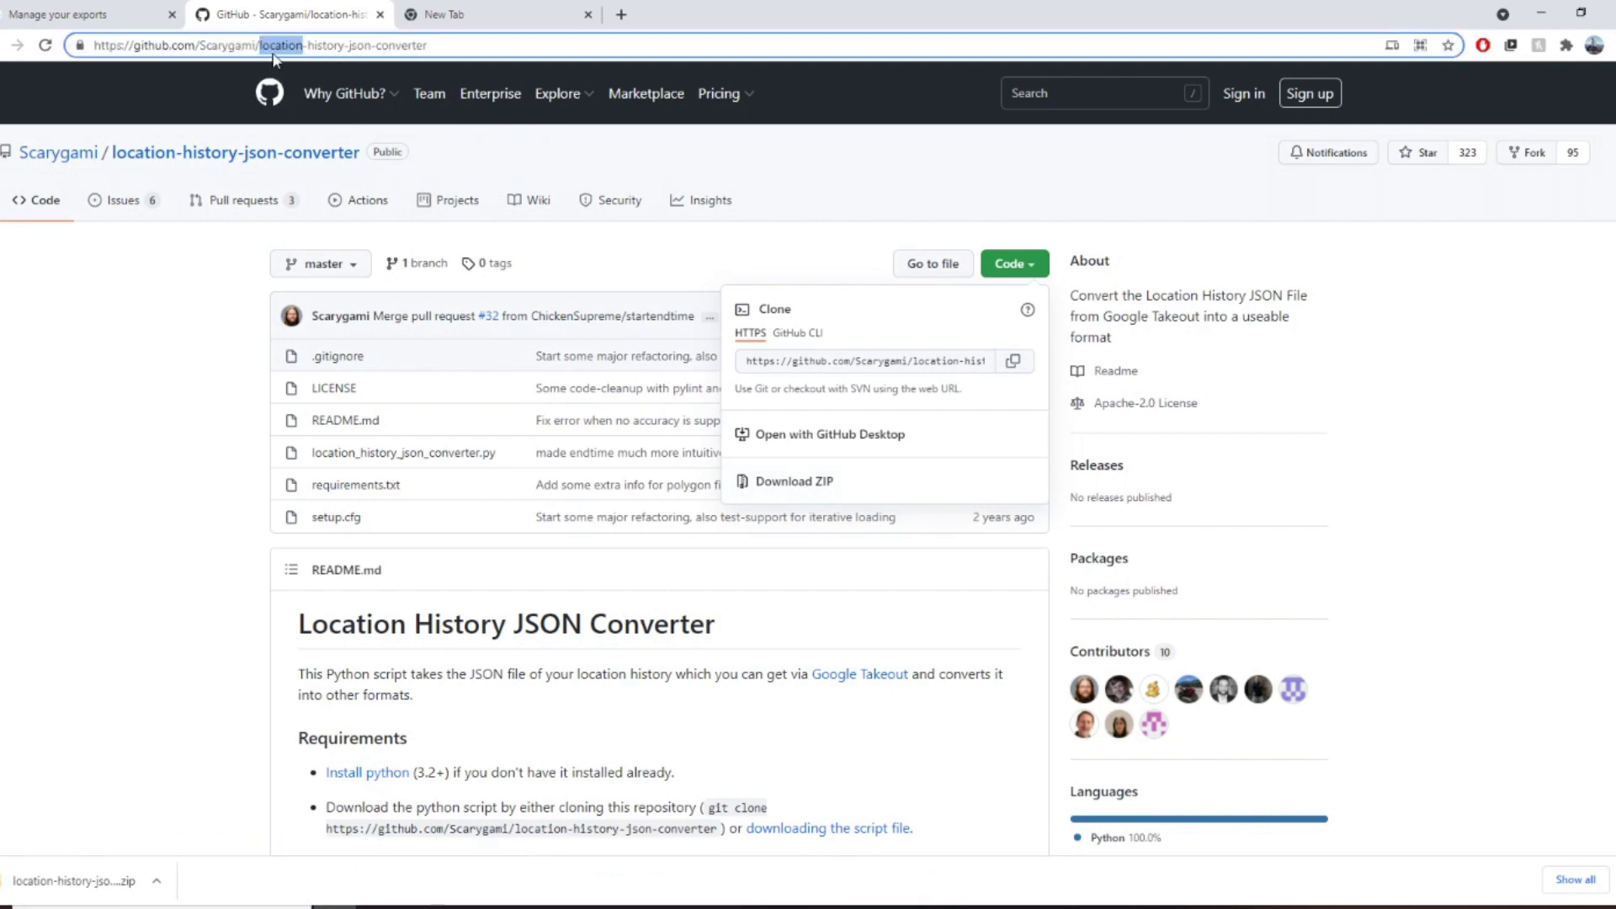
left_click(181, 508)
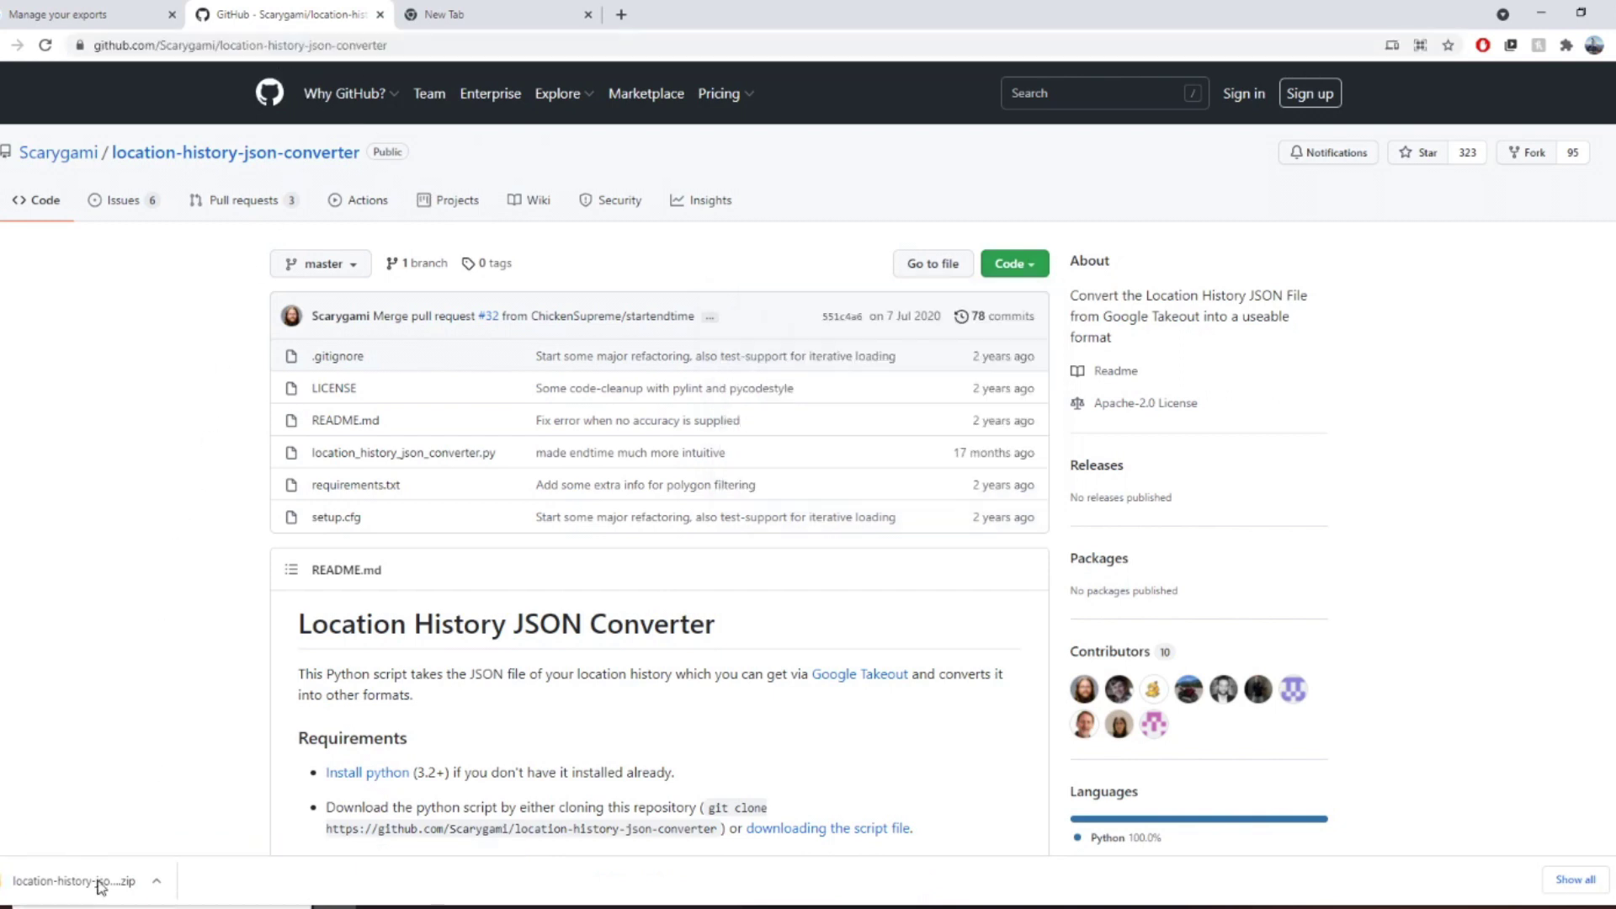
left_click(101, 884)
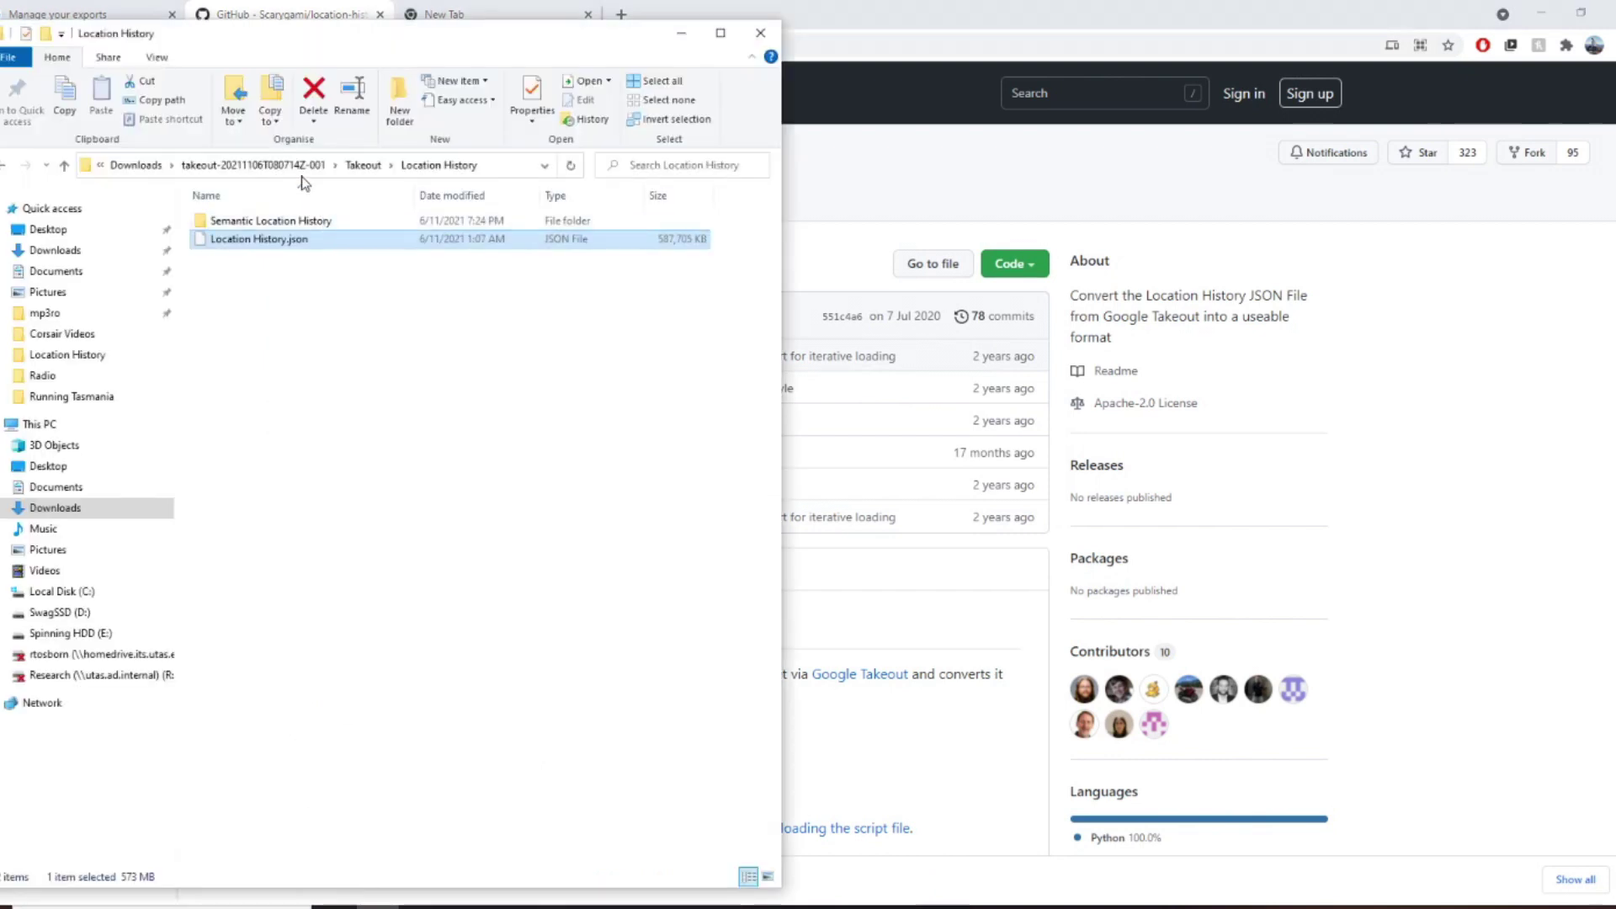
Extract the converter ZIP in Downloads with 7-Zip into its own folder, then delete the ZIP.
key("super+e")
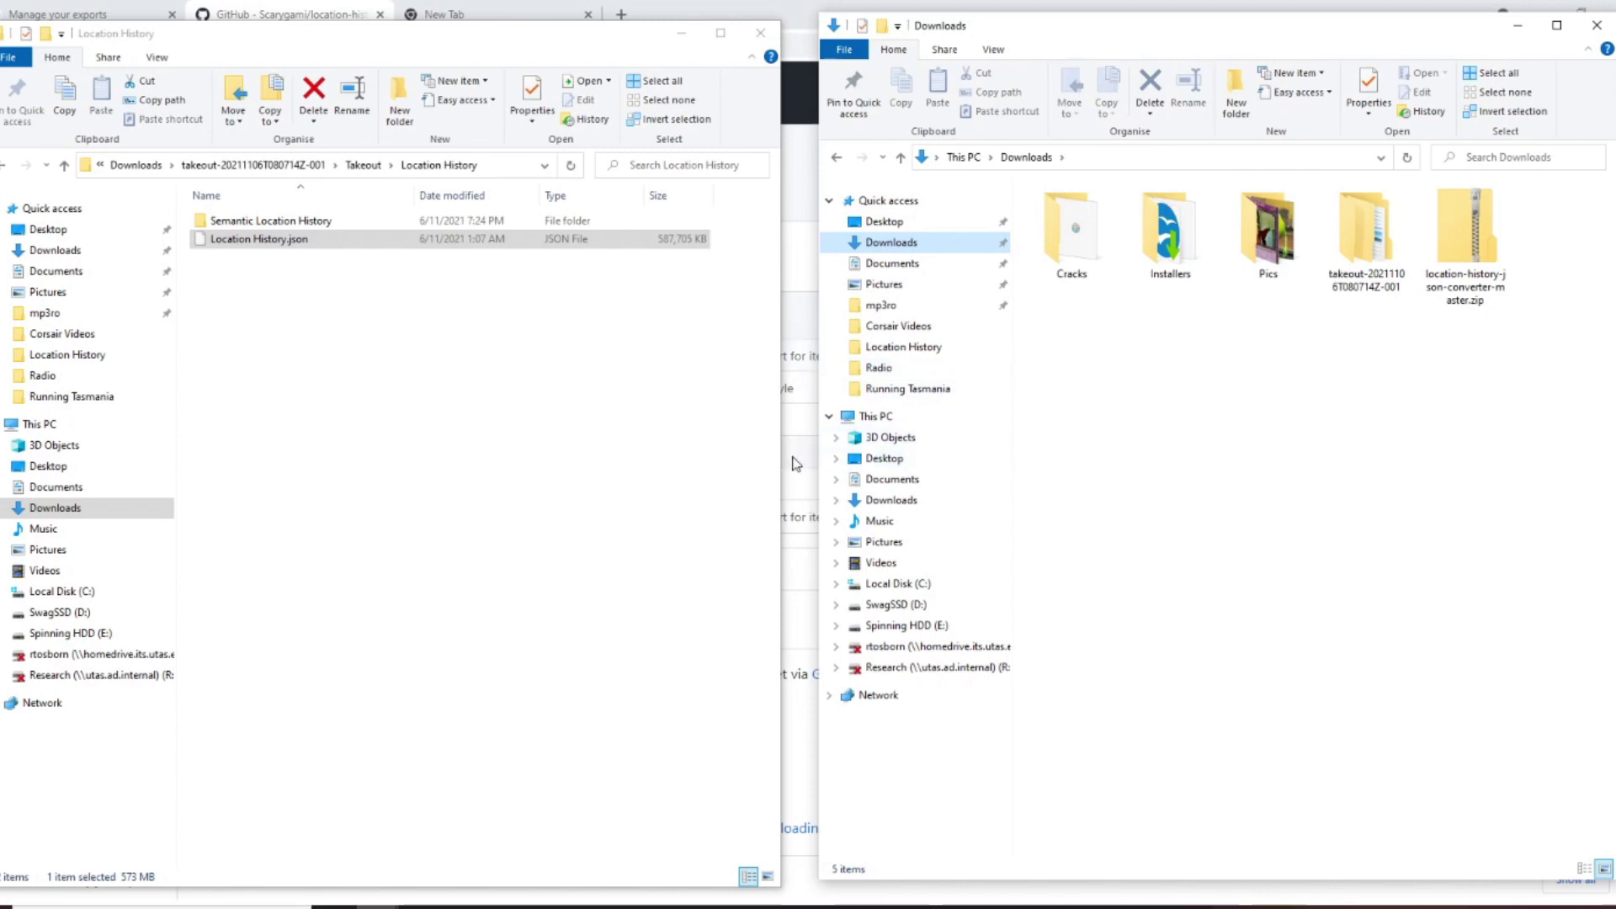
right_click(1480, 253)
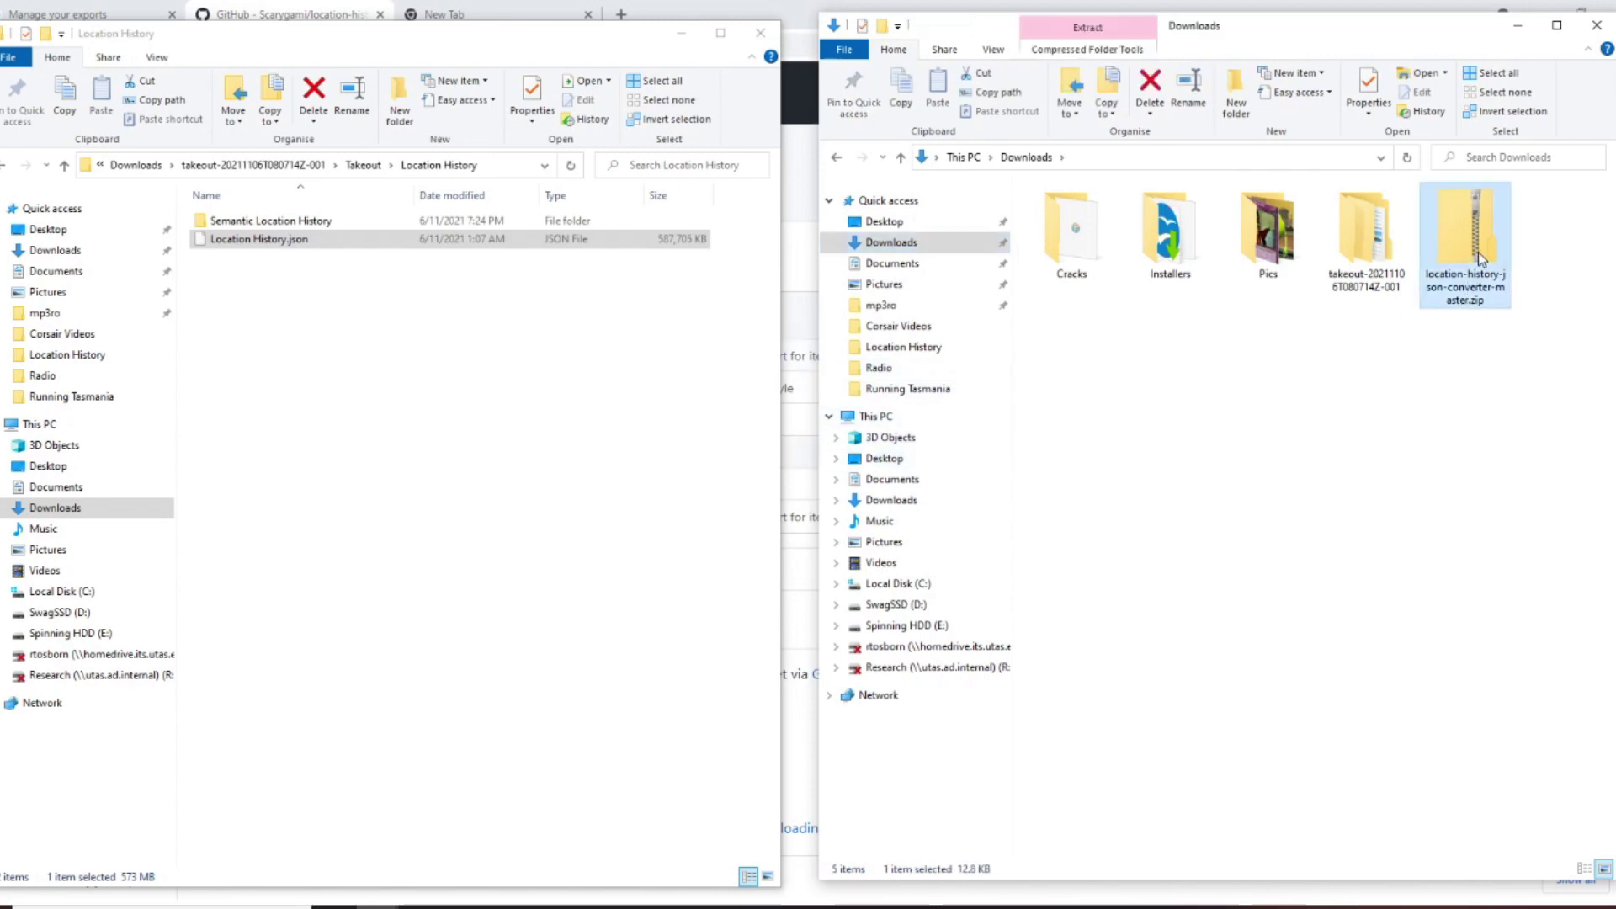
mouse_move(1441, 352)
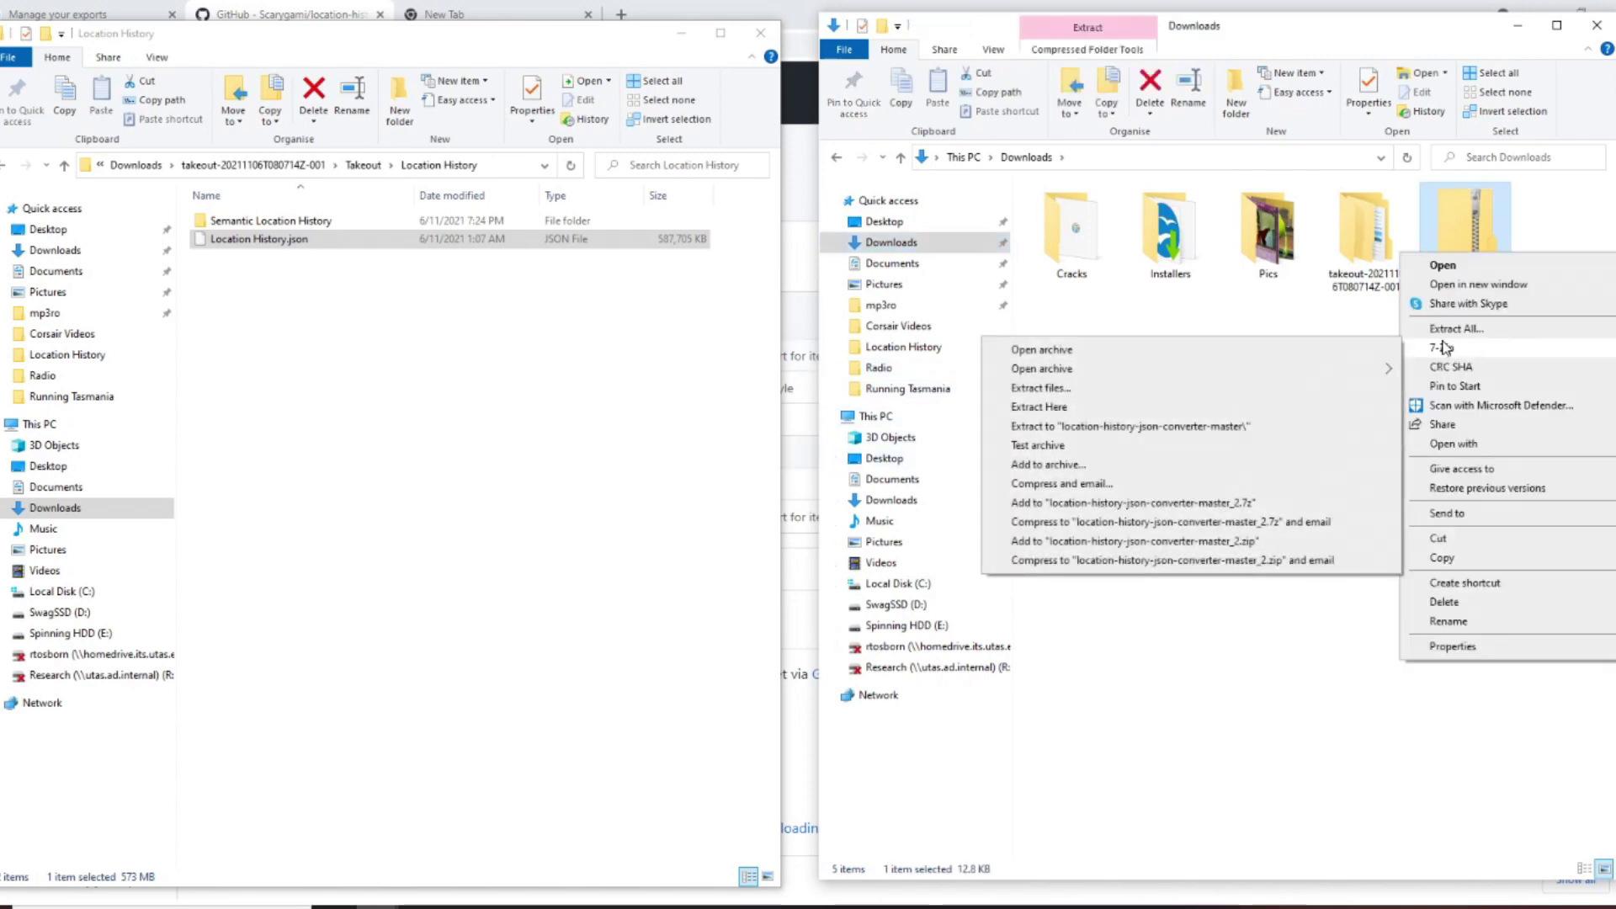
left_click(1179, 426)
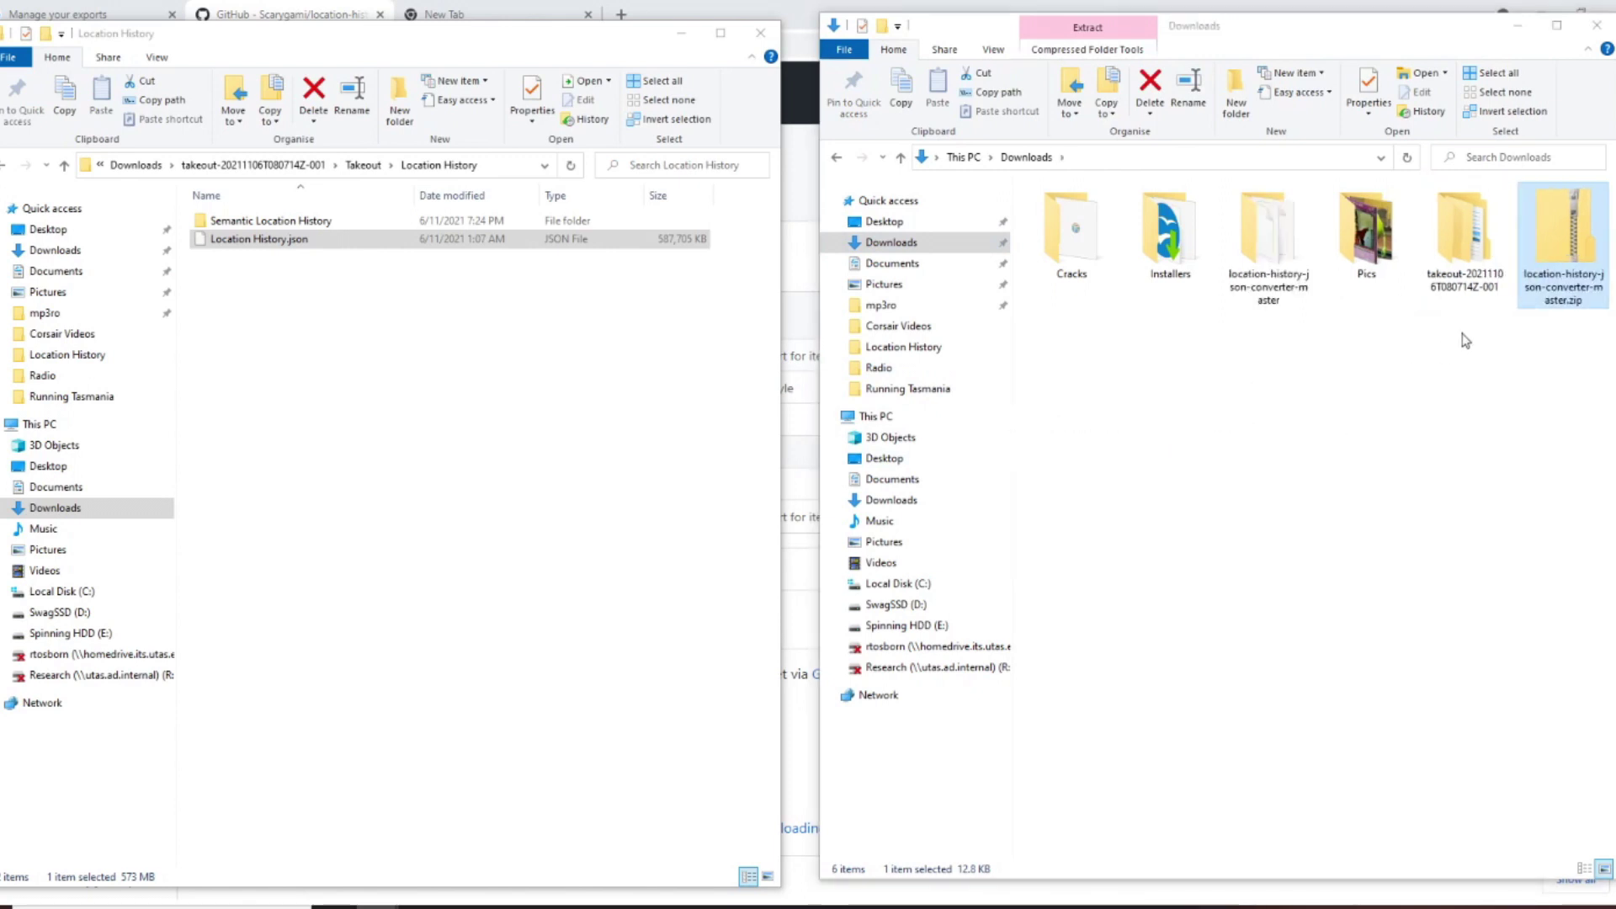
key("Delete")
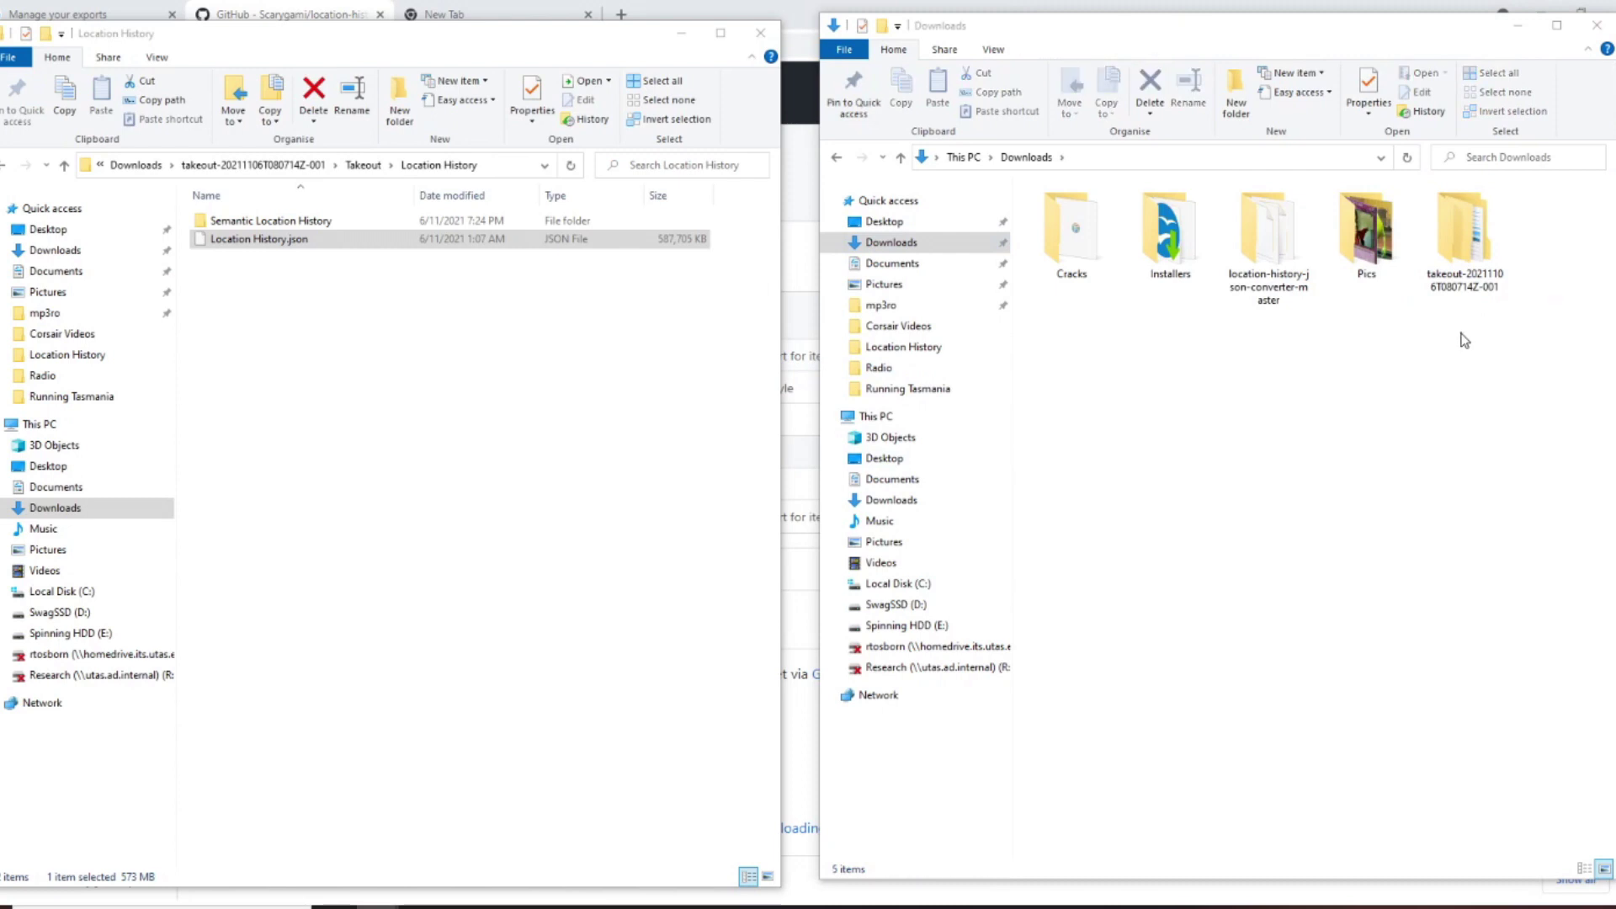
double_click(1267, 244)
left_click(1128, 250)
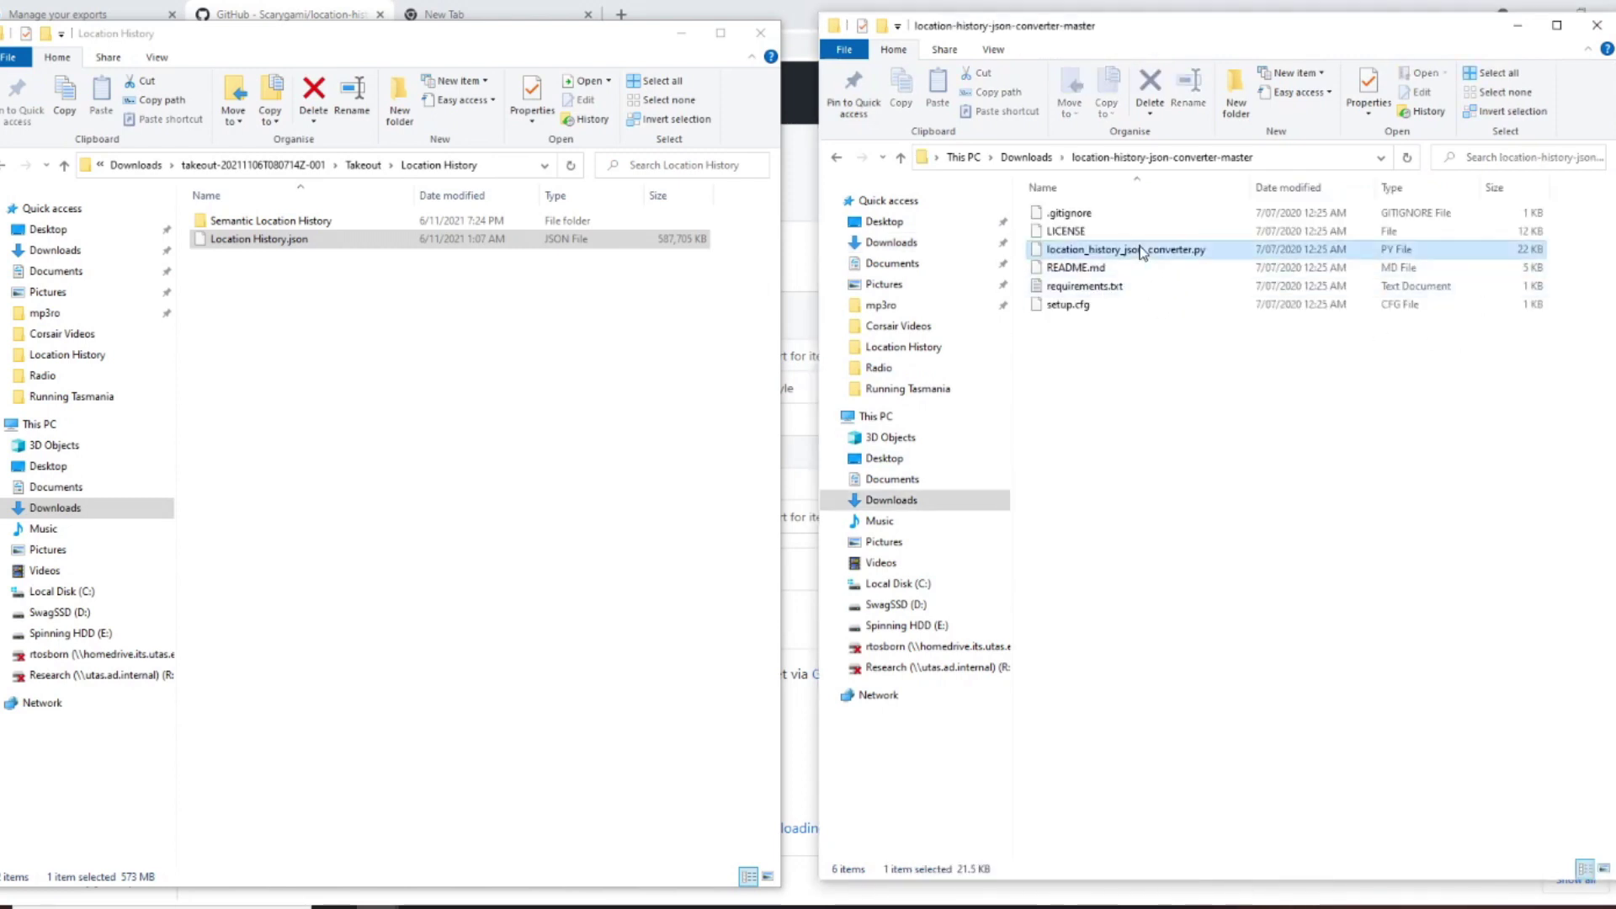
left_click(1026, 158)
Rename the extracted converter folder to Loc.
key("F2")
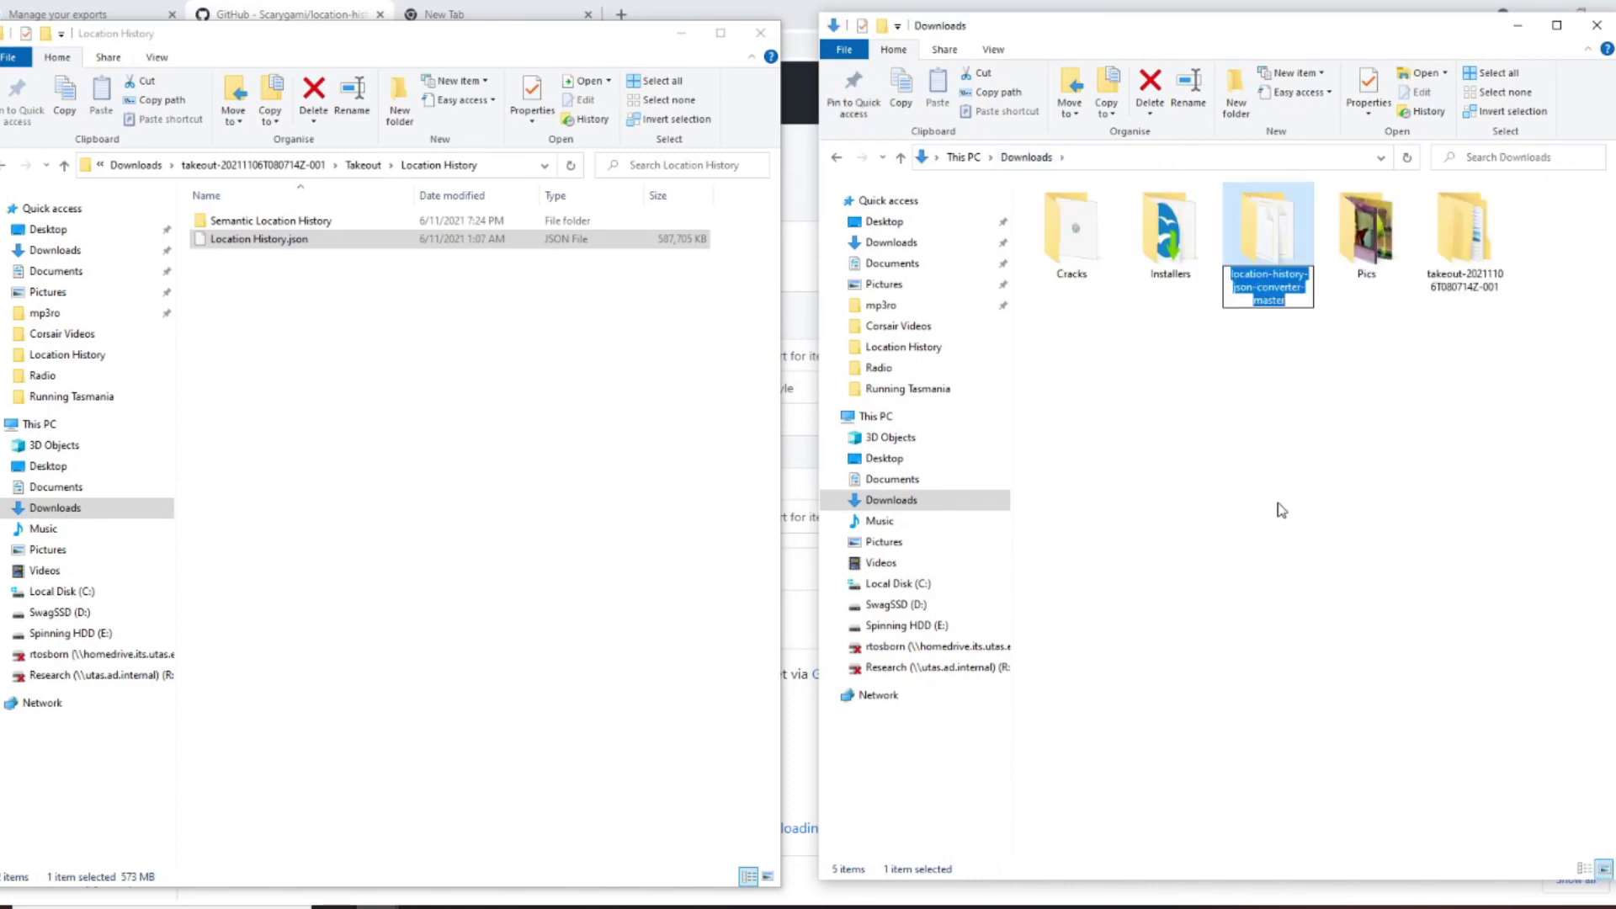
type("Loc")
key("Return")
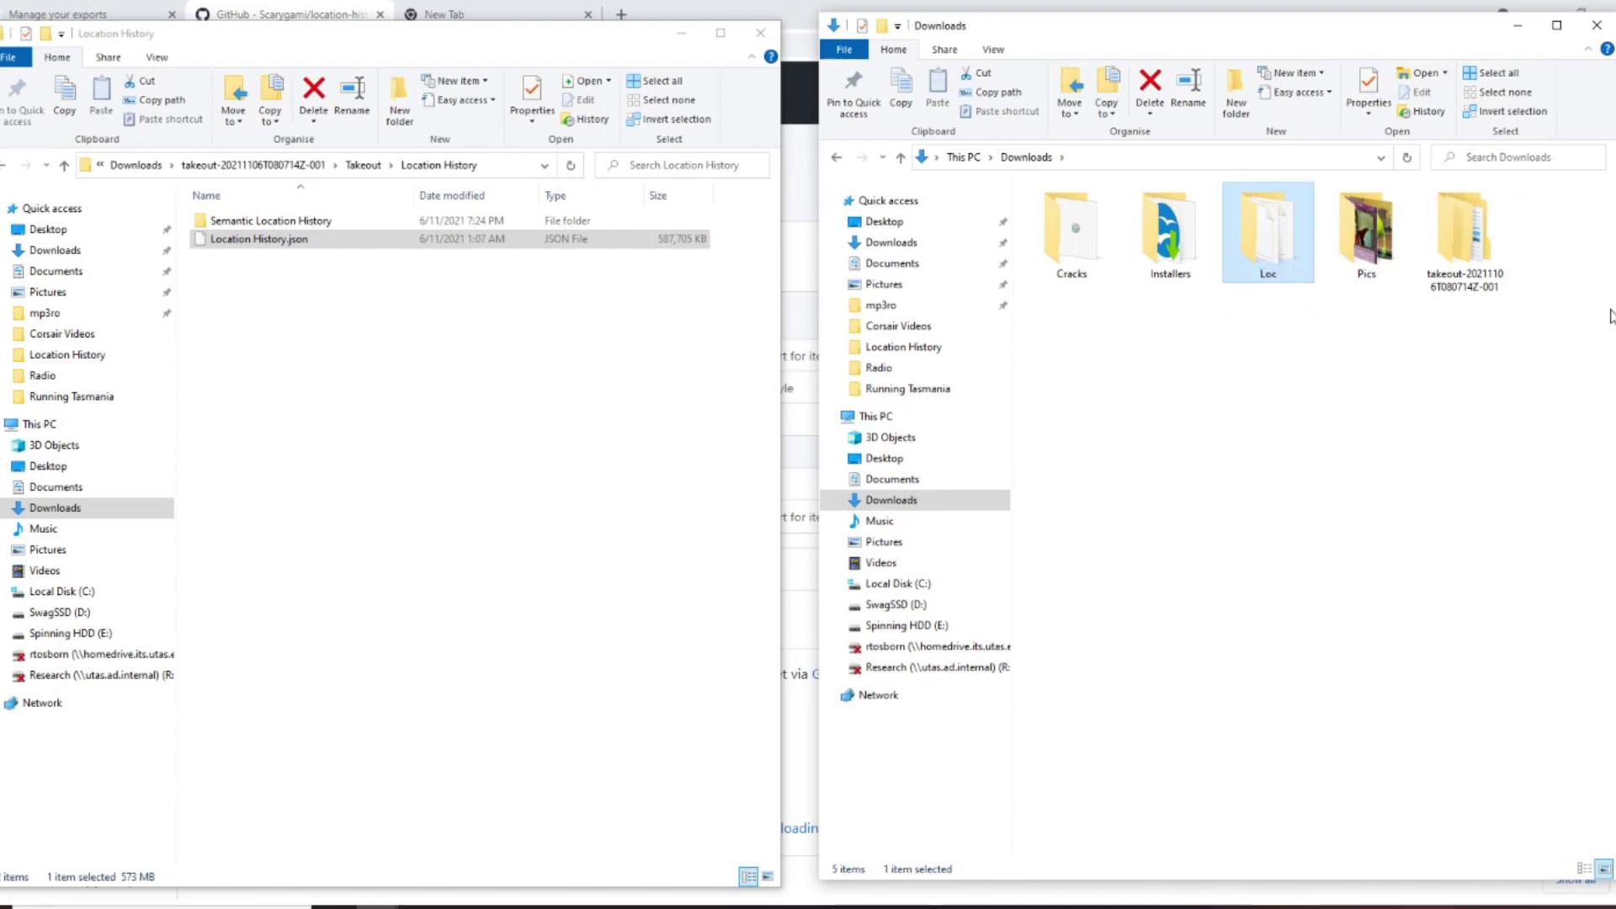
double_click(1492, 257)
Copy Location History.json from the Takeout export into the Loc folder.
double_click(1088, 211)
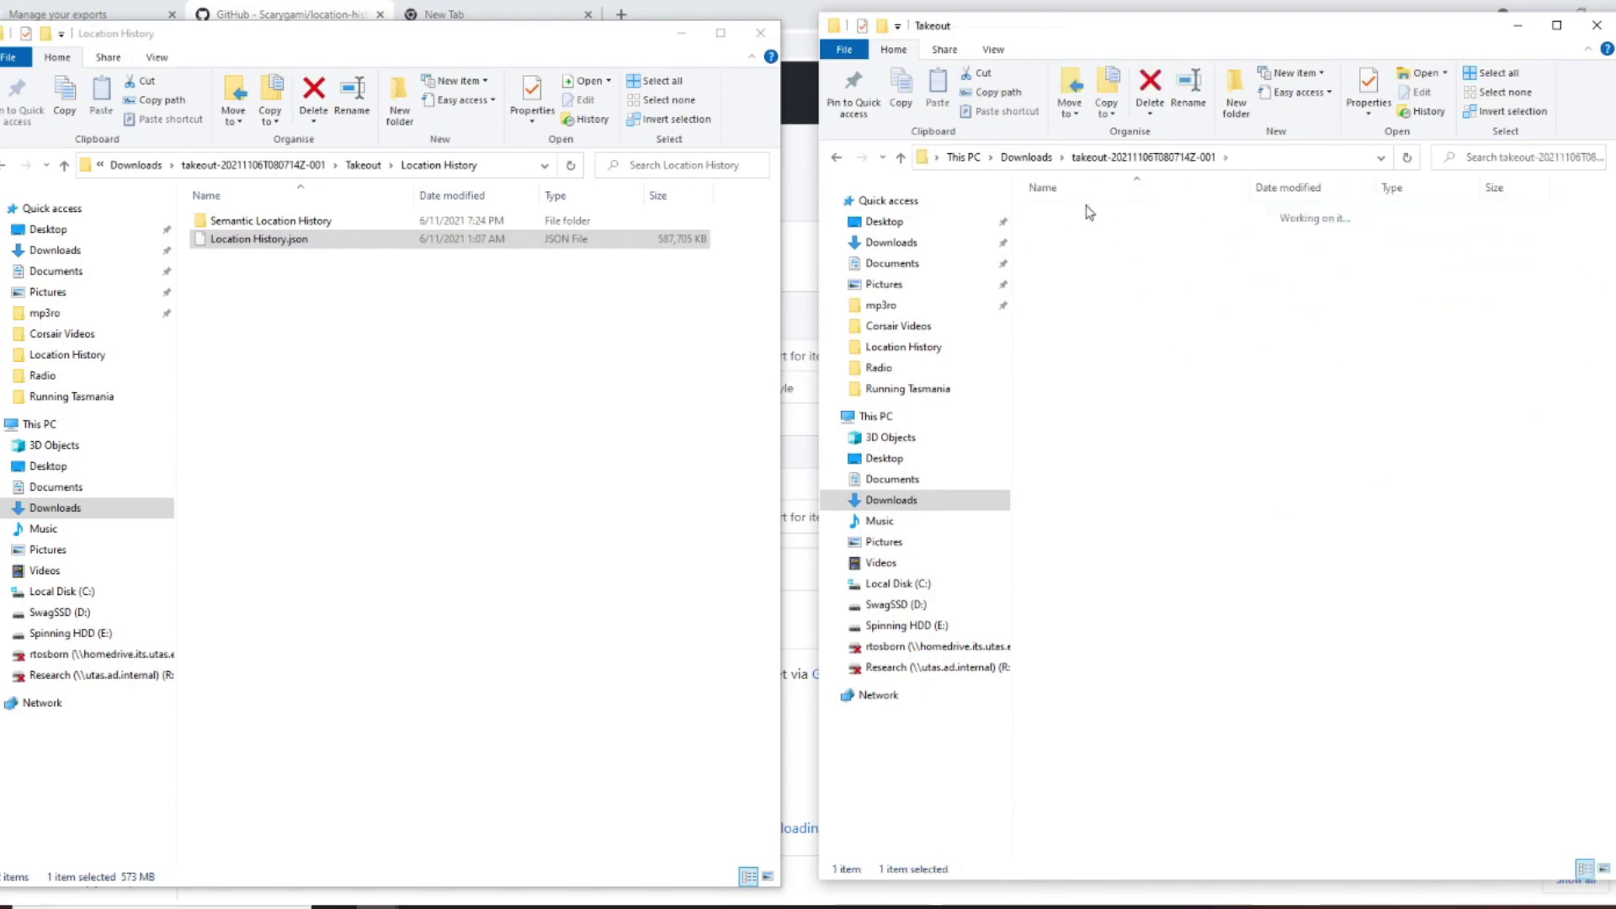
double_click(1086, 212)
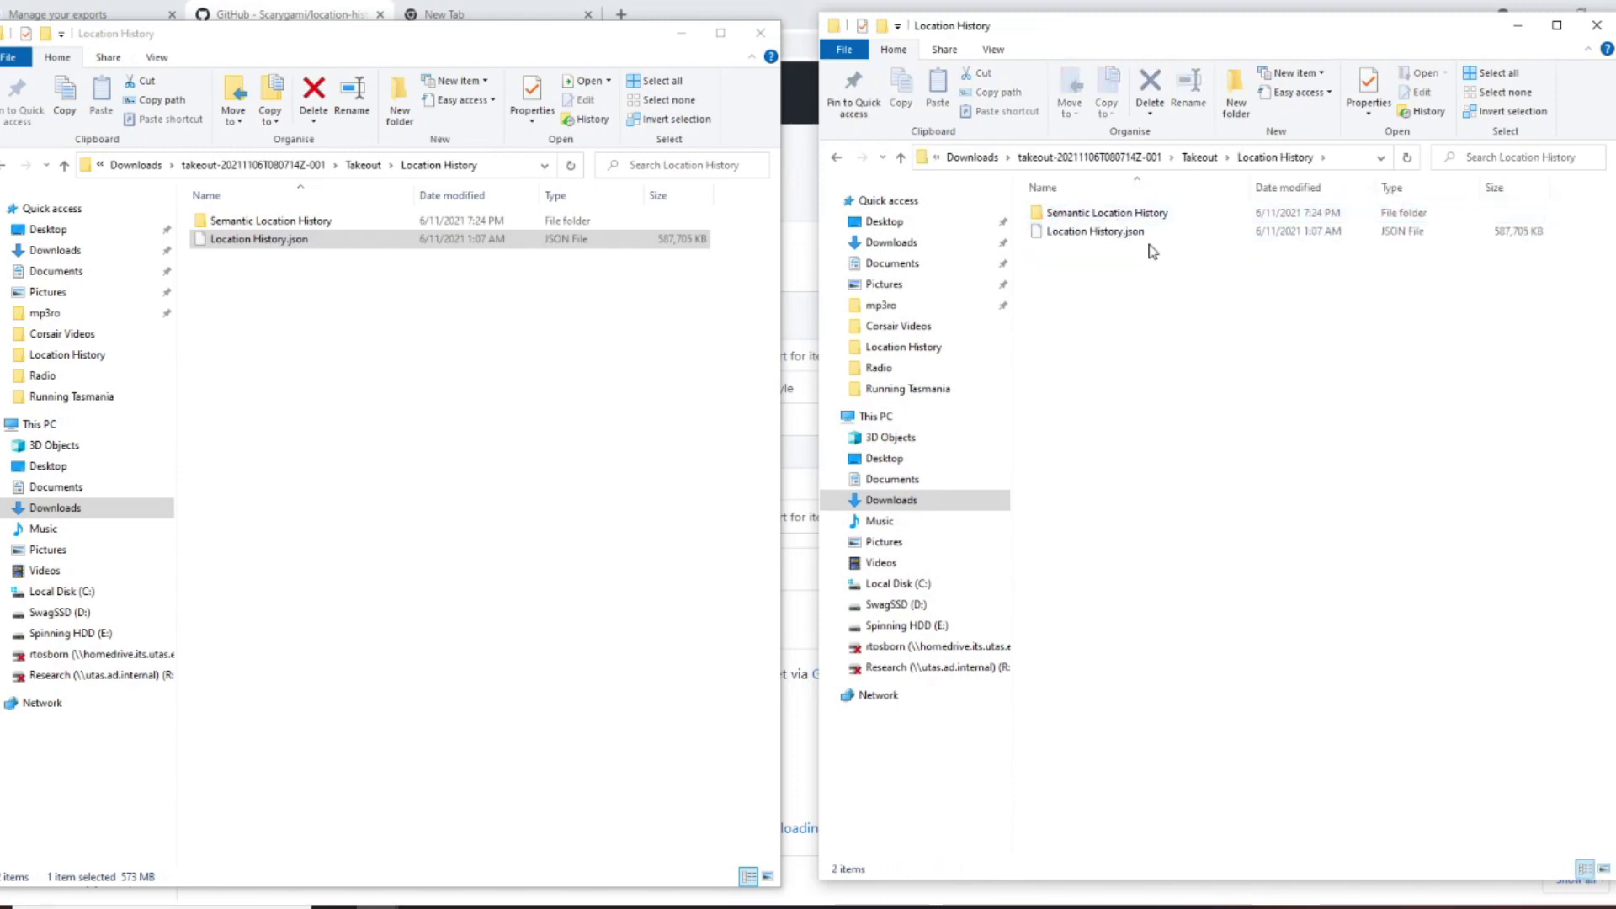
left_click(1143, 233)
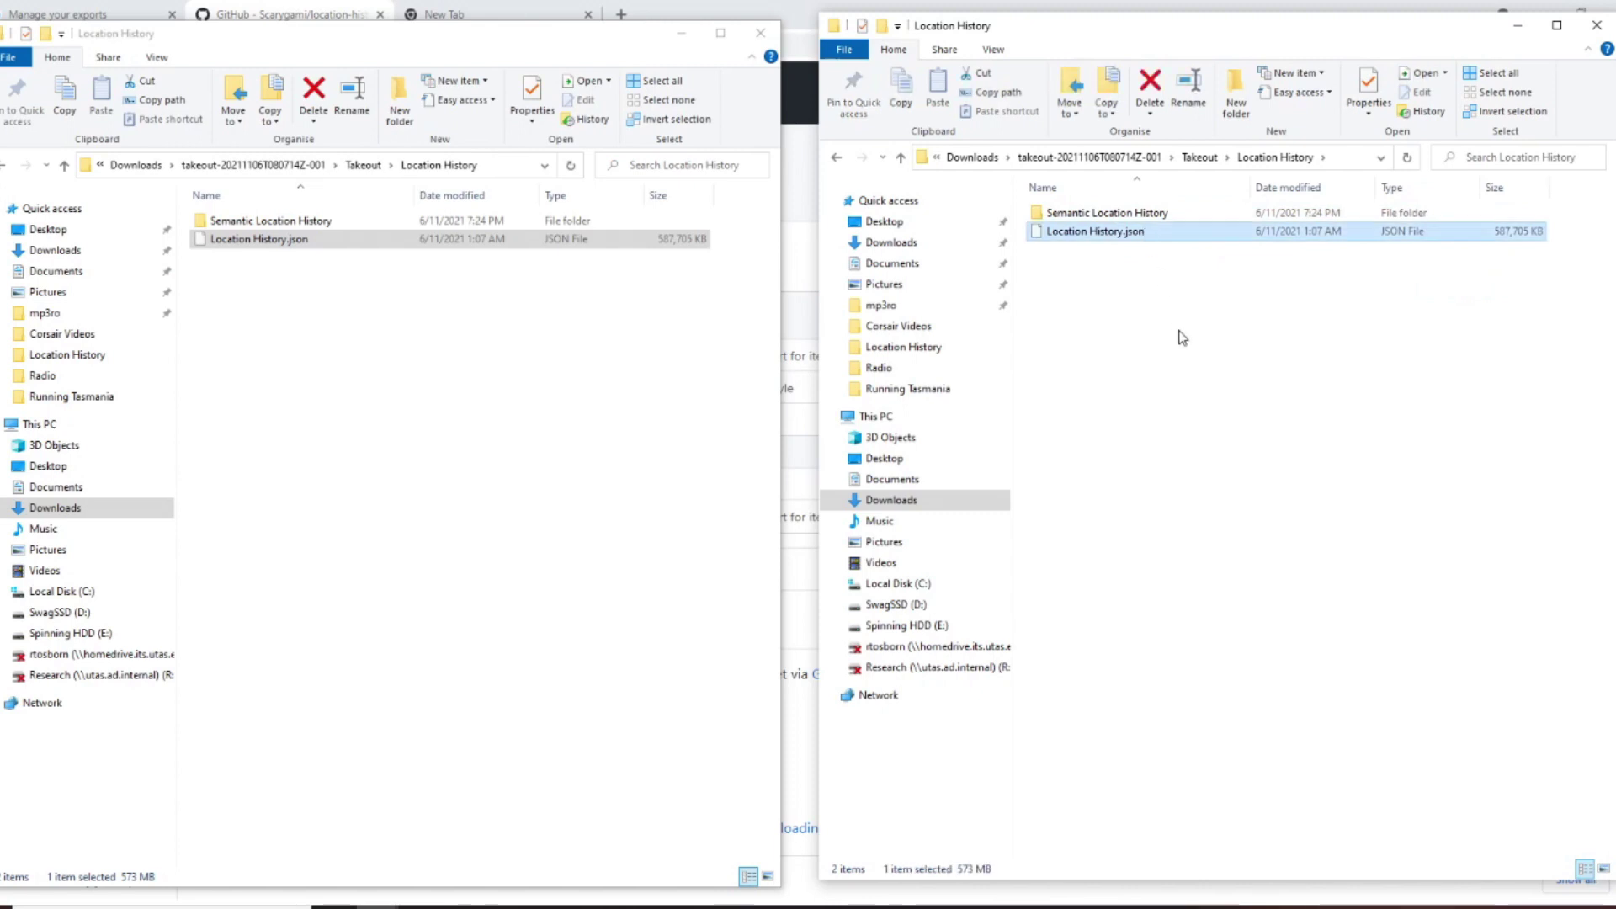
left_click(1065, 157)
left_click(1031, 157)
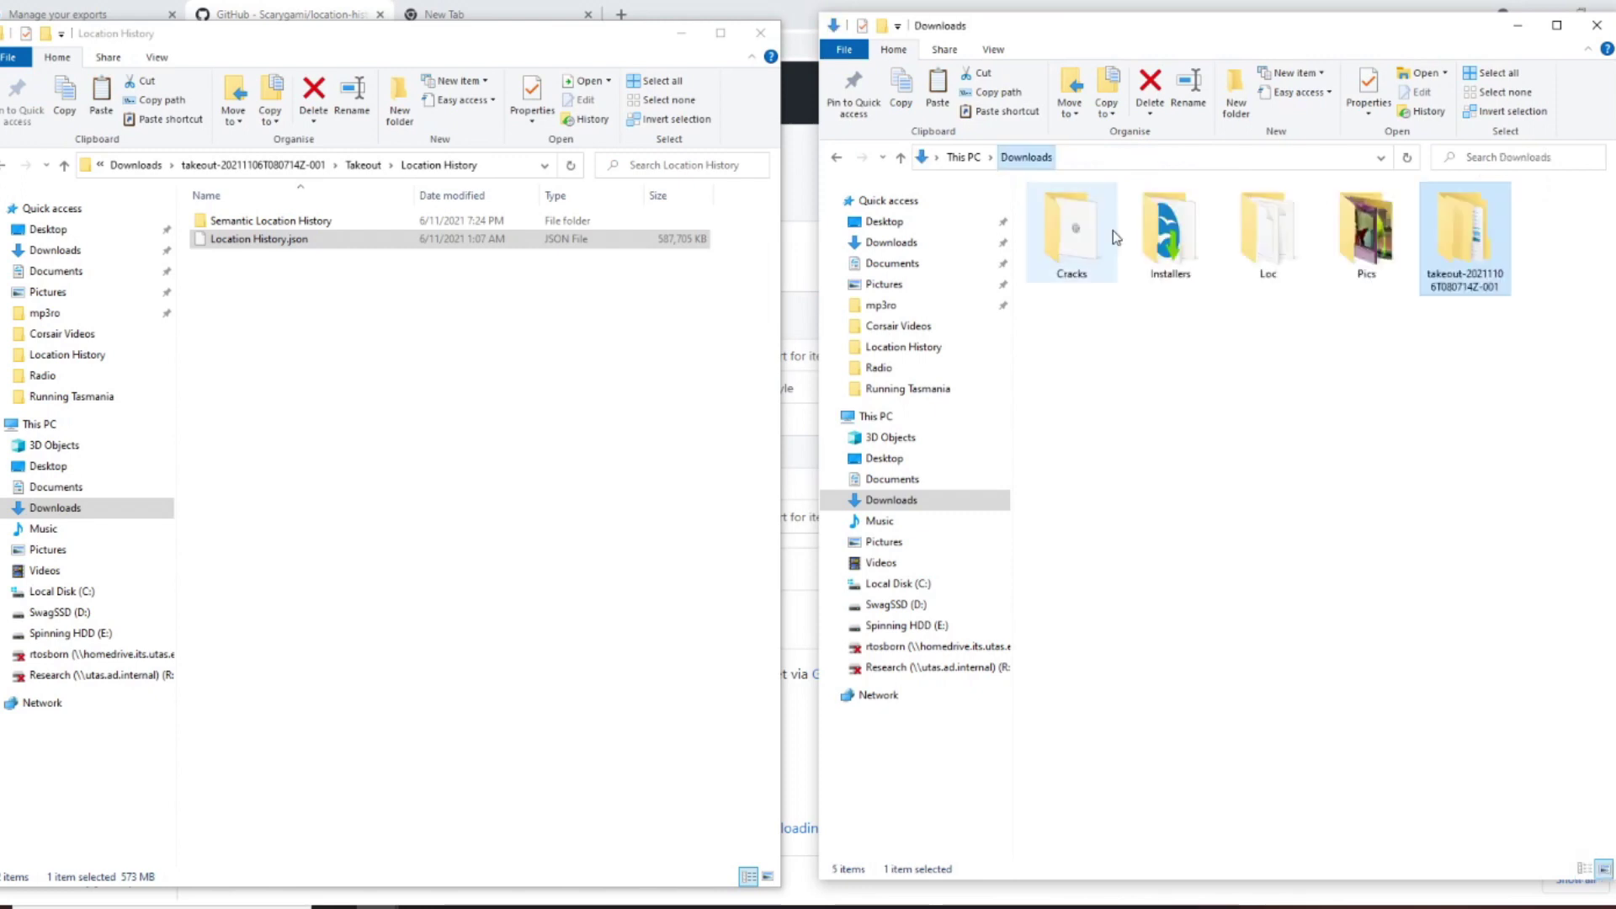
left_click(1273, 269)
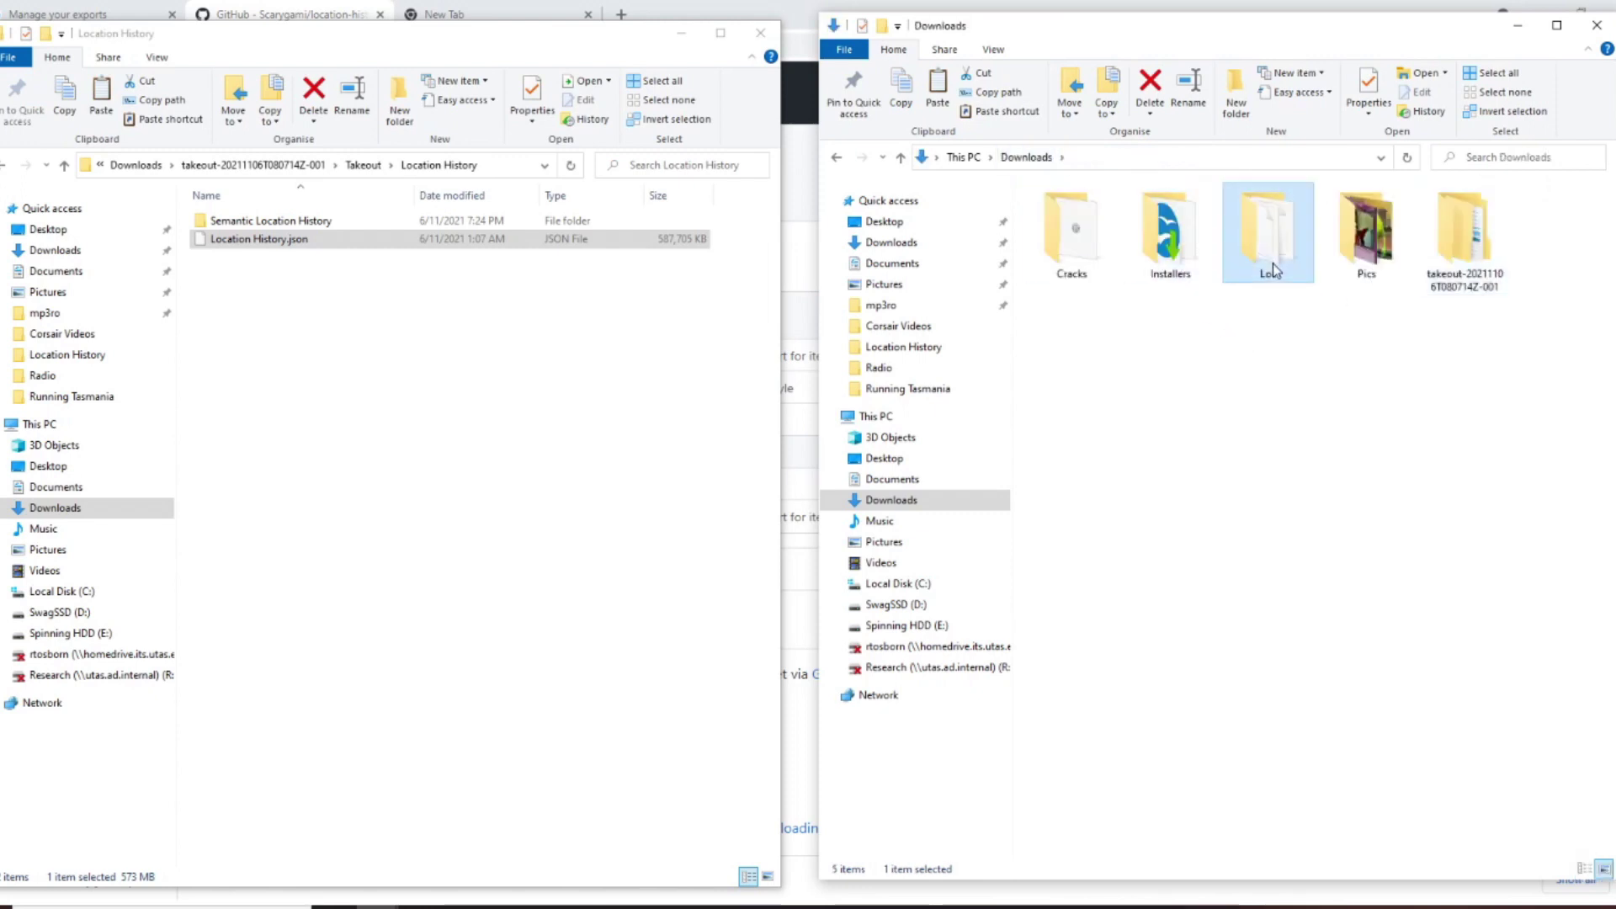
double_click(1274, 269)
key("ctrl+v")
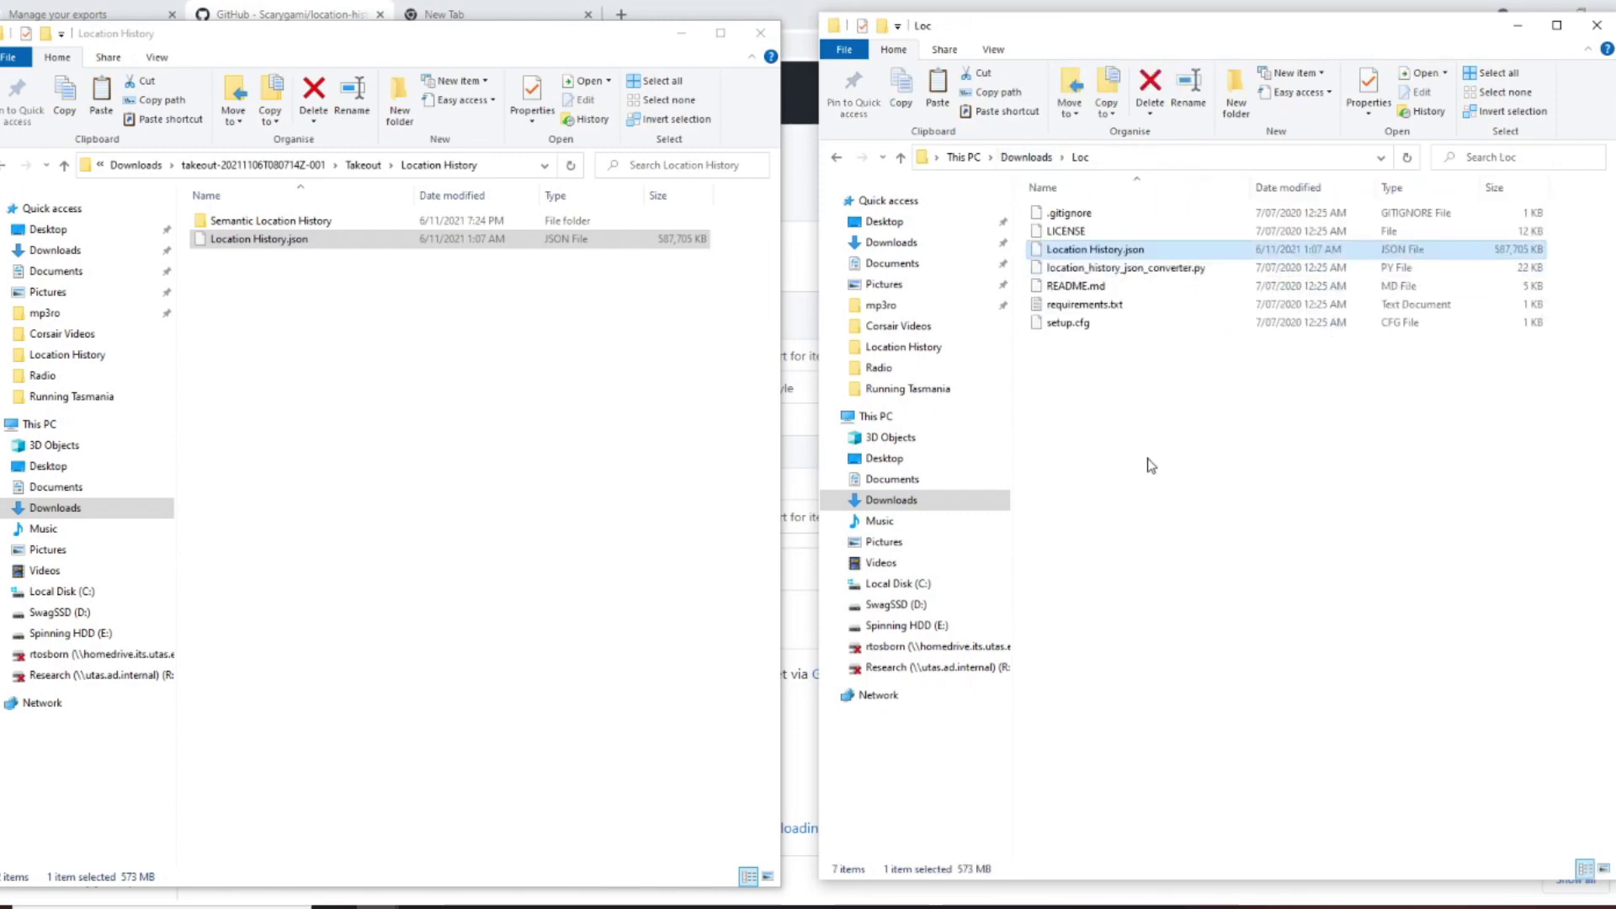
Rename the copied file to LocationHistory.json, removing the space.
left_click(1148, 269)
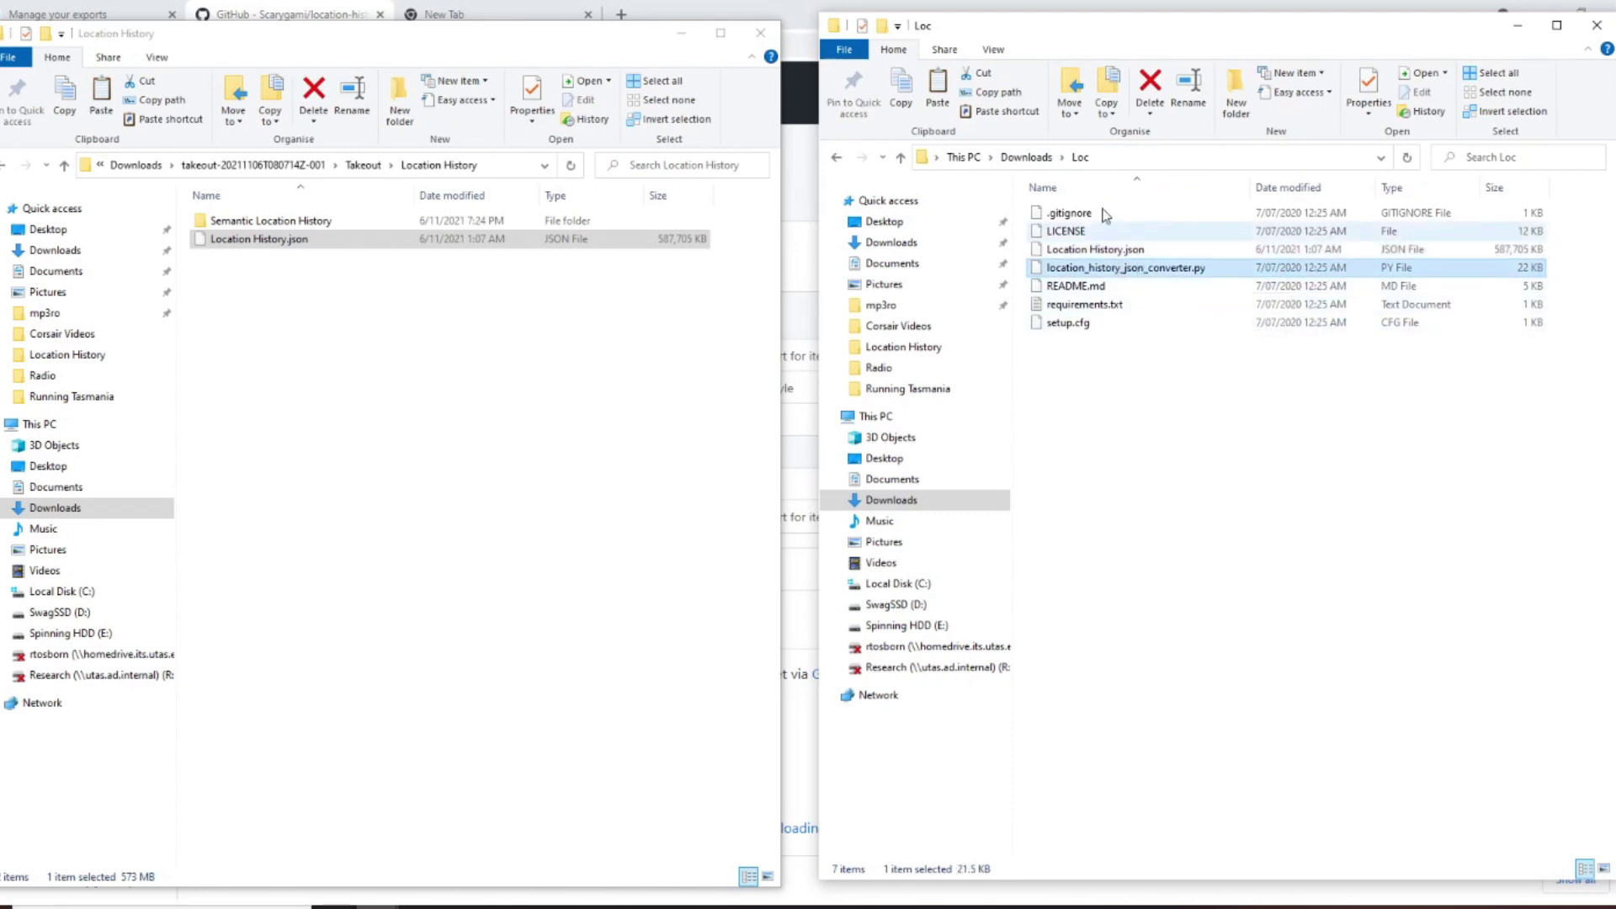
left_click(1138, 252)
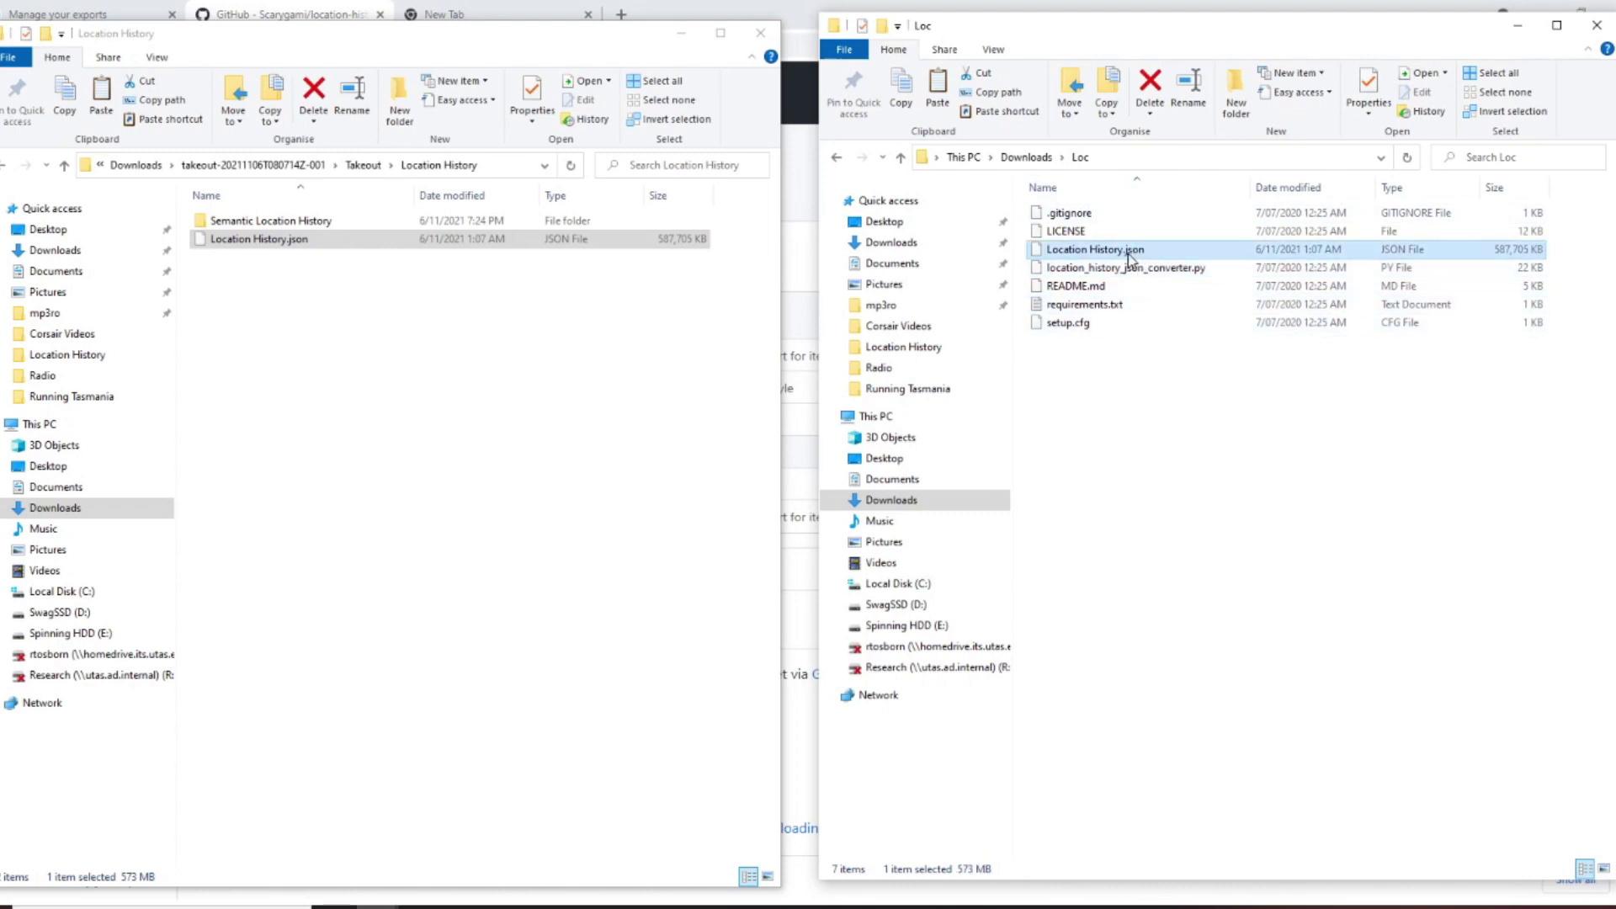
key("F2")
key("Right")
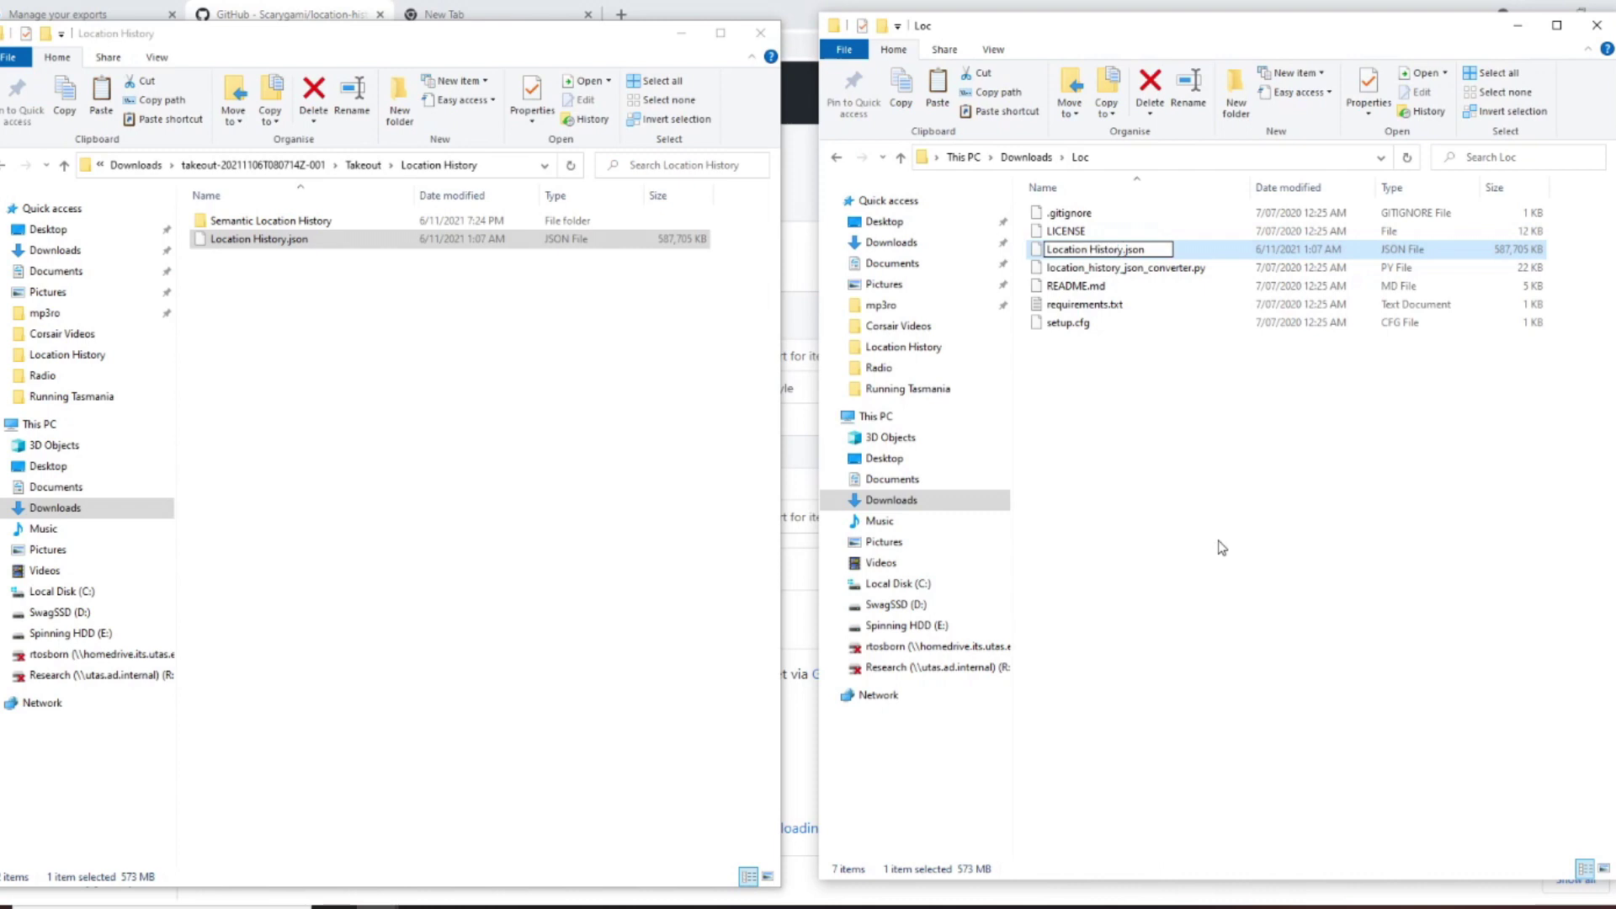
key("Delete")
key("Return")
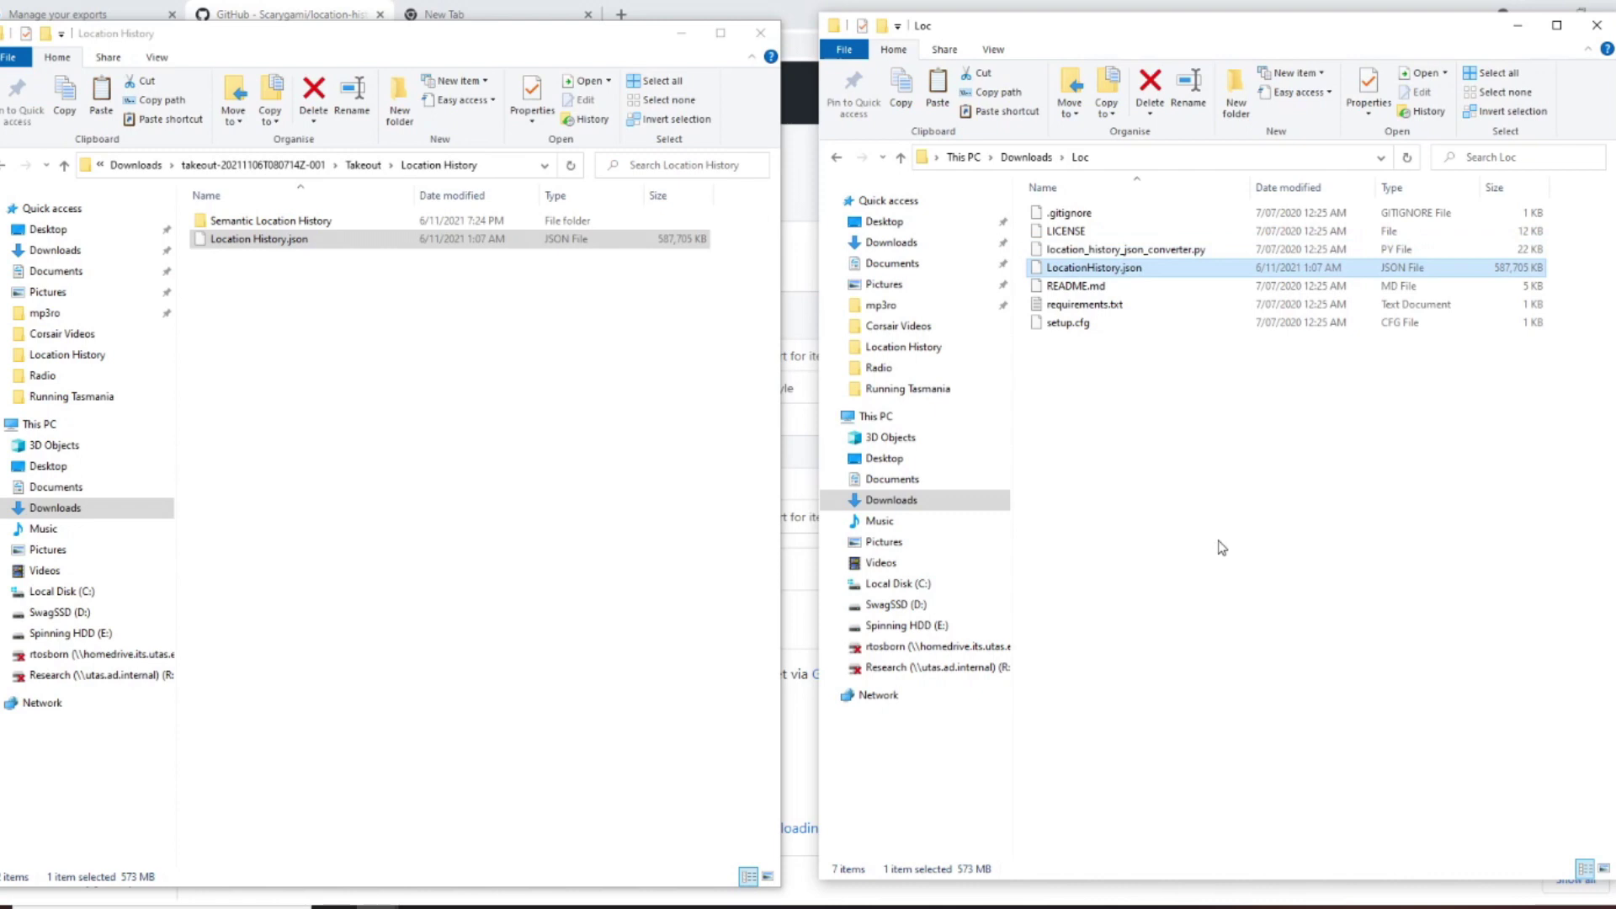
key("super")
Launch Command Prompt with cmd and move its window aside.
type("cmd")
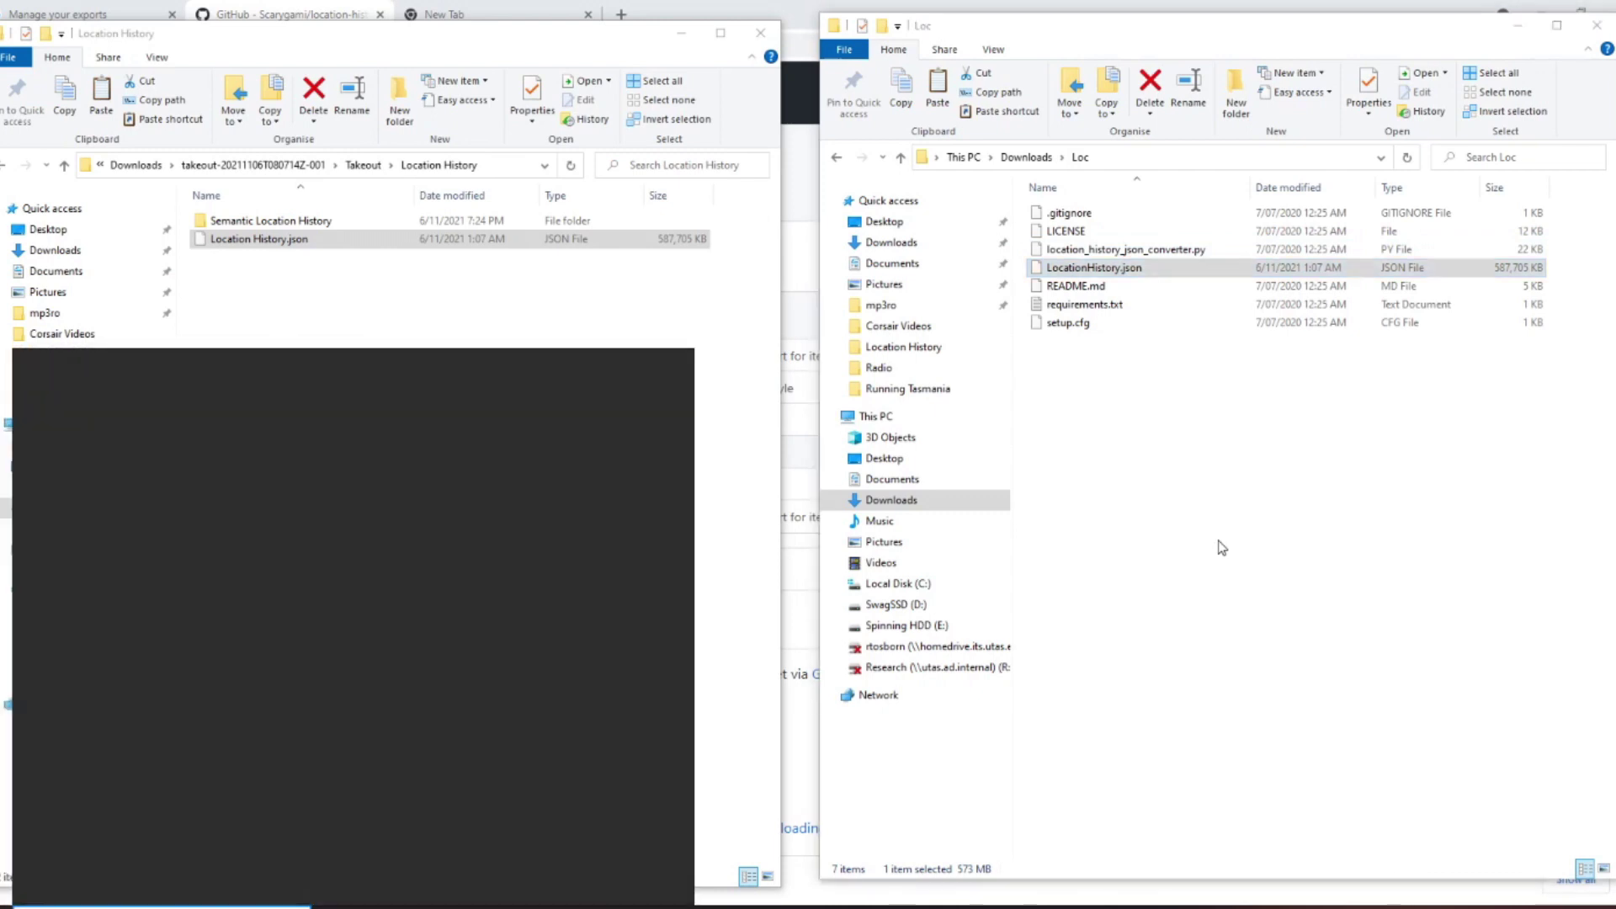
key("Return")
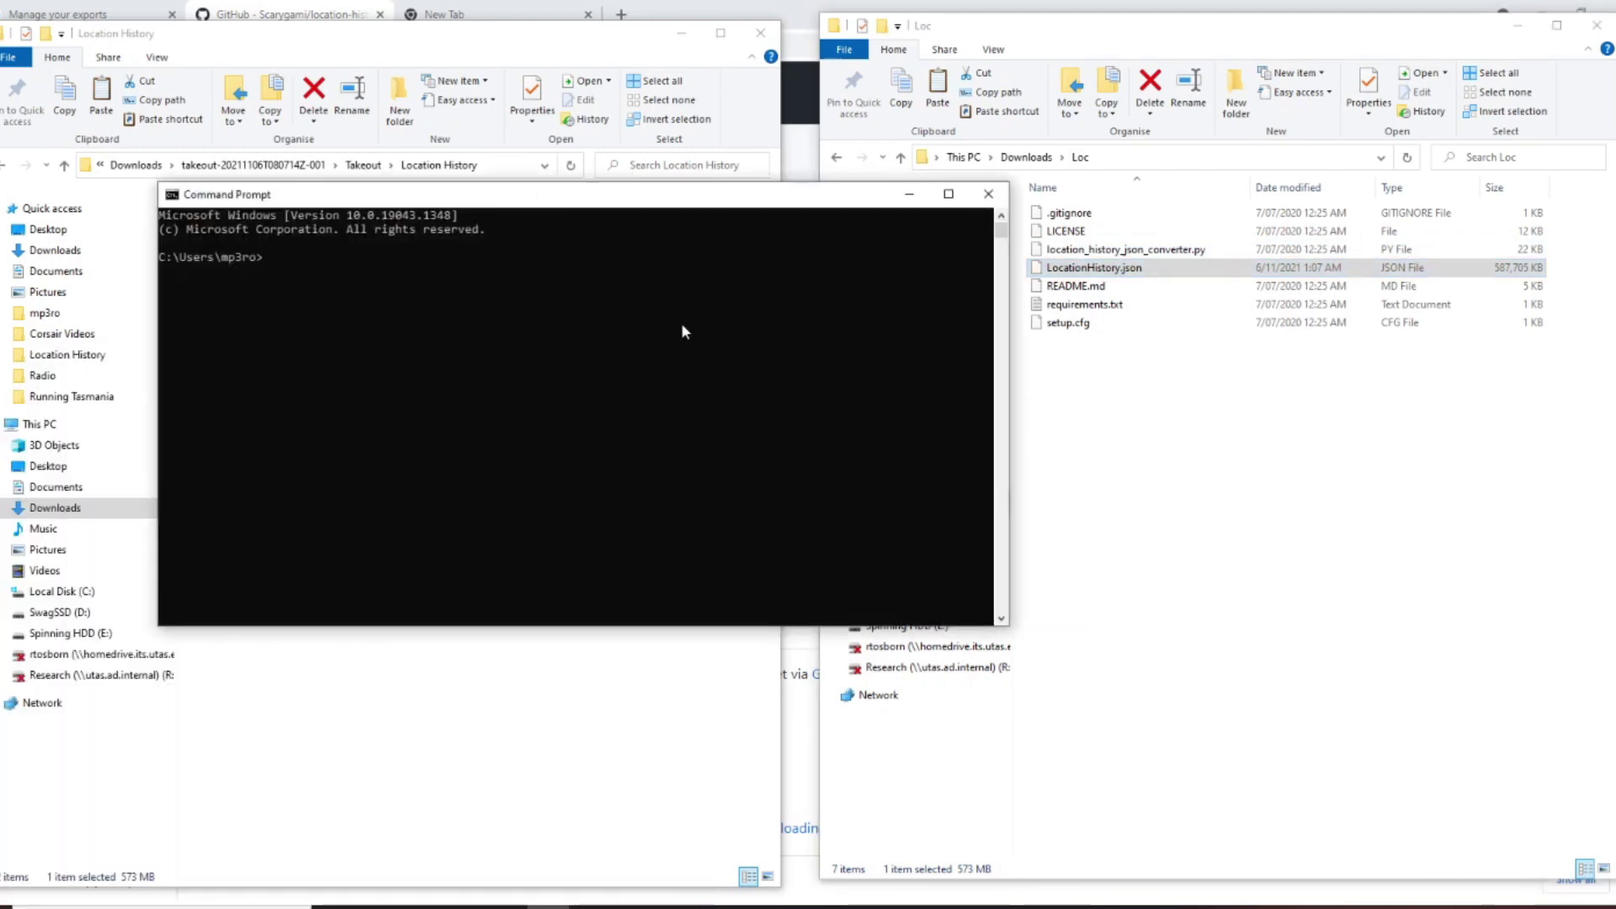
left_click_drag(599, 200, 902, 274)
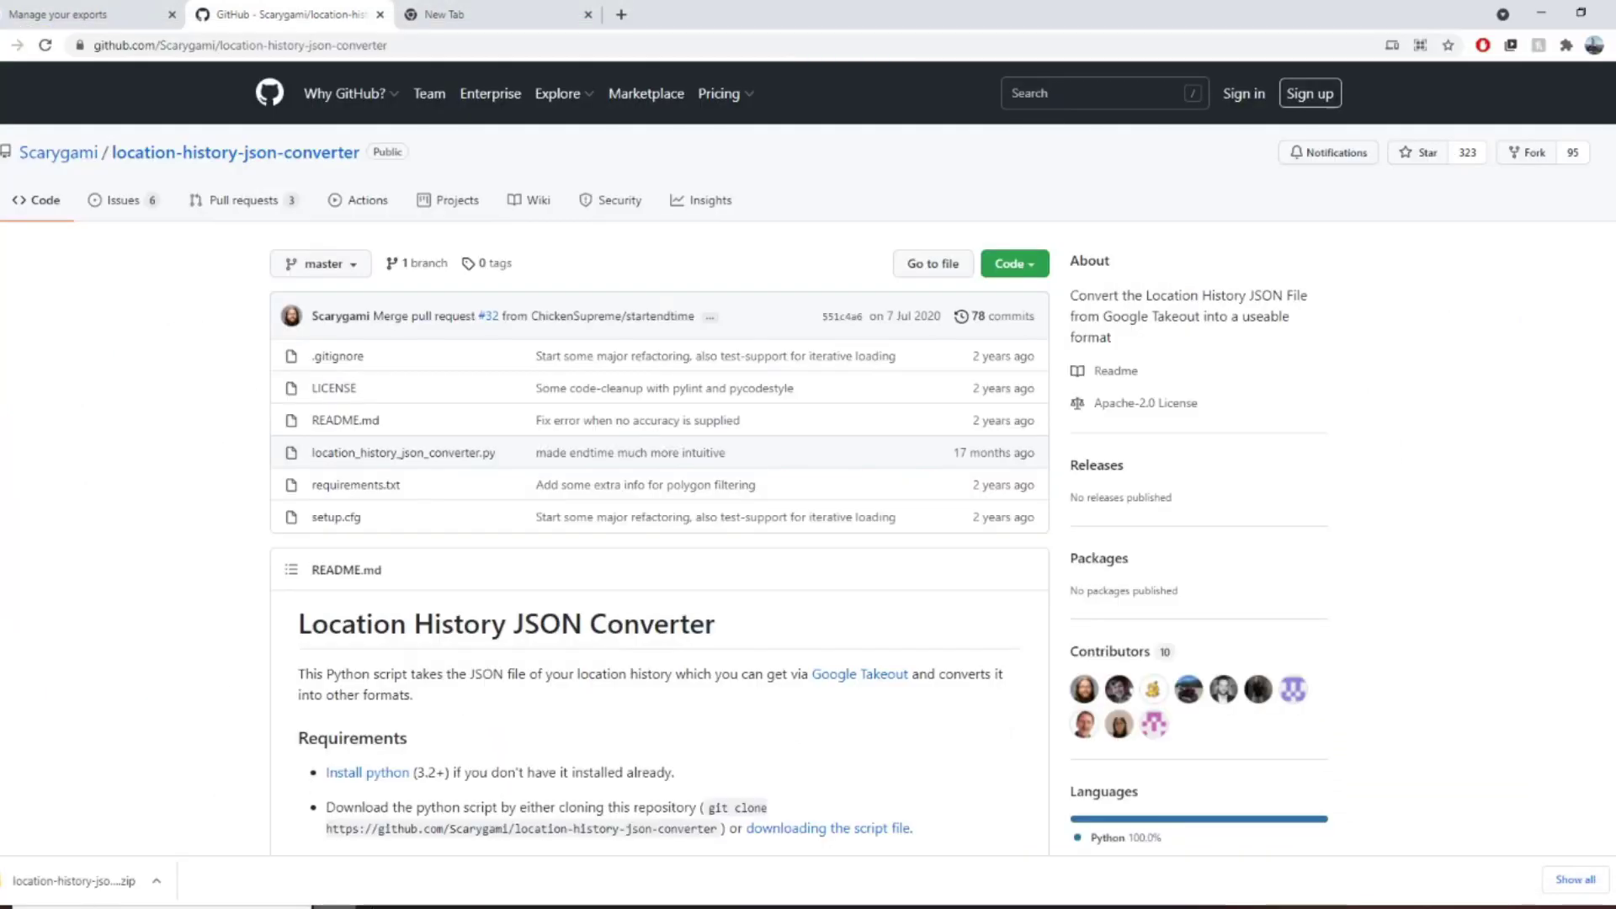
Copy the python converter command from the README's usage section, then focus Command Prompt.
scroll(576, 667, "down", 5)
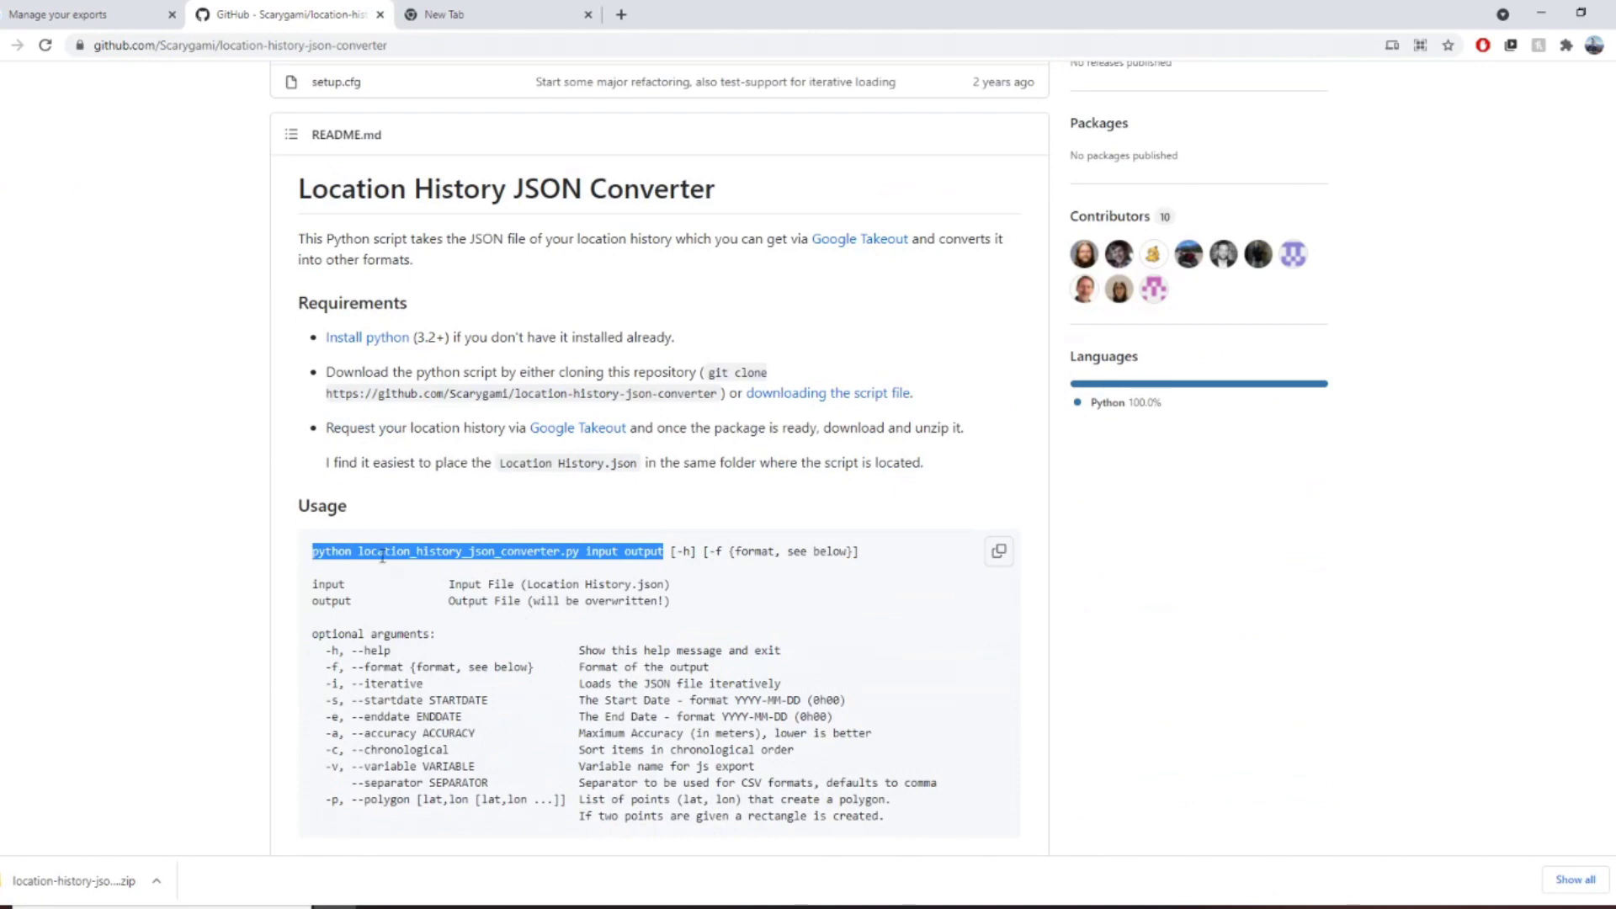
left_click(397, 564)
left_click_drag(313, 552, 666, 554)
right_click(585, 558)
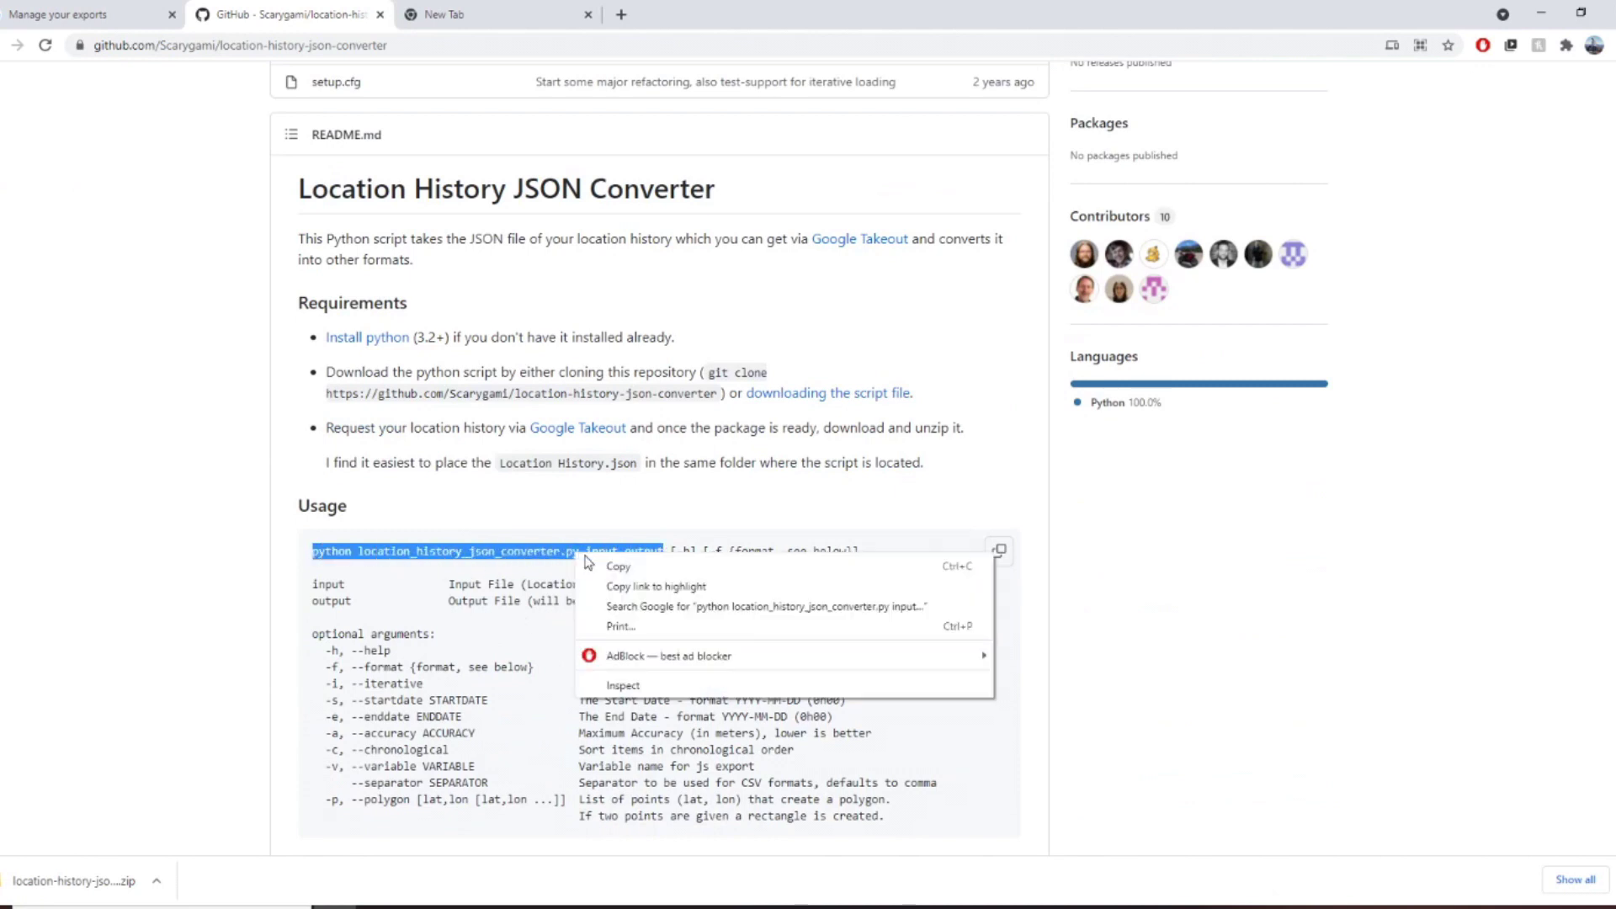
left_click(599, 566)
left_click(548, 908)
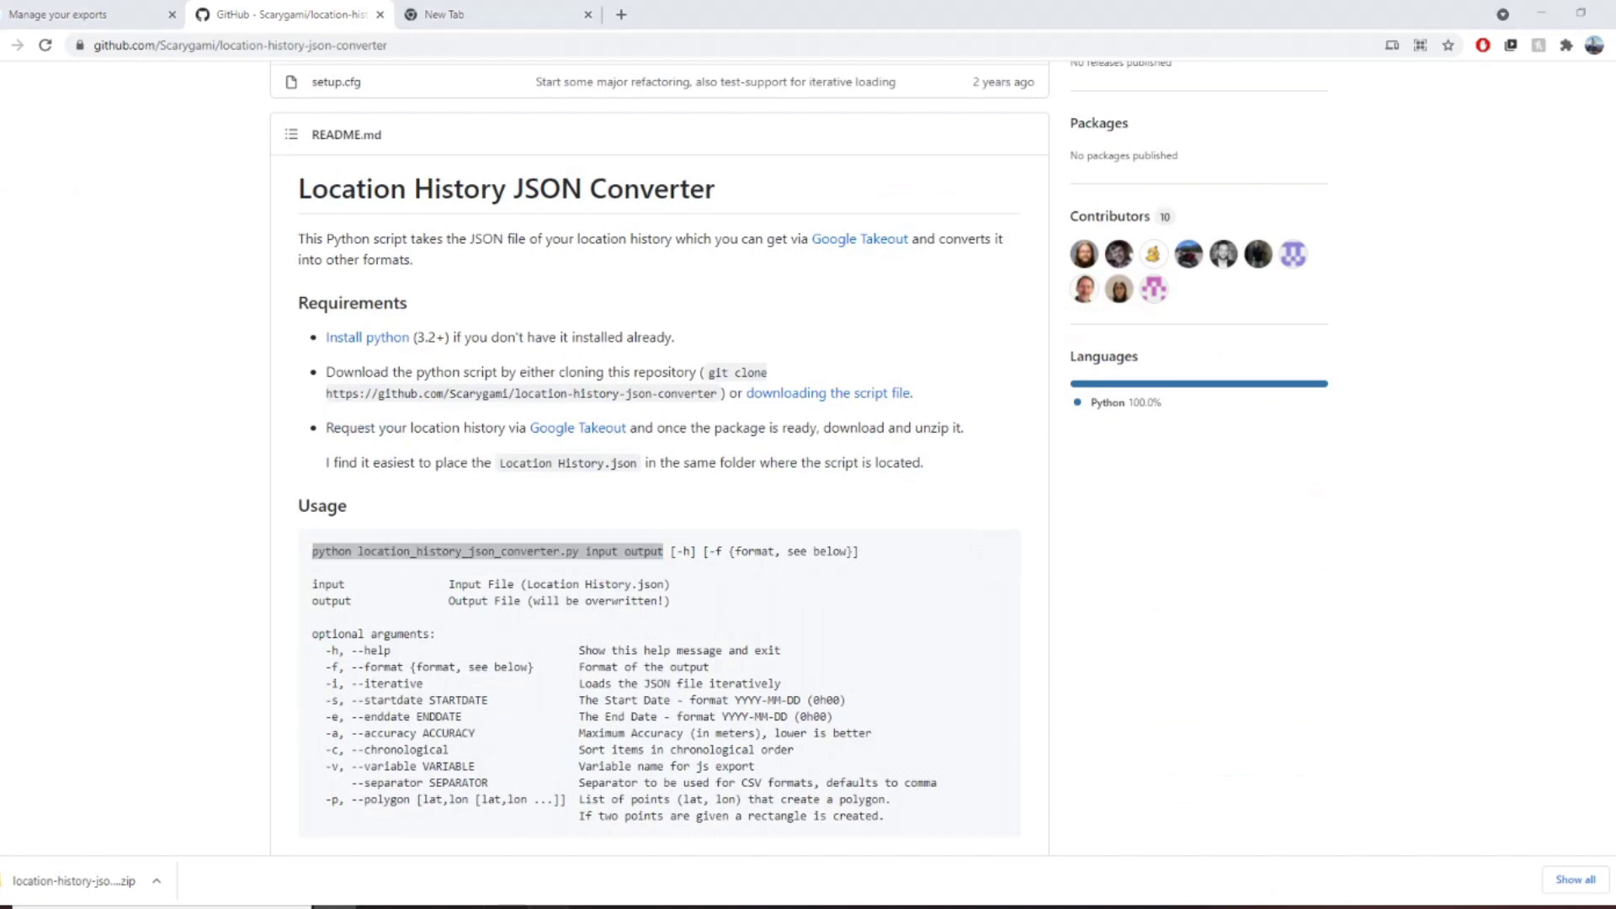
left_click(716, 389)
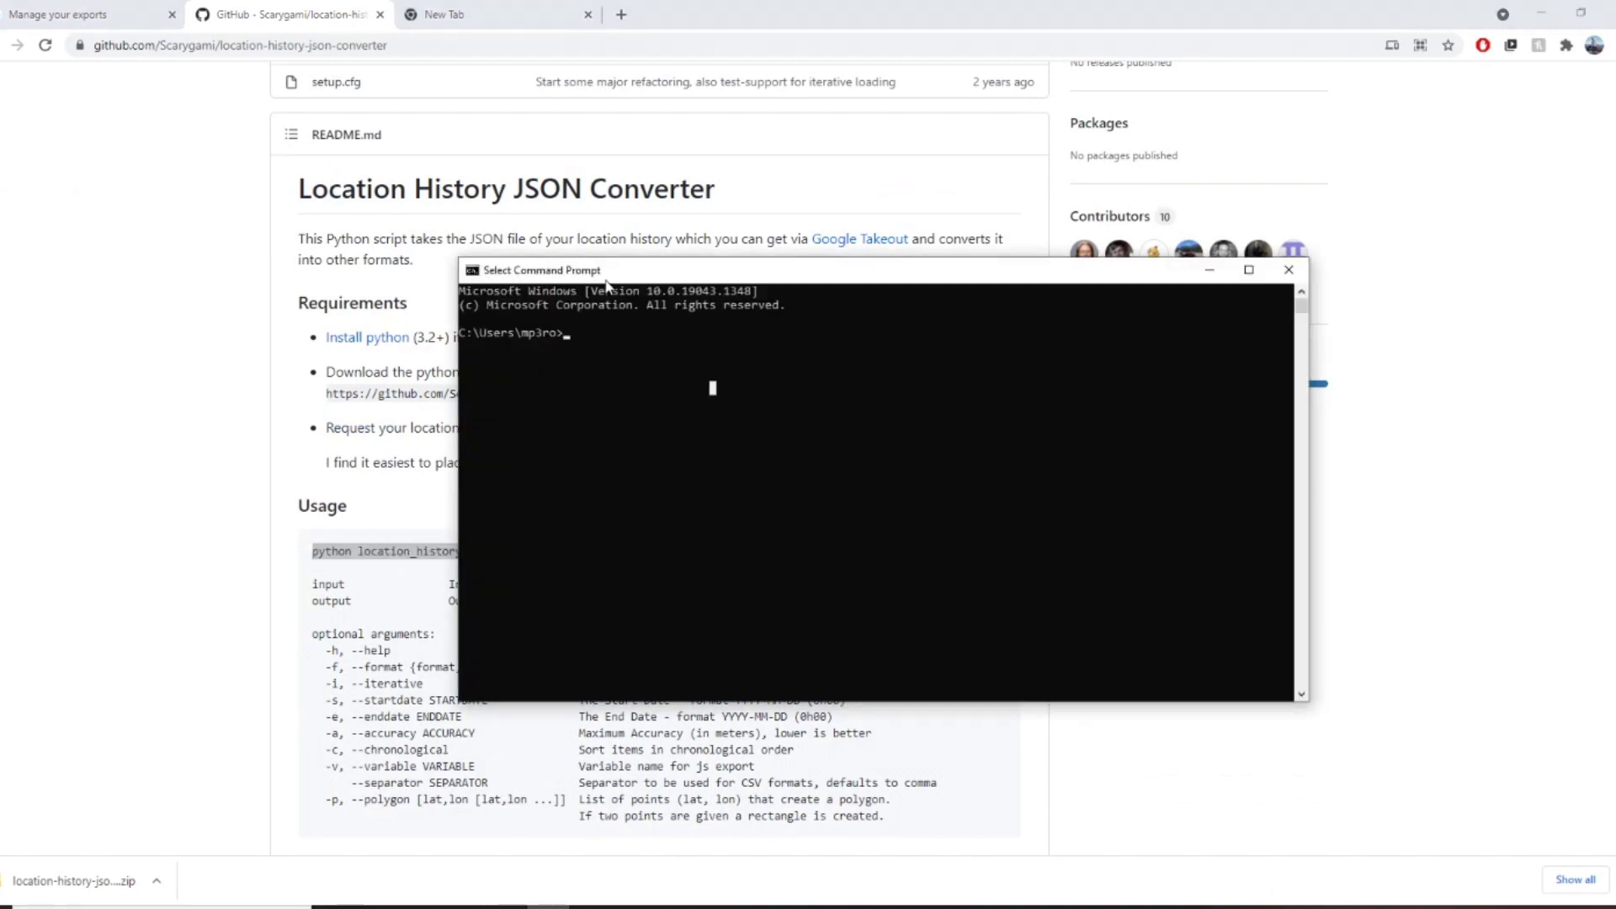
Try several cd commands in Command Prompt to move to the drive root.
left_click_drag(715, 387, 877, 430)
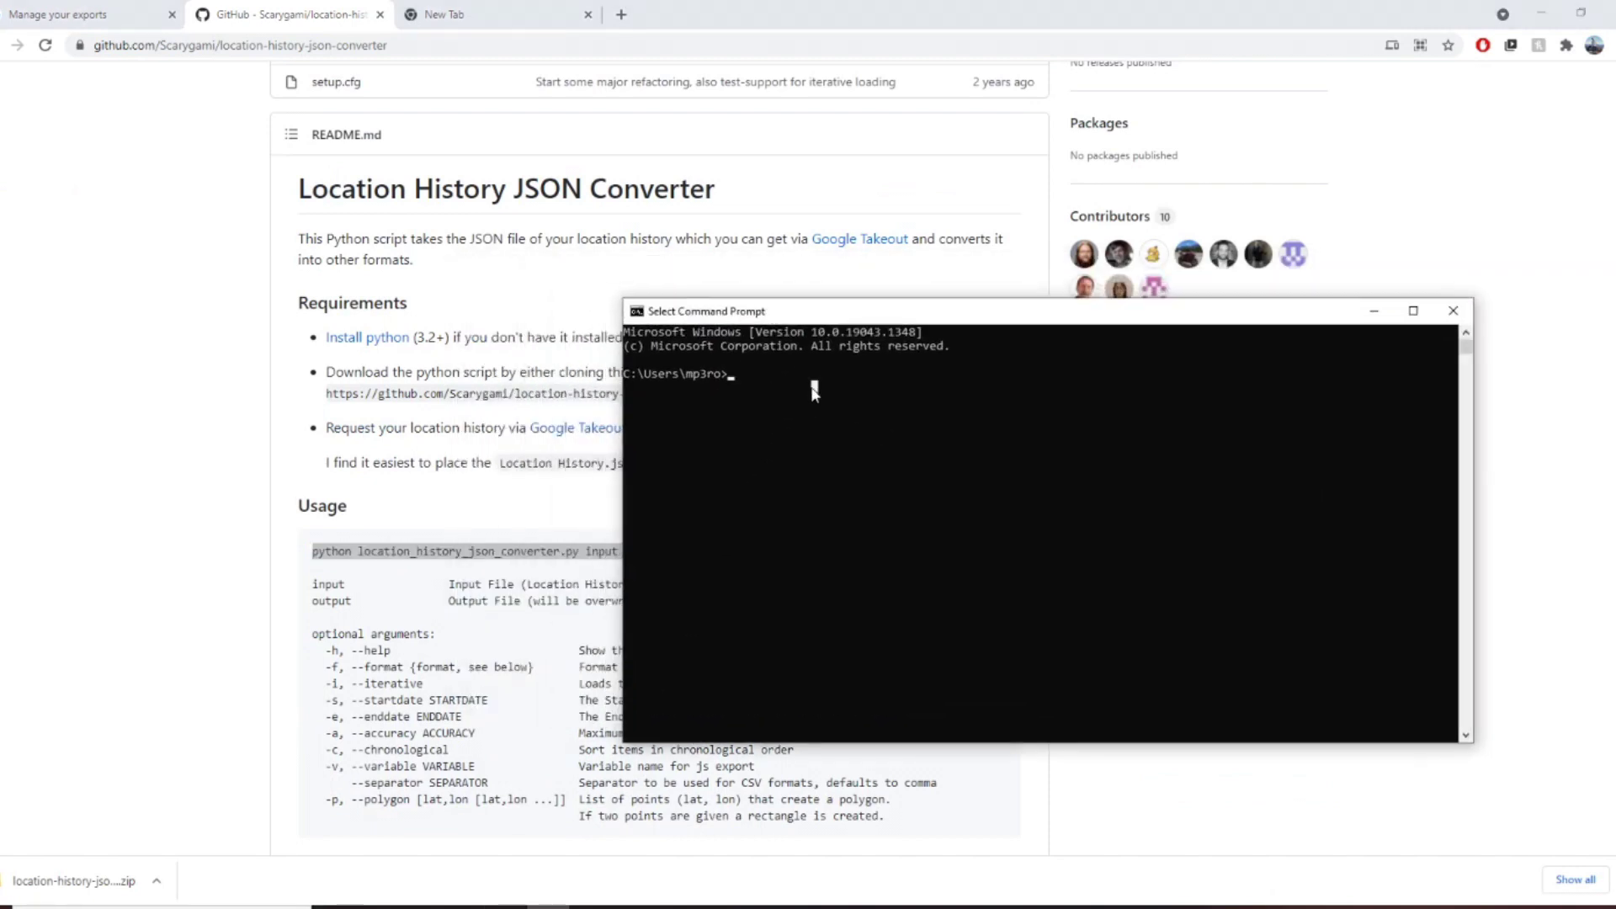
key("Escape")
type("/cd")
key("Return")
type("\\cd")
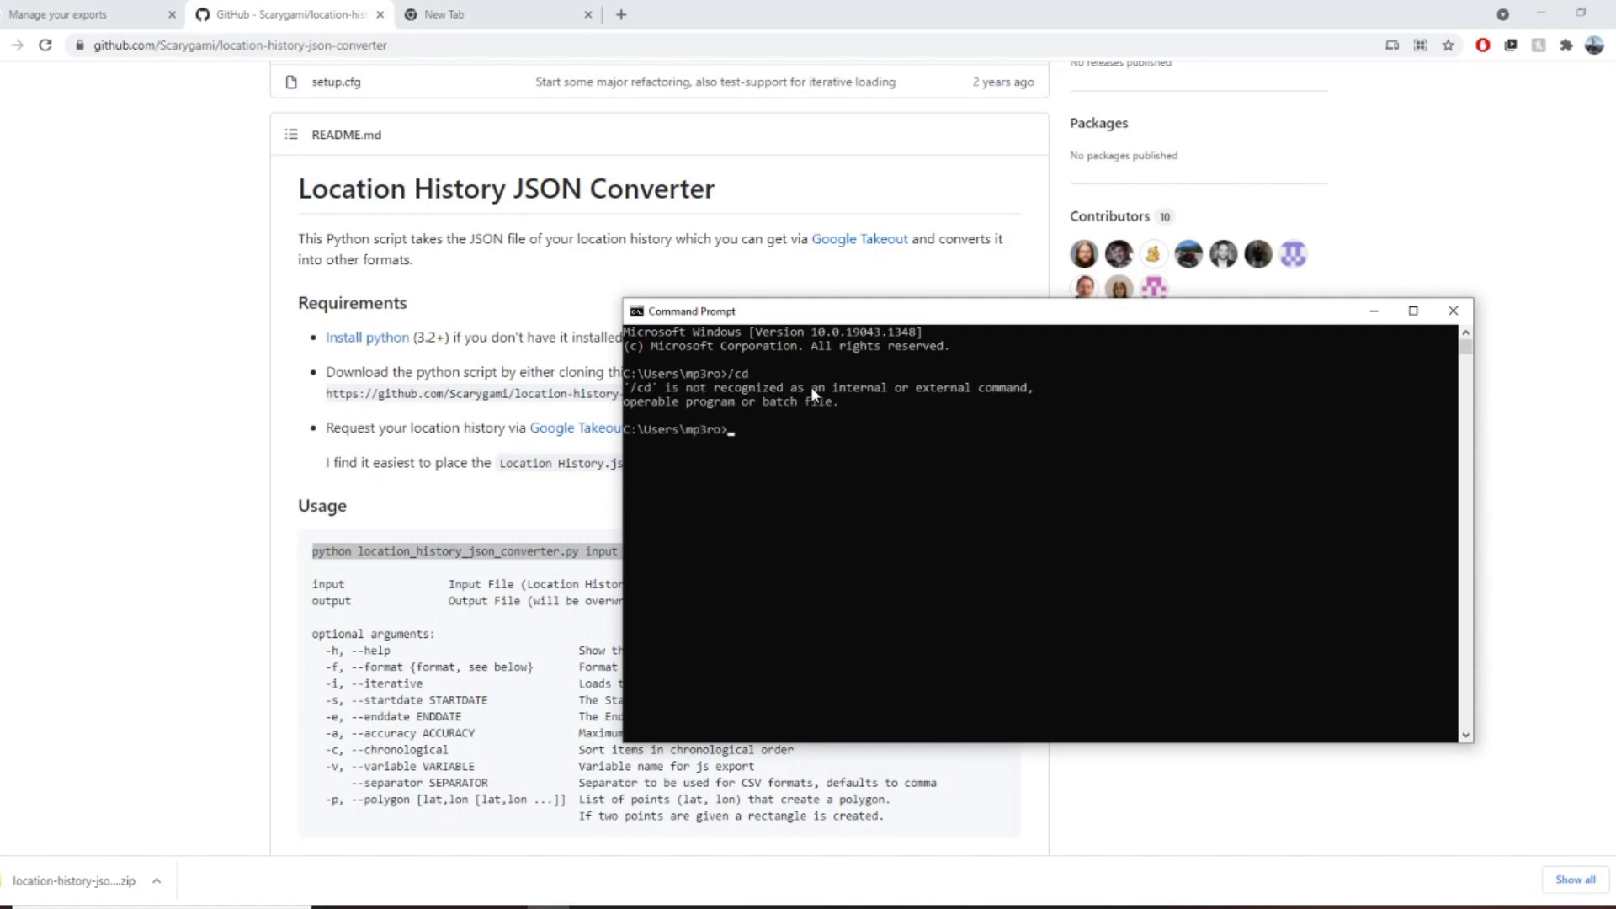
key("Return")
type("cd/")
key("Return")
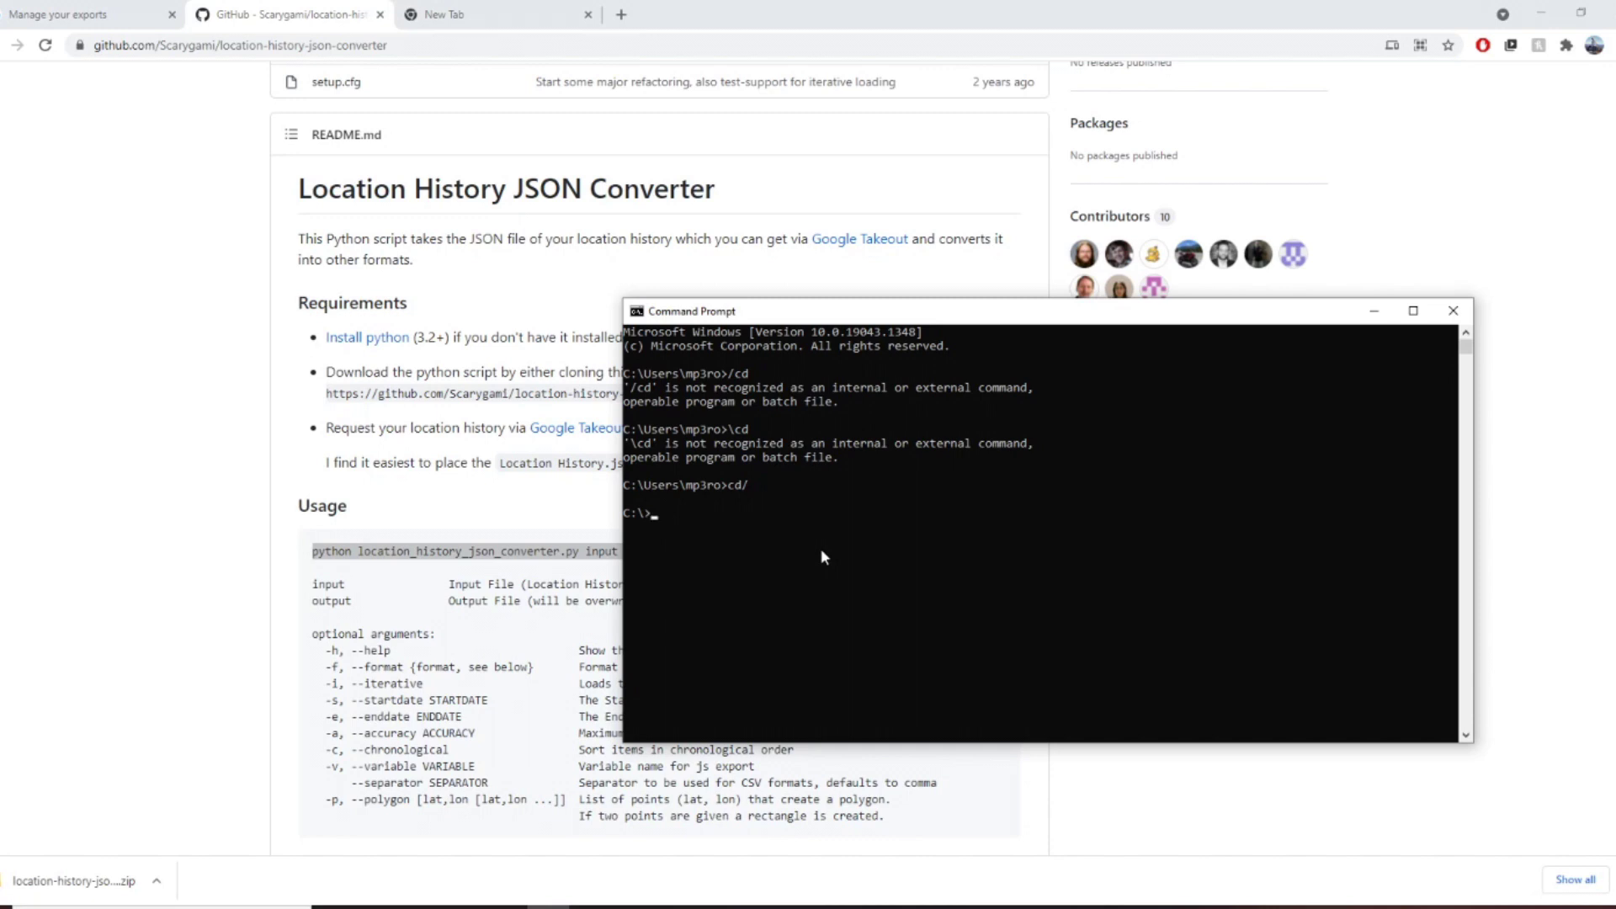
type("cd/")
Copy the Loc folder's full path from the Explorer address bar.
mouse_move(407, 901)
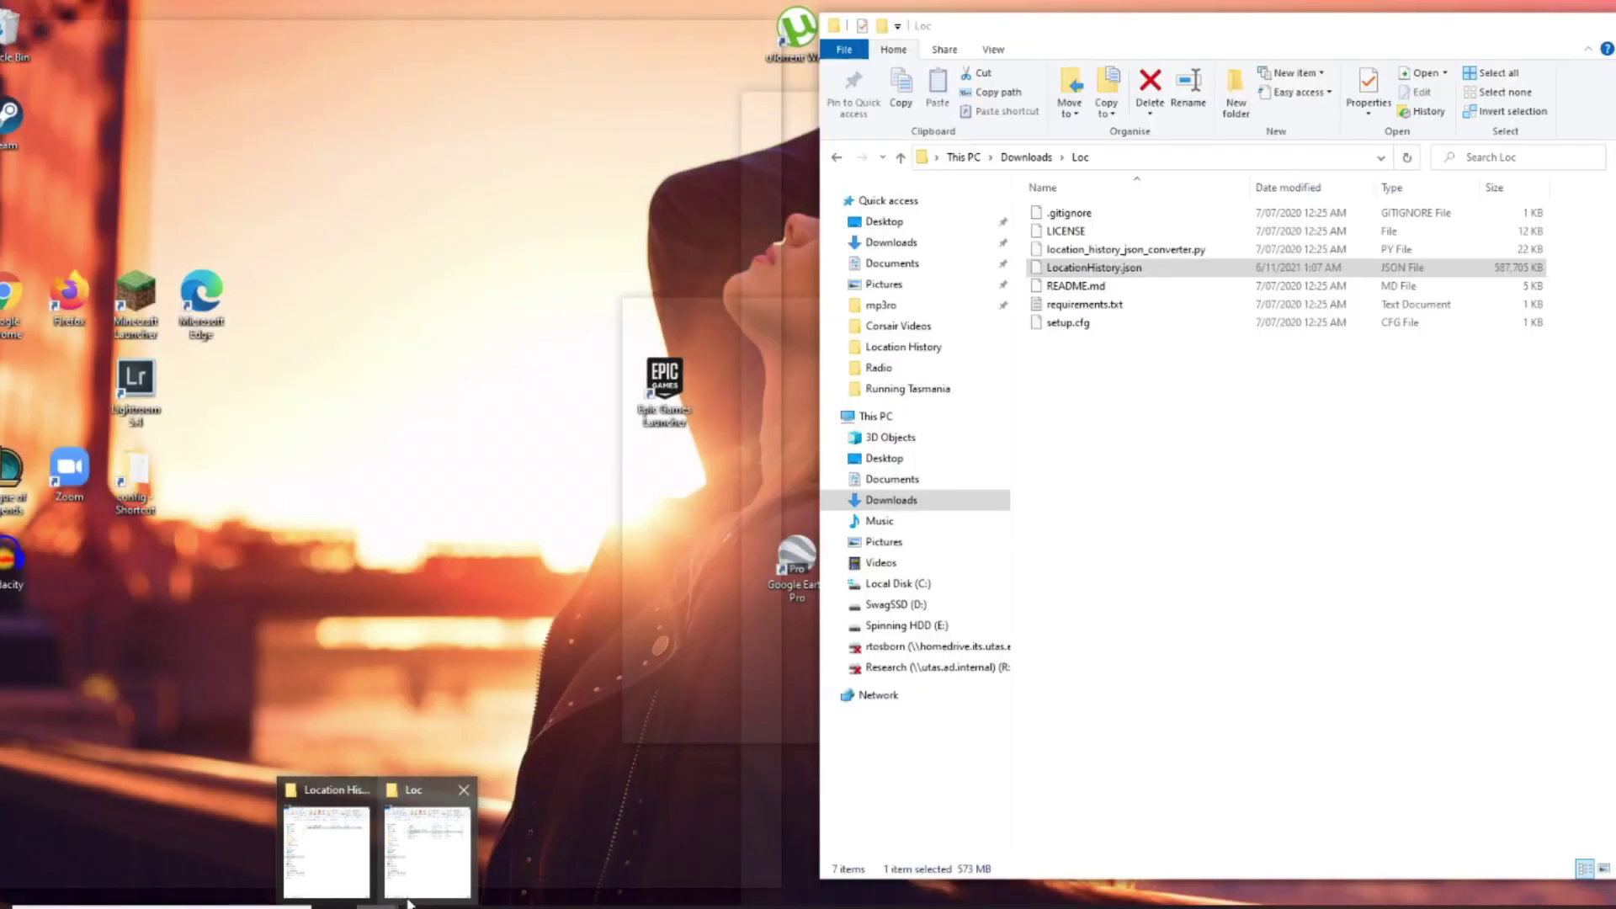
left_click(408, 903)
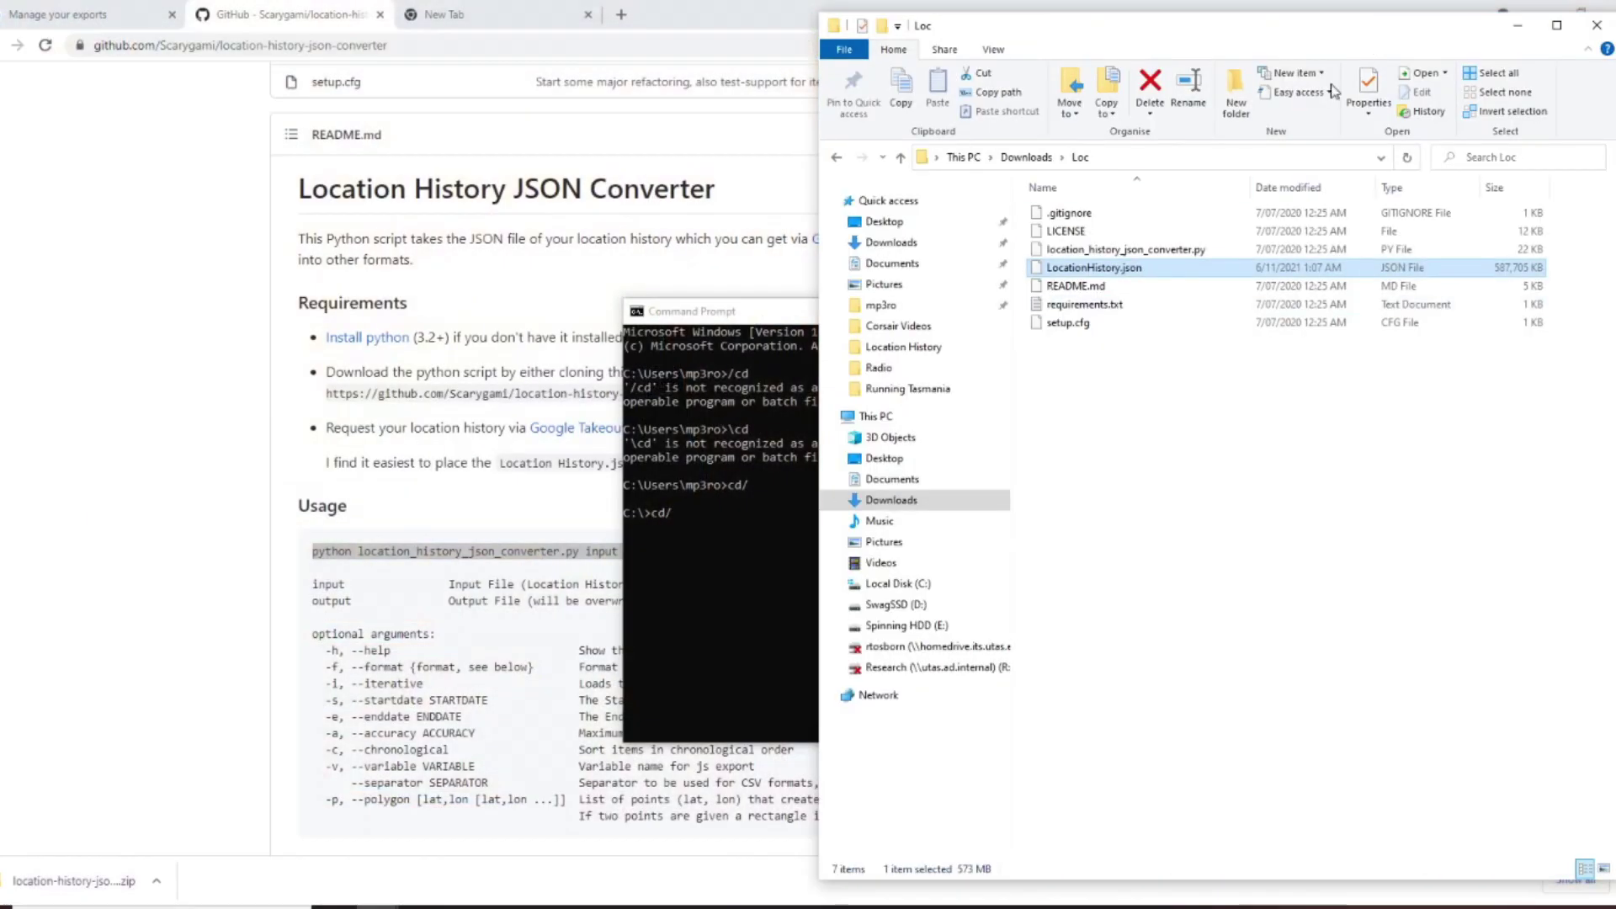
left_click(1234, 157)
left_click(1176, 357)
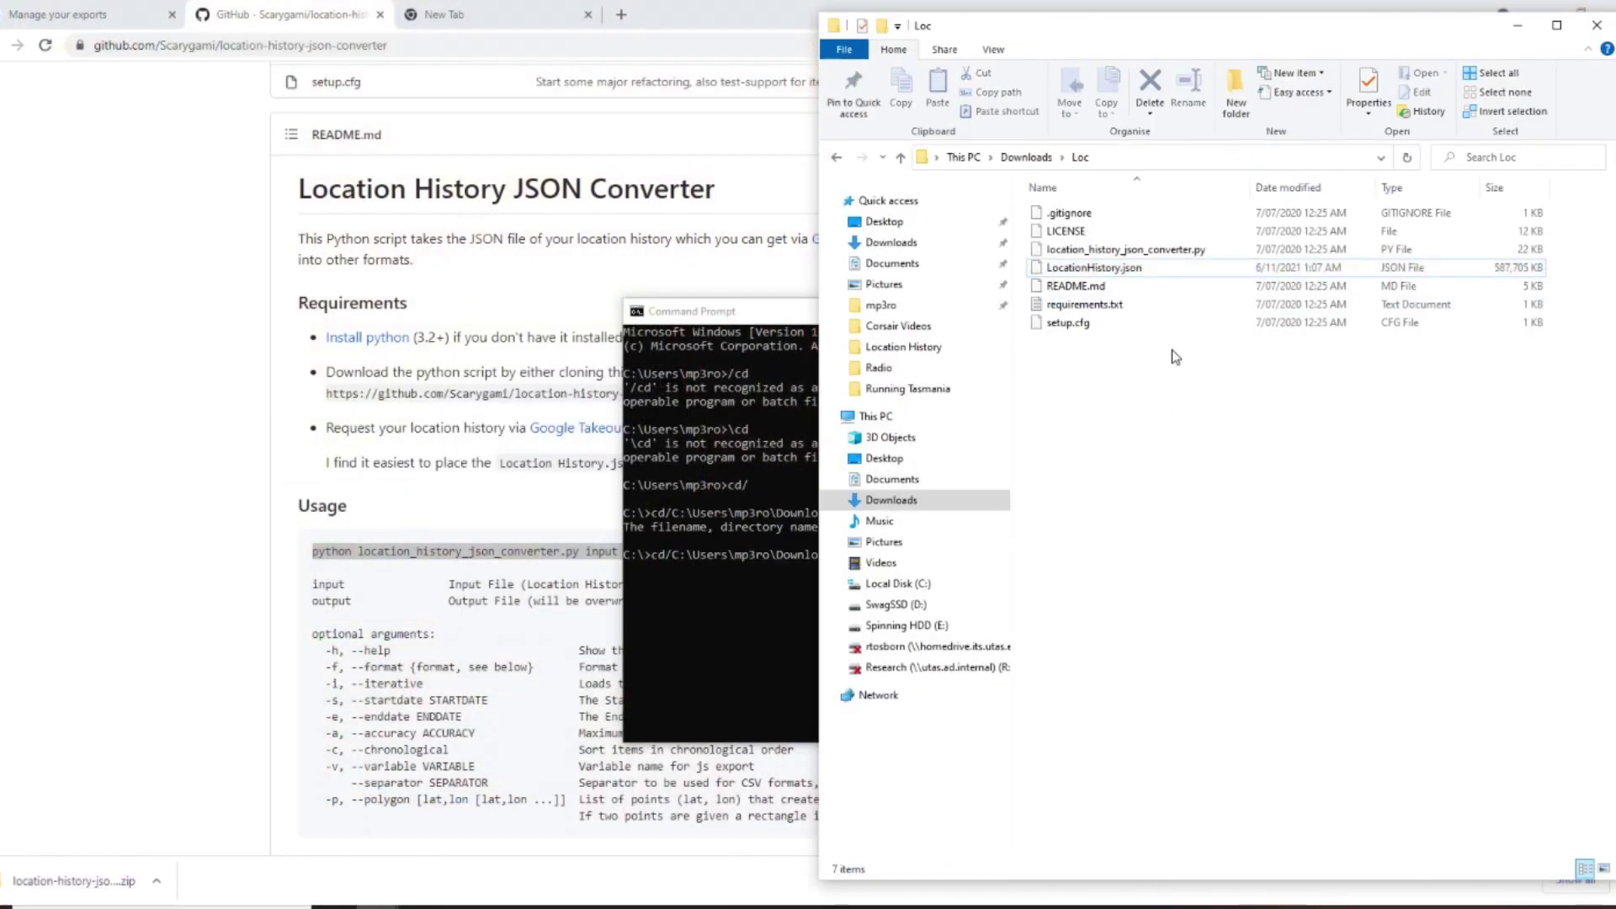
left_click(1150, 157)
left_click_drag(1160, 160, 952, 179)
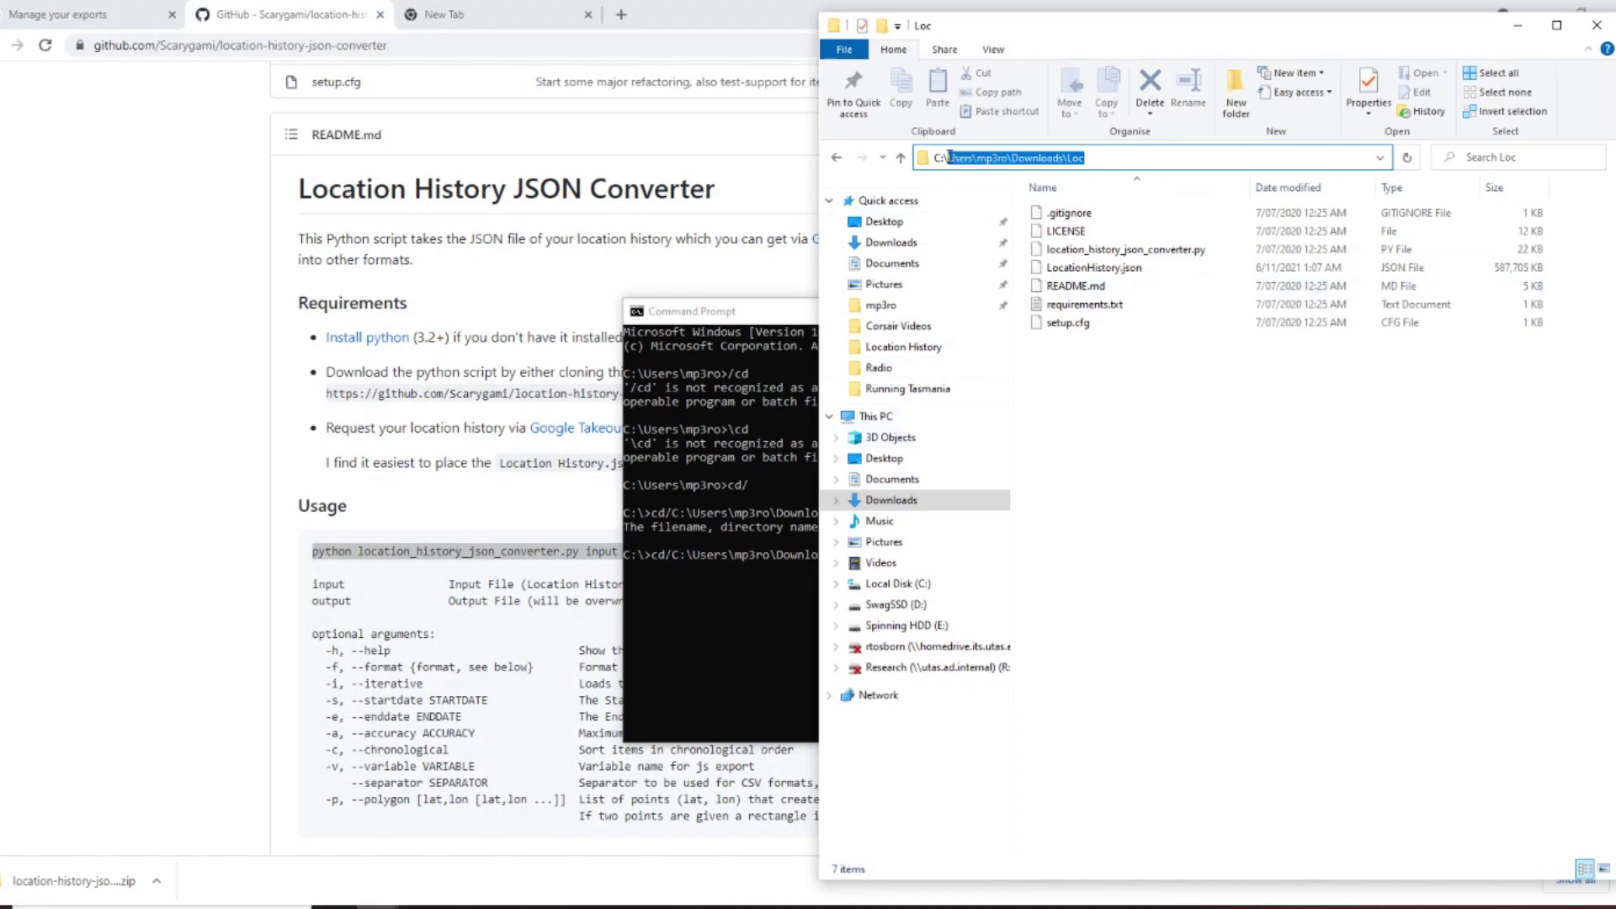
left_click(944, 158)
left_click_drag(946, 157, 1130, 158)
key("ctrl+c")
Paste the Loc path after cd to switch into Loc, then reselect the README command.
left_click(699, 610)
left_click(919, 541)
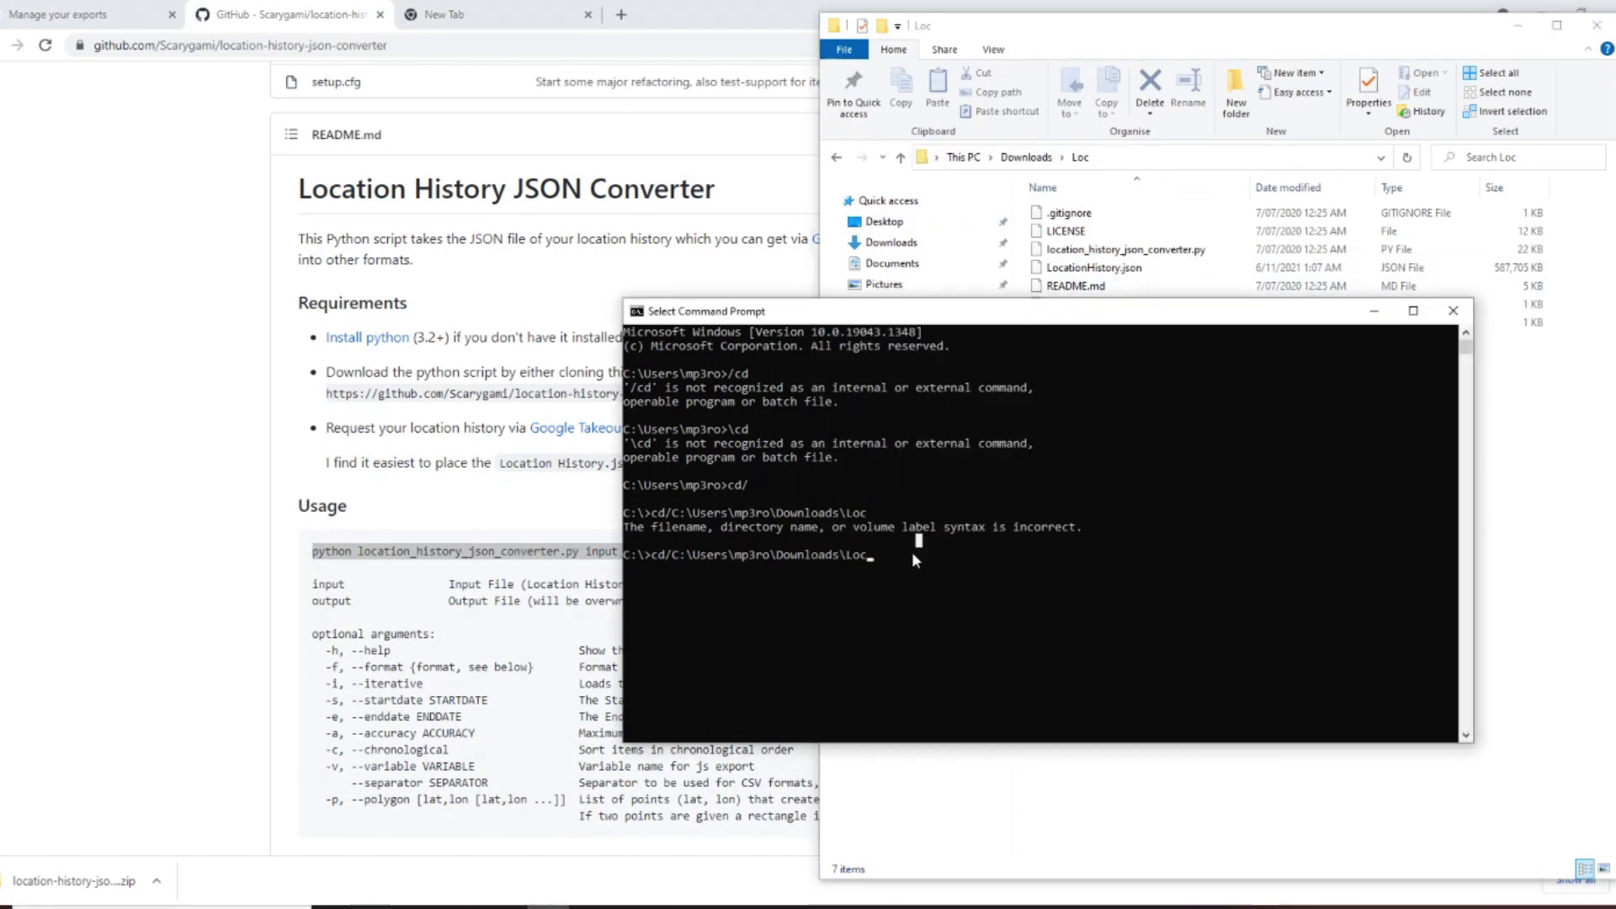
key("Escape")
key("BackSpace")
key("BackSpace")
key("BackSpace")
key("BackSpace")
key("BackSpace")
key("BackSpace")
key("BackSpace")
key("BackSpace")
key("BackSpace")
key("BackSpace")
key("BackSpace")
key("BackSpace")
key("BackSpace")
key("BackSpace")
key("BackSpace")
key("BackSpace")
key("BackSpace")
key("BackSpace")
key("BackSpace")
key("BackSpace")
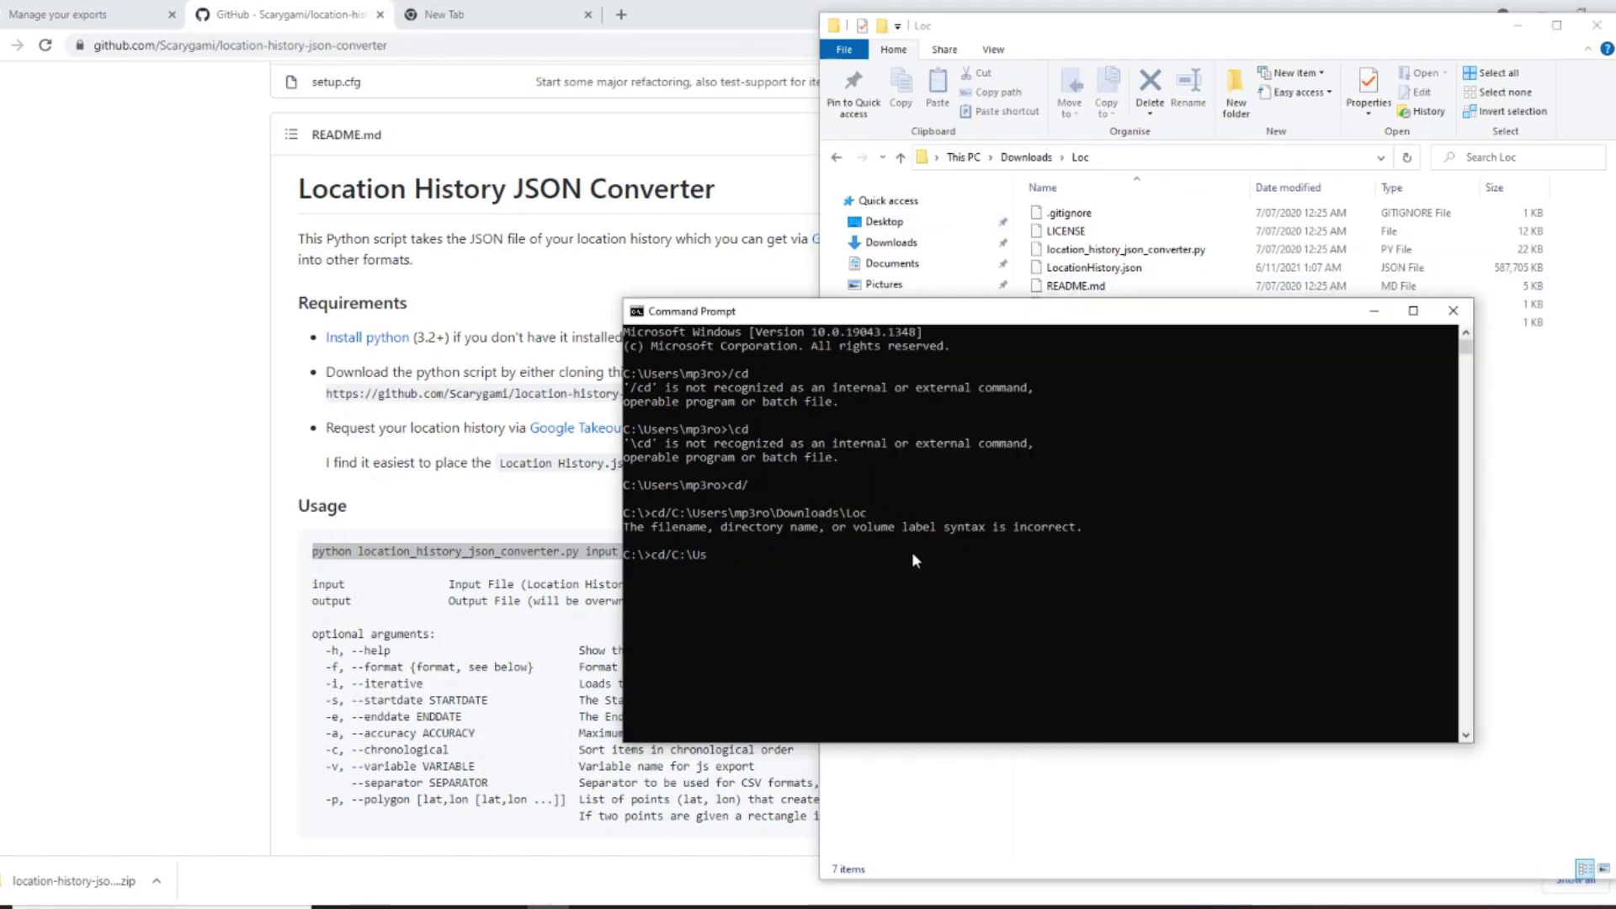
key("BackSpace")
key("ctrl+v")
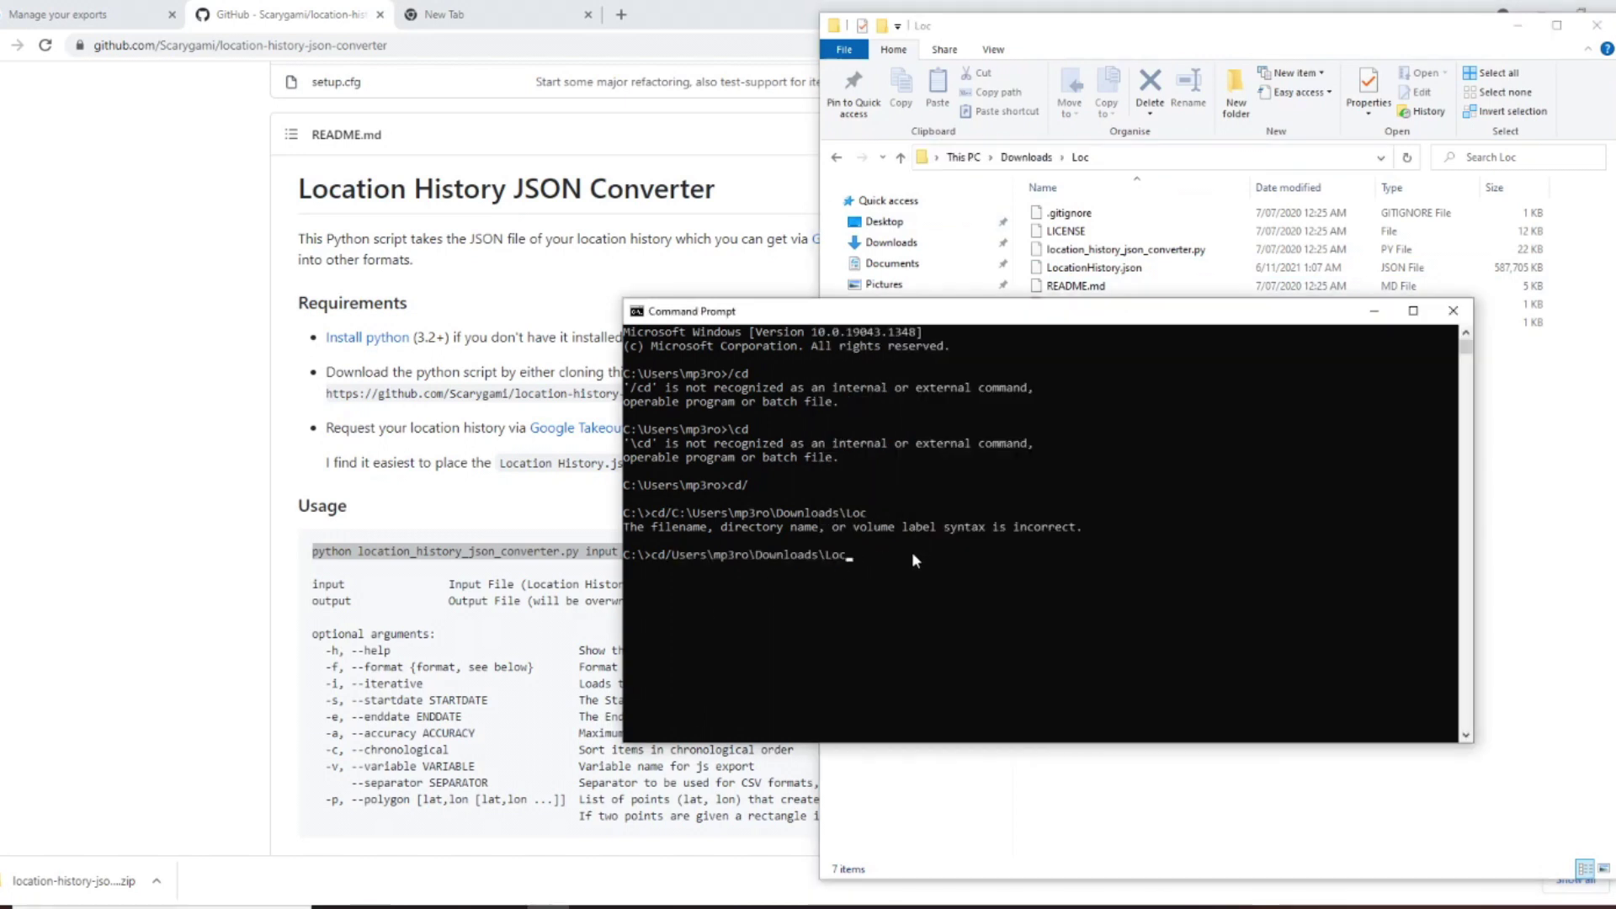
key("Return")
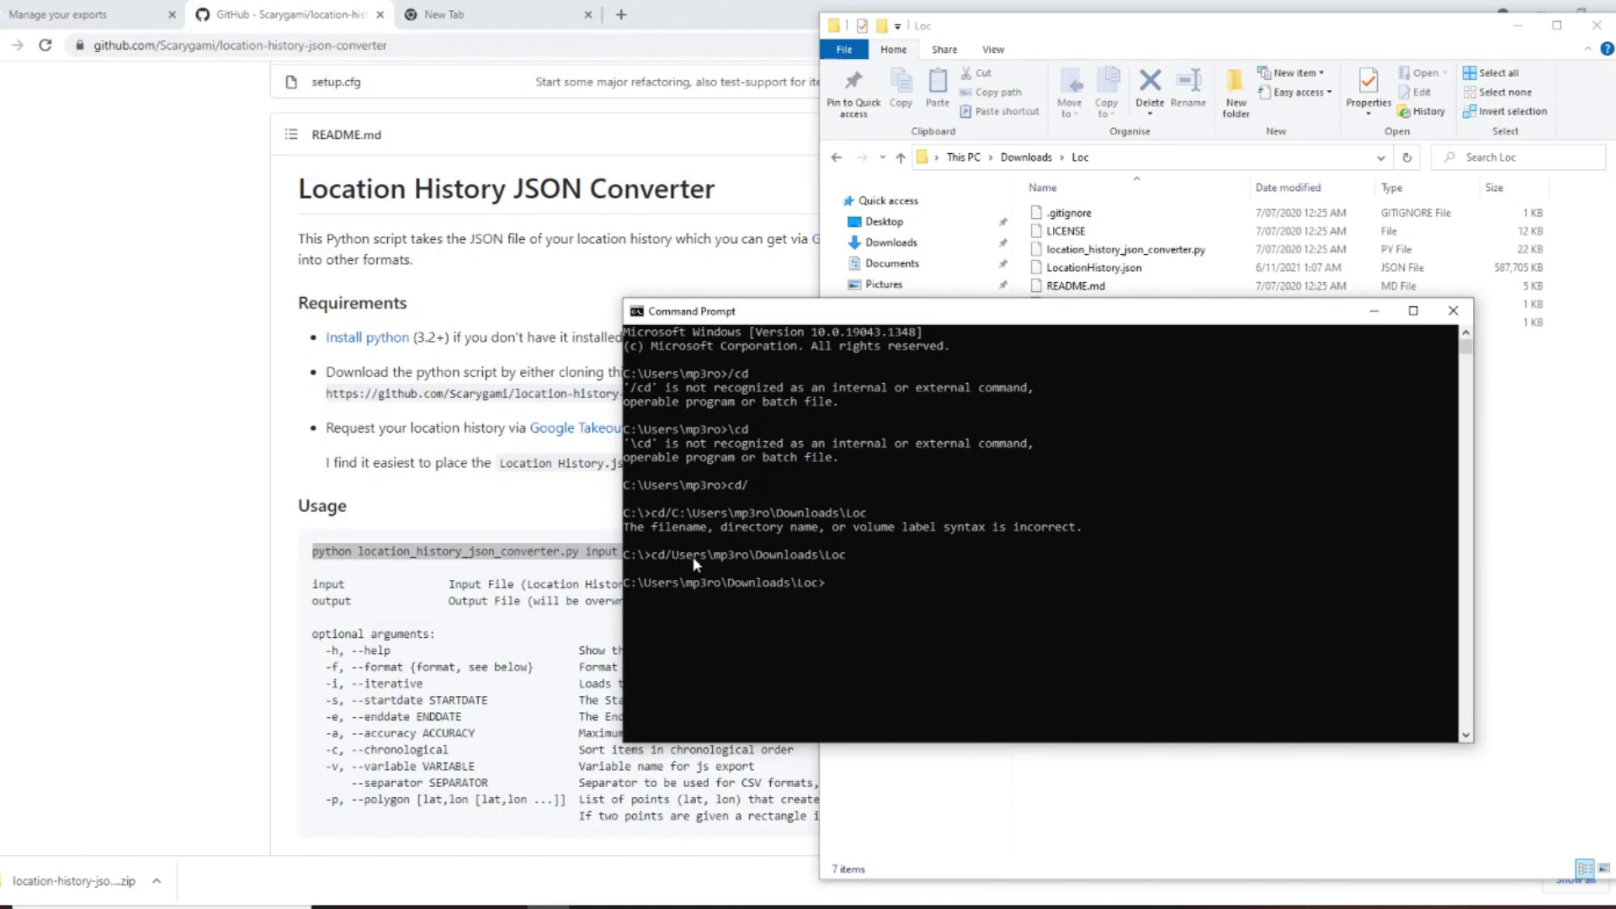
right_click(906, 573)
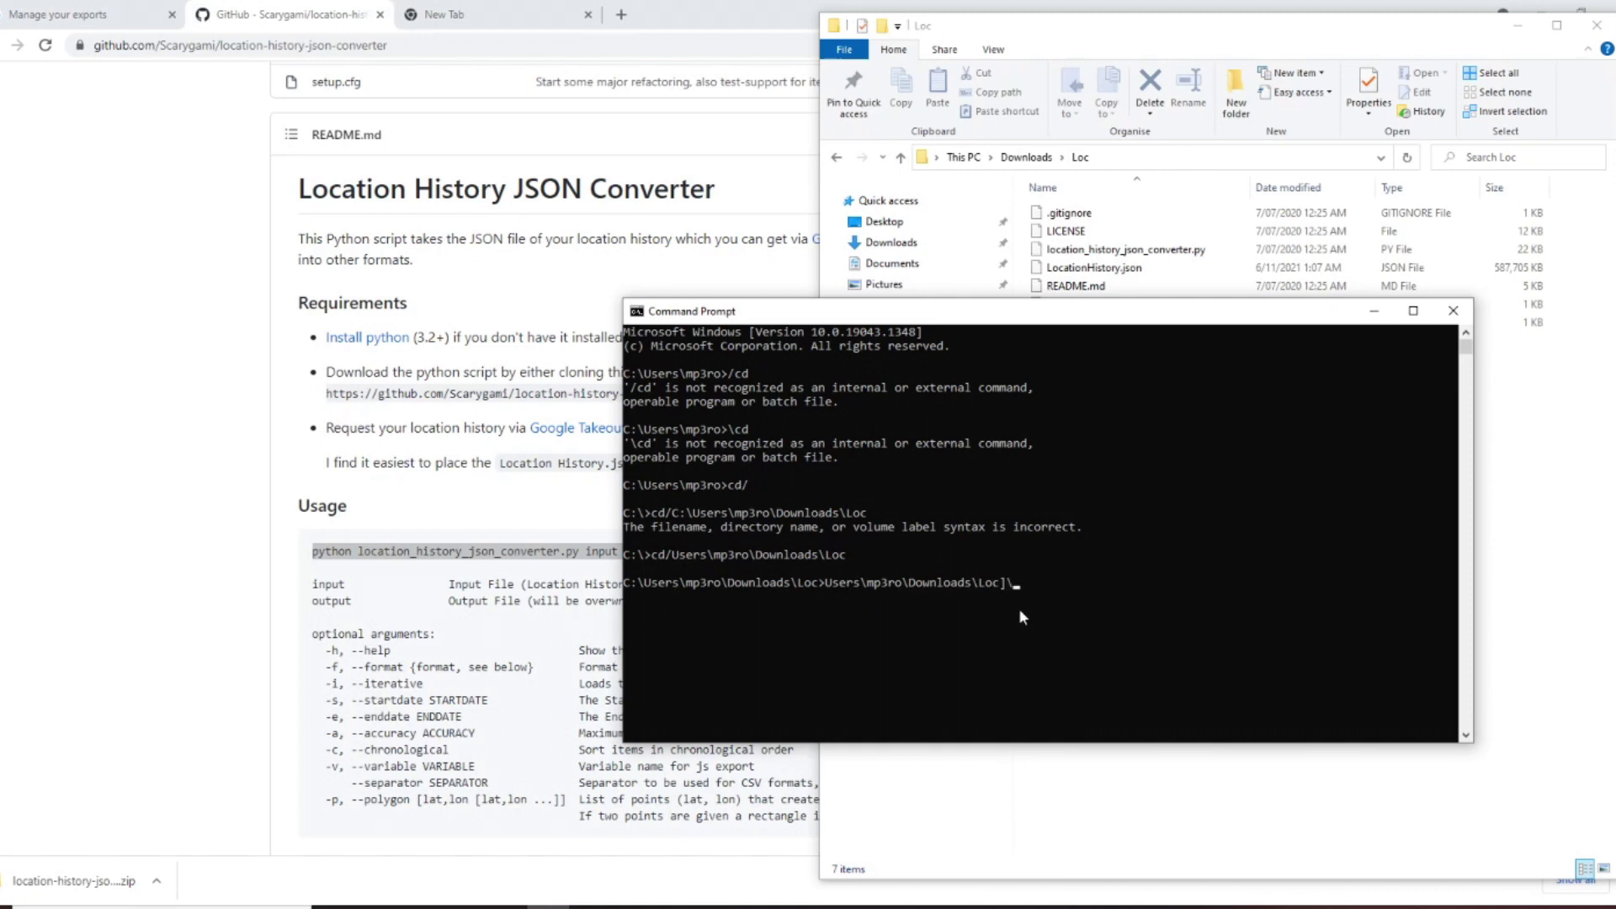
key("BackSpace")
key("BackSpace")
key("BackSpace")
key("BackSpace")
key("BackSpace")
key("BackSpace")
key("BackSpace")
key("BackSpace")
key("BackSpace")
key("BackSpace")
key("BackSpace")
key("BackSpace")
key("BackSpace")
key("BackSpace")
key("BackSpace")
key("BackSpace")
key("BackSpace")
key("BackSpace")
key("BackSpace")
key("BackSpace")
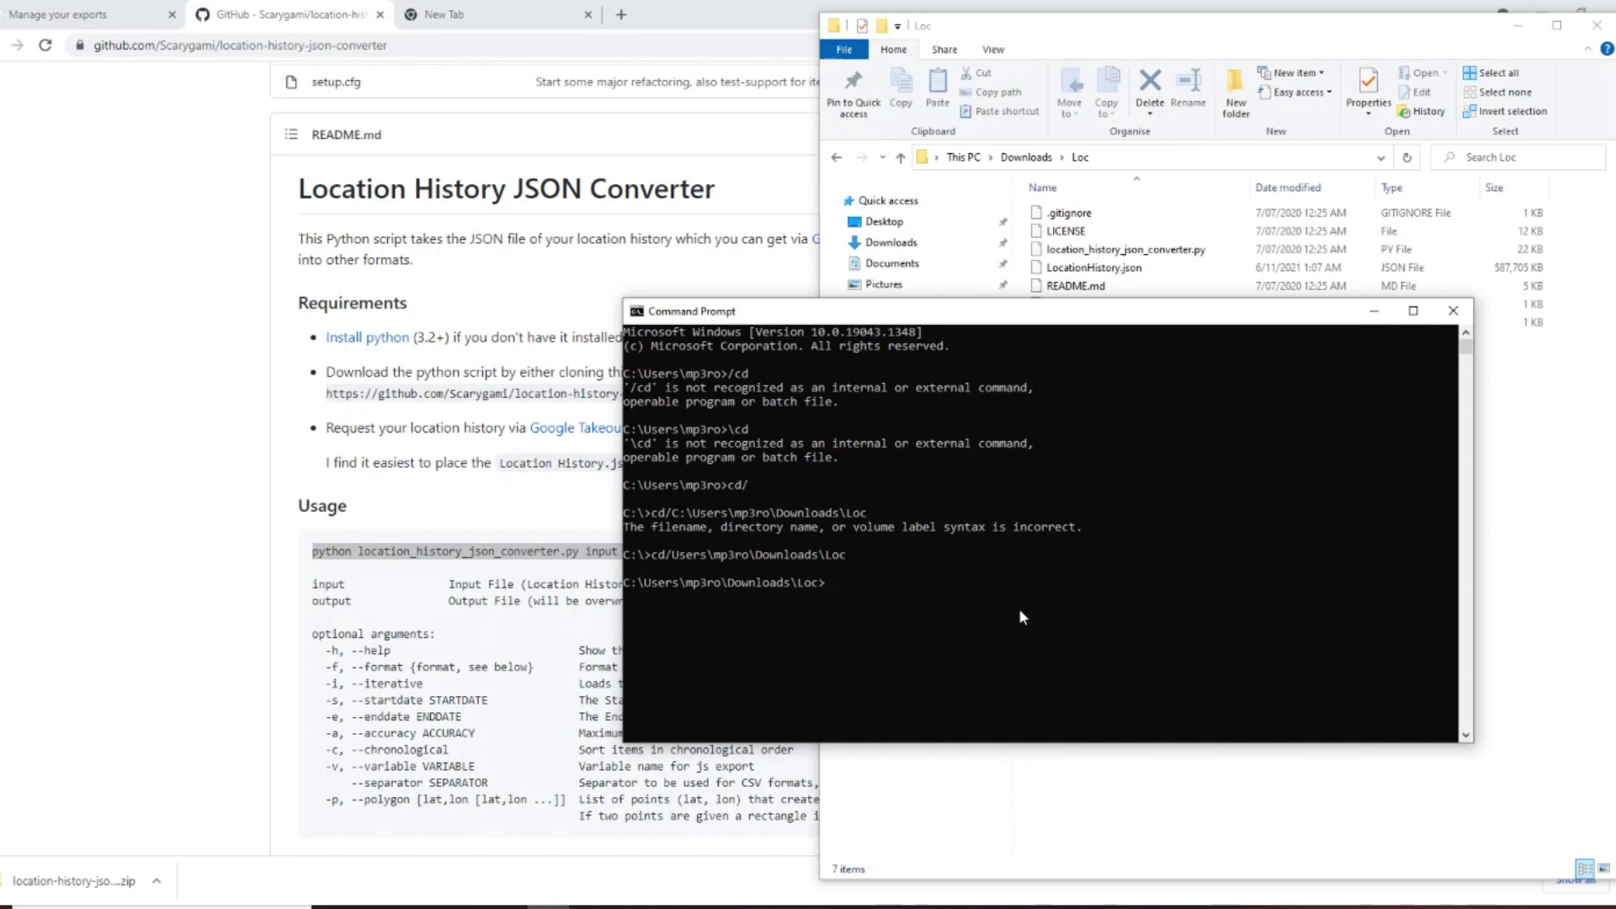
left_click(104, 604)
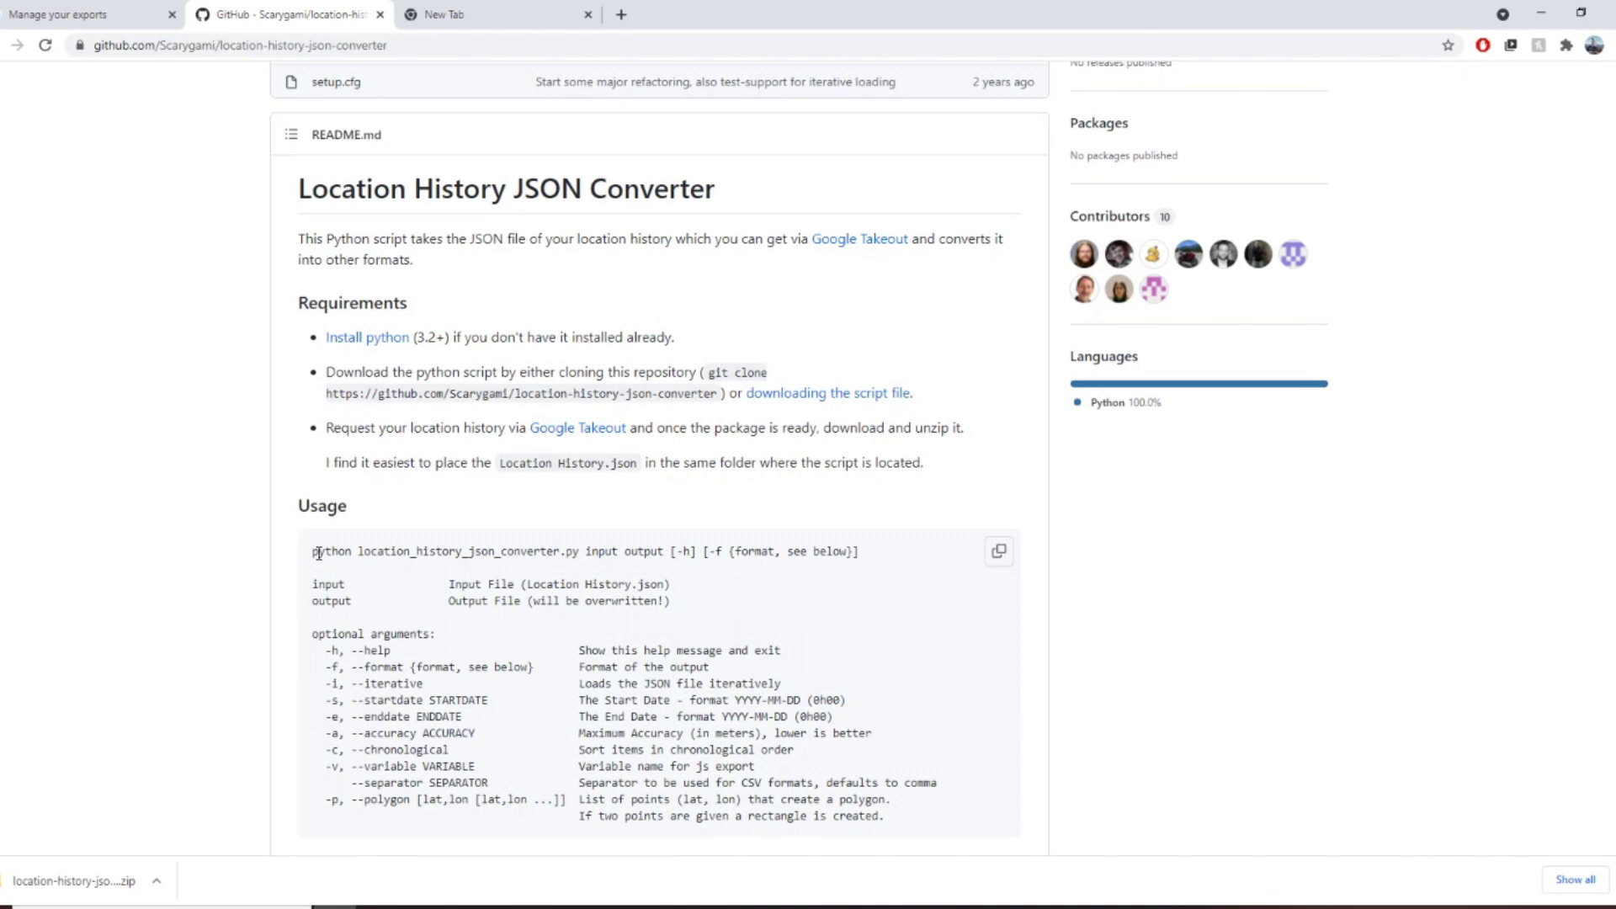
left_click_drag(313, 553, 578, 552)
Paste the converter command at the prompt and check the script's file name in Loc.
left_click(578, 552)
left_click(547, 906)
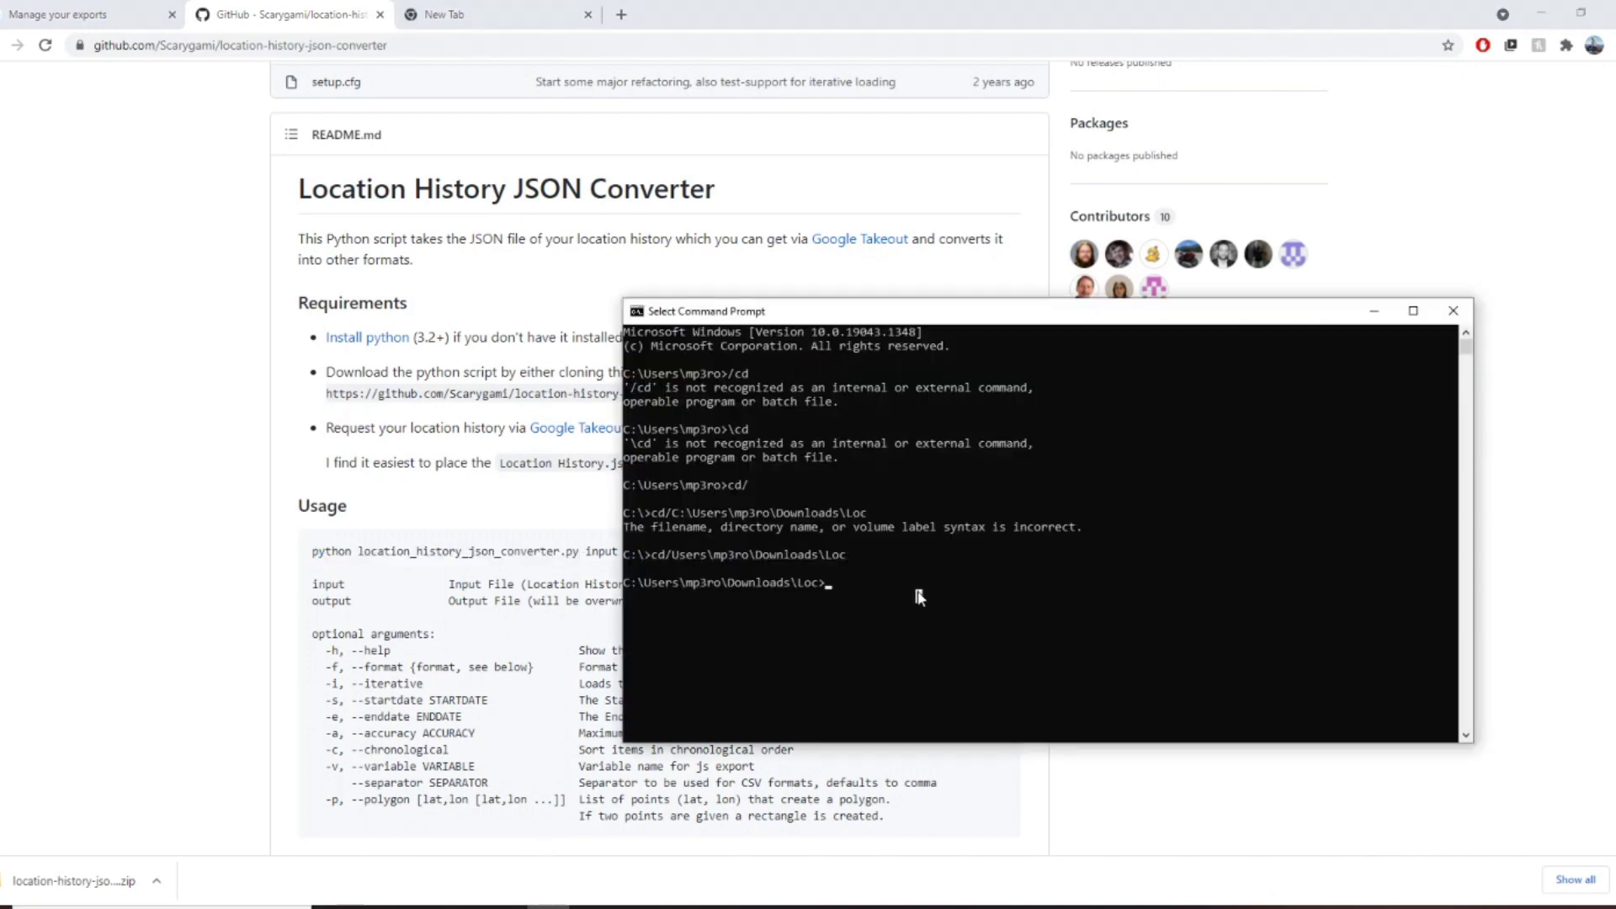
right_click(920, 596)
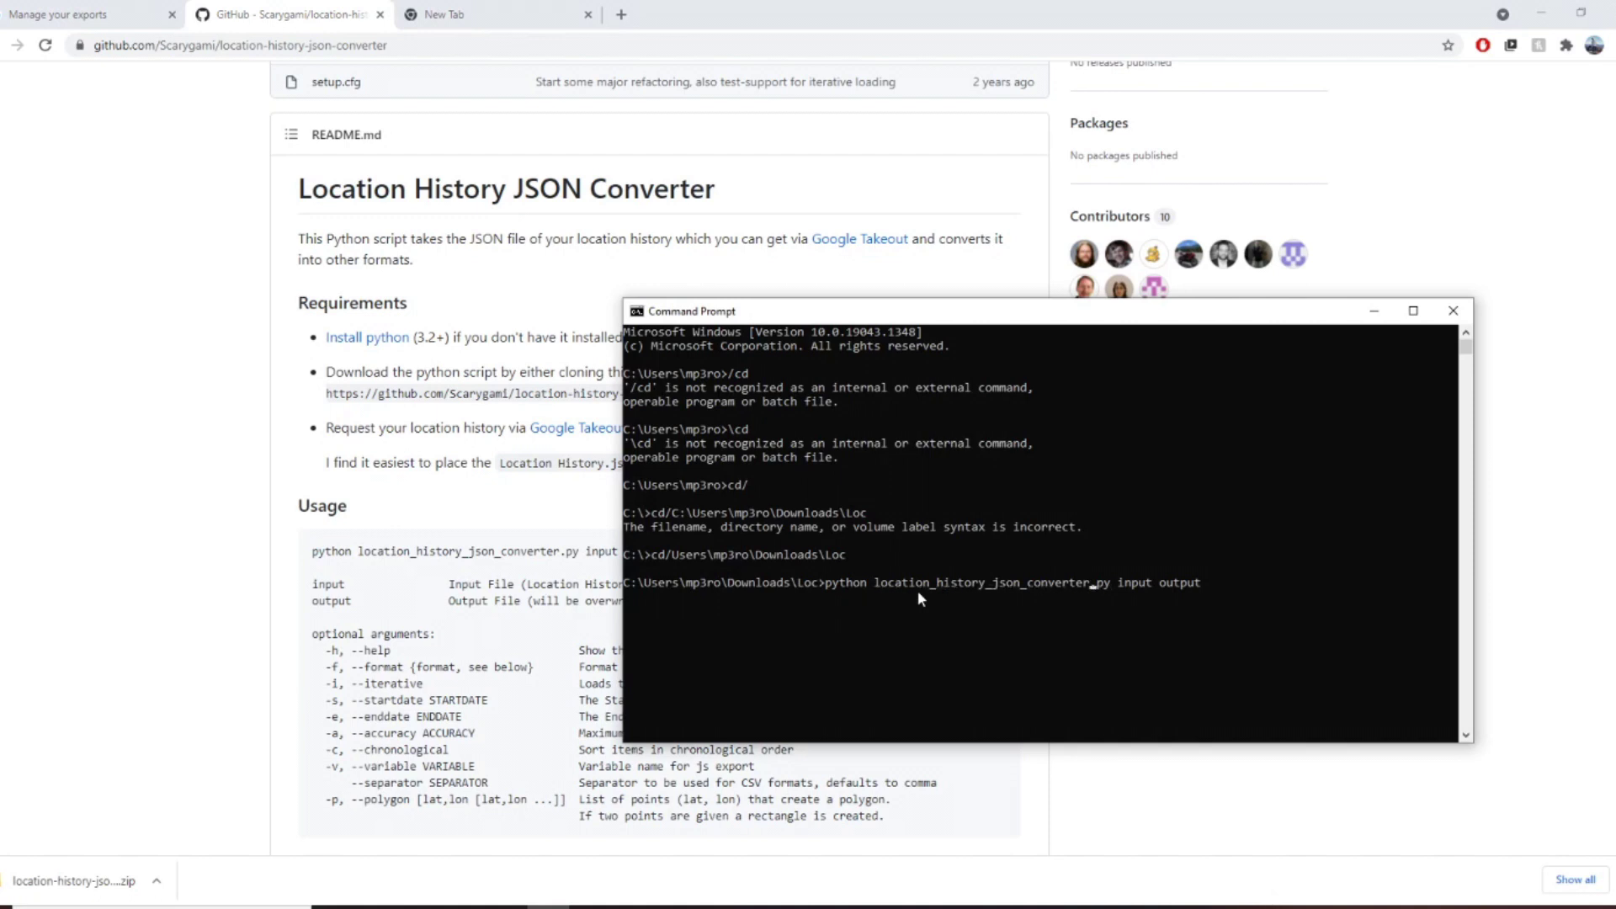
left_click(376, 906)
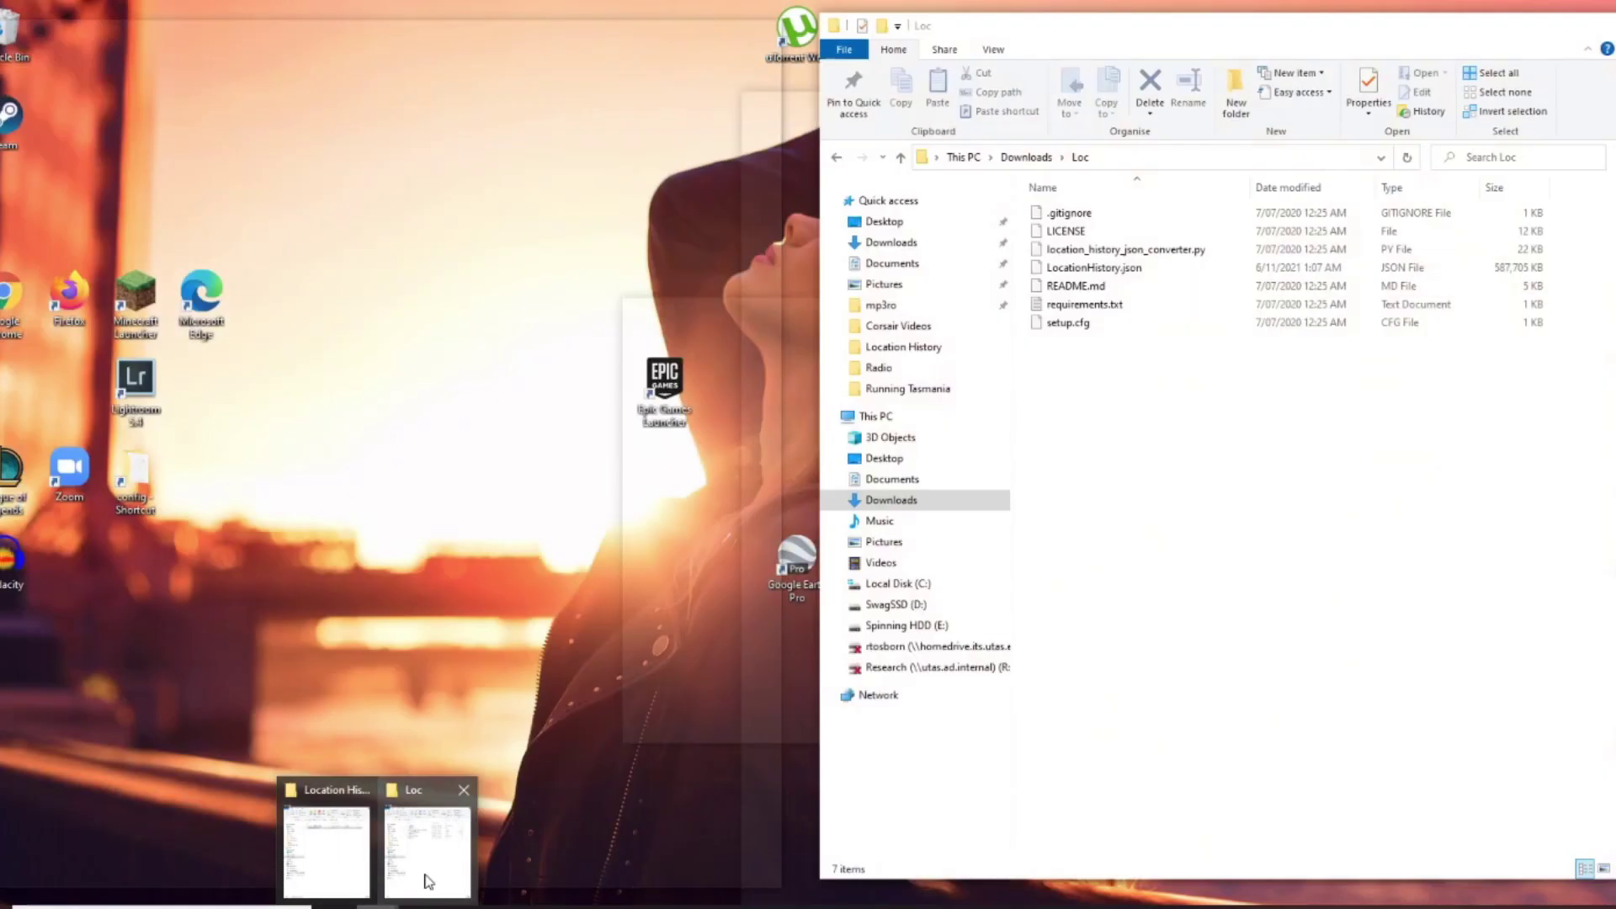
left_click(425, 868)
left_click(1245, 266)
left_click(1229, 250)
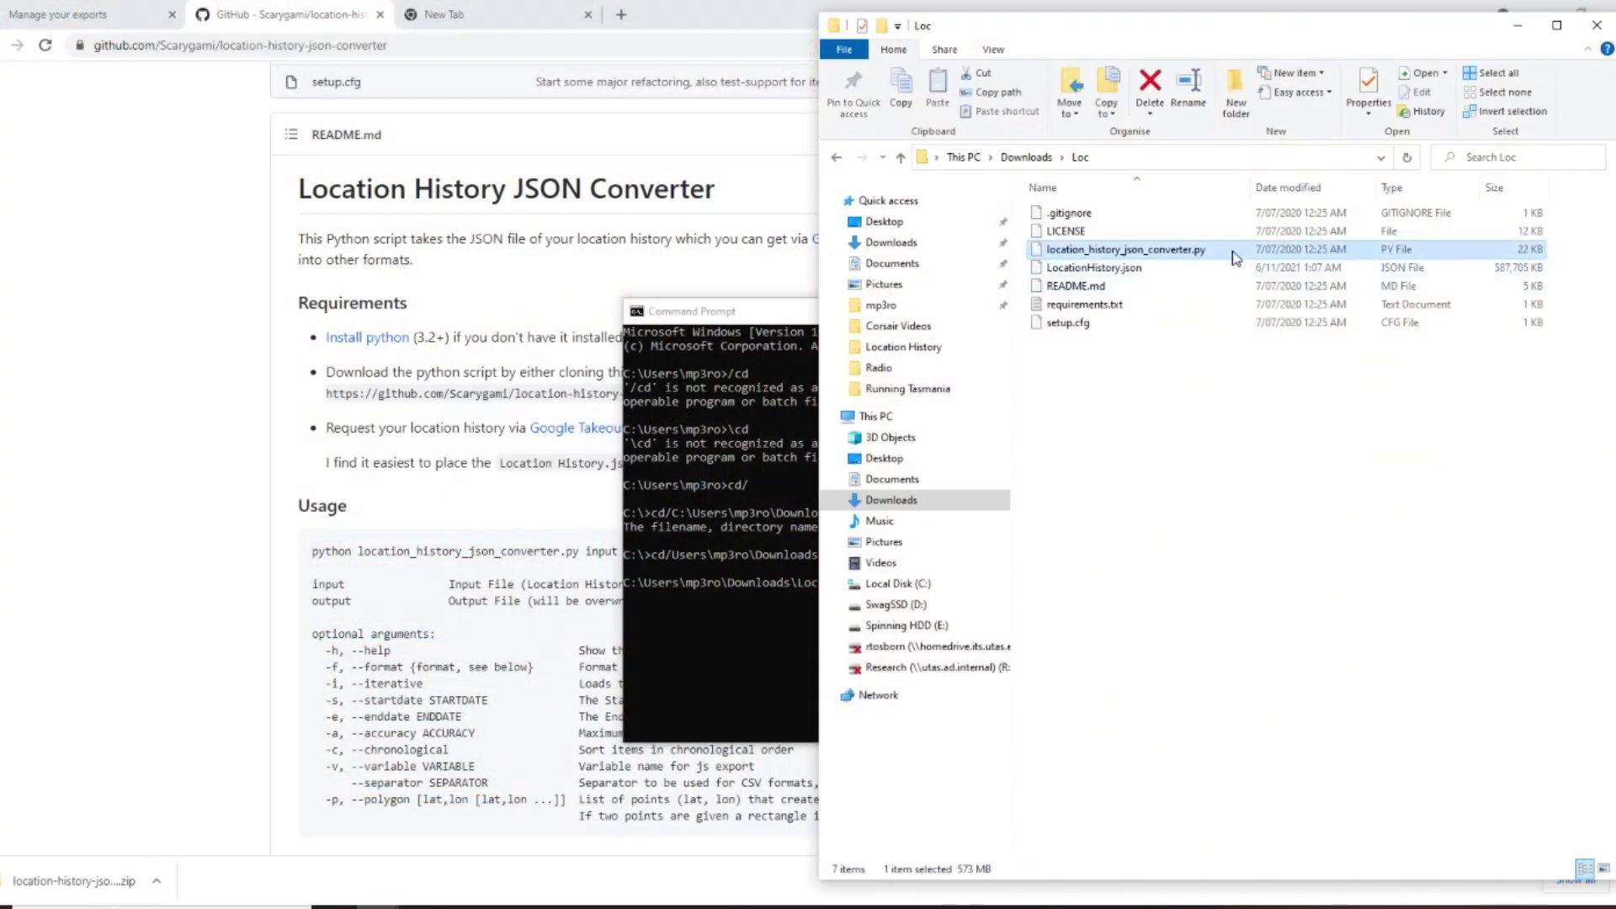
left_click(813, 347)
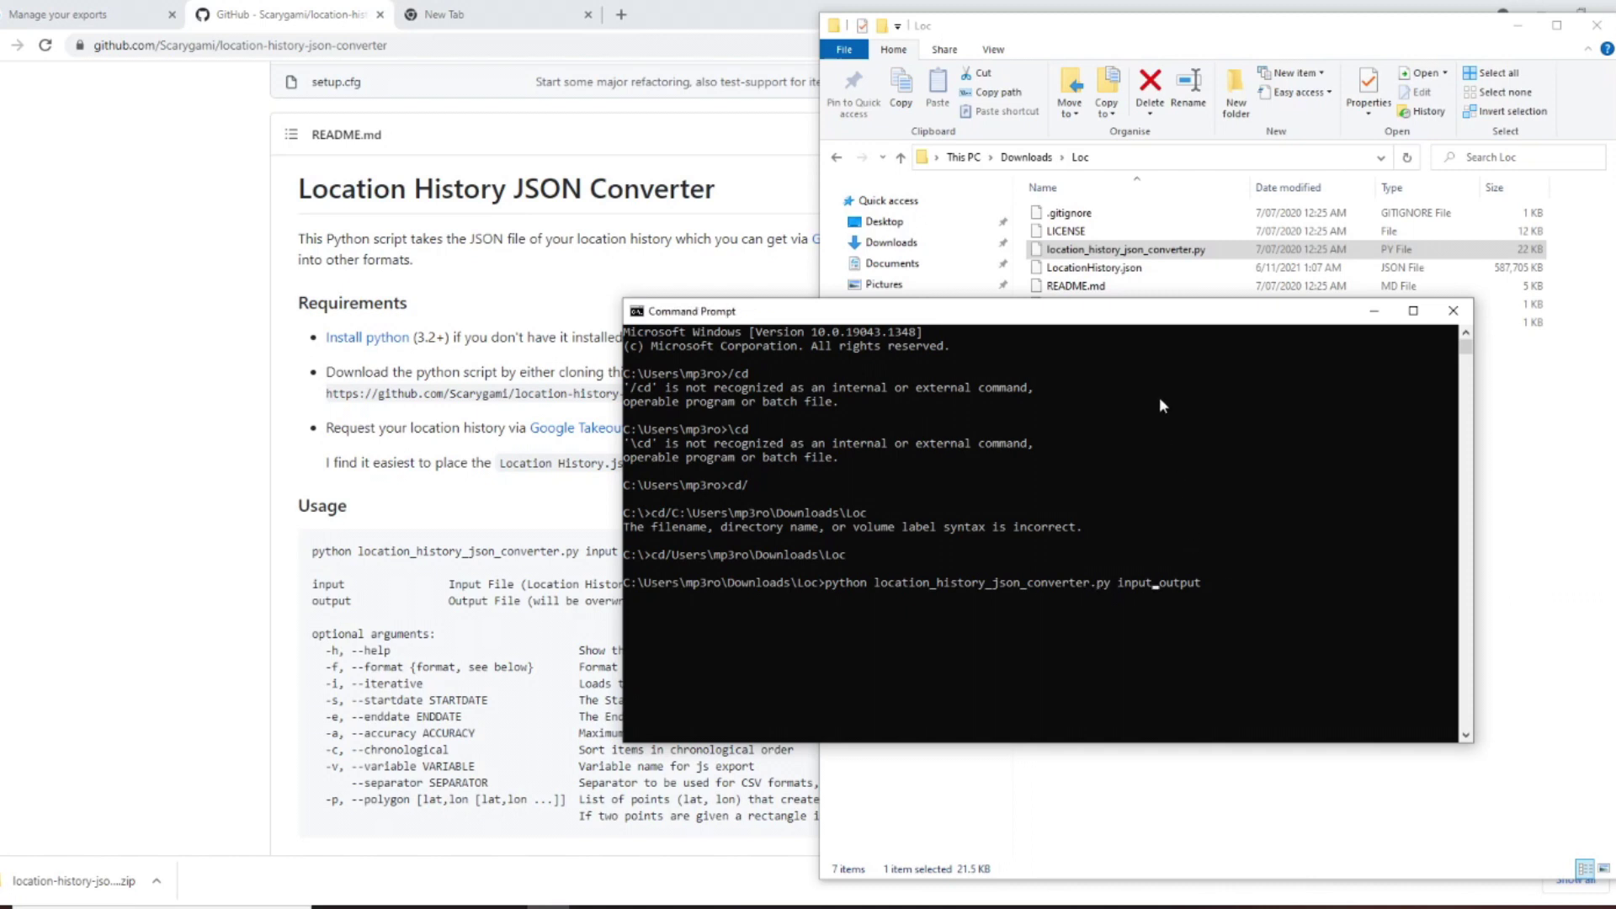
left_click_drag(1119, 305, 1125, 375)
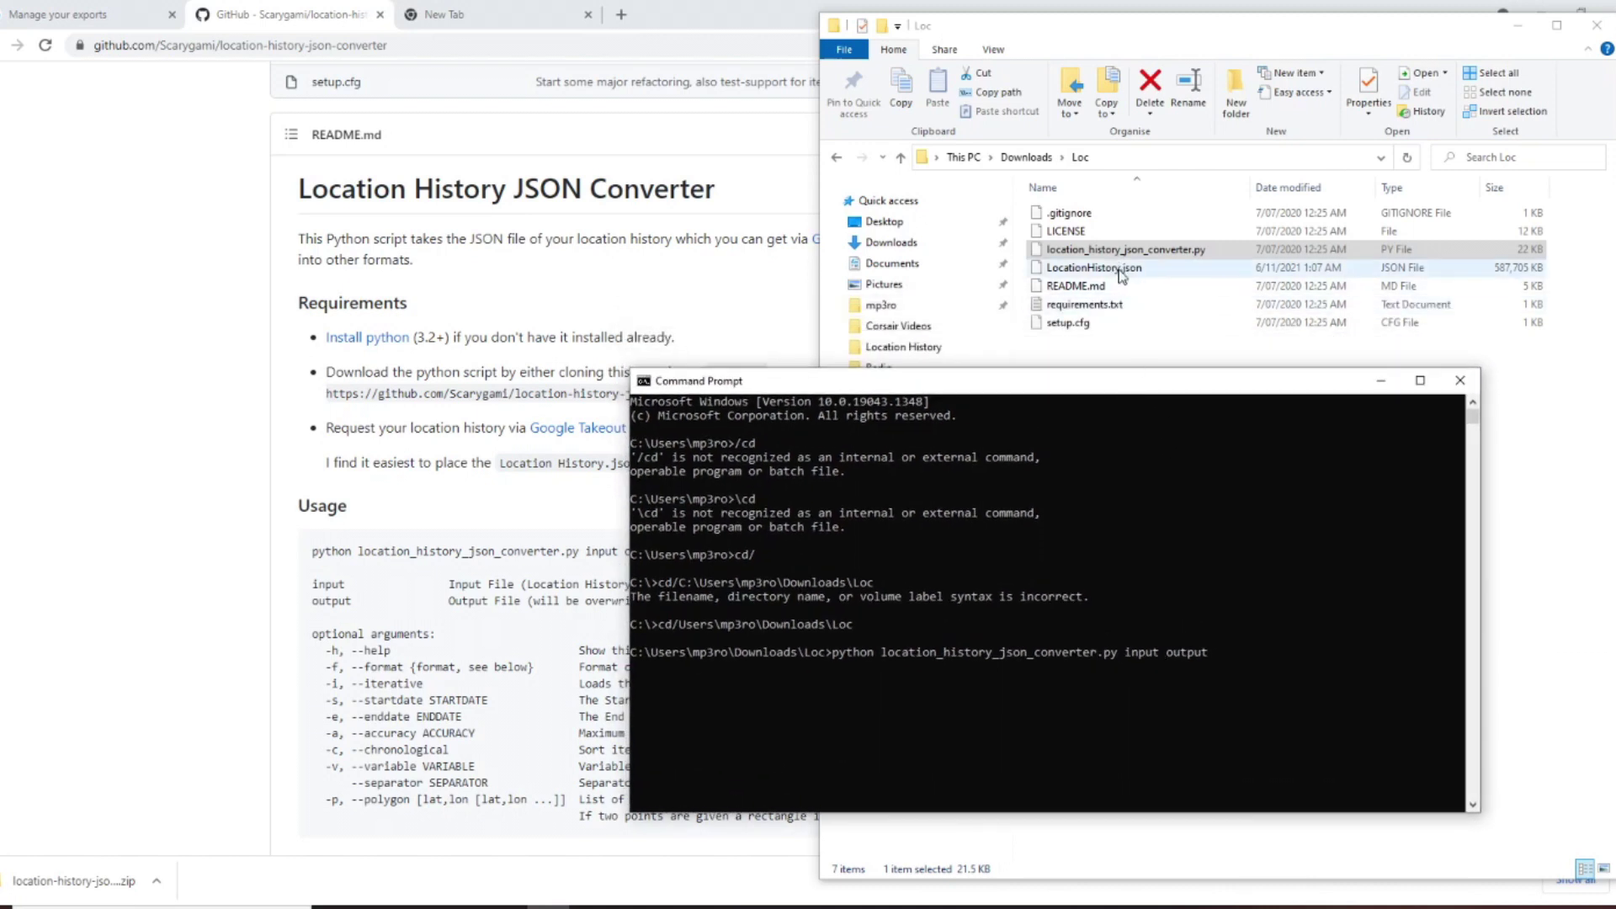
Replace the placeholders with LocationHistory.json and LocationConvert.kml and run the command.
key("BackSpace")
key("BackSpace")
key("BackSpace")
key("BackSpace")
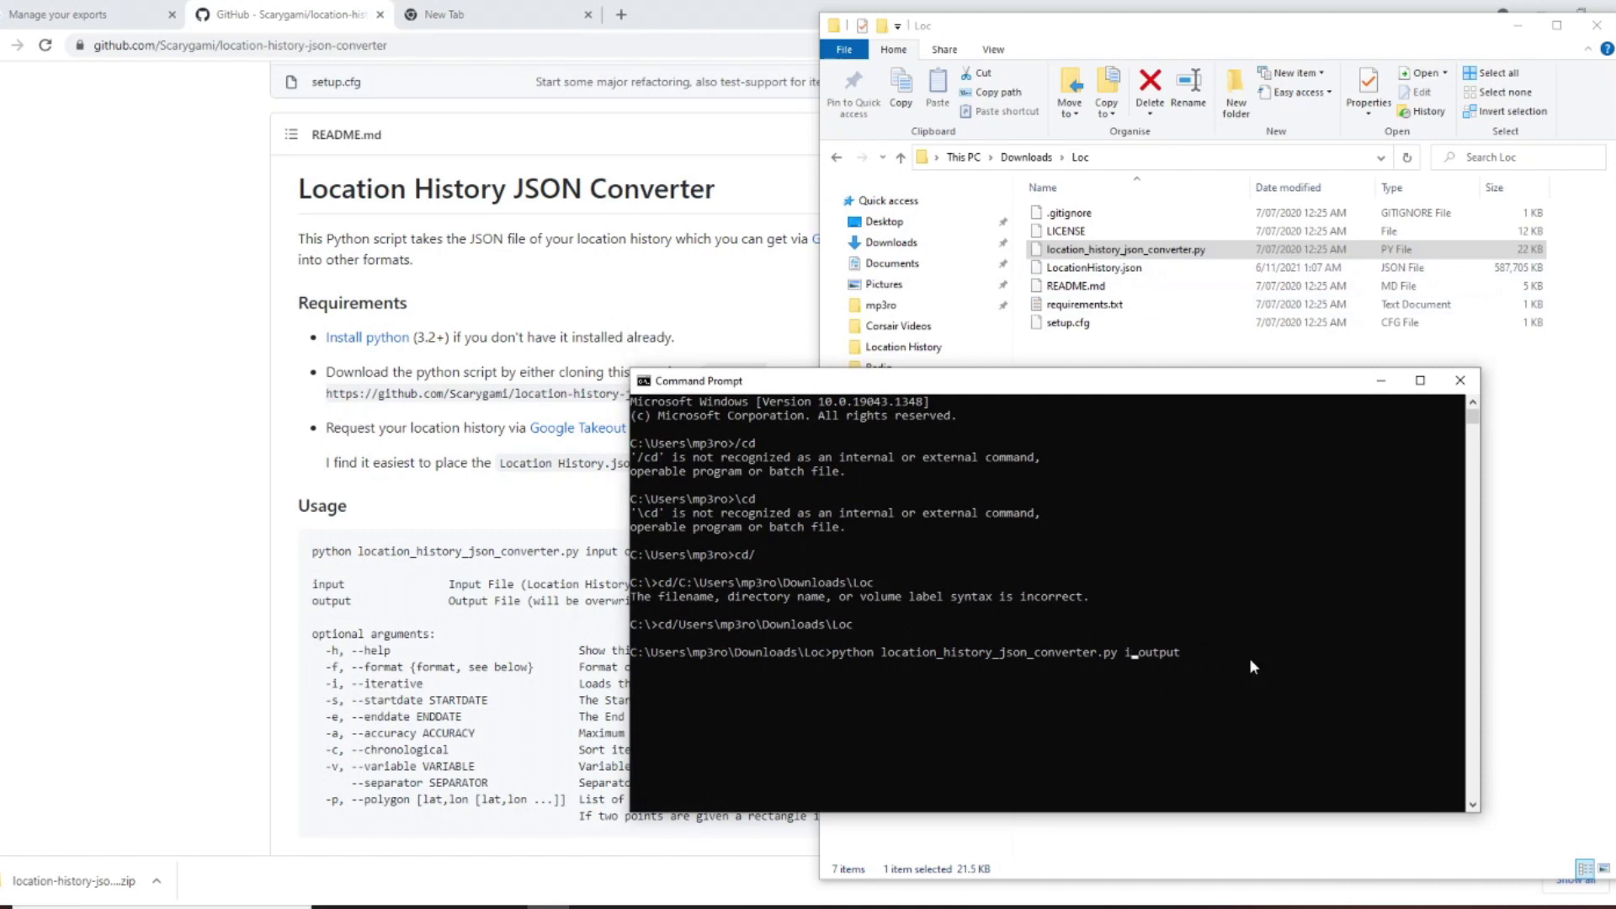
key("BackSpace")
type("LocationHi")
type("story.josn")
key("BackSpace")
key("BackSpace")
key("BackSpace")
key("BackSpace")
type("LocationConvert")
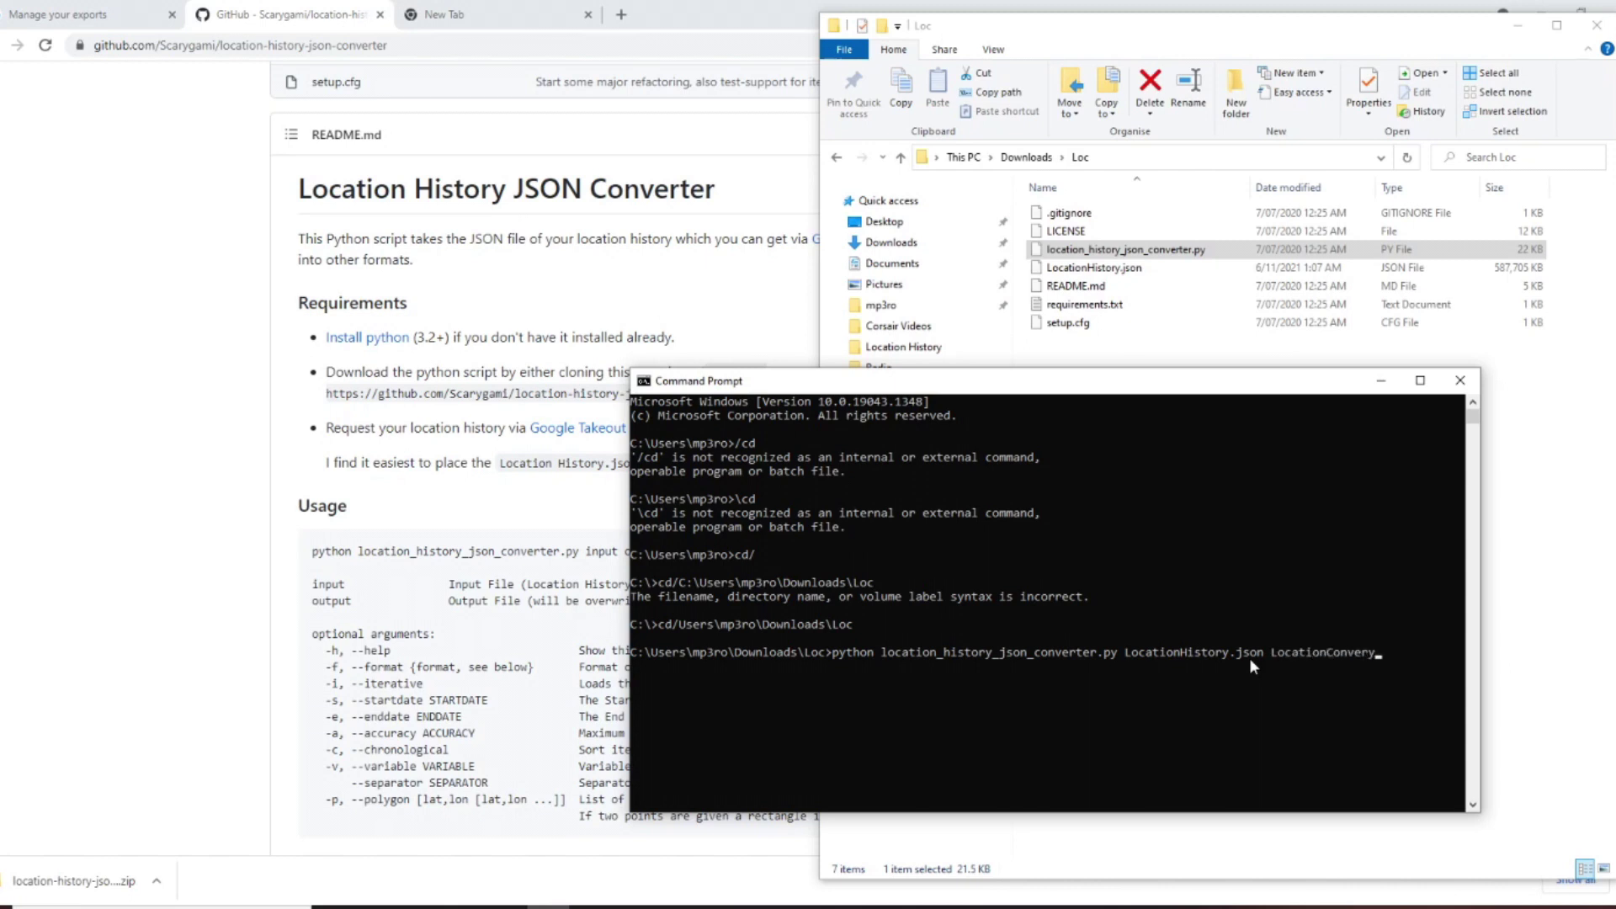
type(".kml")
left_click(1260, 653)
left_click(1436, 655)
key("Escape")
key("Return")
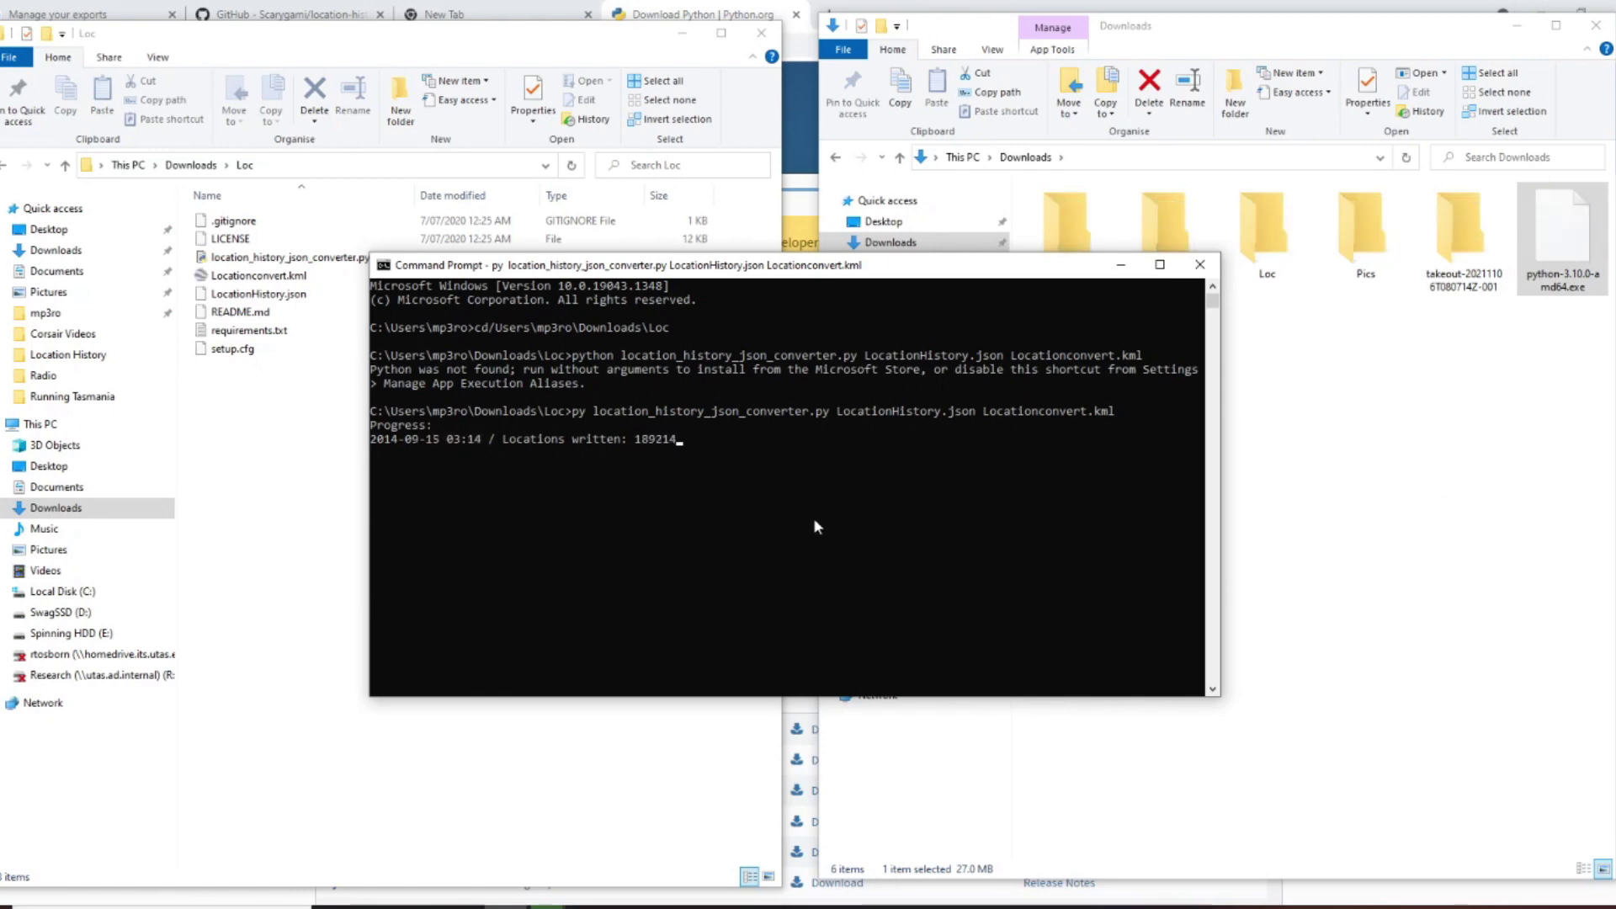
Compare the README's python command with the py-based command running in the console.
left_click(596, 8)
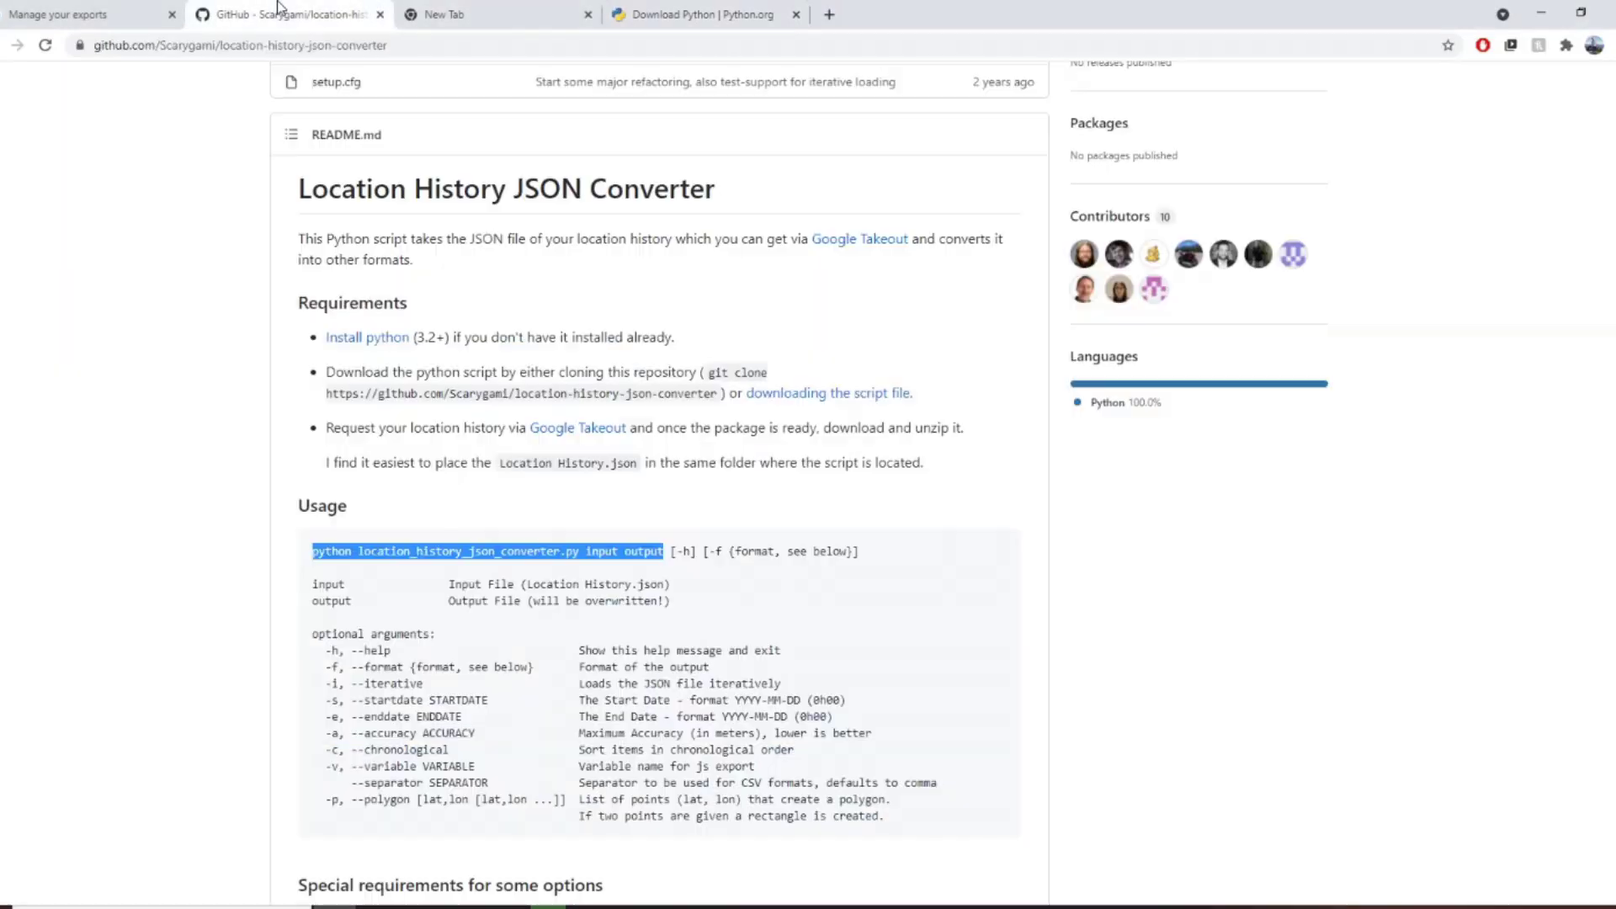
left_click(287, 14)
left_click(320, 552)
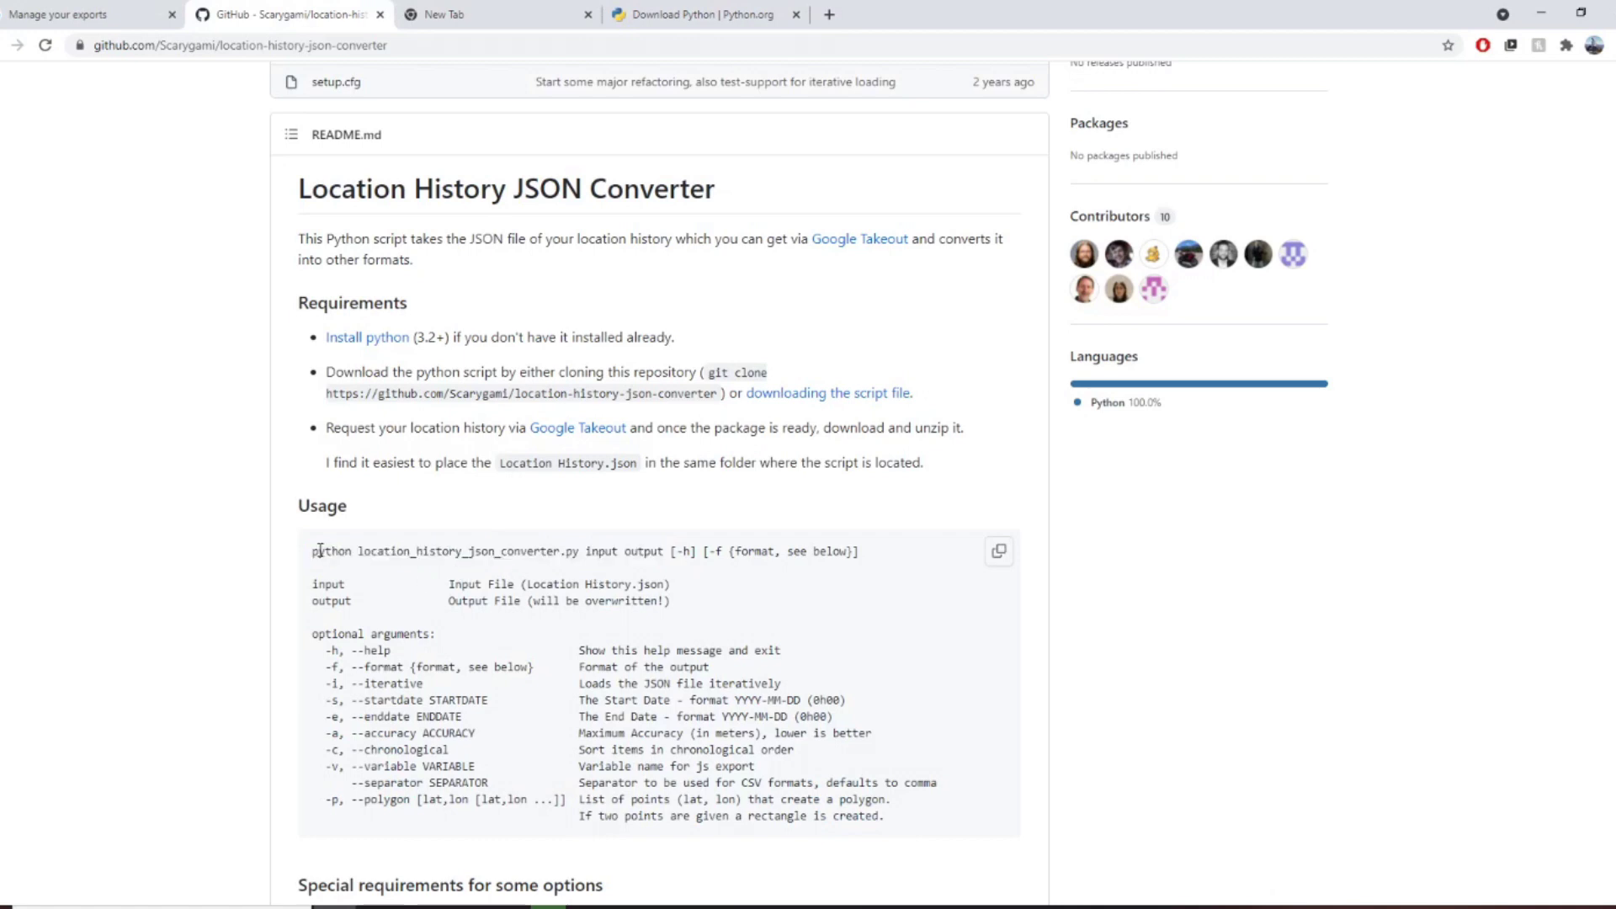
left_click_drag(317, 551, 372, 551)
key("alt+Tab")
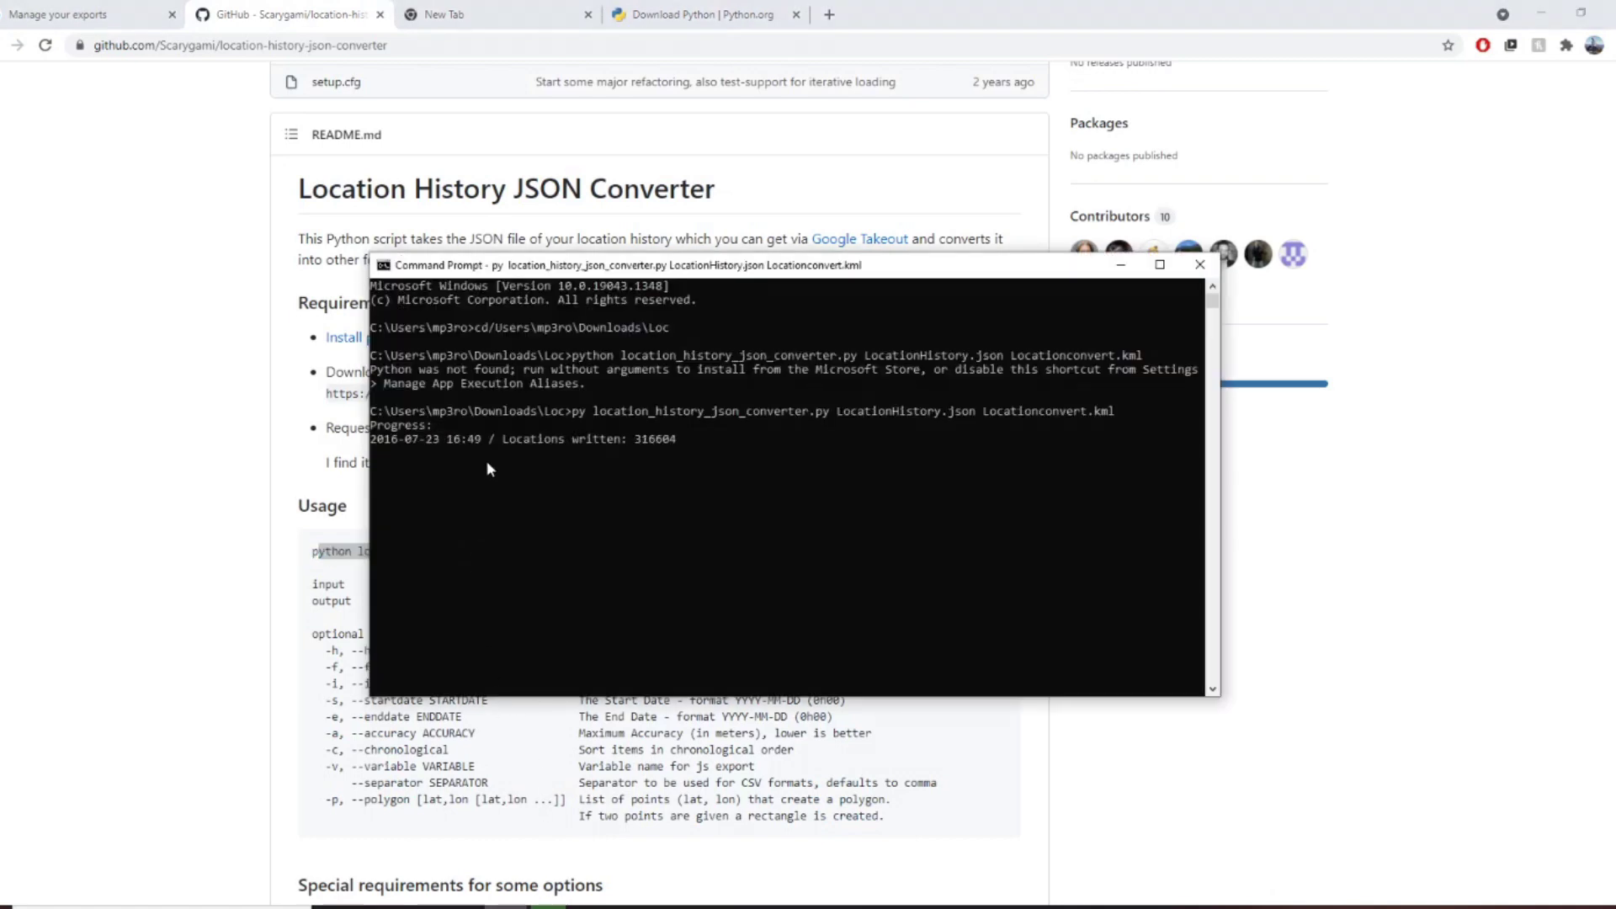
double_click(582, 413)
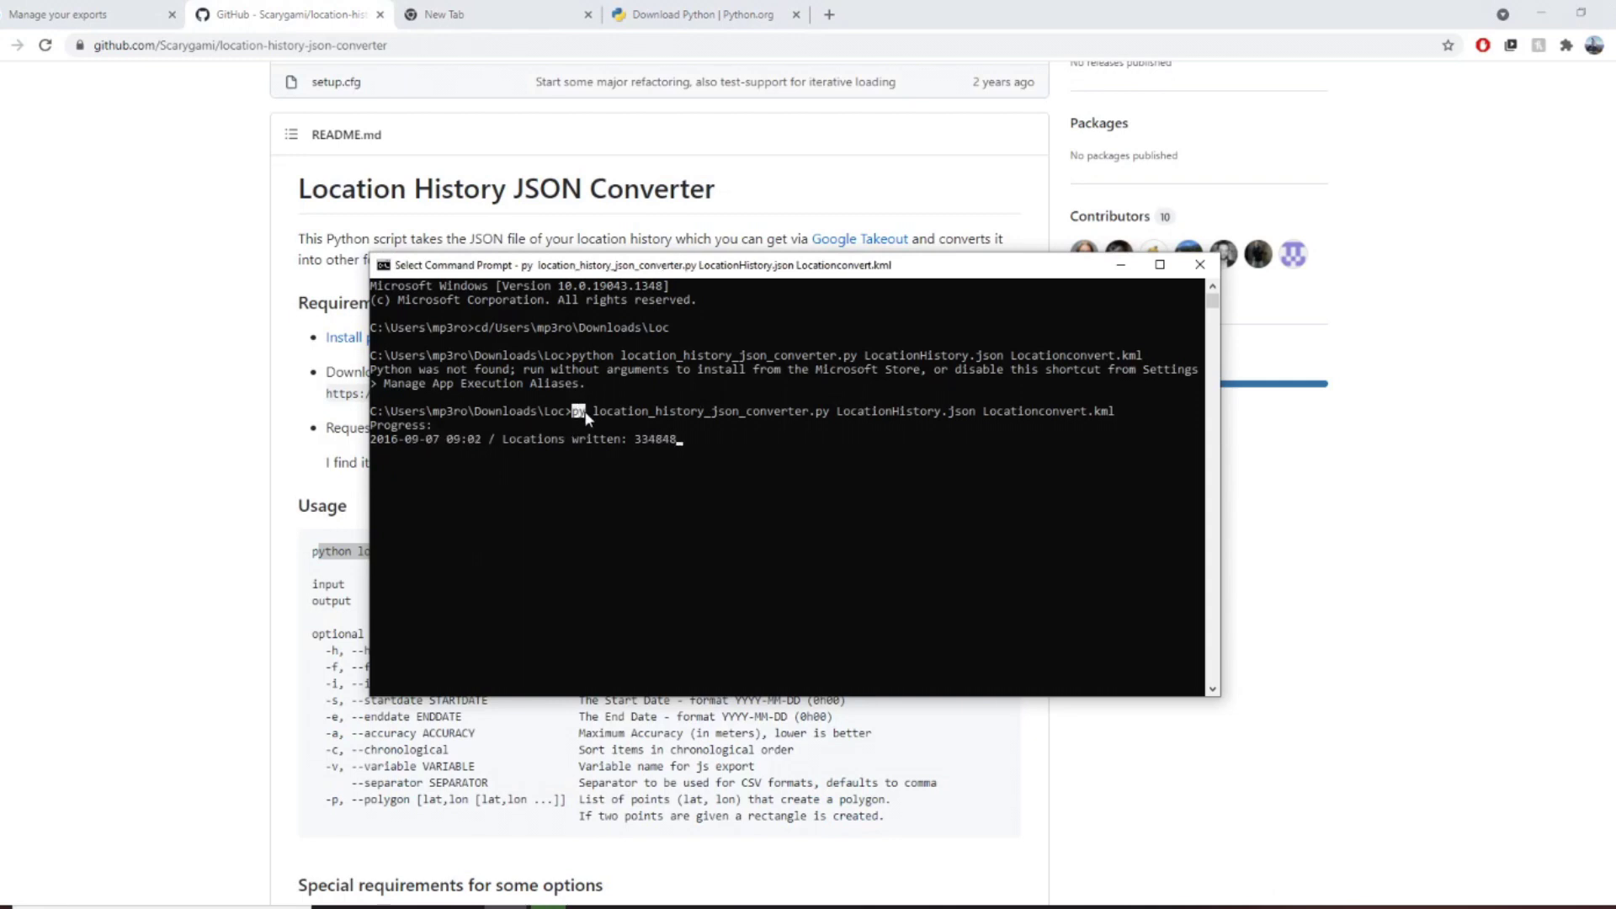
left_click_drag(734, 411, 1062, 413)
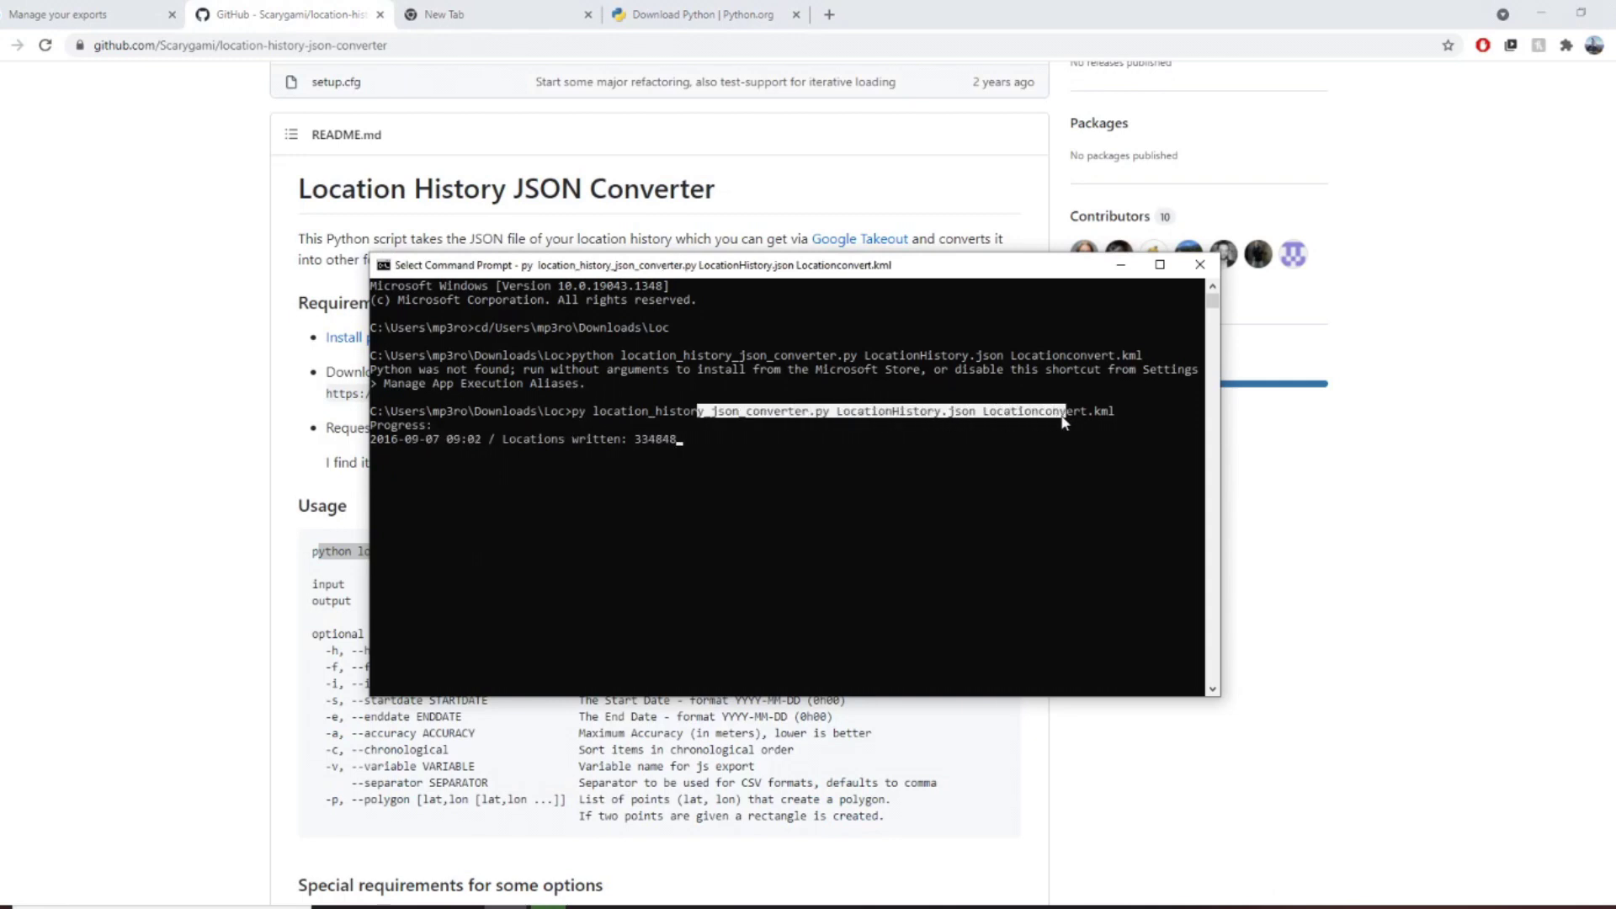
left_click(1062, 411)
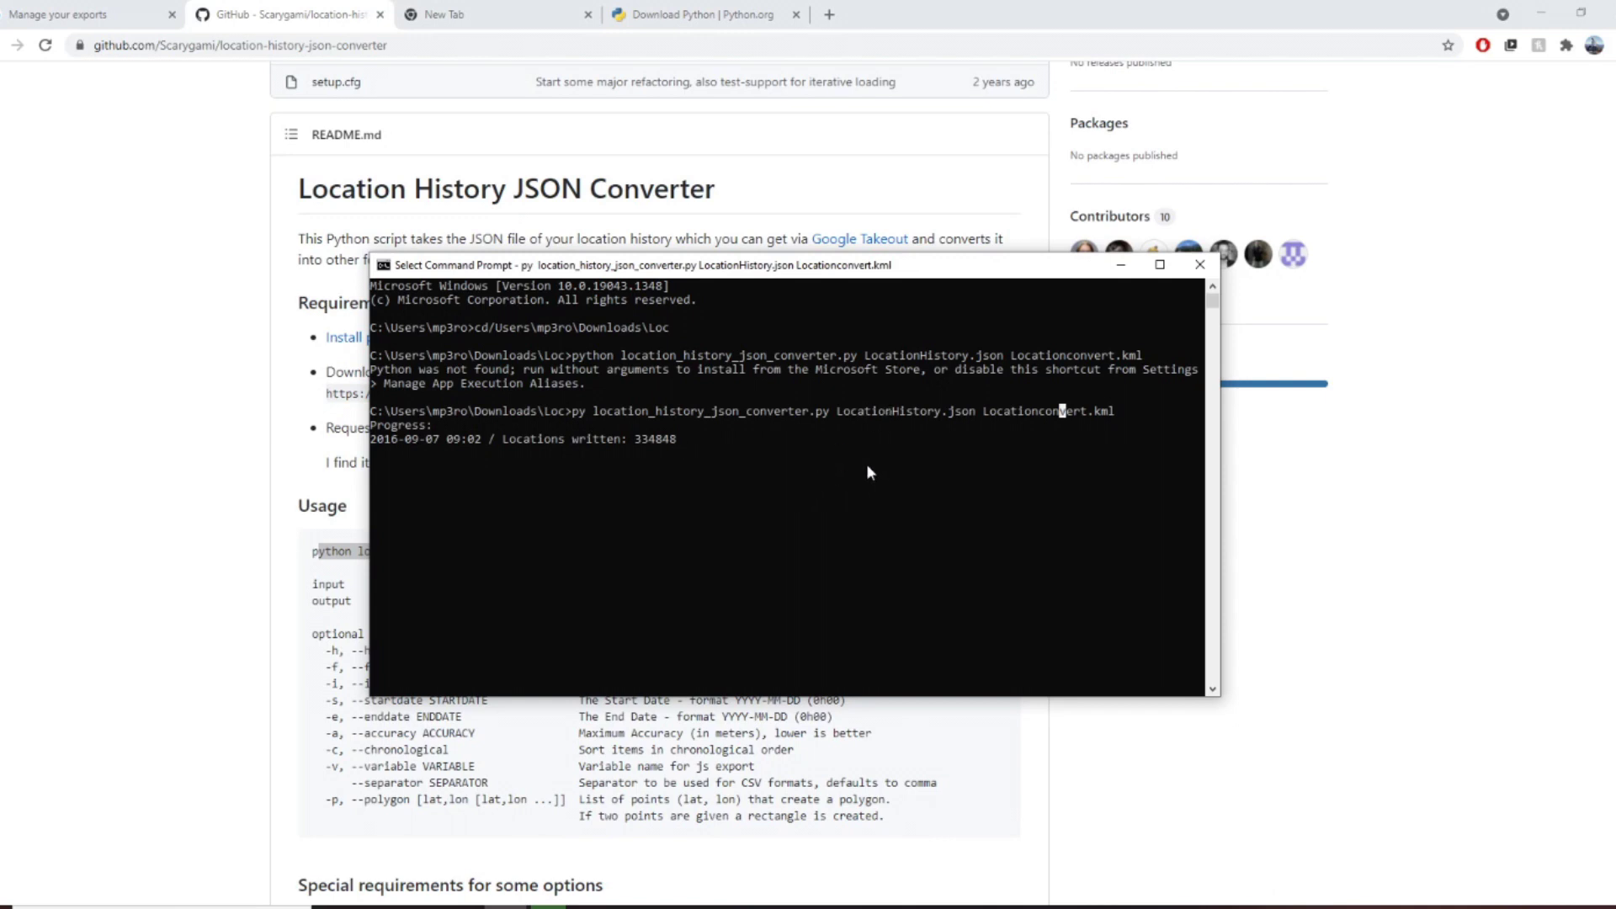
double_click(578, 413)
left_click_drag(598, 411, 815, 413)
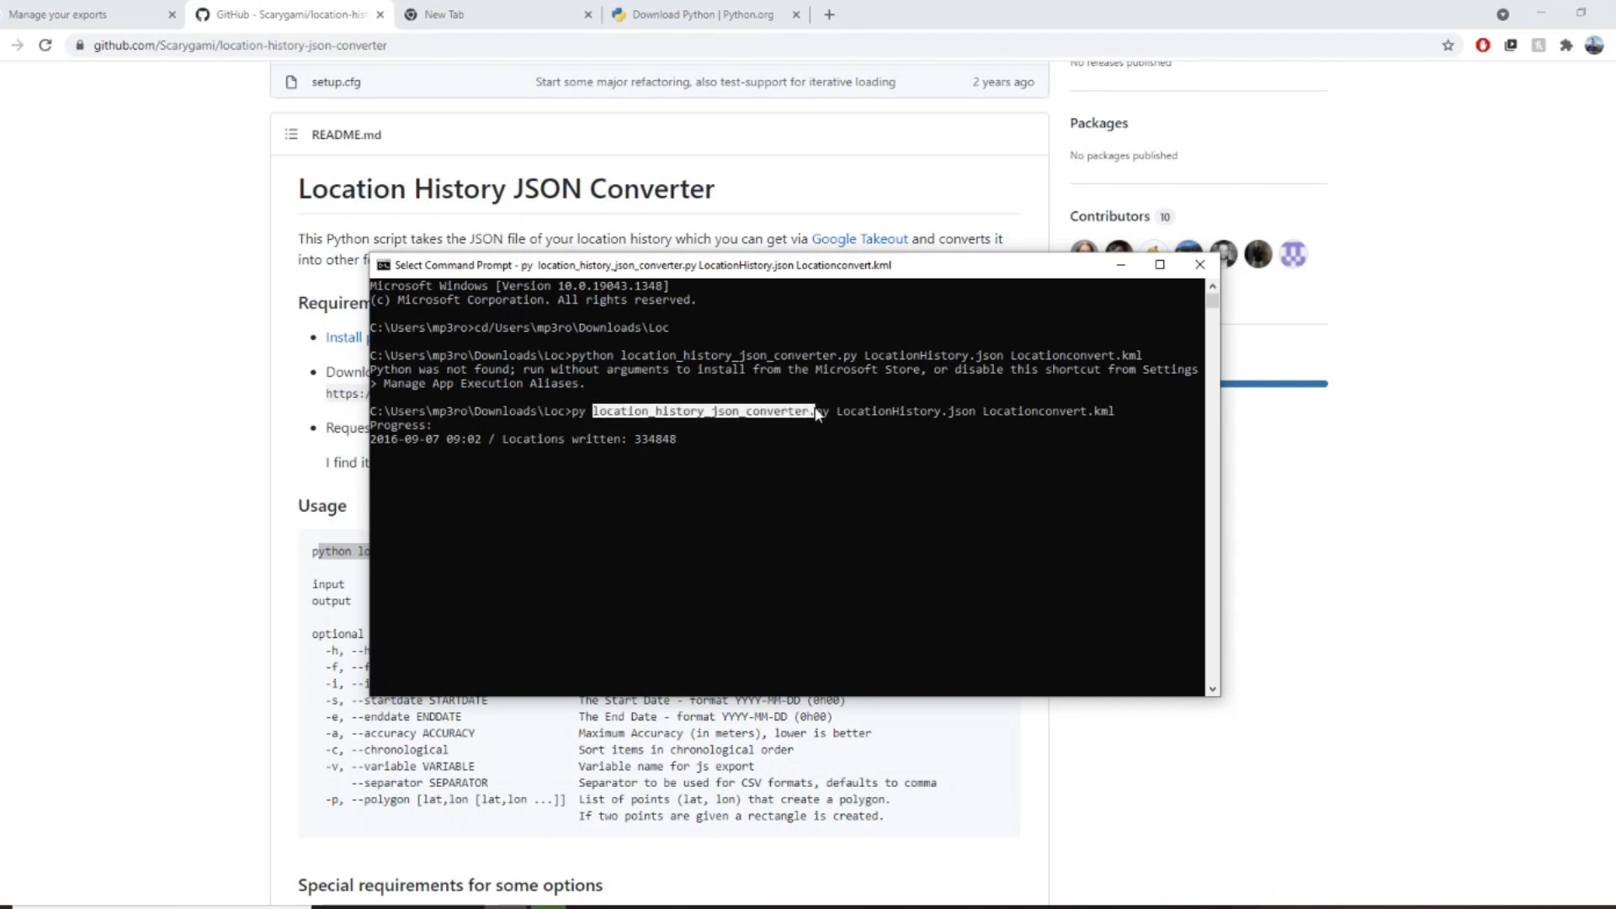
left_click_drag(398, 411, 544, 410)
Check the script, input and output names against the Loc folder and note the locations-written count.
left_click(351, 907)
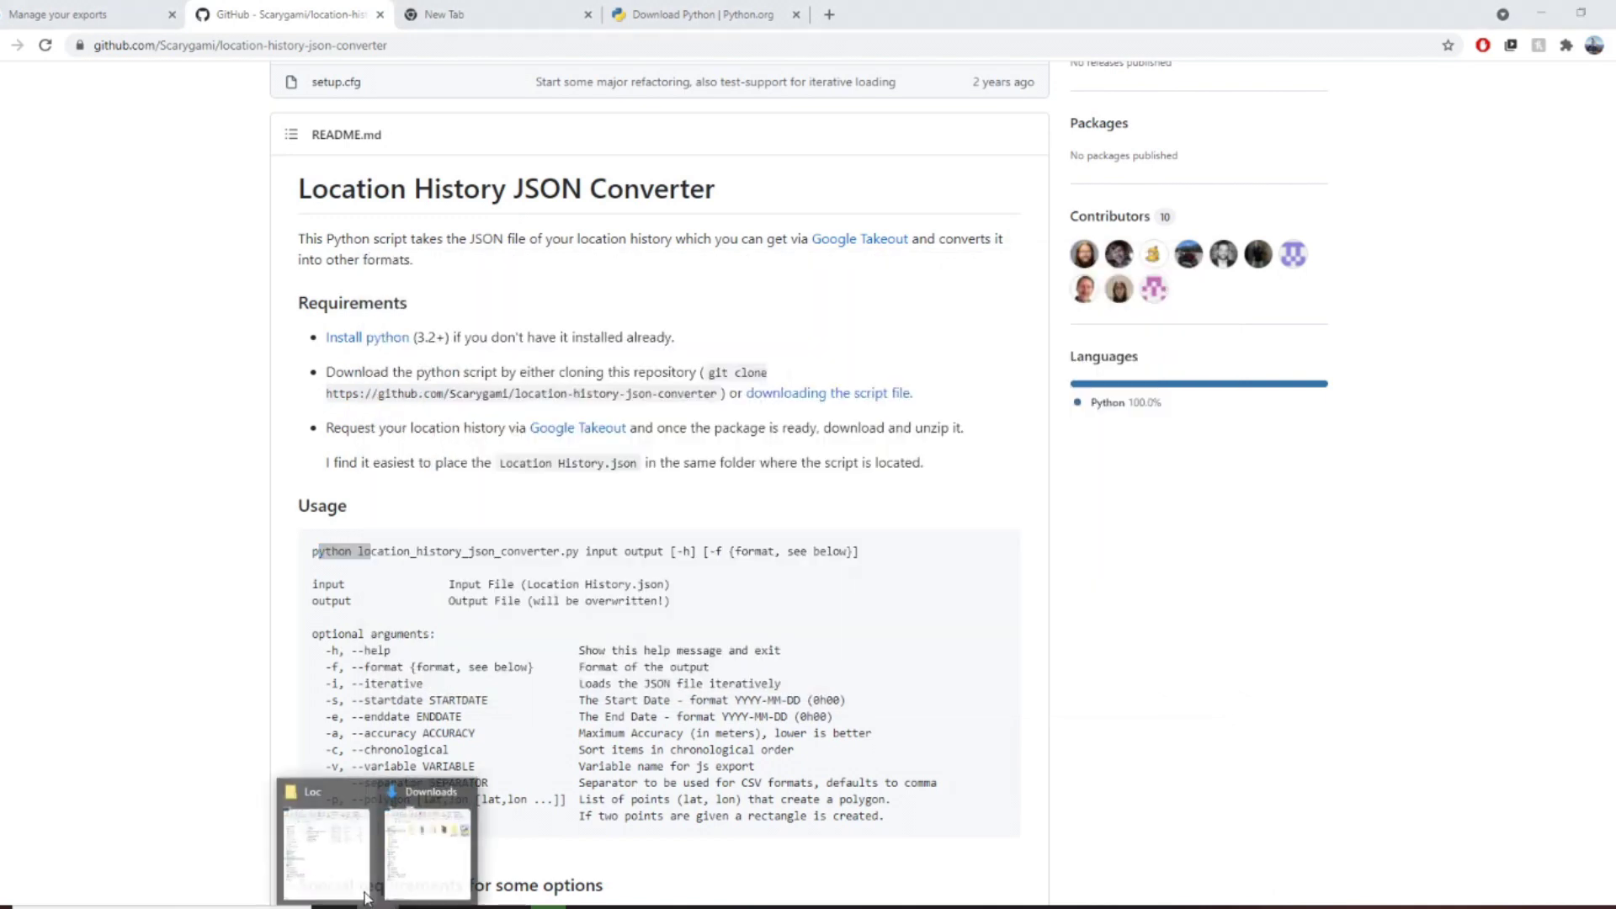
left_click(328, 834)
left_click(430, 833)
left_click(324, 257)
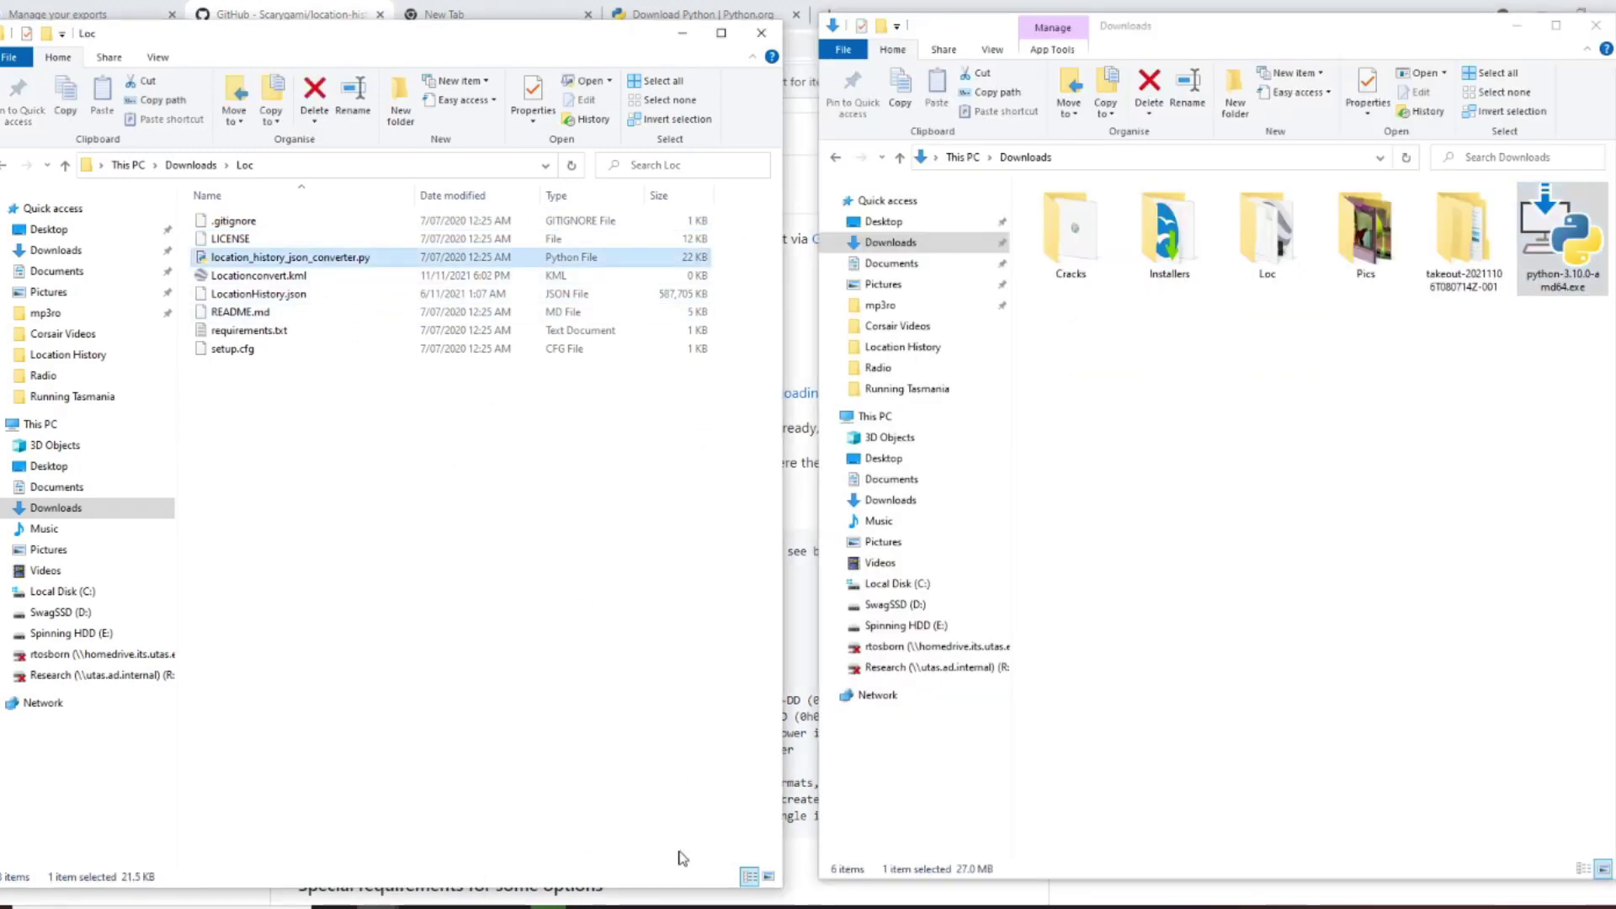
left_click(526, 906)
left_click_drag(839, 412, 842, 426)
left_click(916, 412)
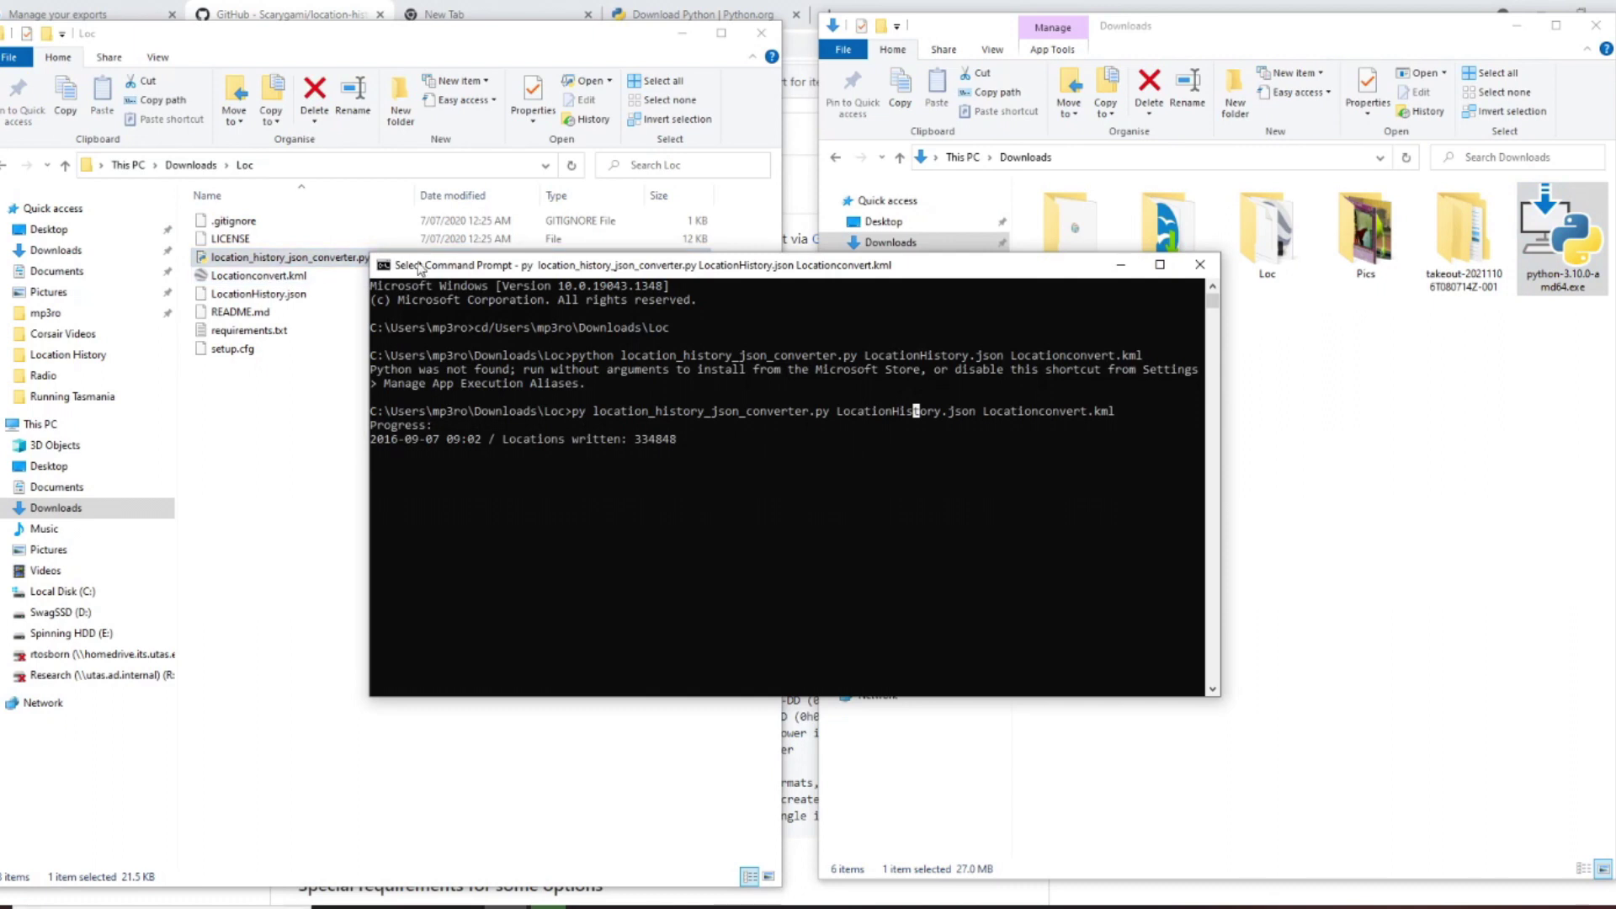
left_click_drag(421, 267, 445, 272)
left_click(242, 297)
left_click(1068, 418)
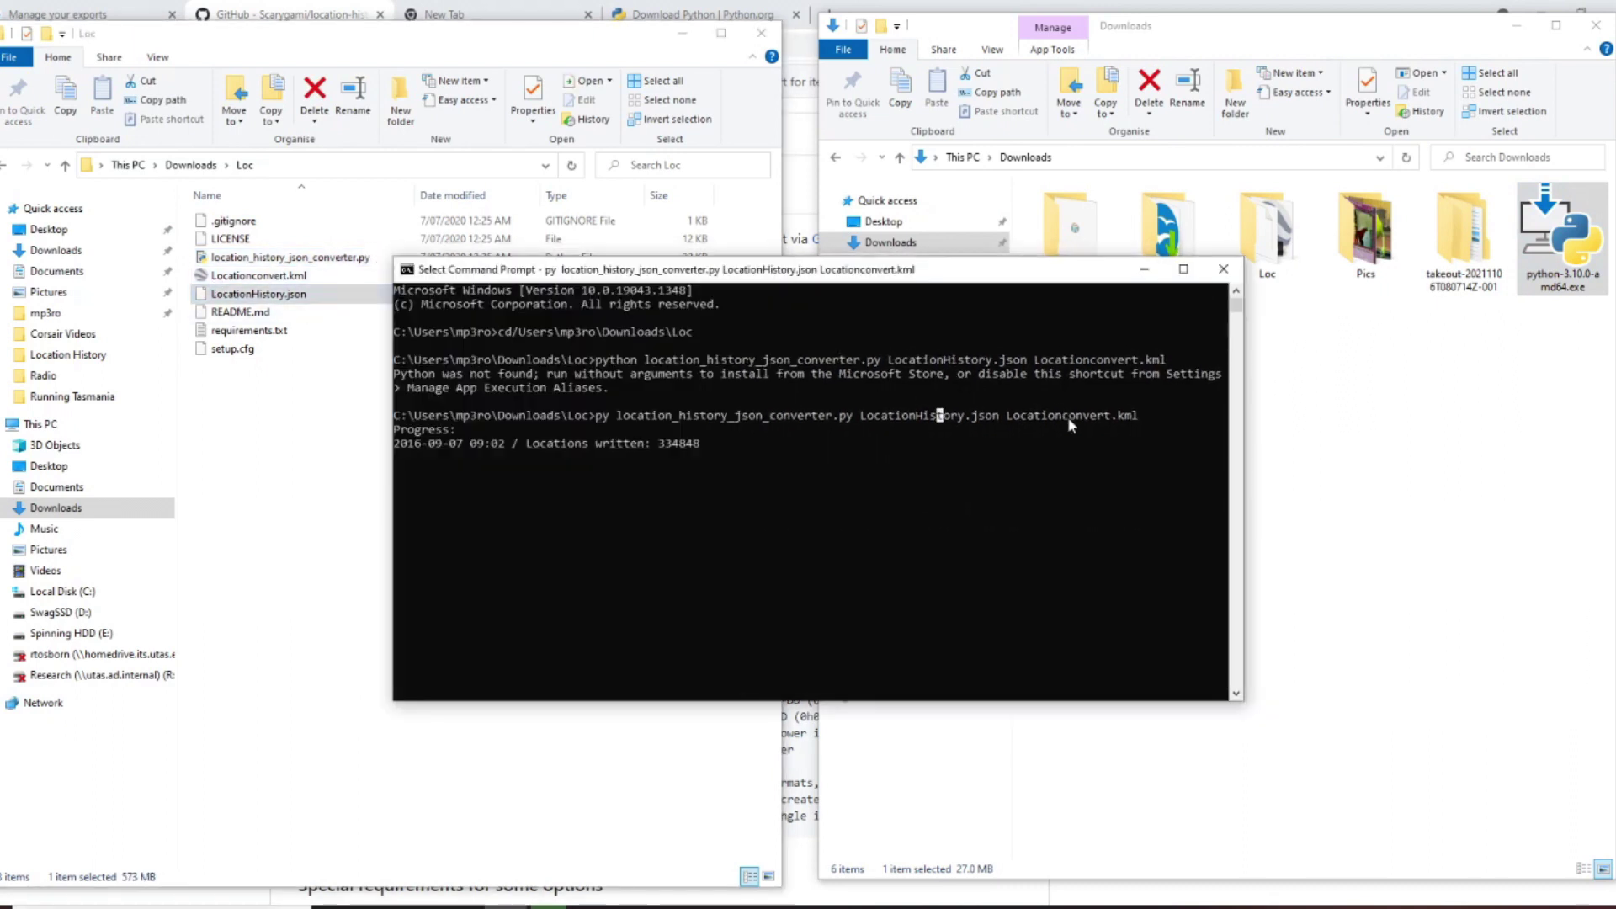
left_click_drag(1064, 415, 1138, 430)
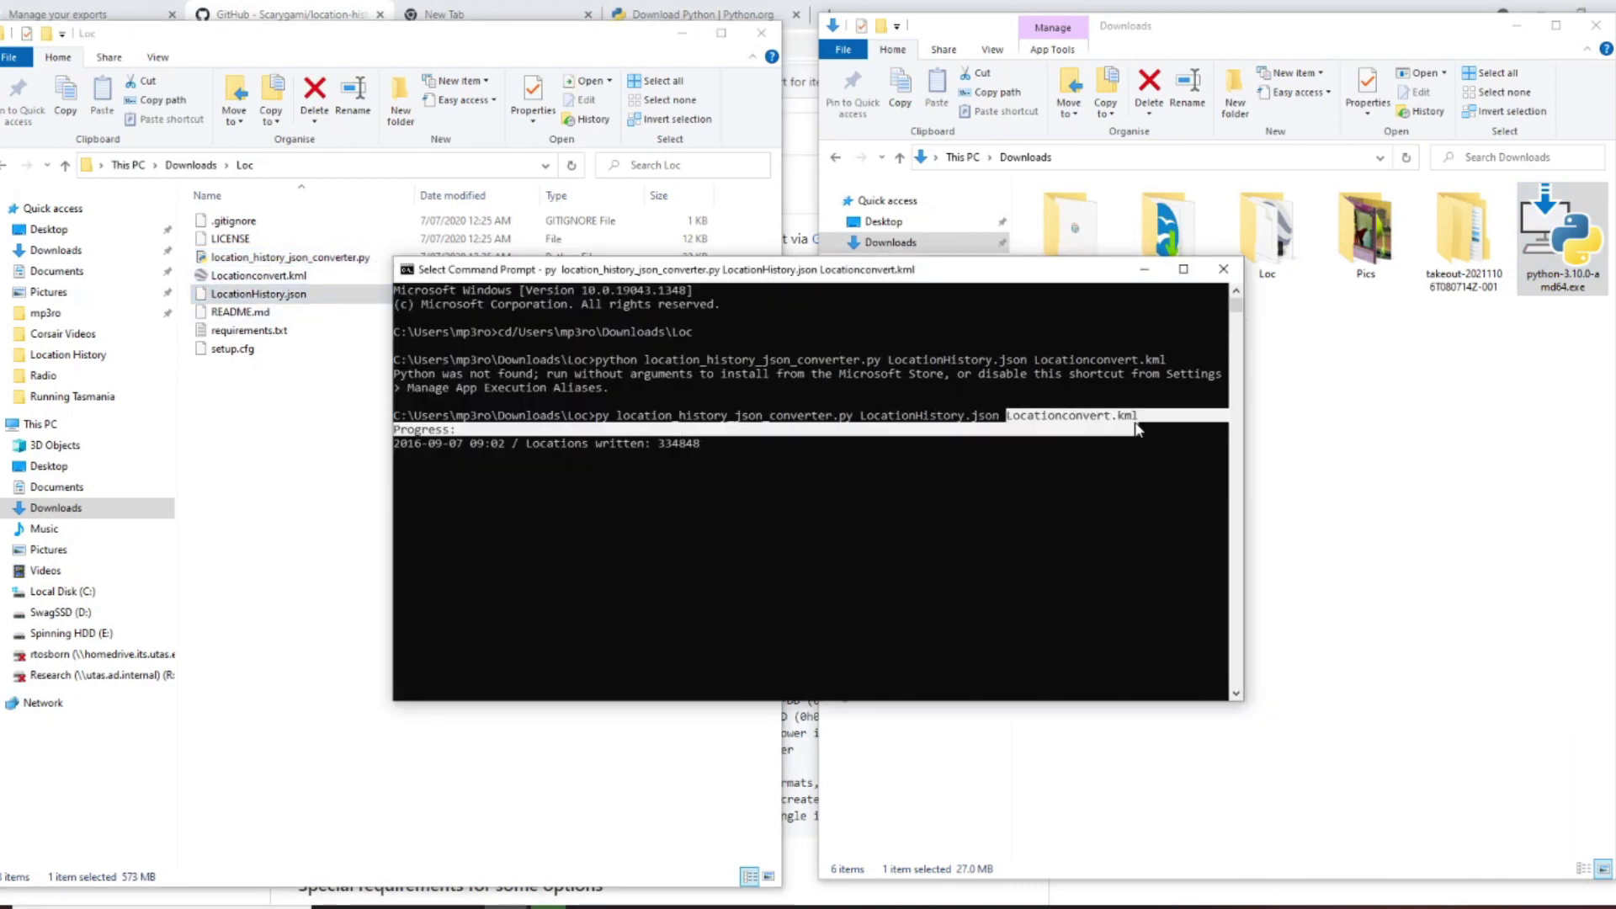
left_click(981, 470)
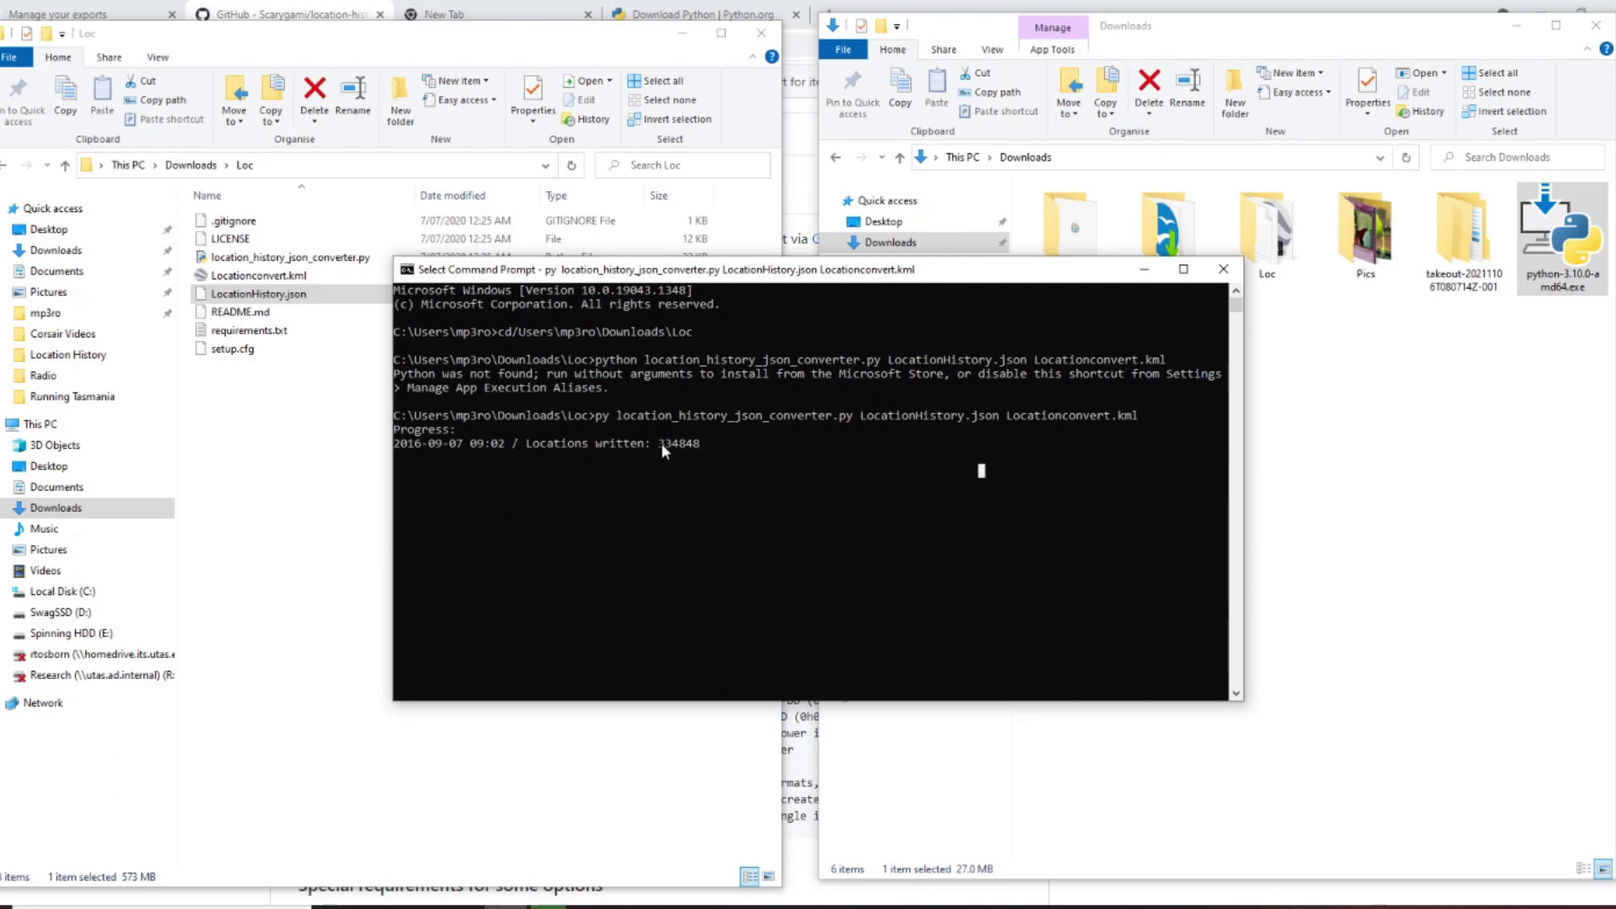
left_click_drag(660, 445, 699, 446)
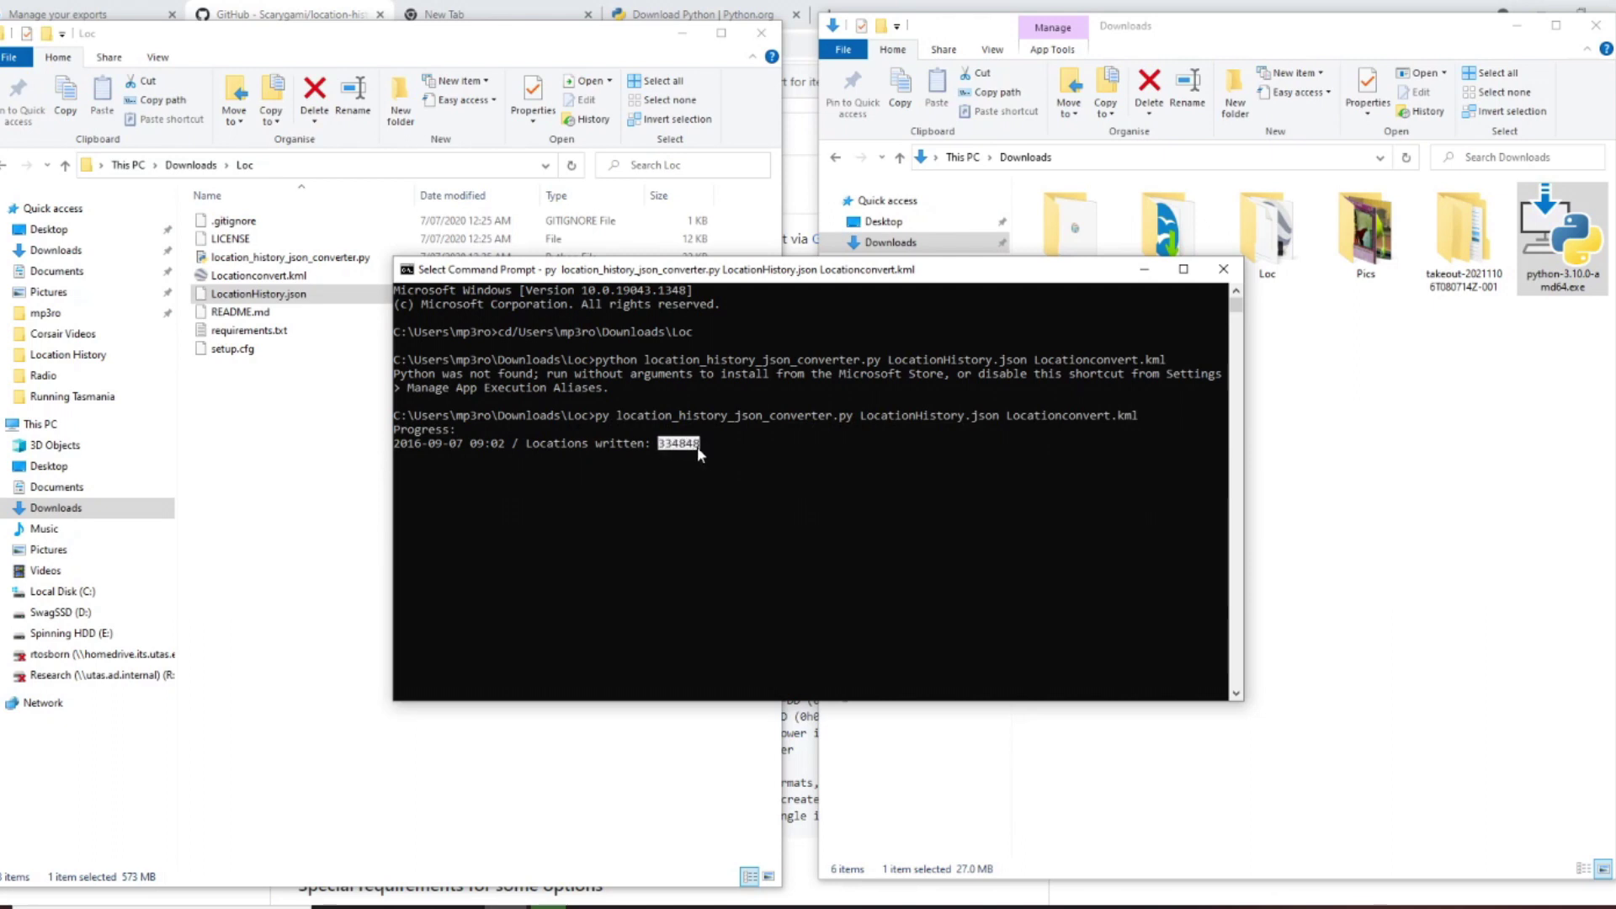
left_click(761, 428)
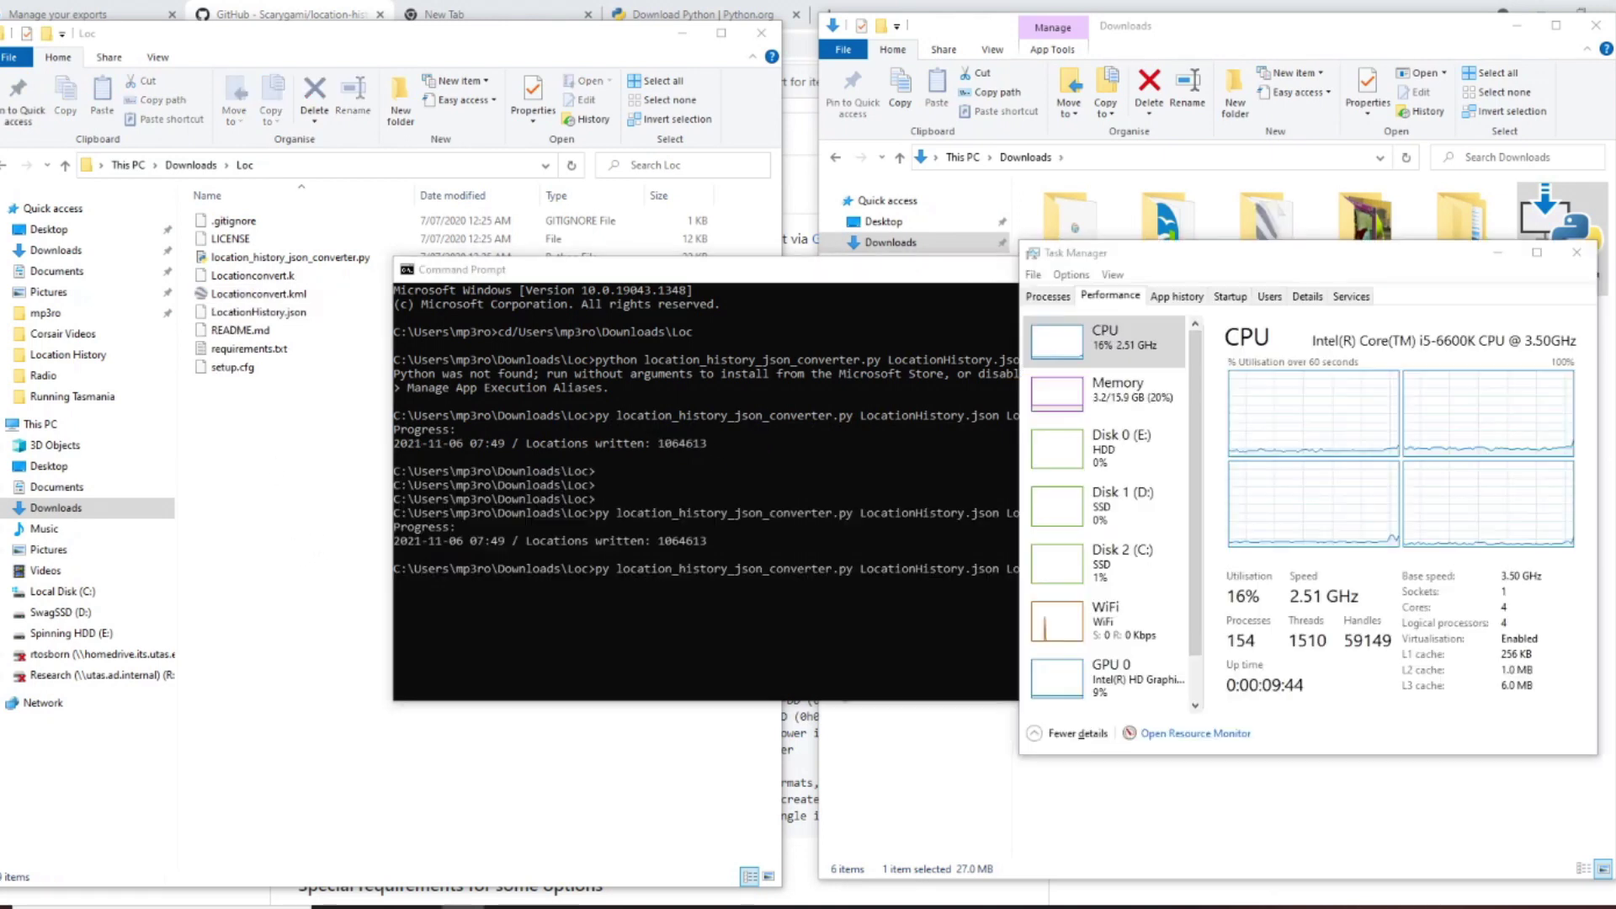
Compare the sizes of LocationHistory.json and the 327,454 KB Locationconvert.kml in Loc.
left_click(1497, 256)
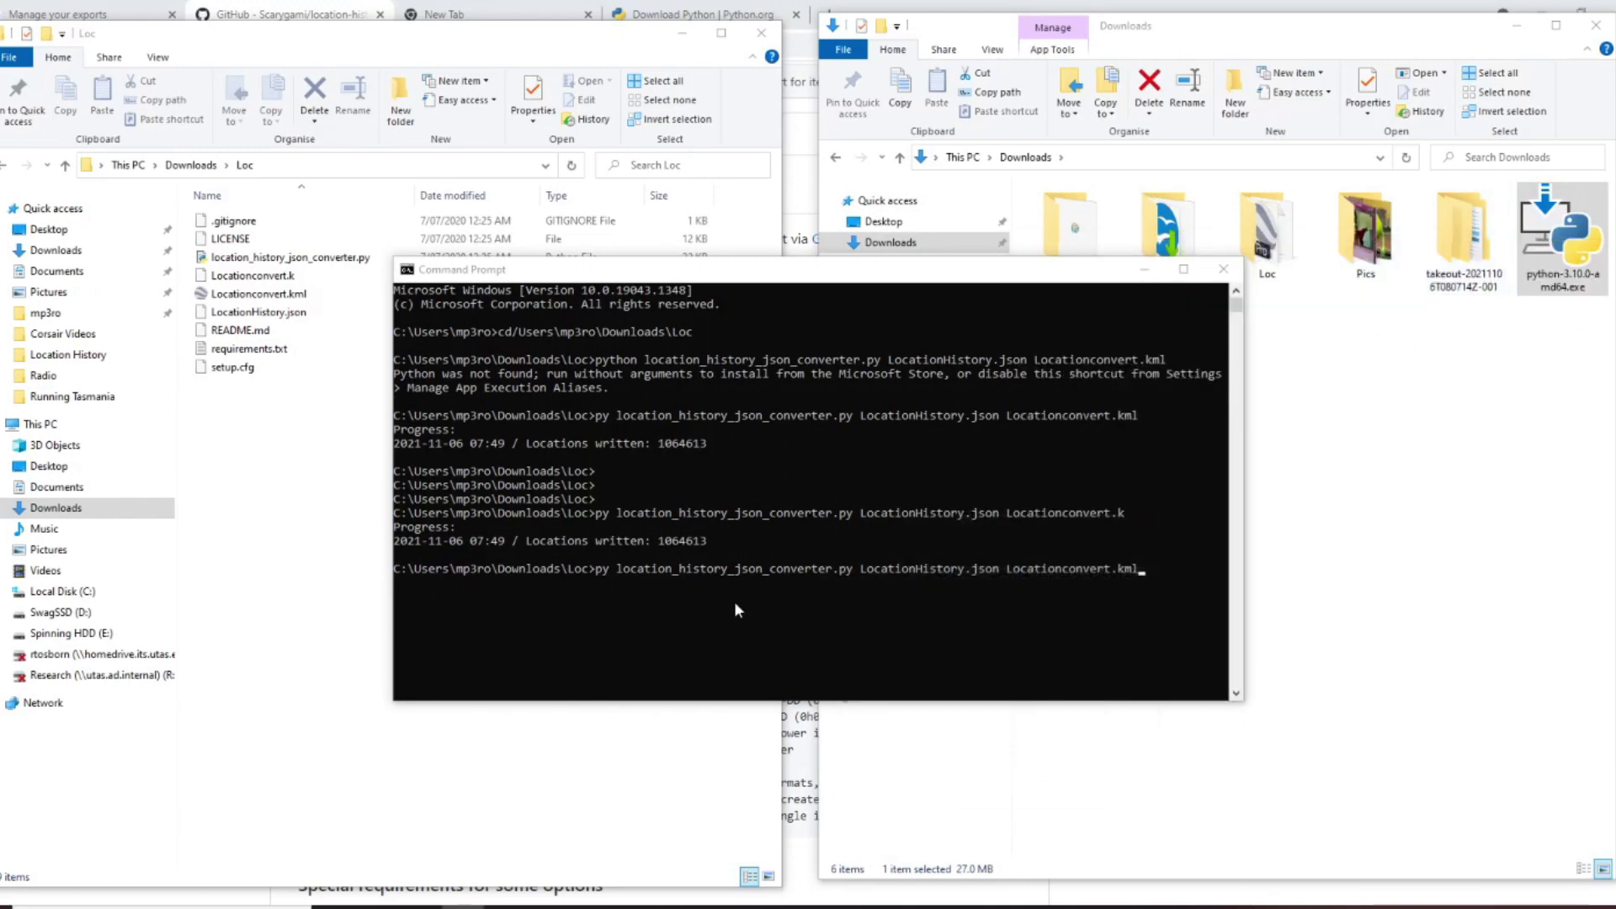
left_click(659, 543)
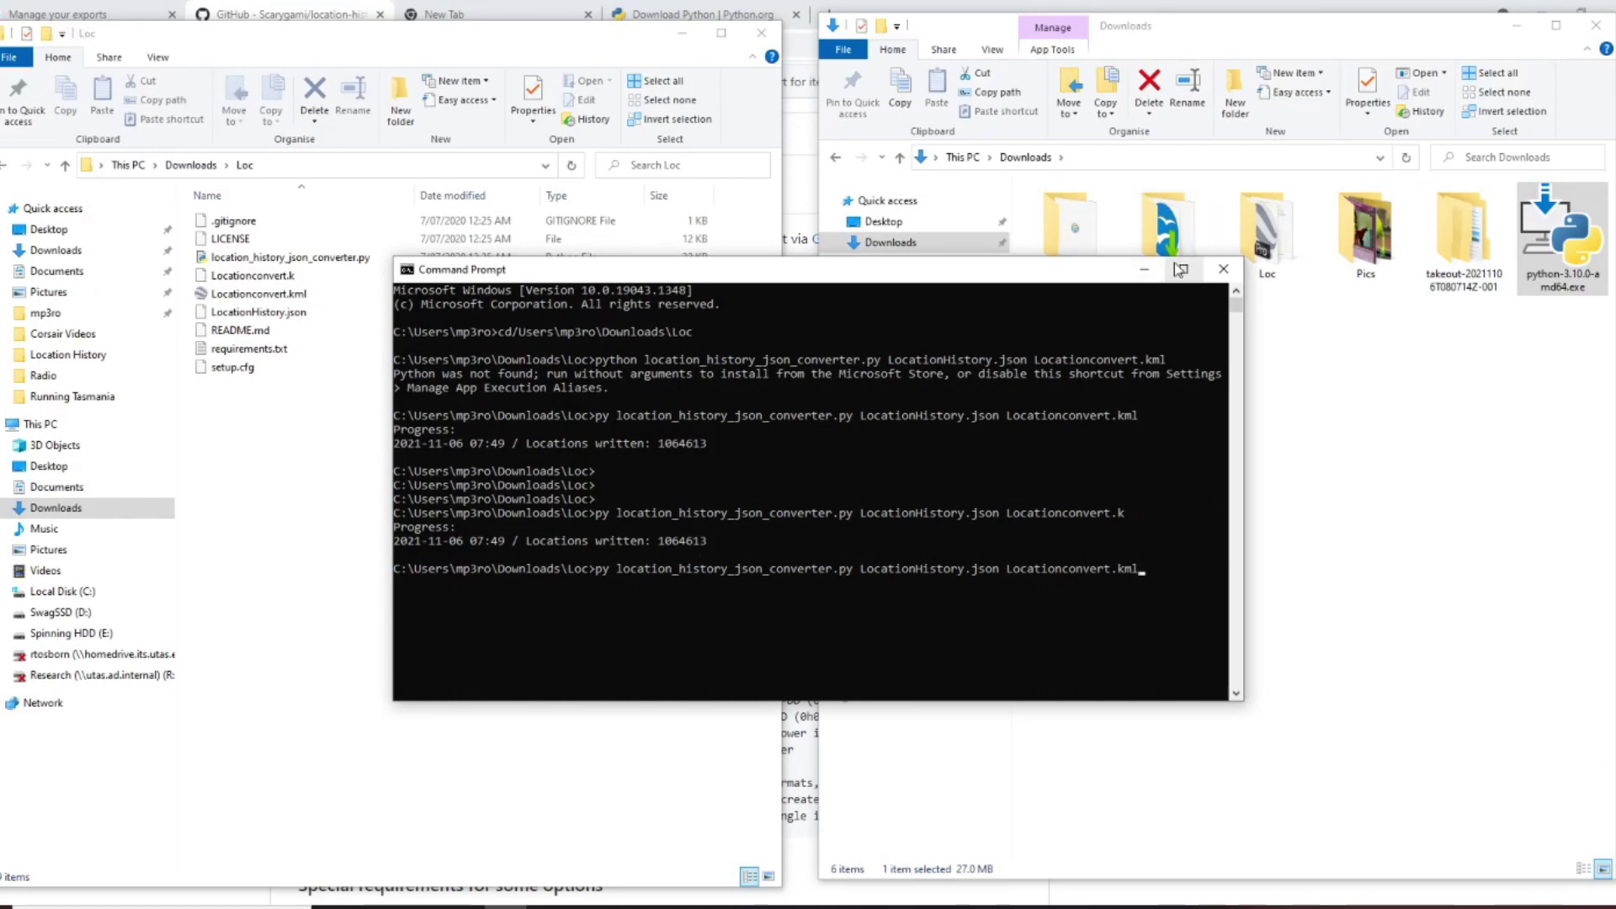
left_click(1144, 268)
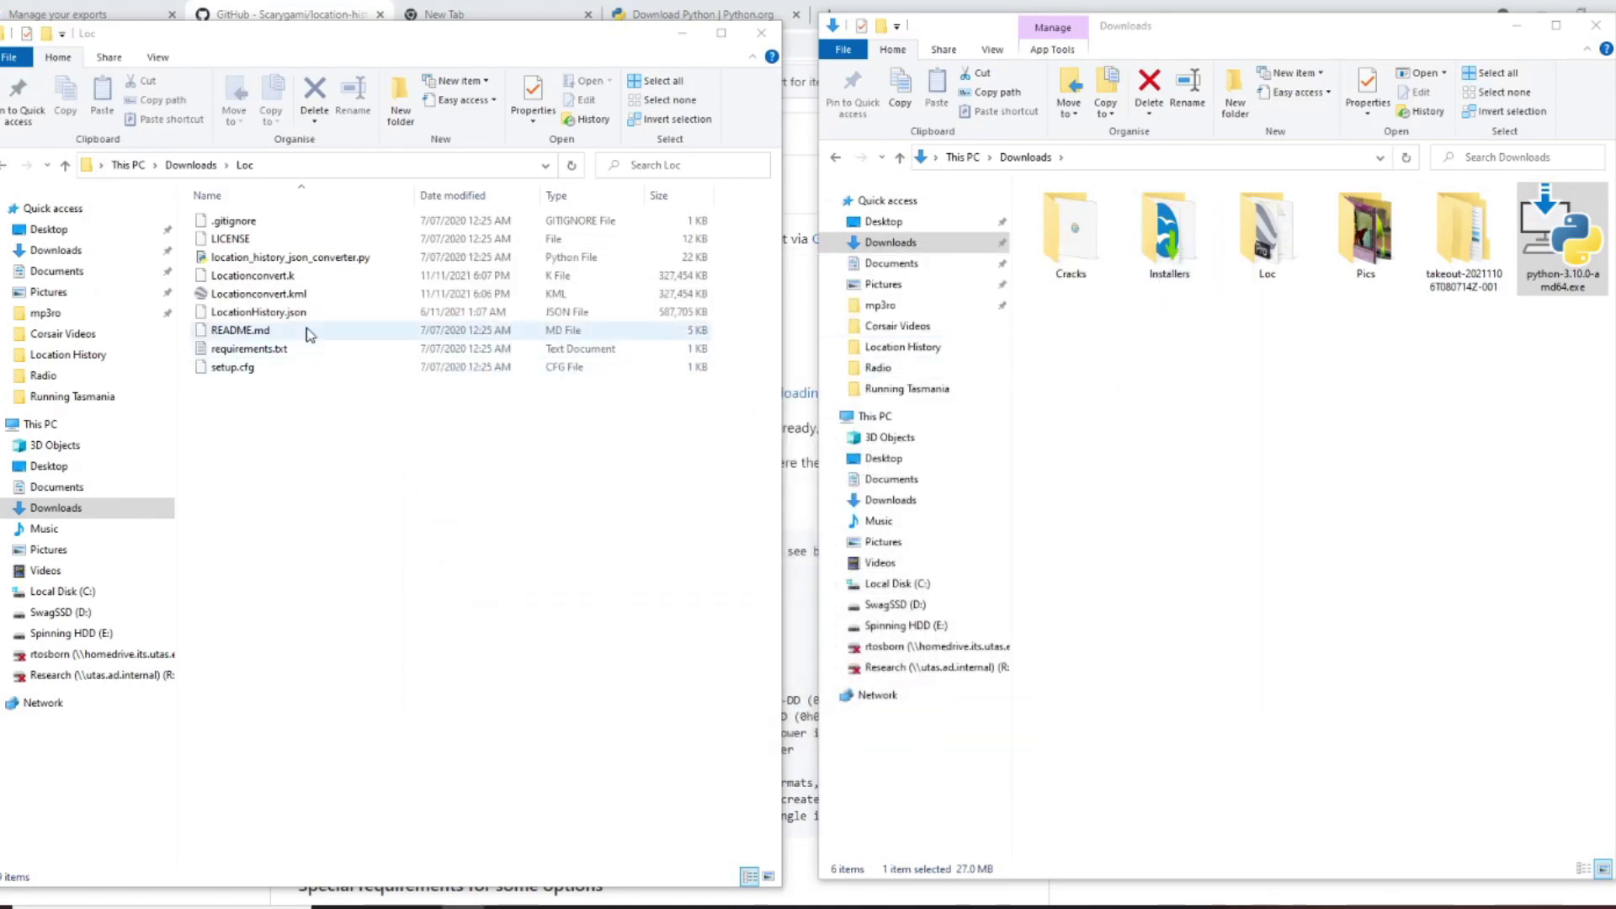
left_click(308, 314)
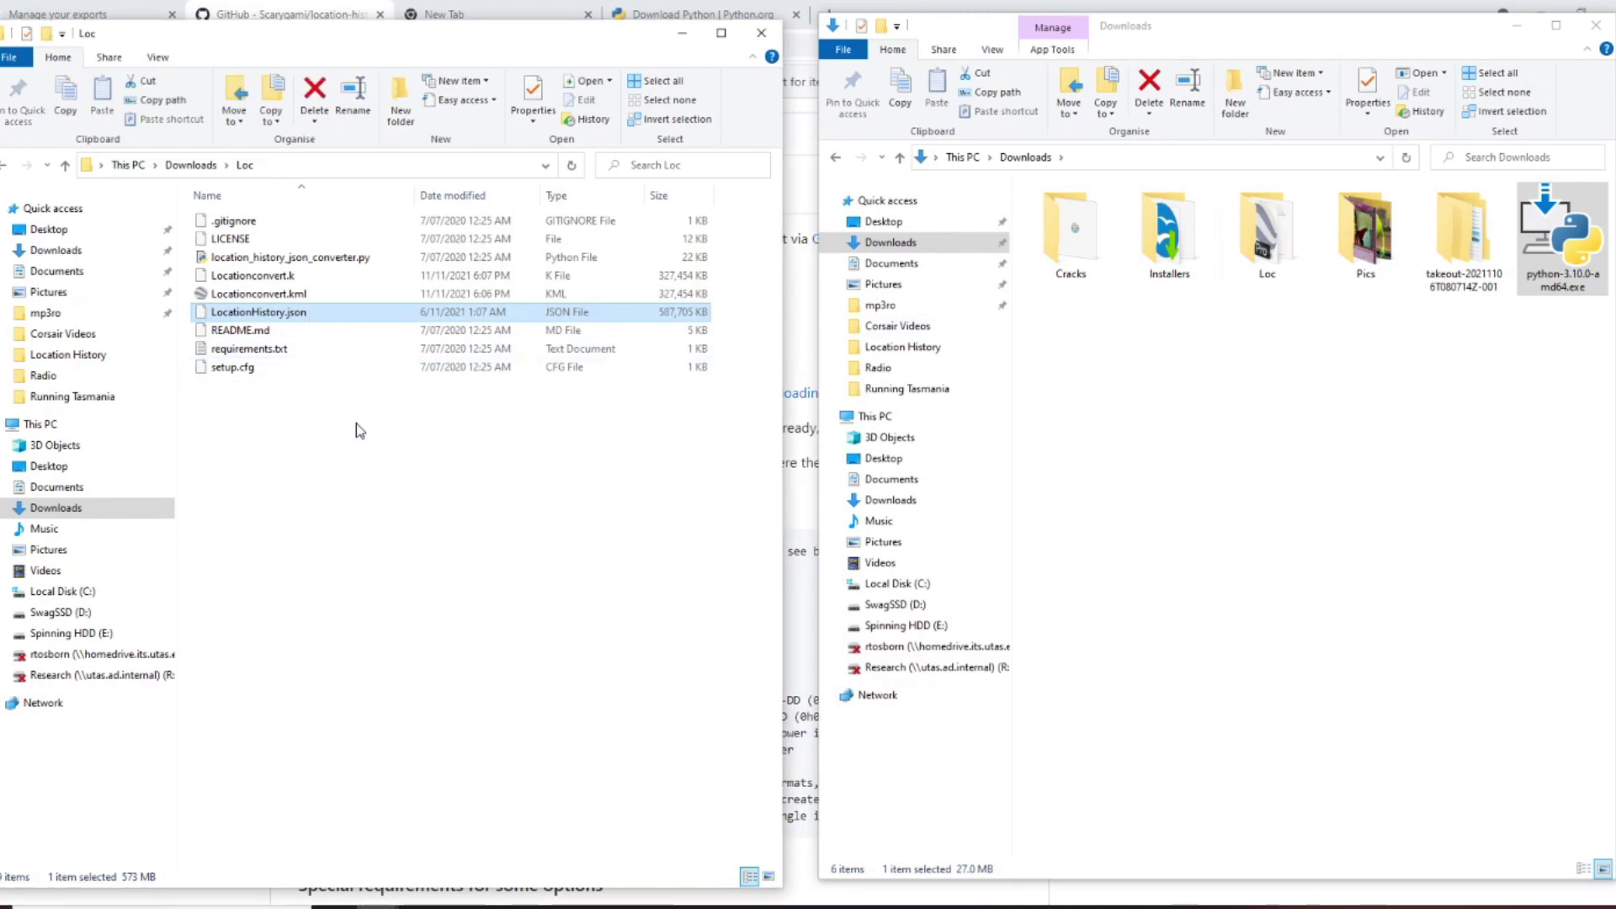
key("Up")
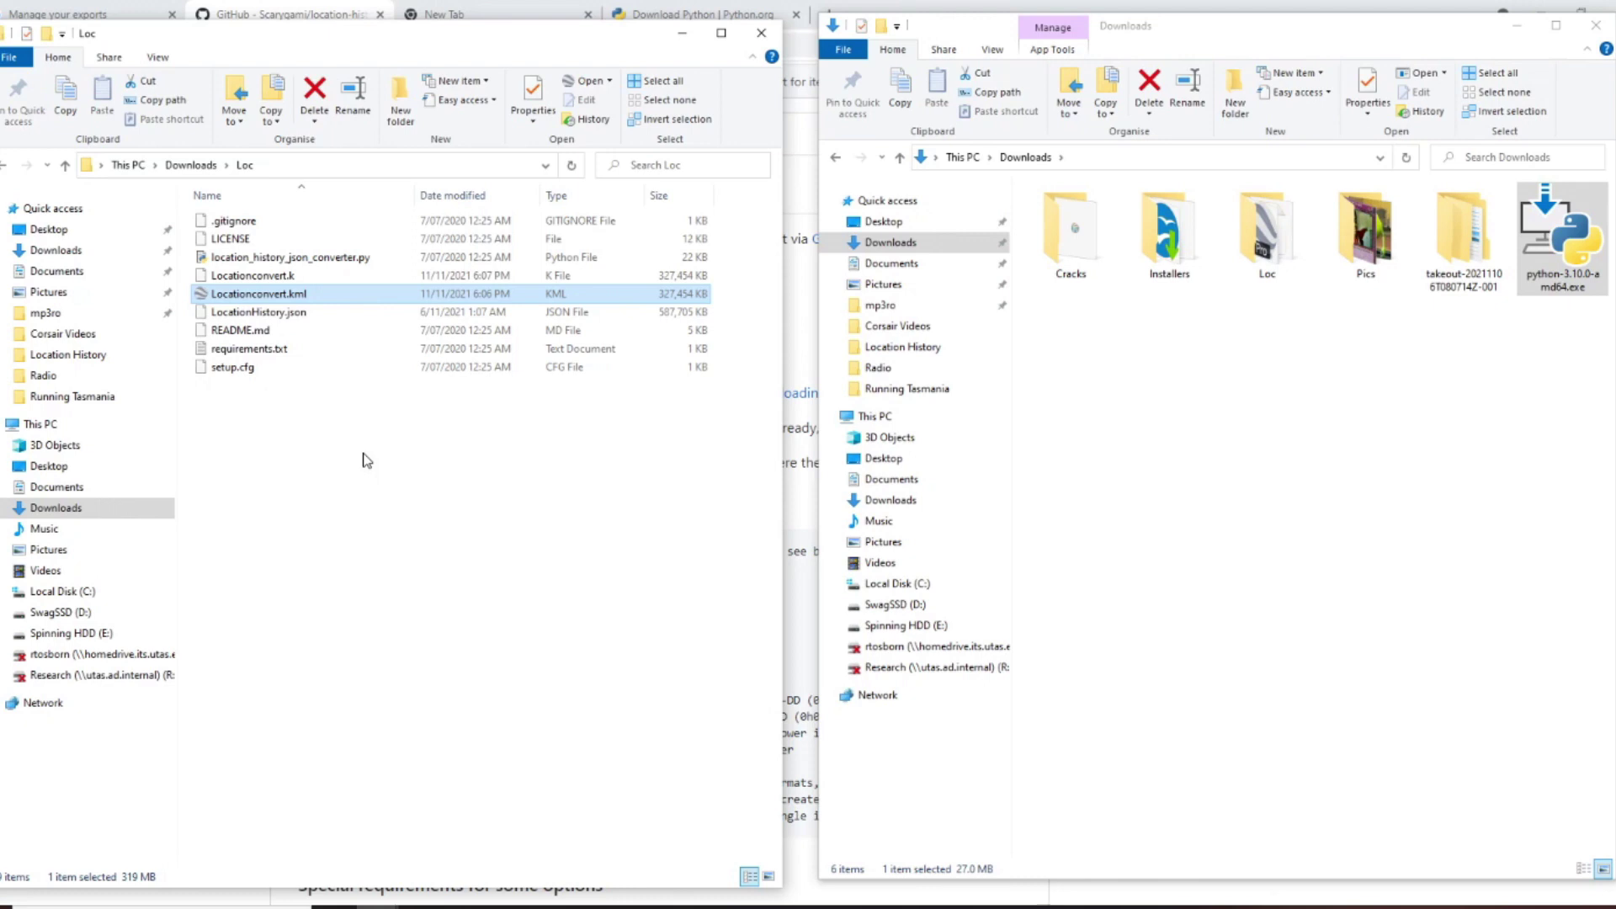
key("super")
Launch QGIS Desktop 3.20.3 from search with qgis and maximize its window.
type("qgis")
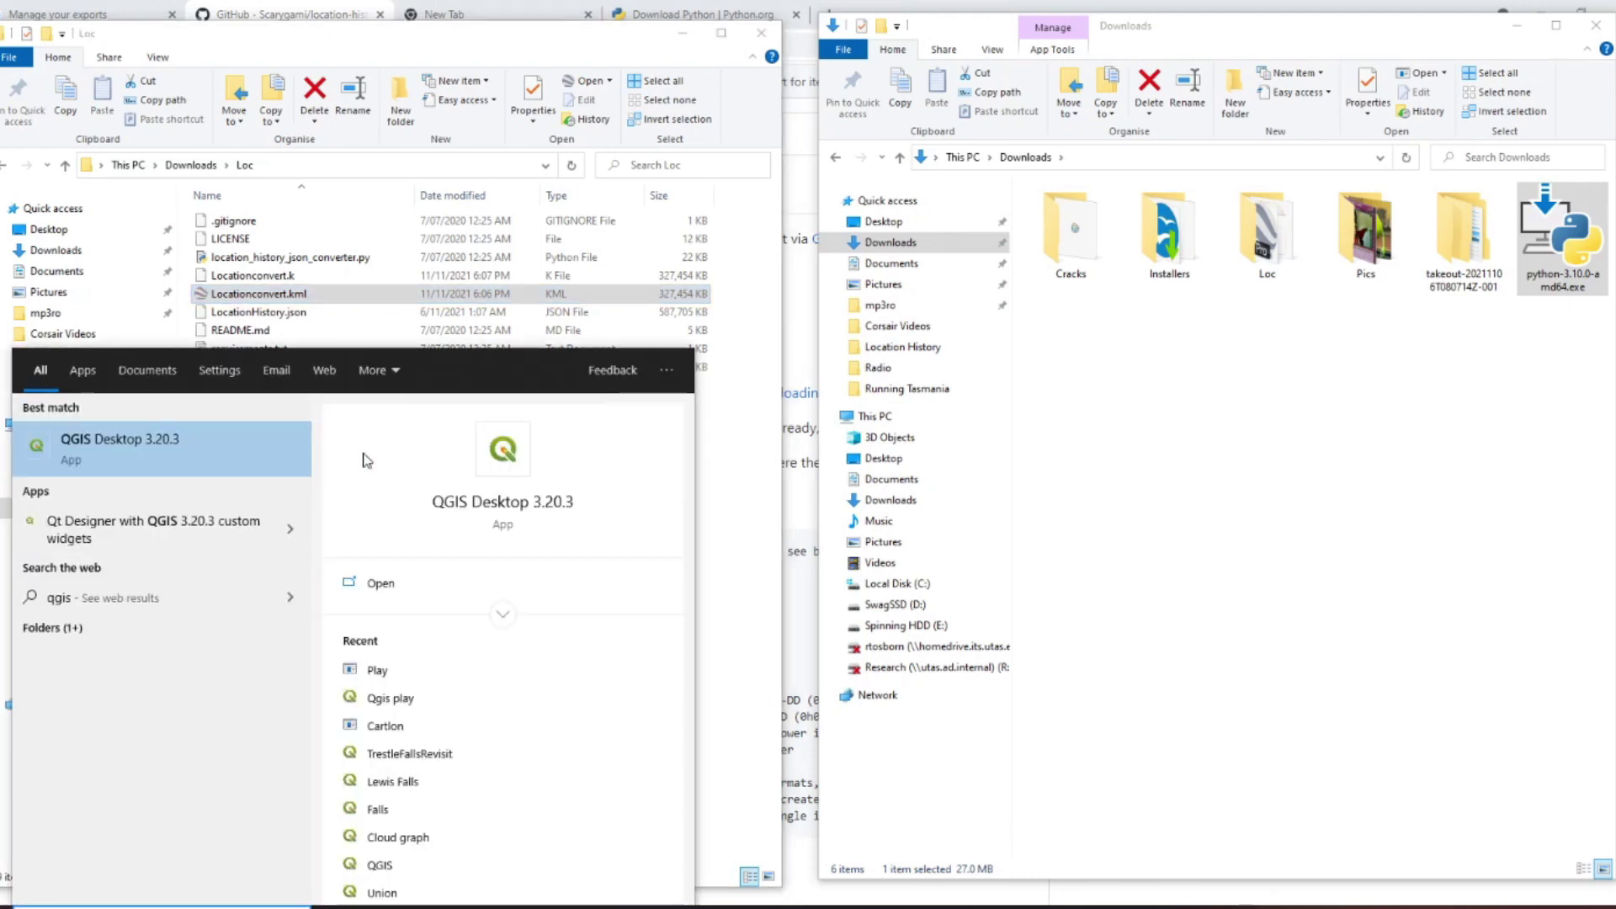
key("Return")
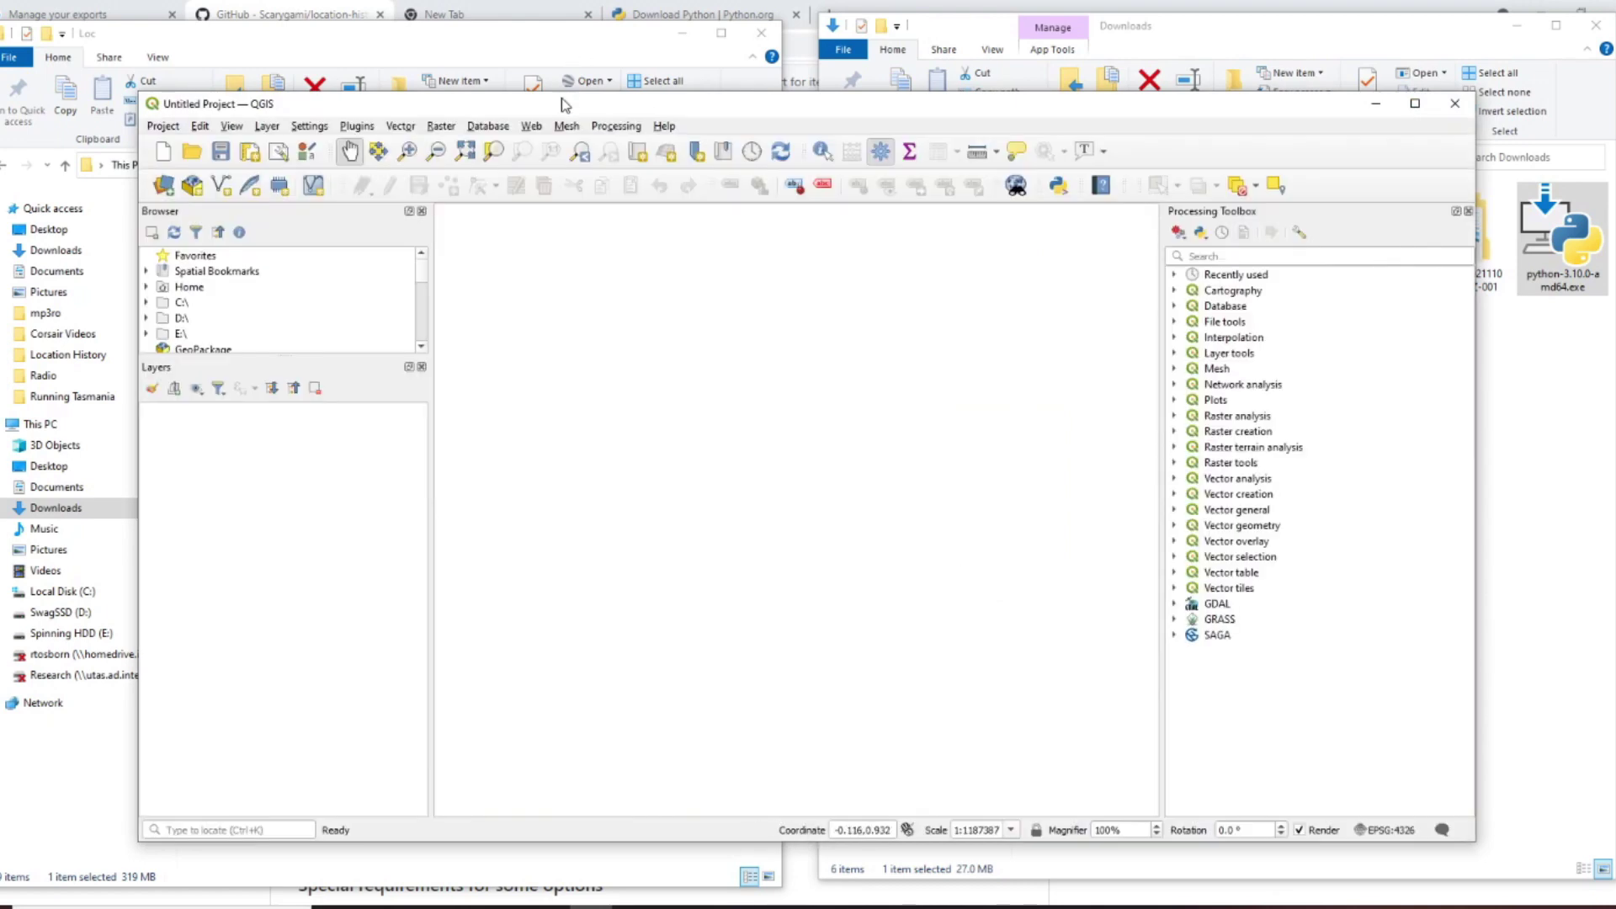
double_click(536, 110)
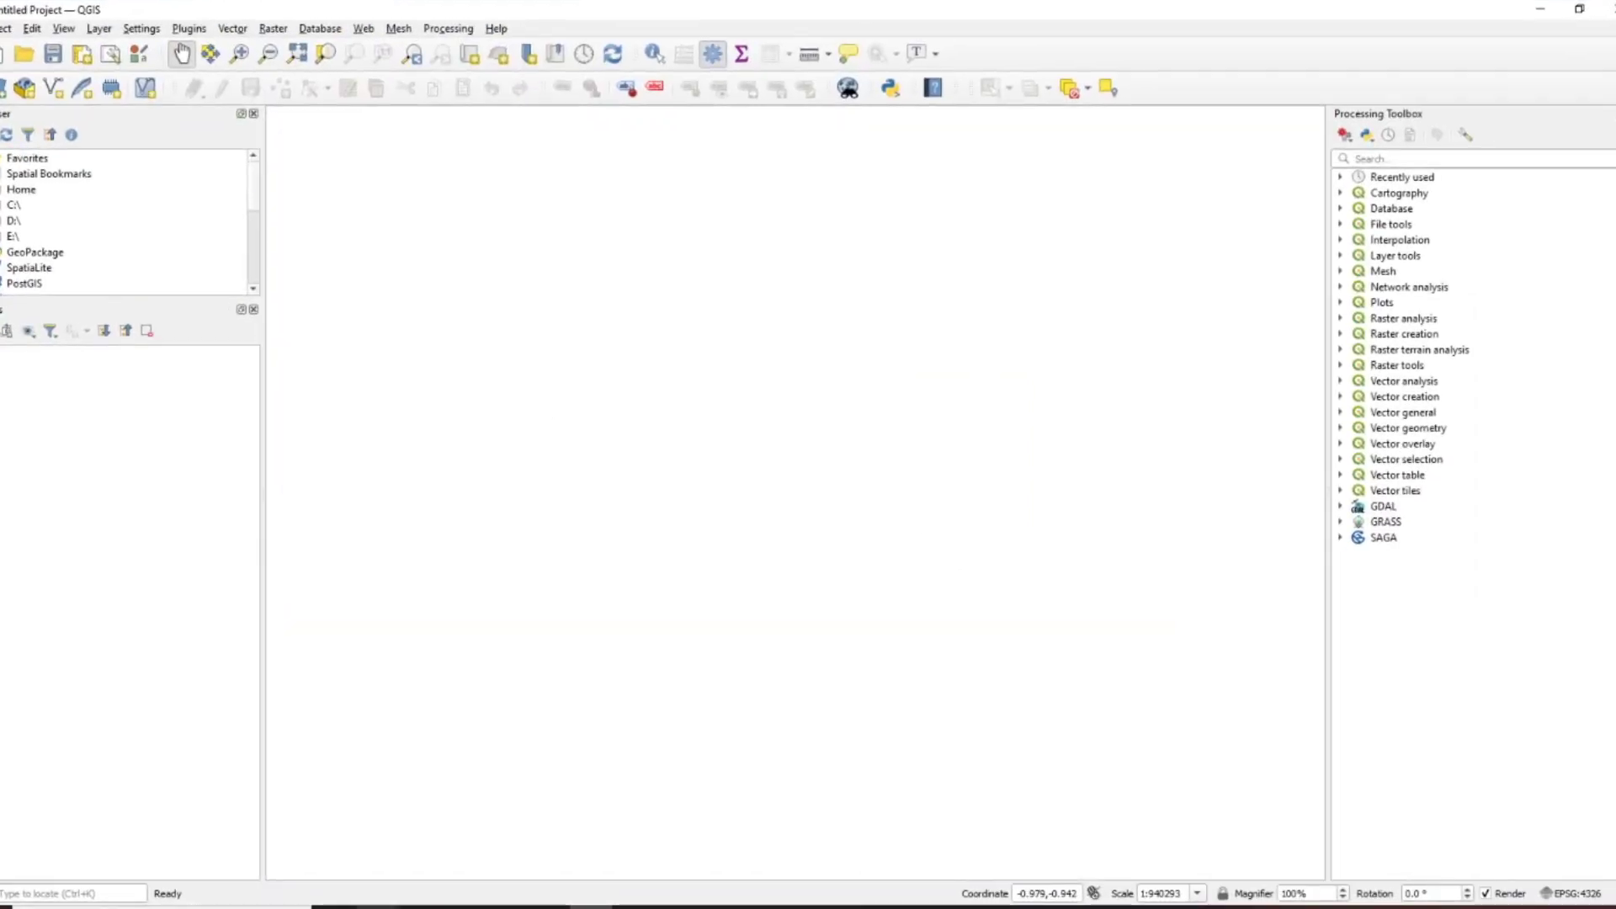
Drag Locationconvert.kml from the Loc folder onto the QGIS map canvas.
mouse_move(376, 906)
left_click(328, 838)
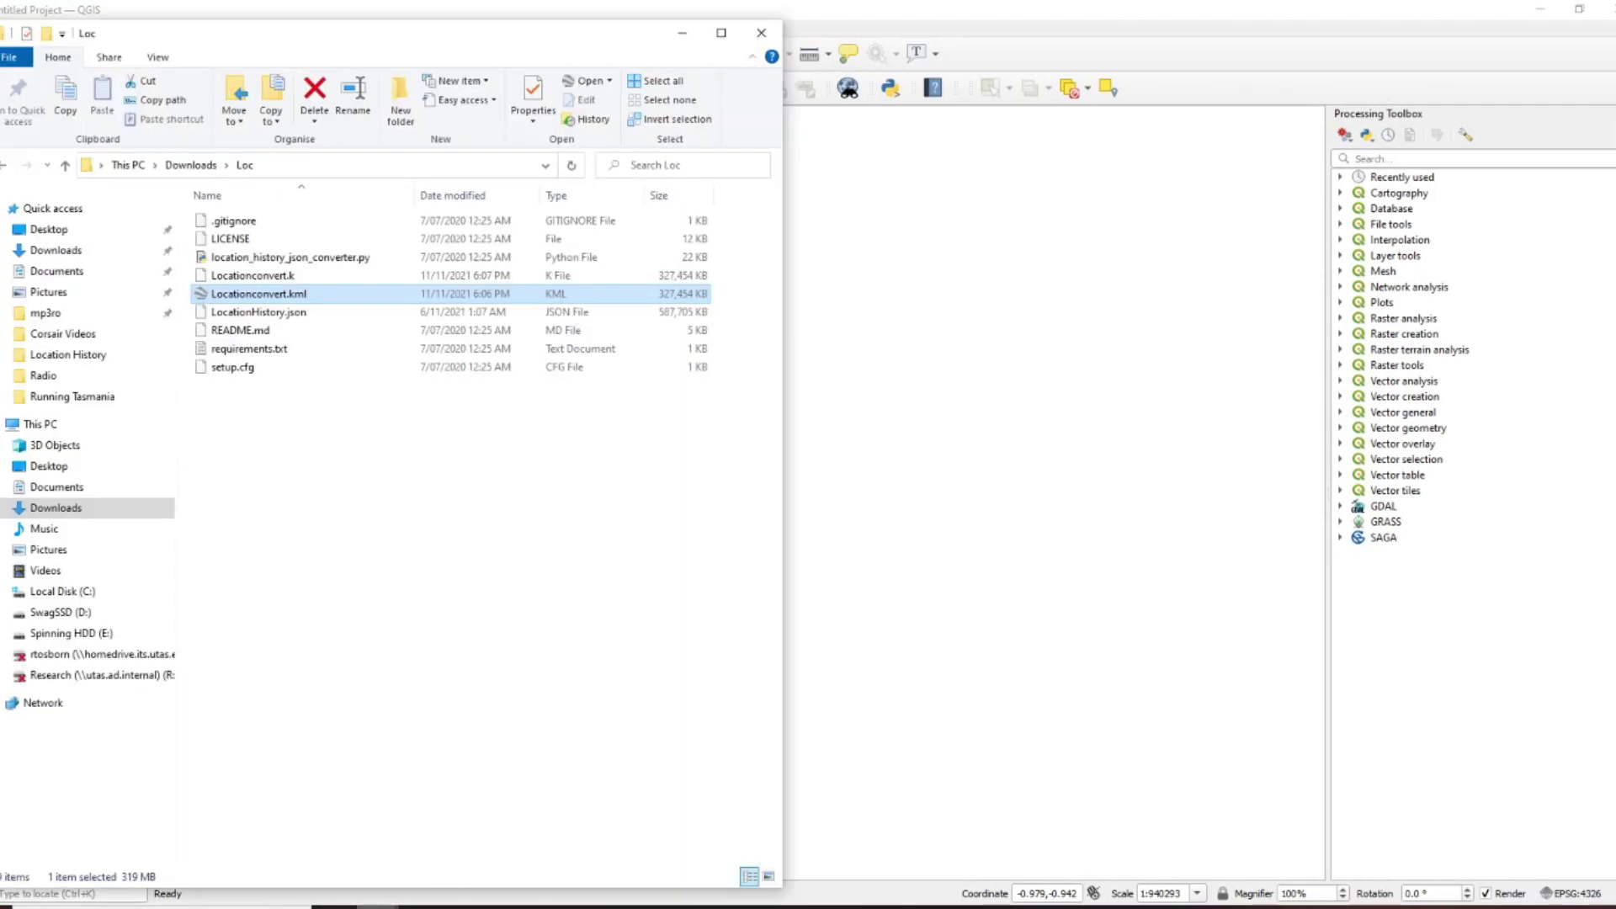
left_click(407, 858)
left_click_drag(325, 294, 515, 536)
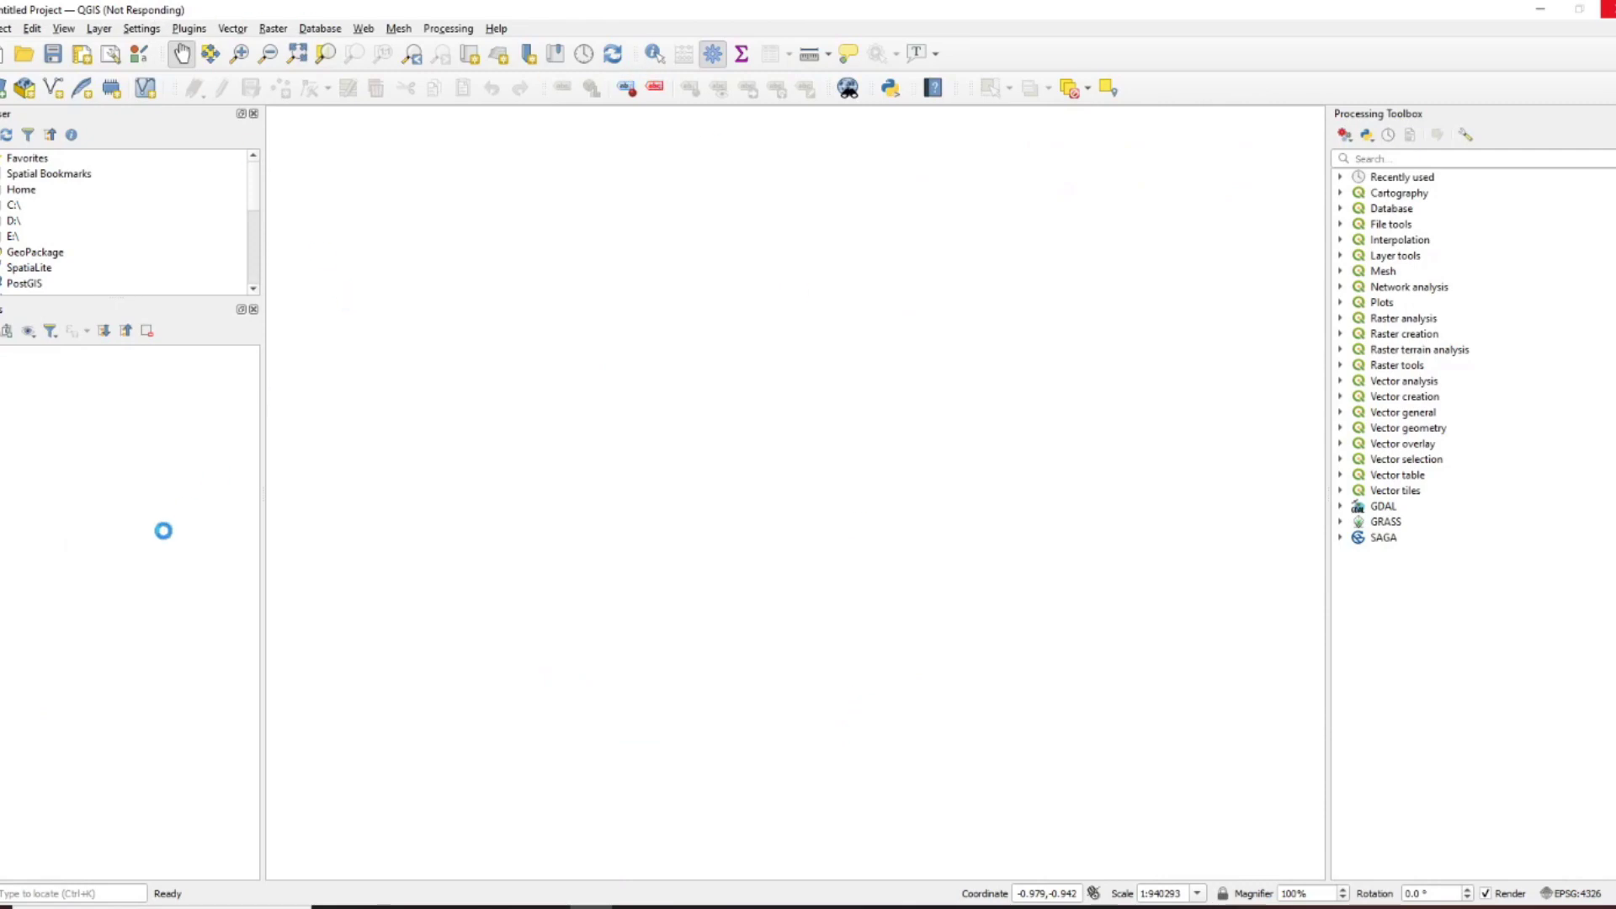
mouse_move(357, 890)
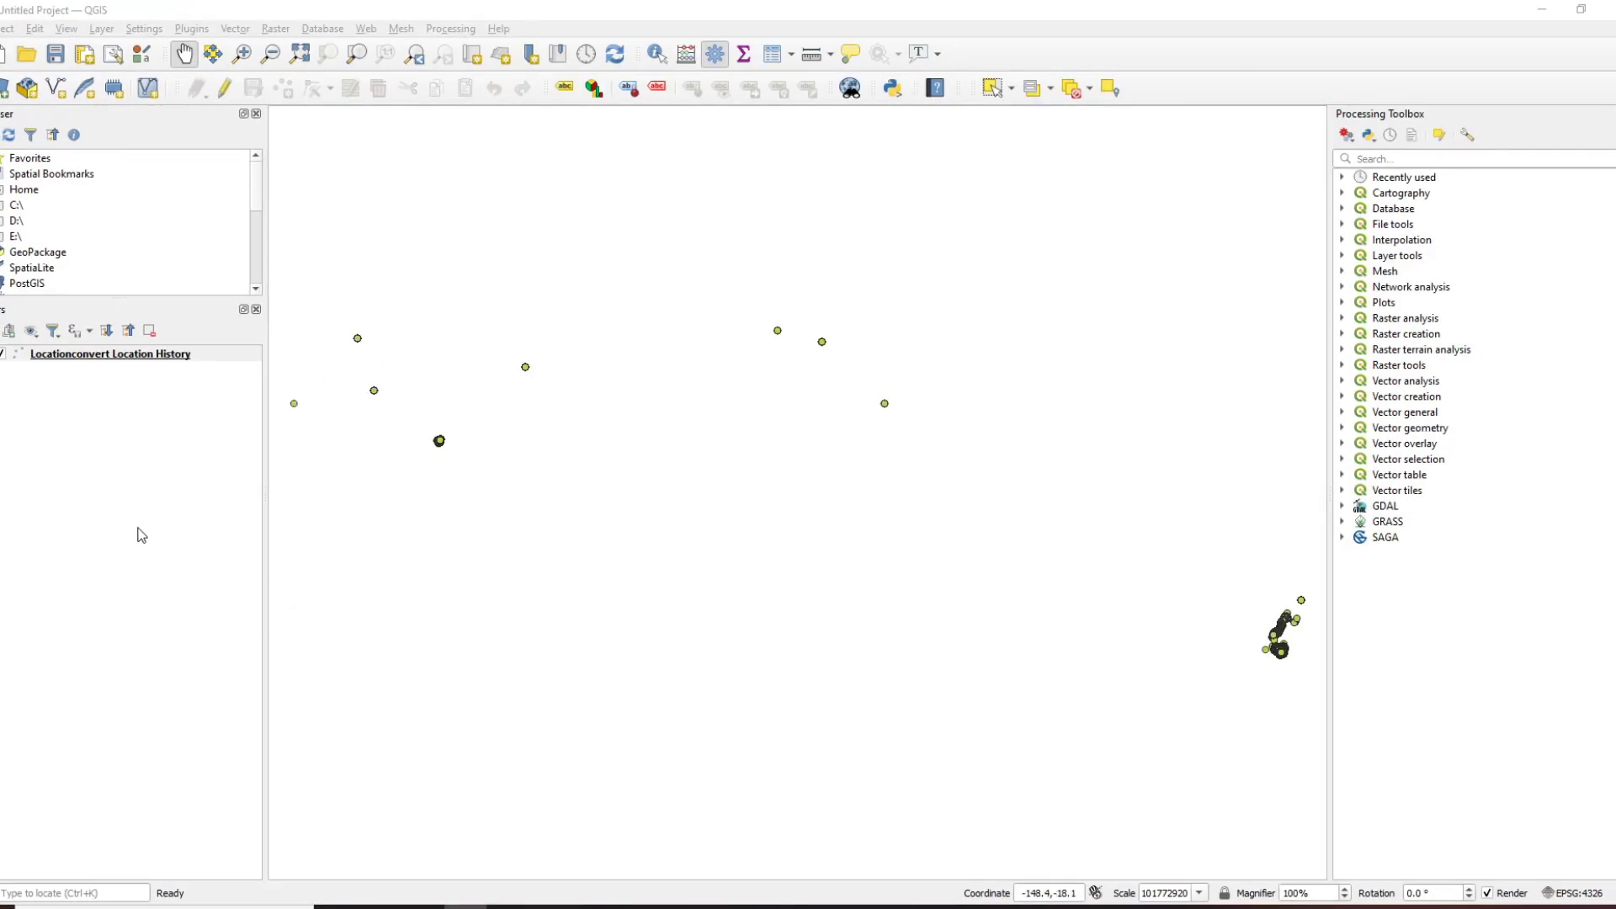
Start saving the location history layer's features to a new file, keeping GeoPackage as the format.
right_click(126, 359)
mouse_move(194, 677)
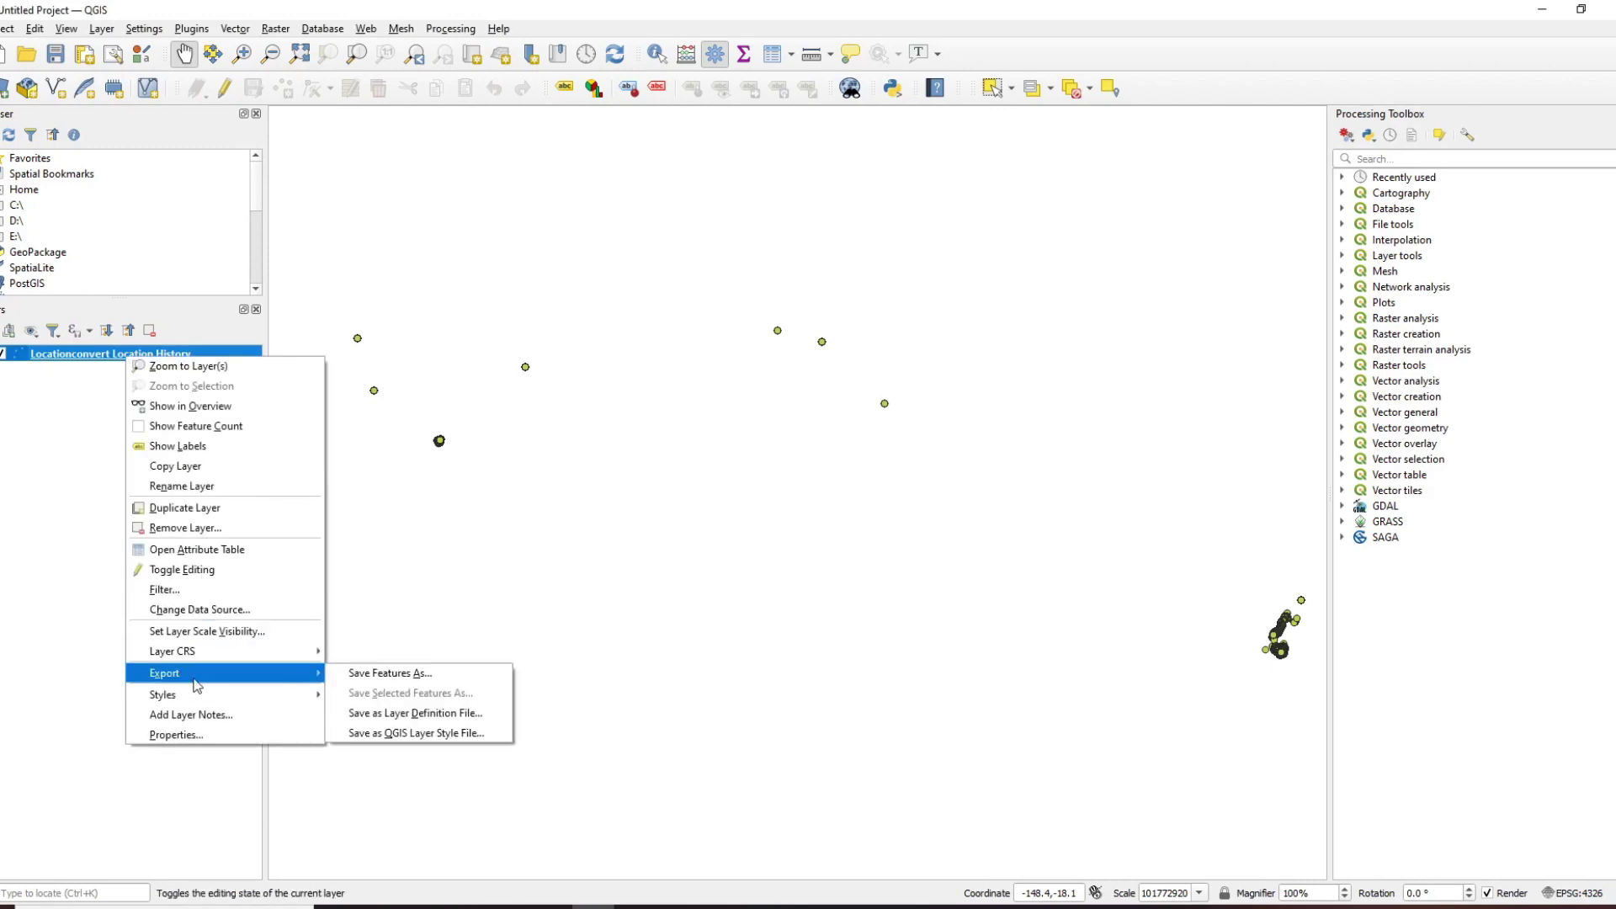
left_click(364, 673)
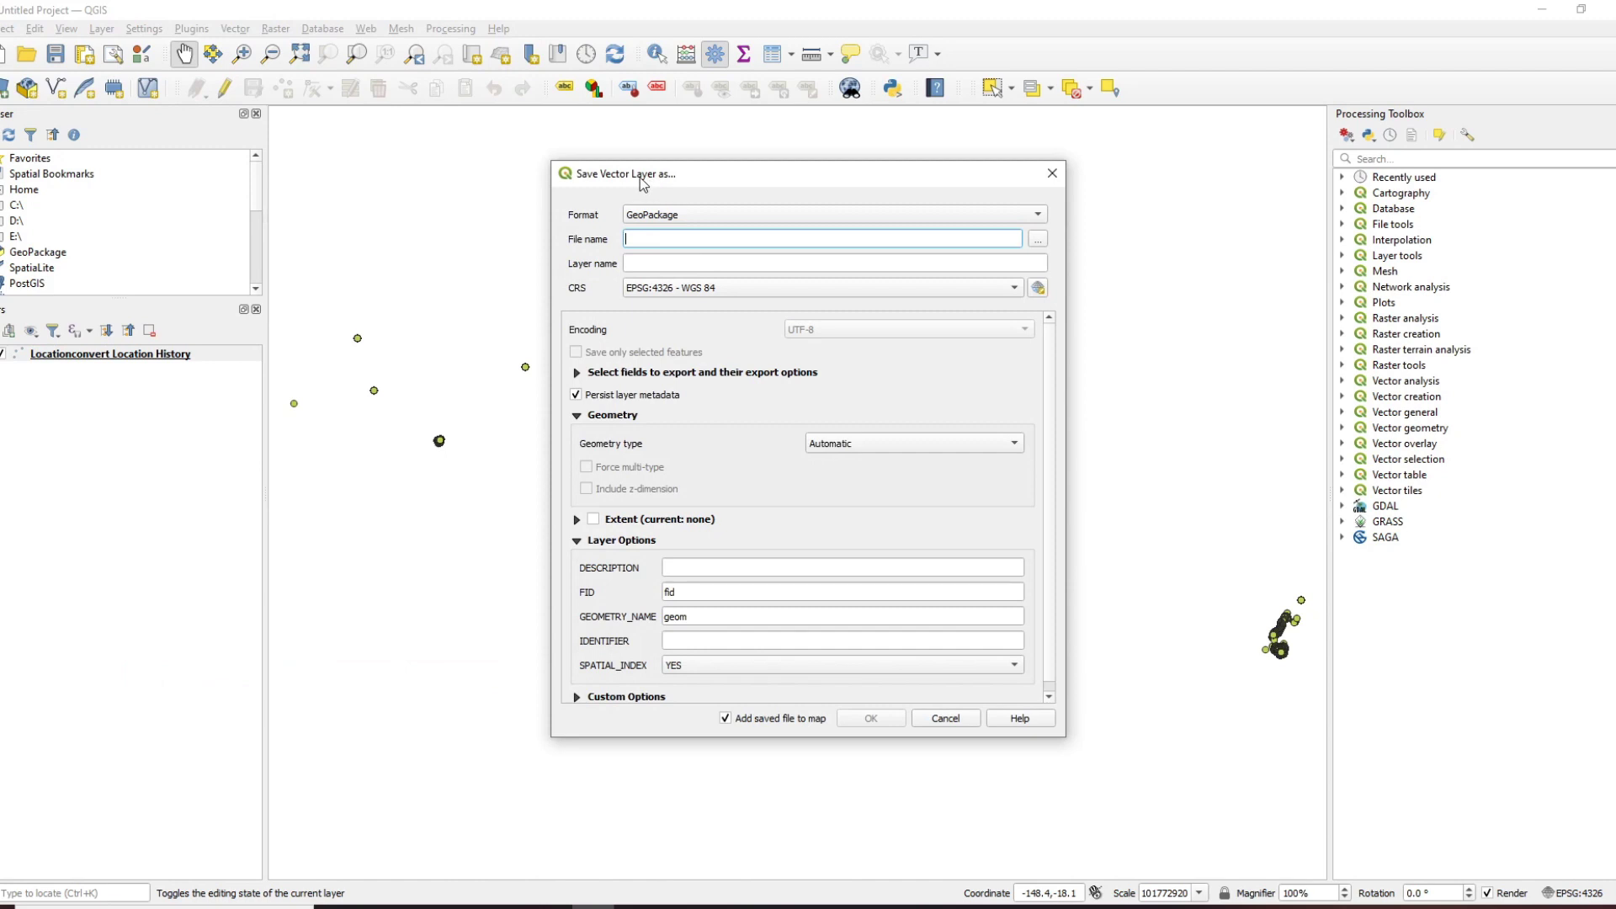
left_click_drag(642, 181, 1083, 173)
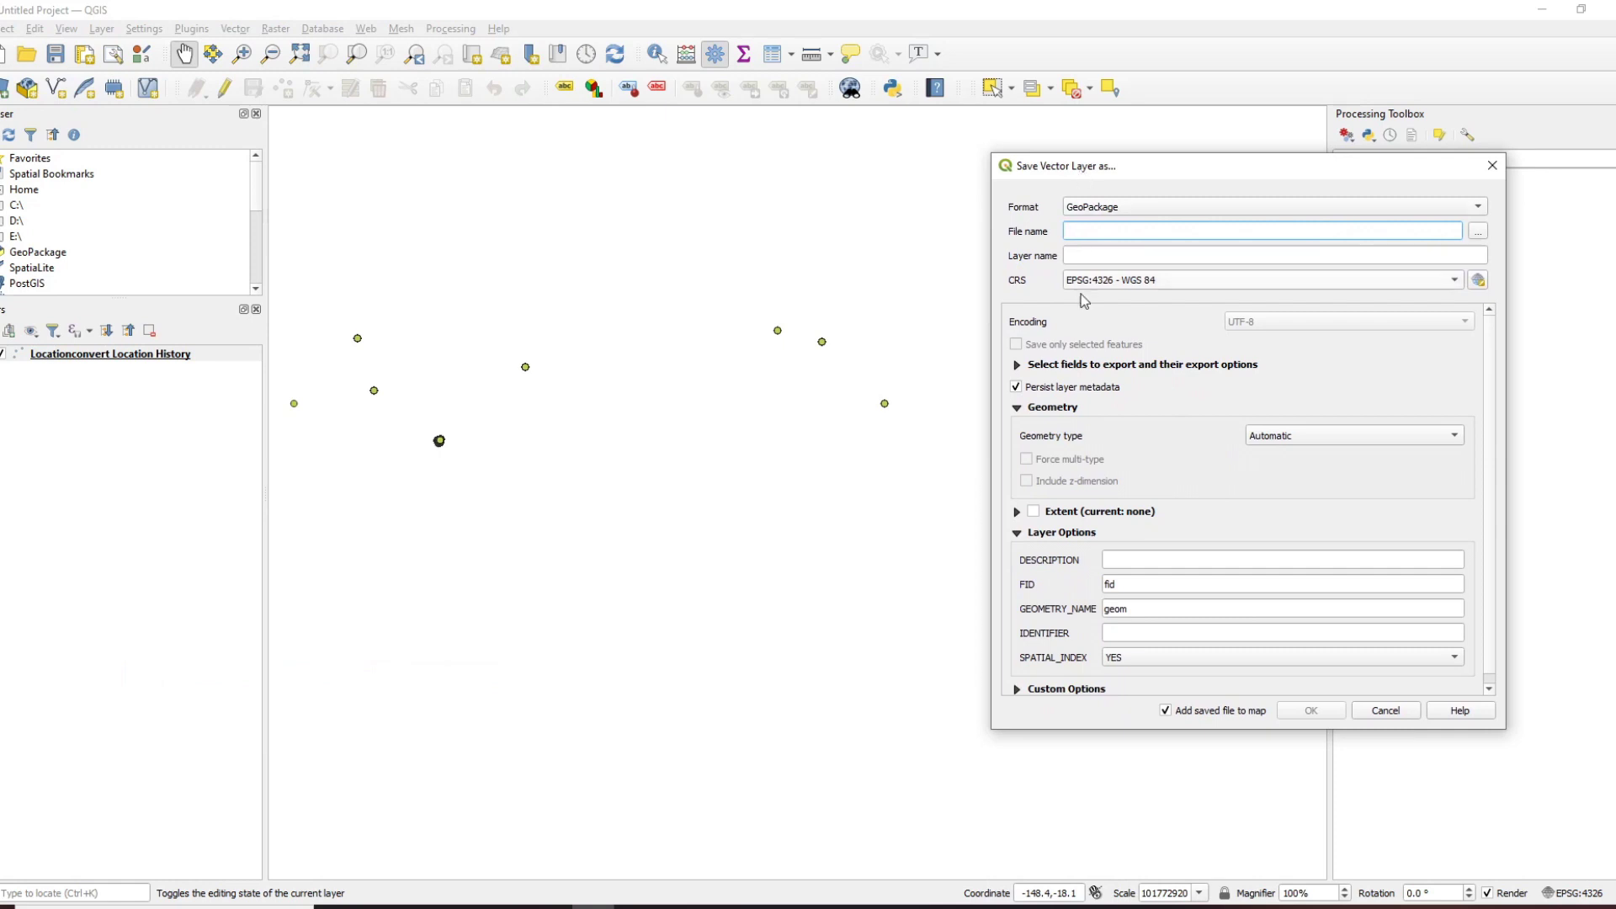
left_click(451, 512)
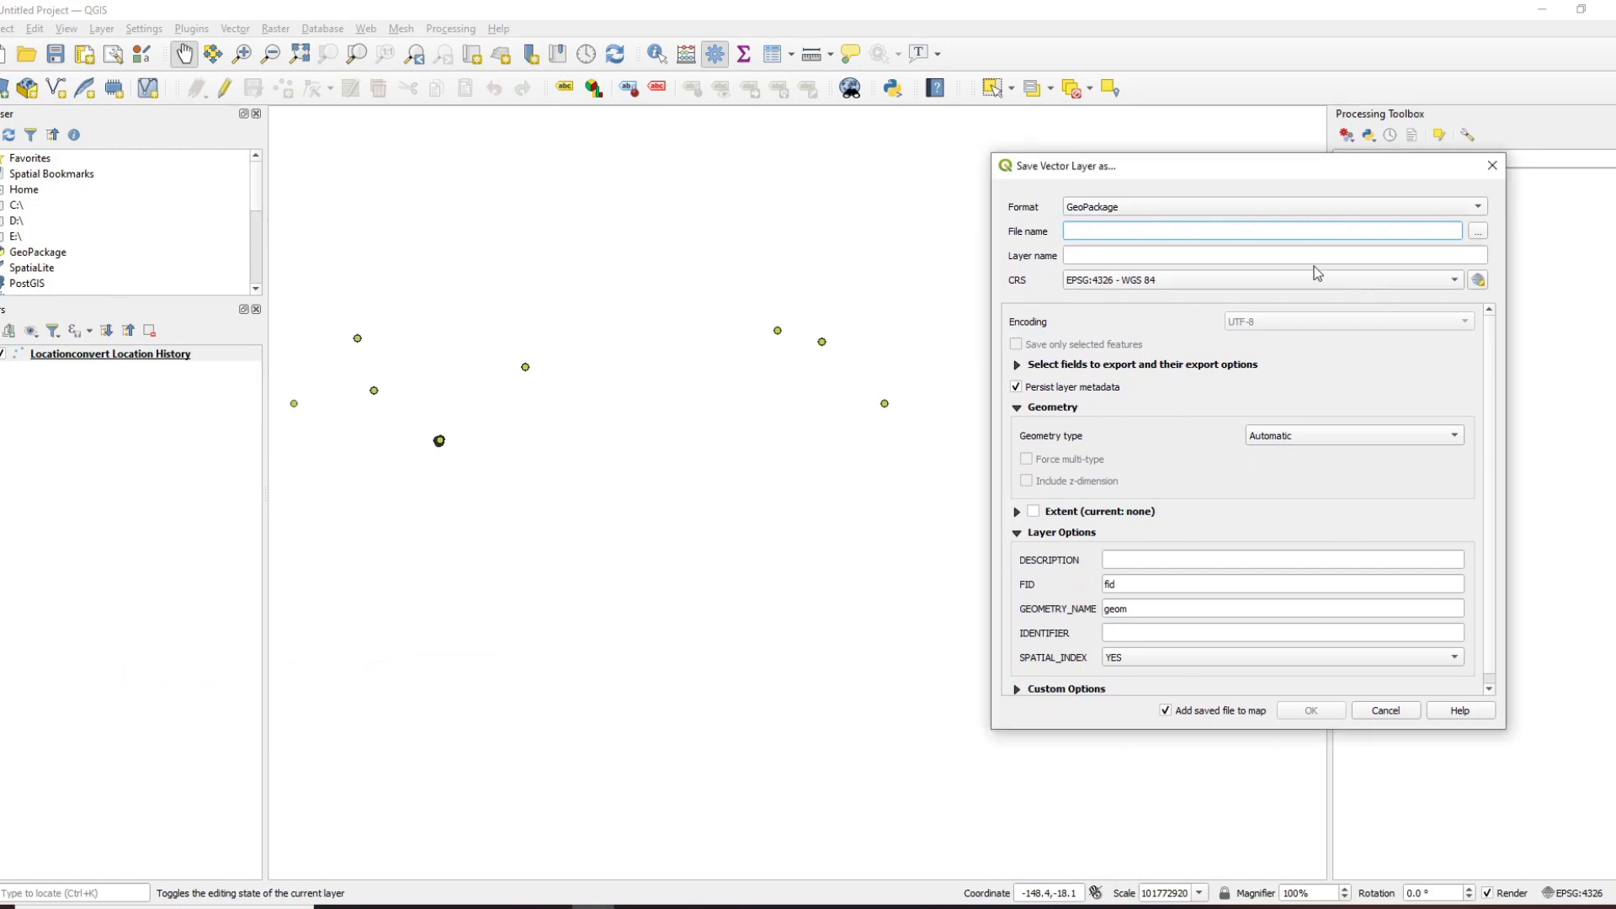
left_click(1310, 208)
left_click(1288, 212)
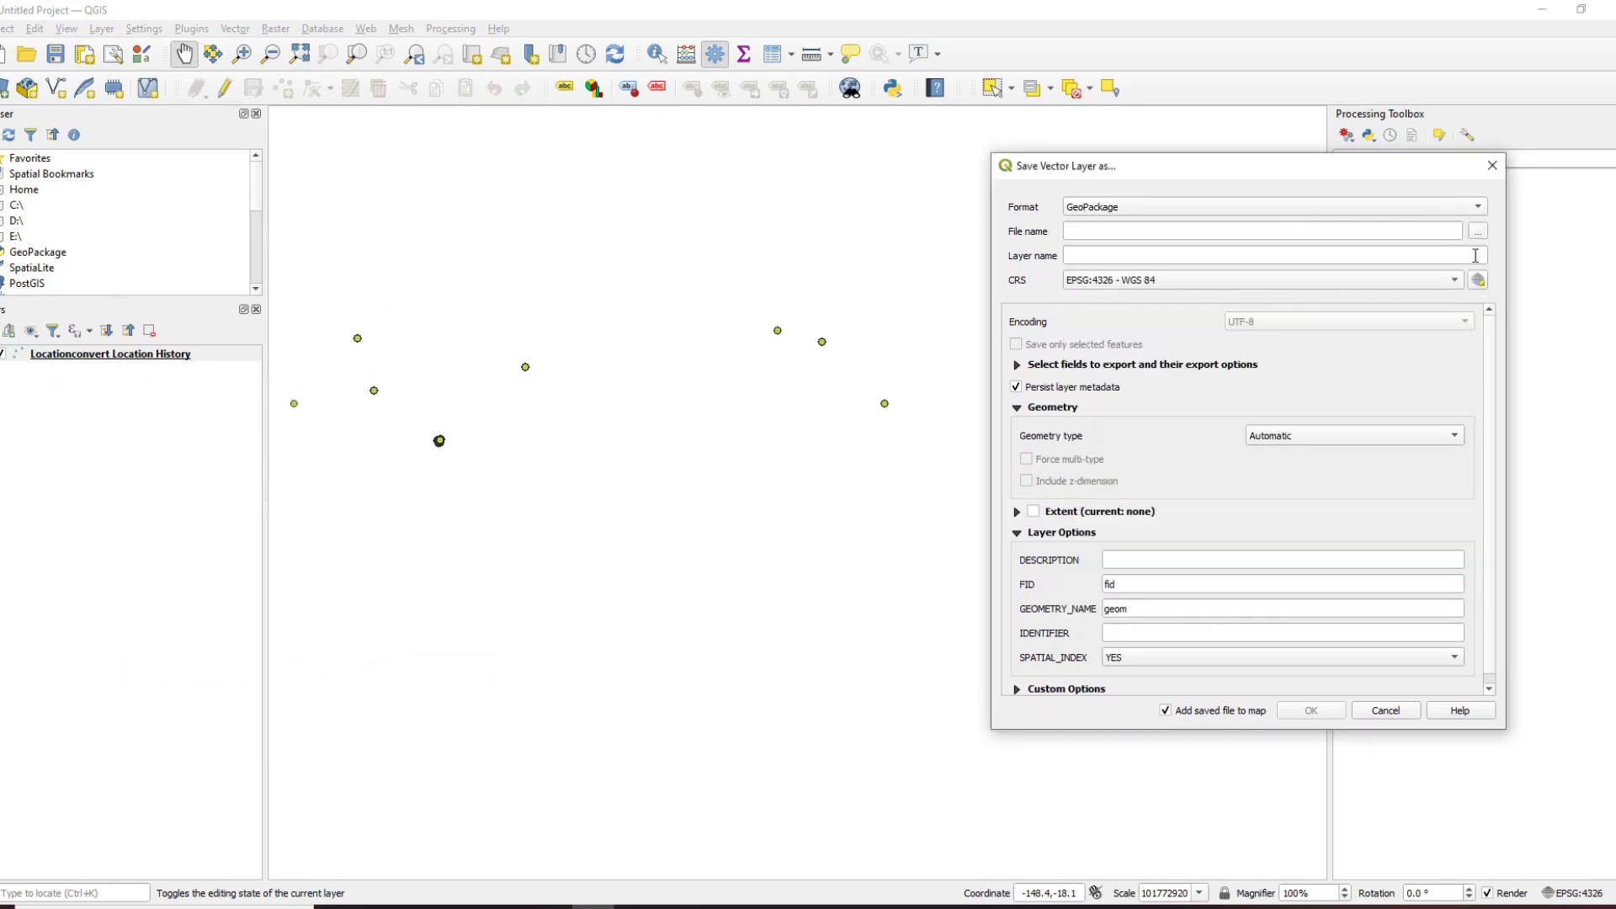
Set the output file to LocationConvertGPKG in the Downloads\Loc folder.
left_click(1478, 231)
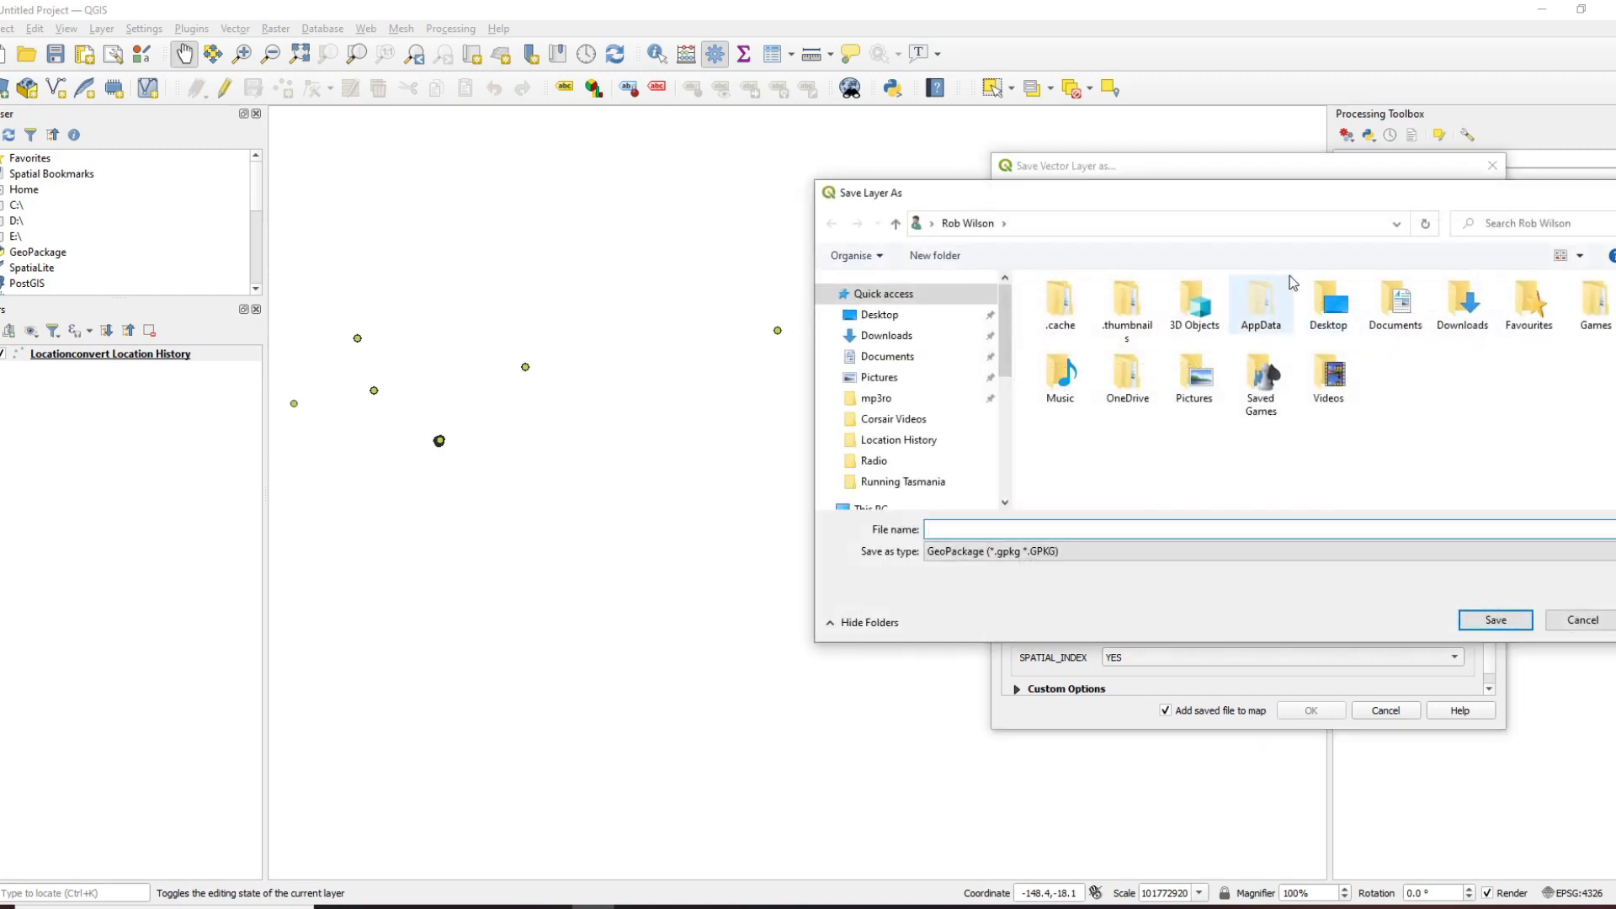
left_click_drag(969, 205, 829, 205)
left_click(751, 334)
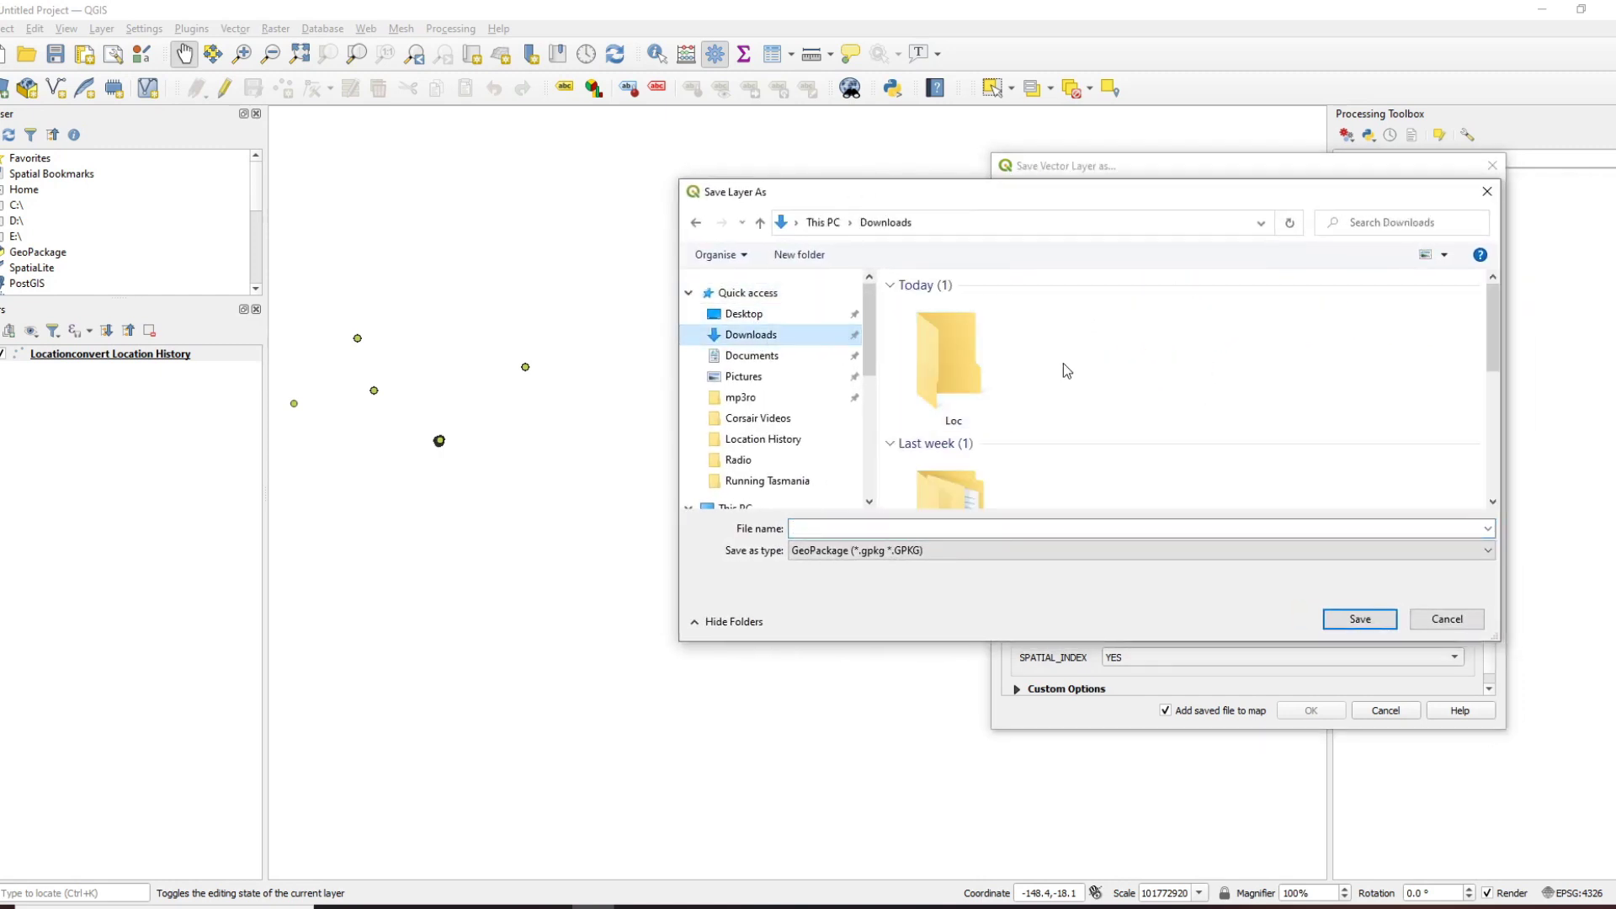
double_click(952, 362)
left_click(881, 531)
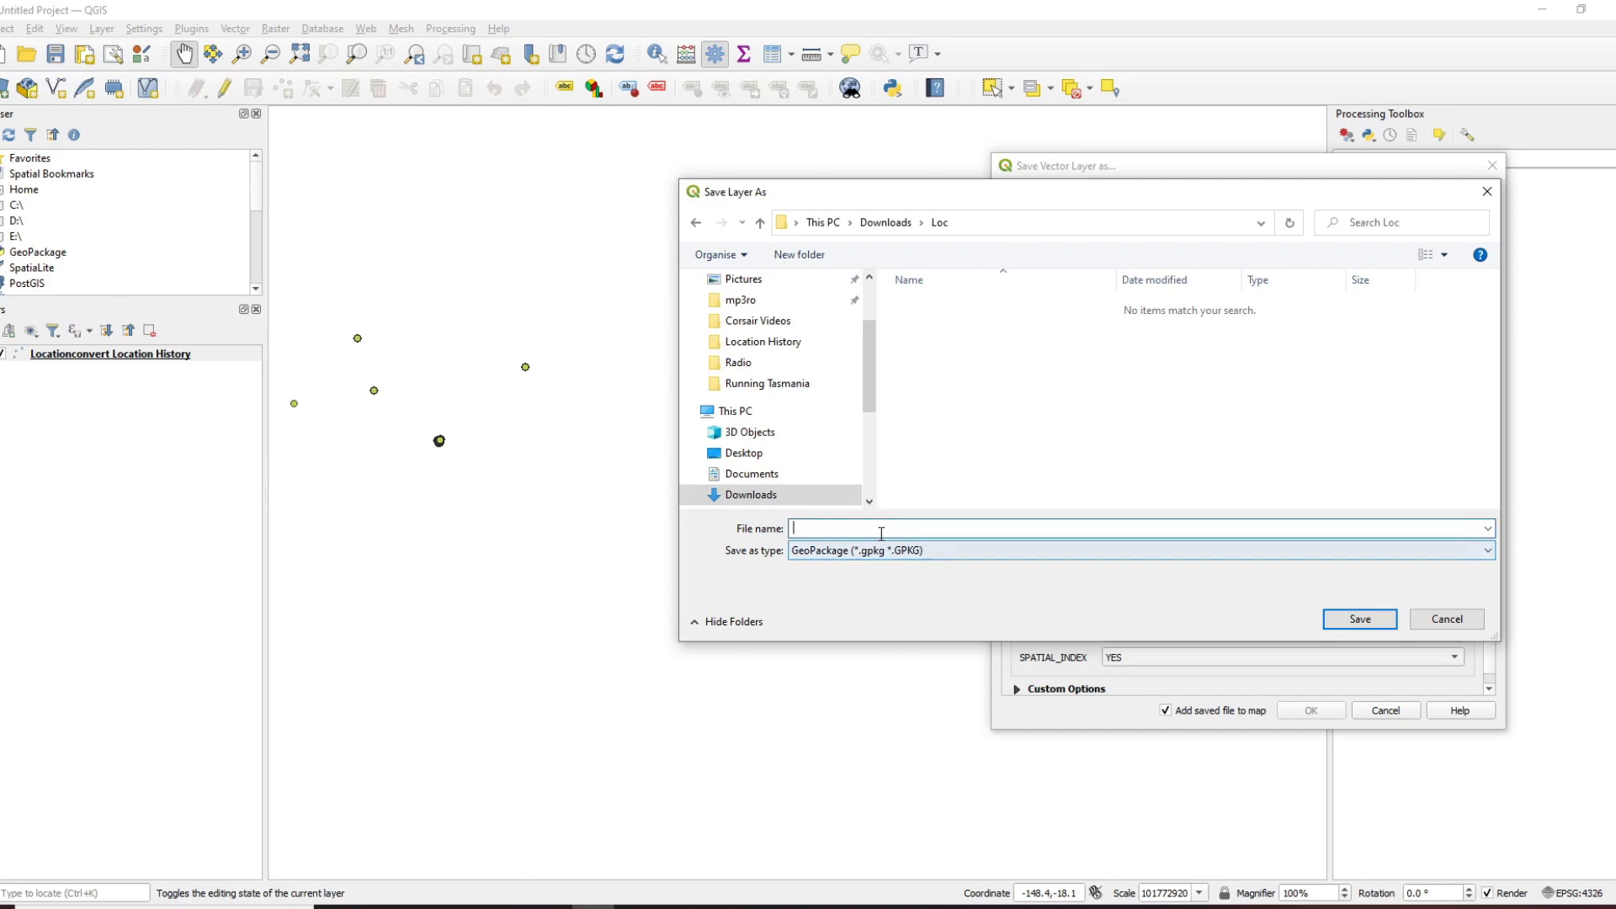
type("Location")
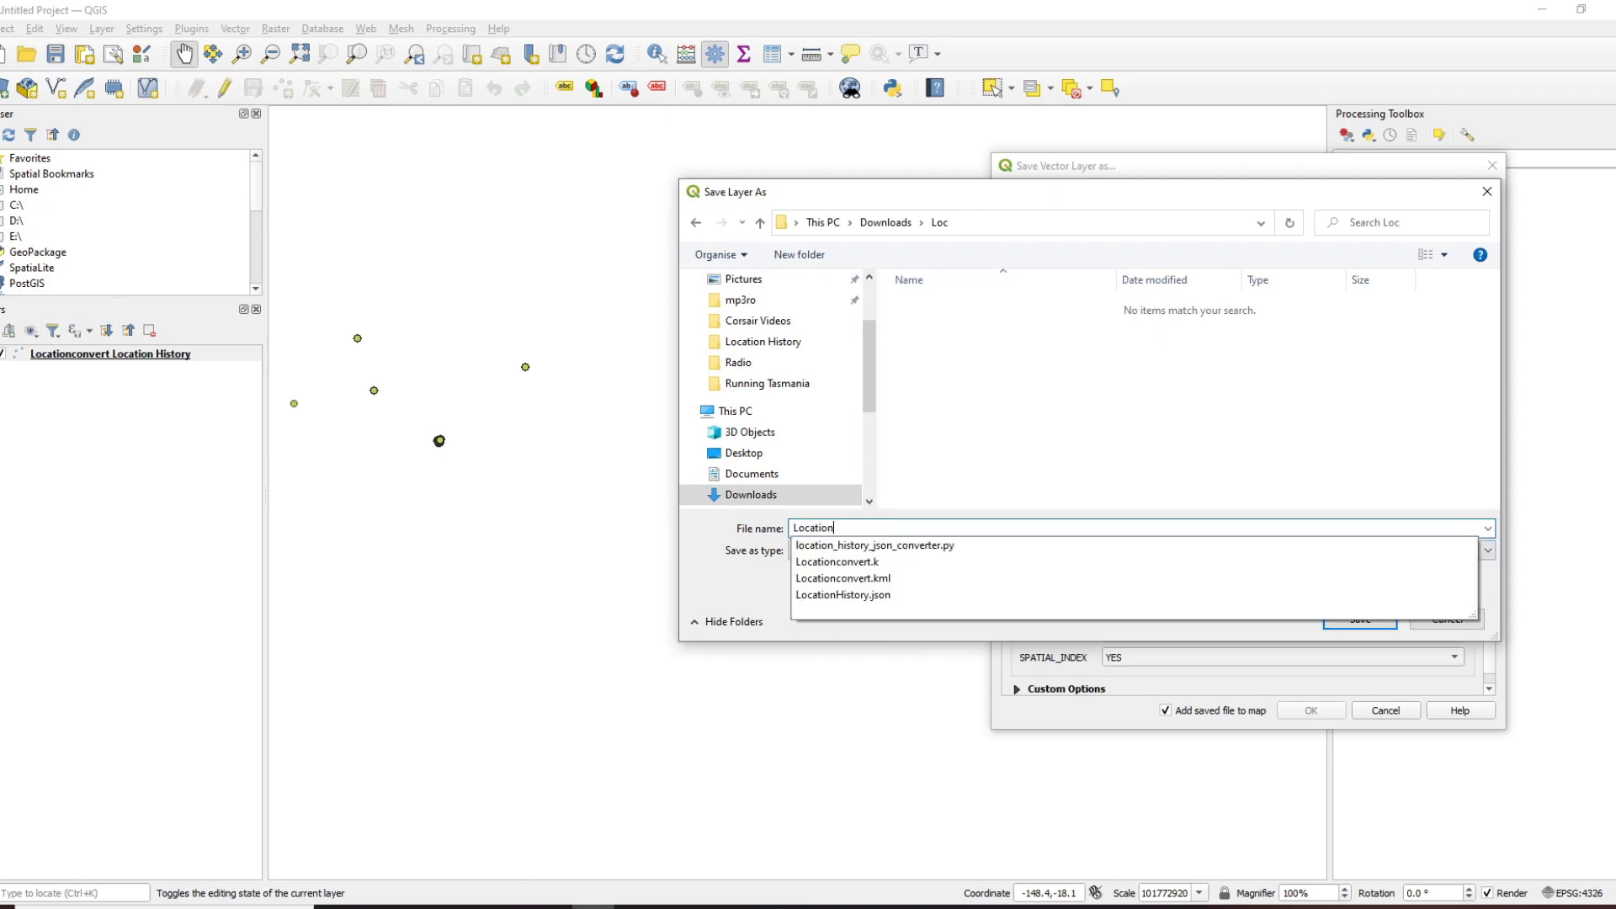
type("Conv")
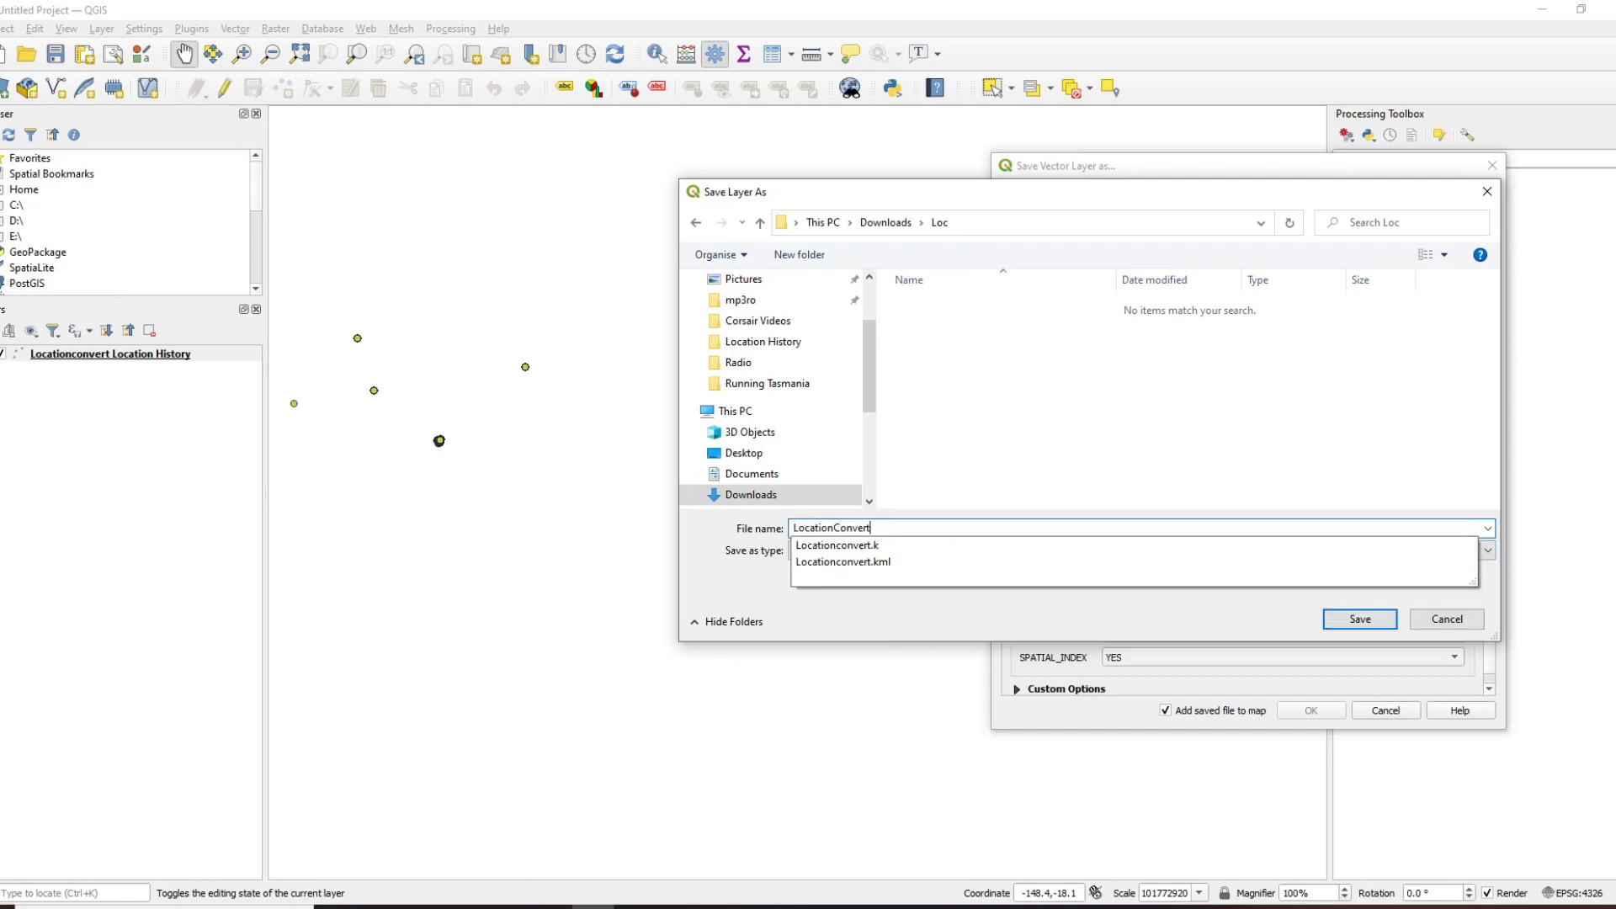
type("ertGPKG")
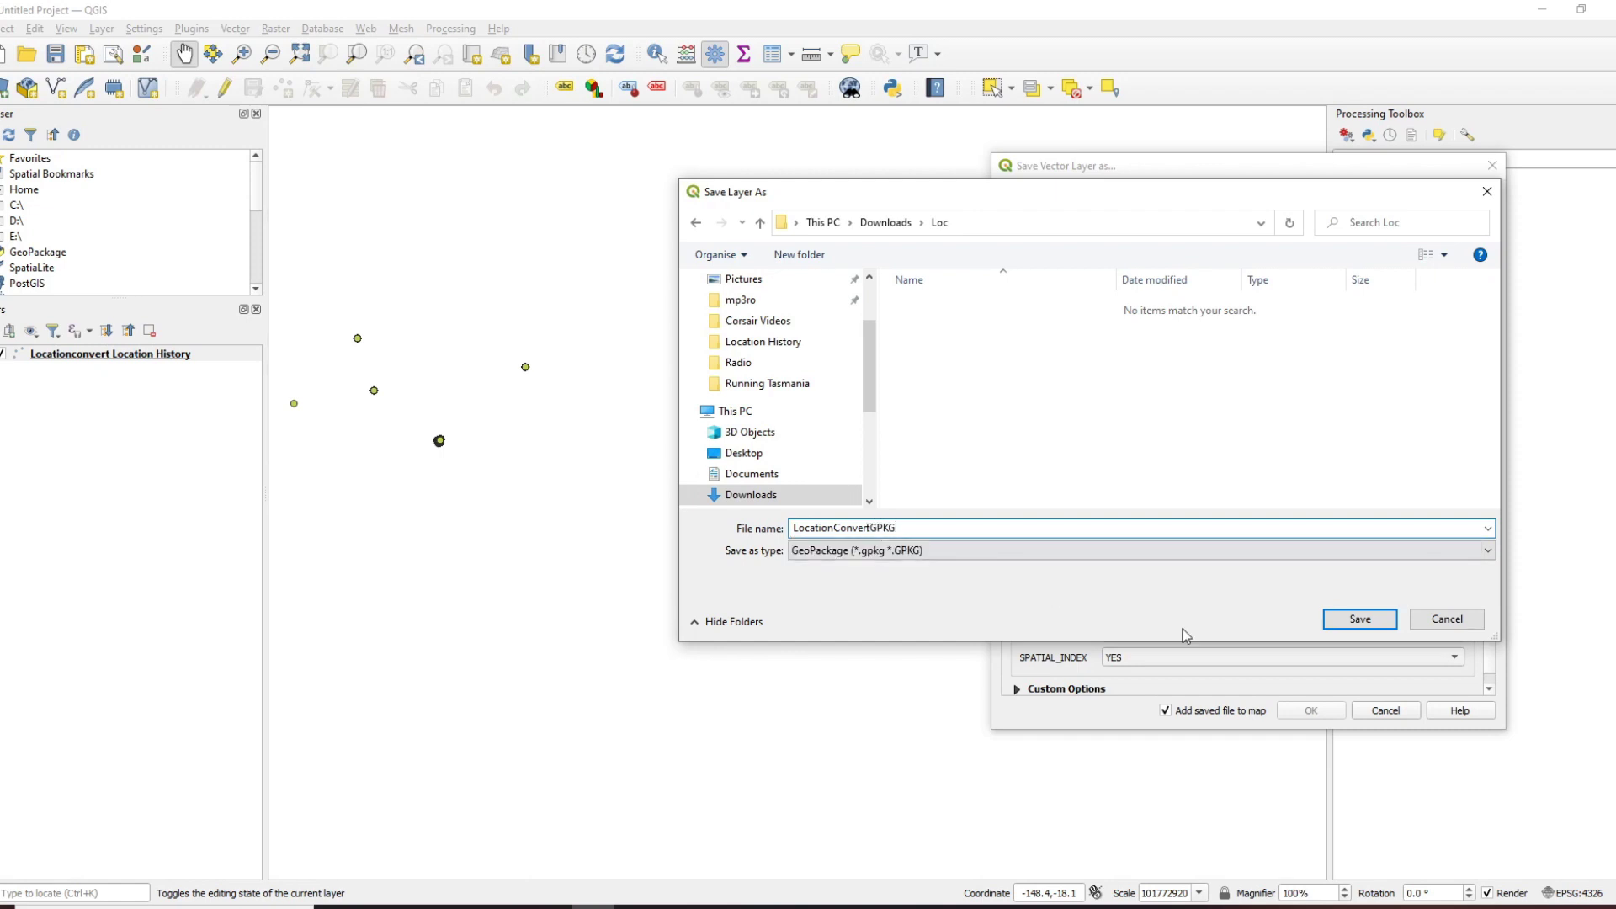
left_click(1351, 620)
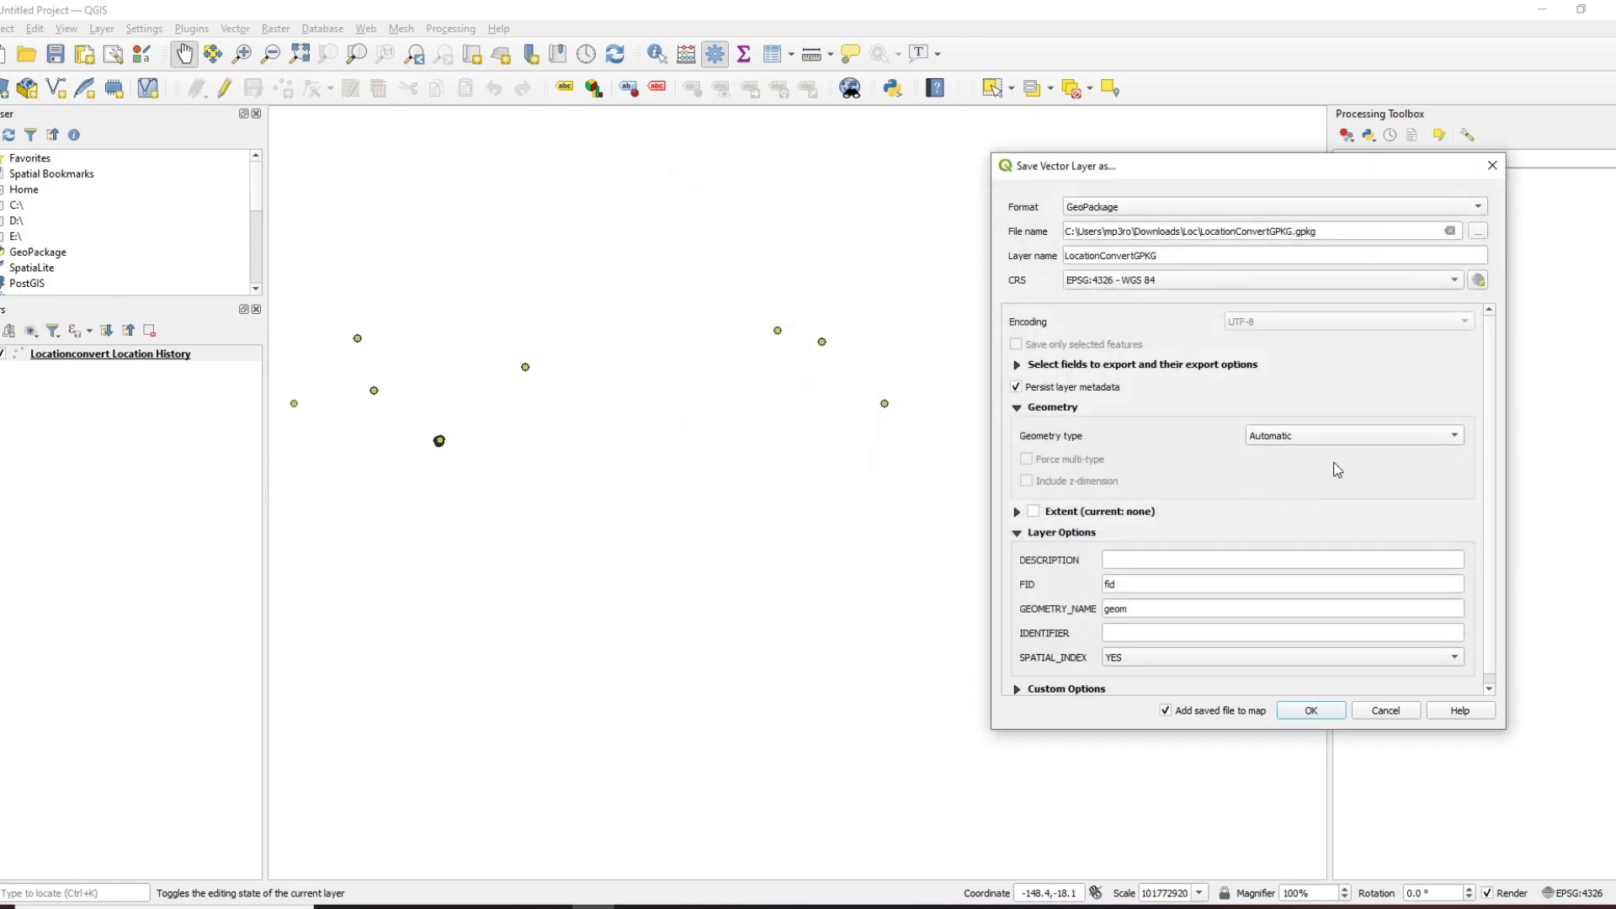
Run the GeoPackage export so the new layer is added to the map.
mouse_move(1156, 286)
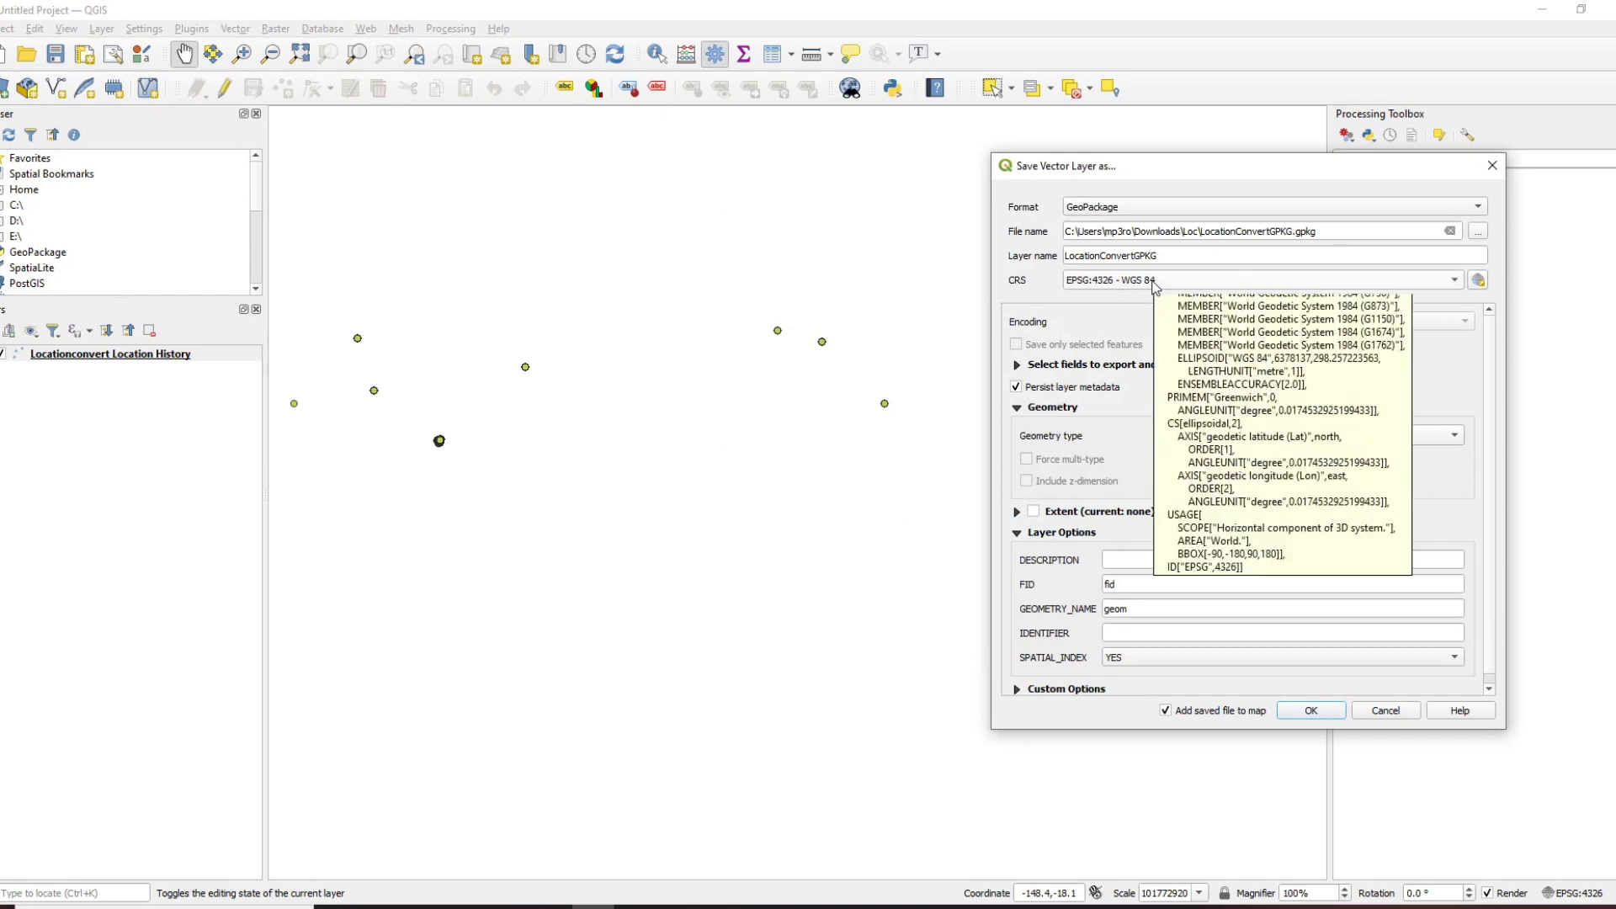
left_click(1311, 712)
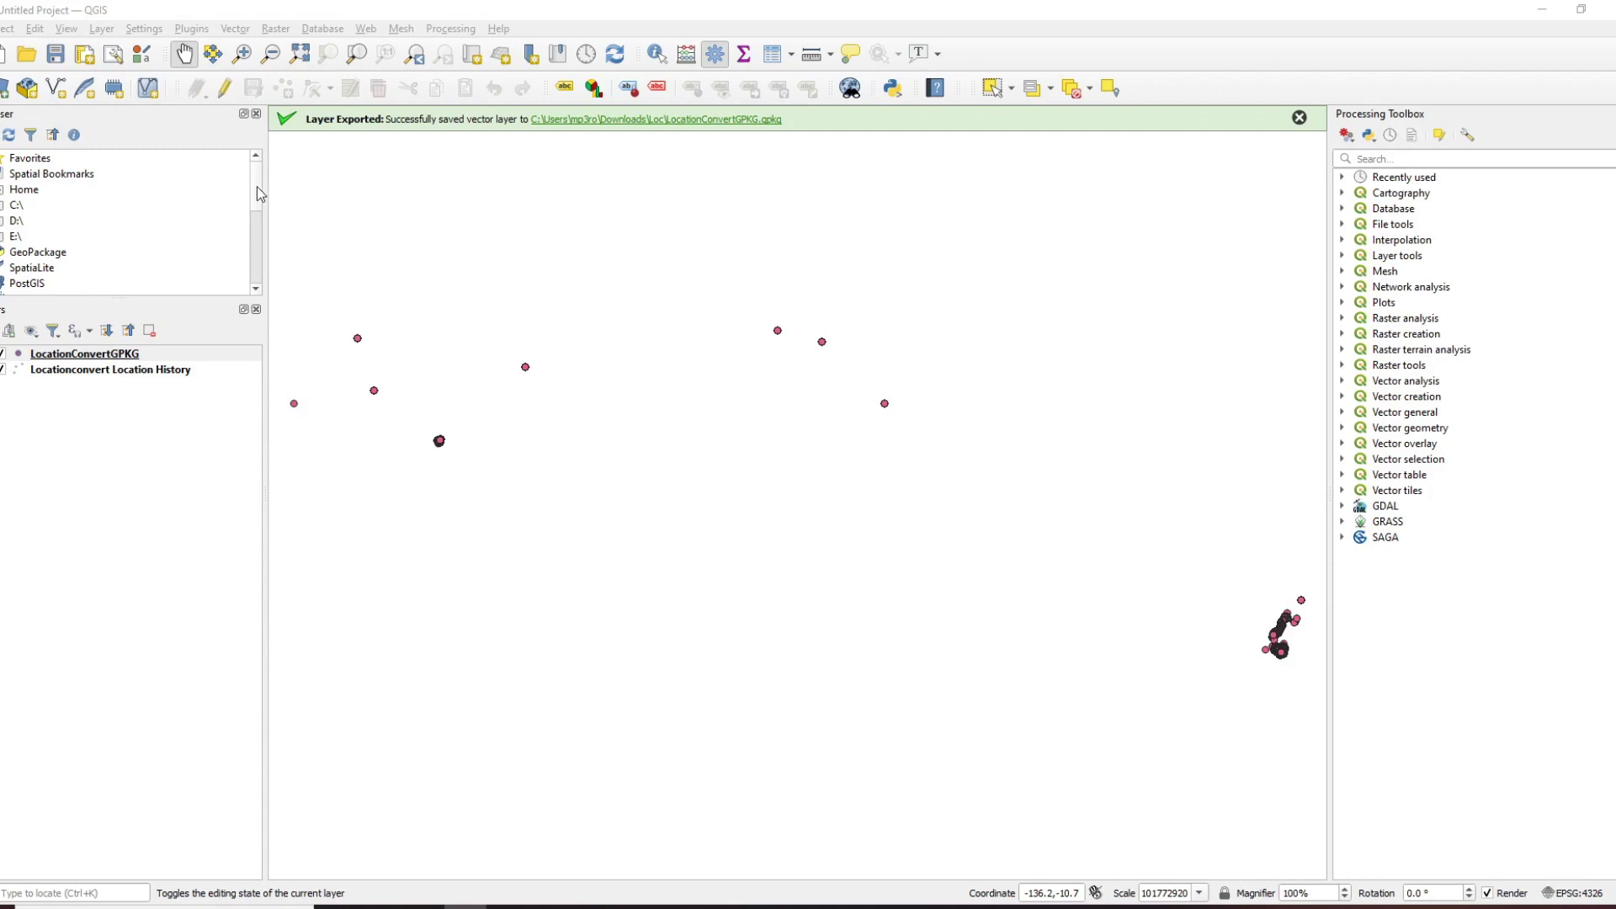
left_click_drag(255, 185, 255, 236)
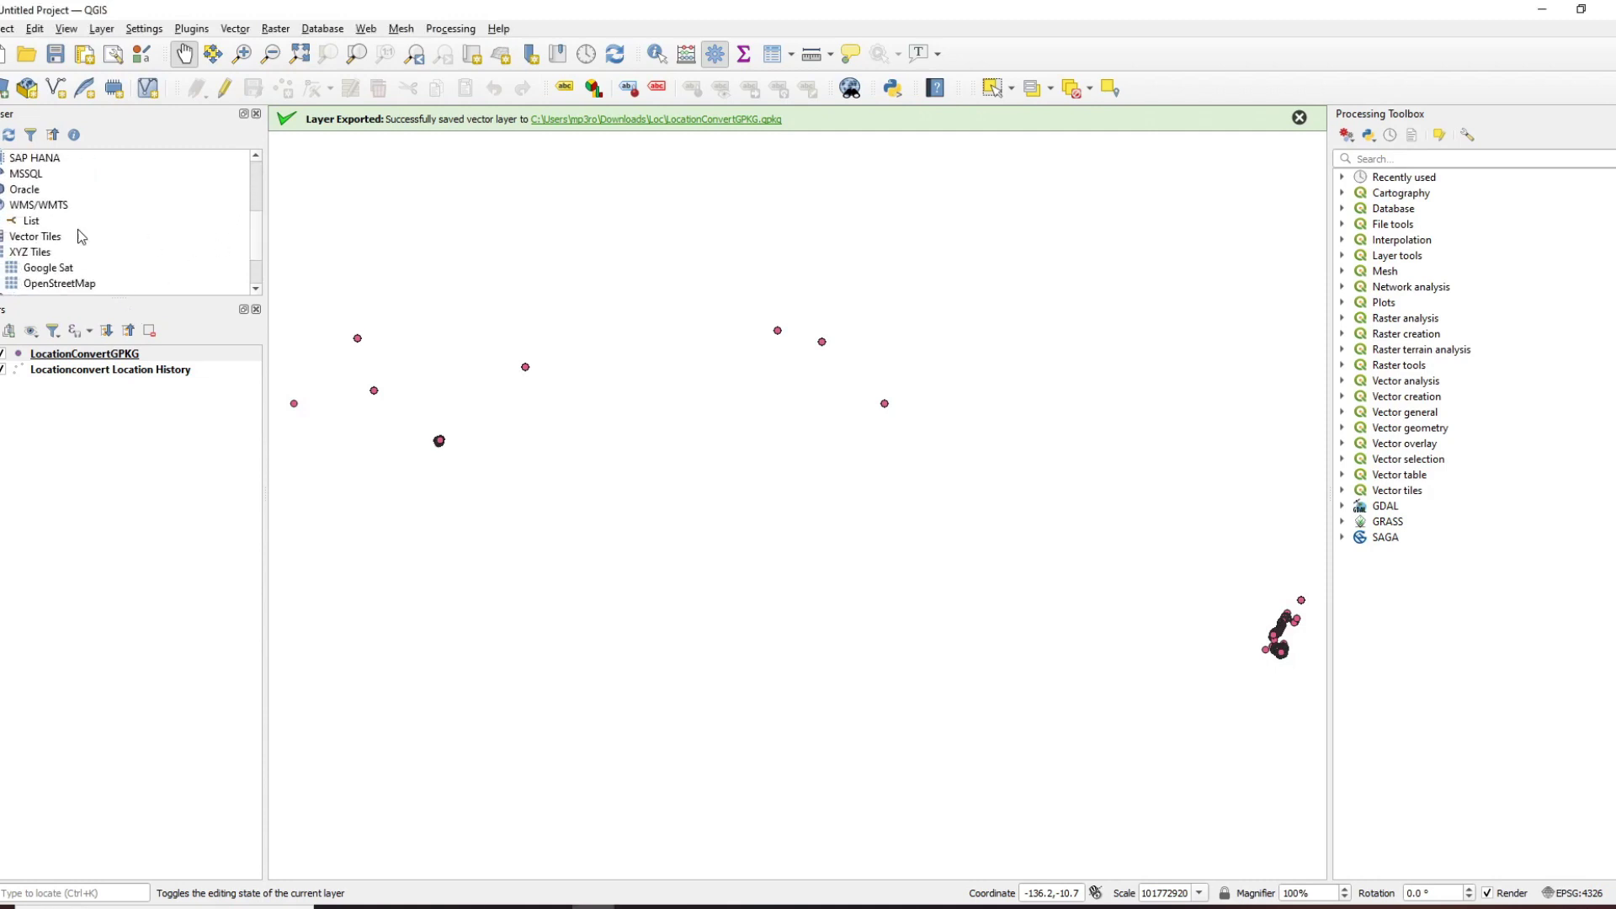
Add Google Sat imagery beneath the point layers and zoom in on the Tasmania point clusters.
left_click(32, 268)
left_click_drag(71, 275, 68, 400)
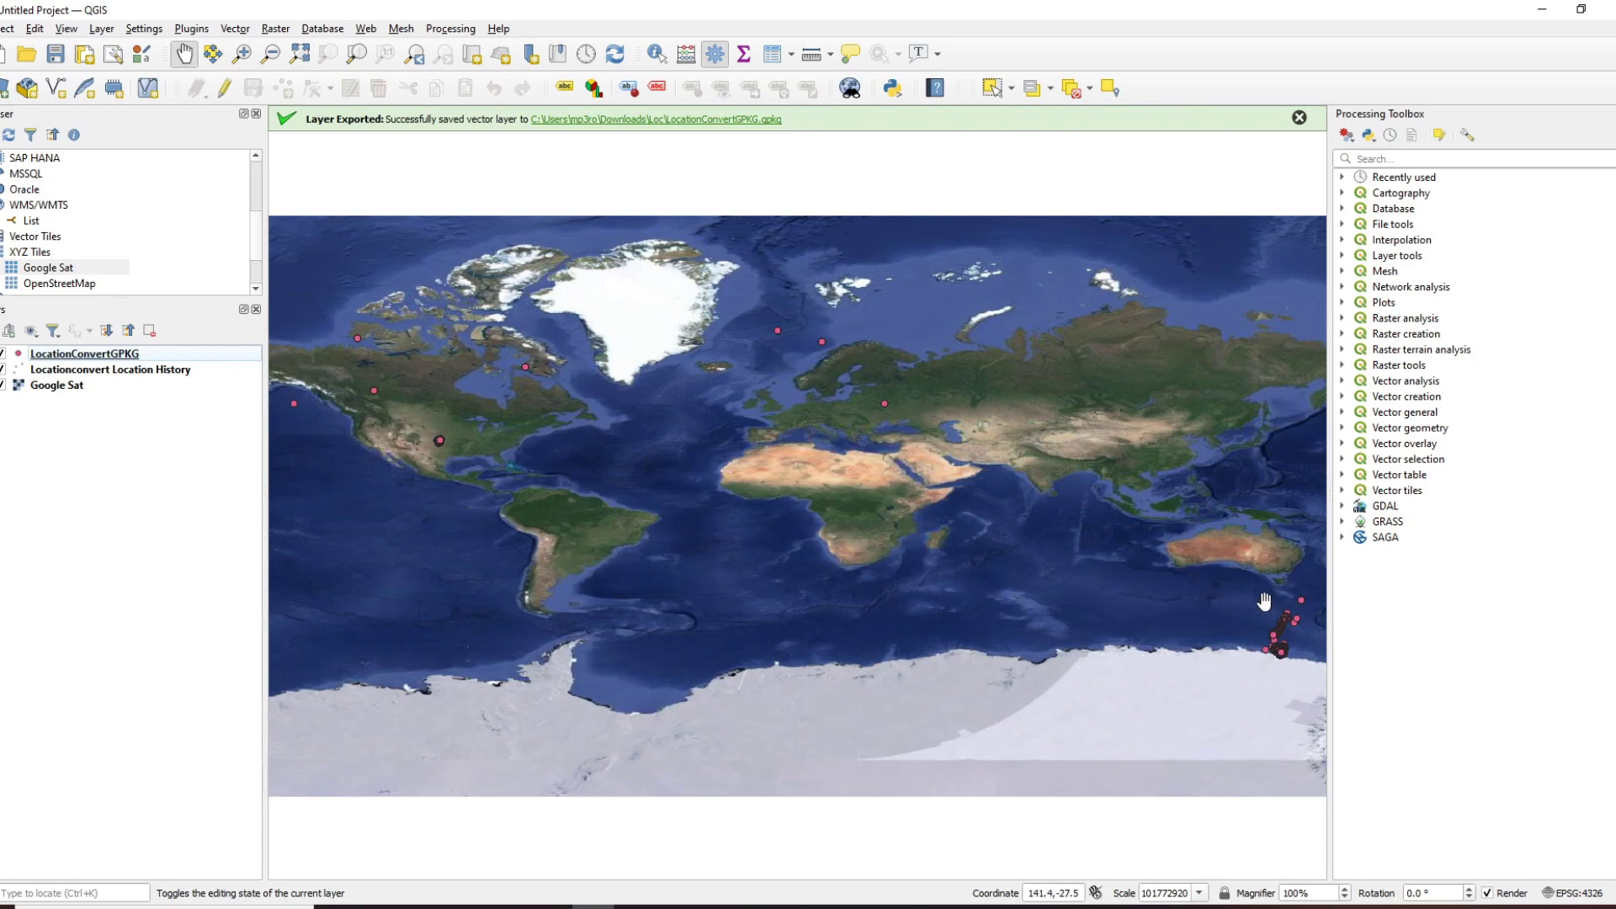
scroll(1284, 601, "up", 3)
scroll(1279, 615, "up", 1)
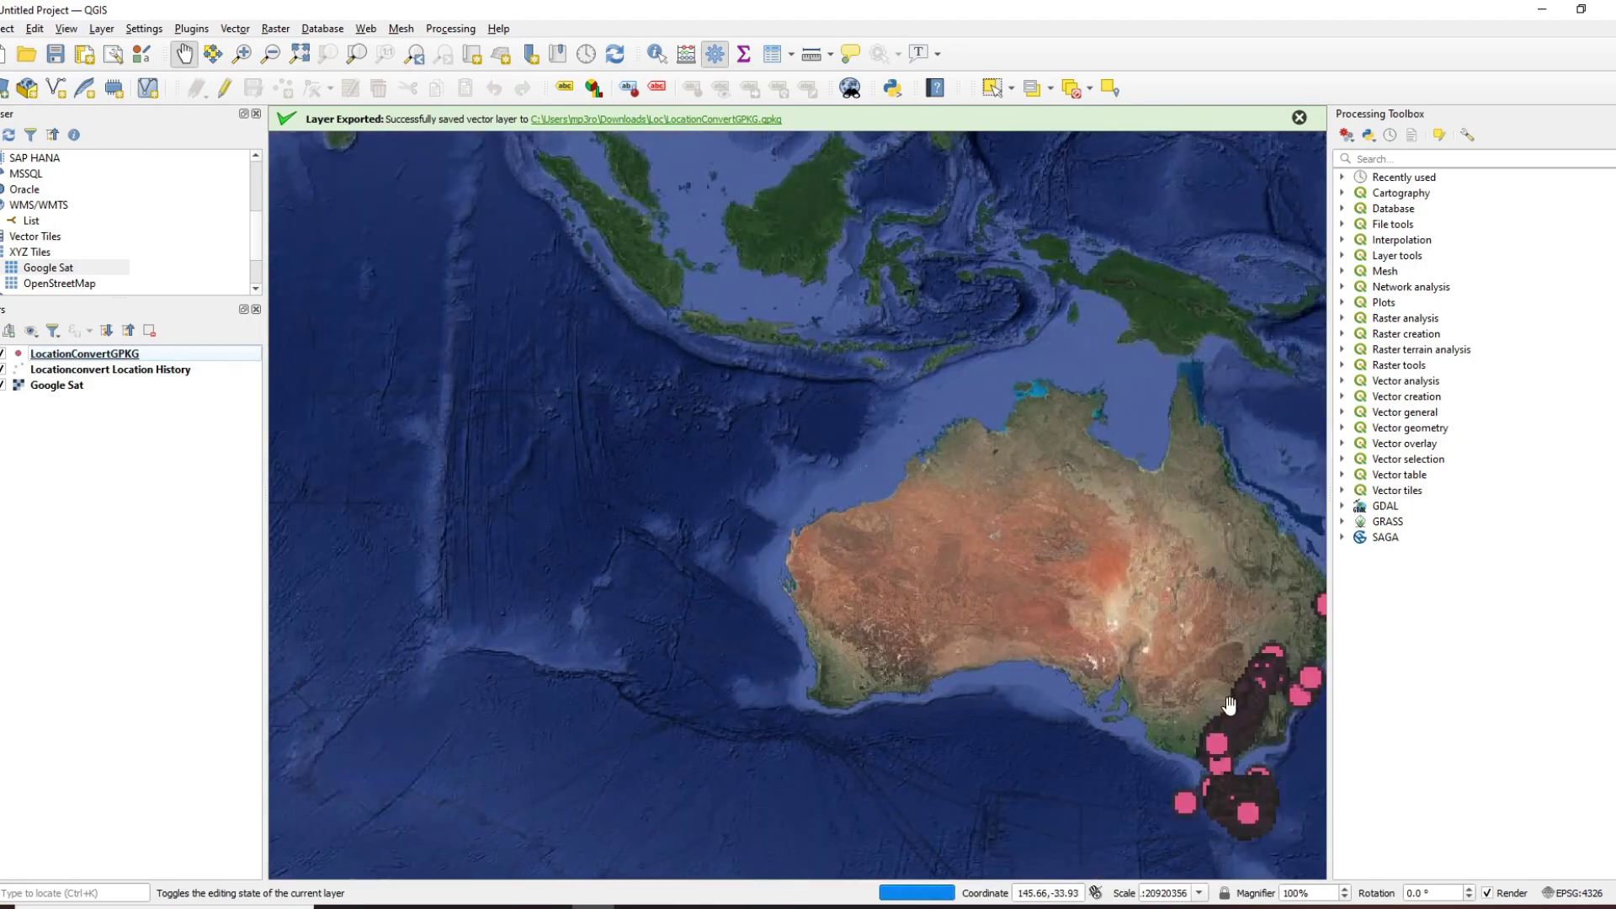
left_click_drag(1229, 706, 1018, 673)
scroll(1007, 699, "up", 2)
scroll(1007, 699, "up", 3)
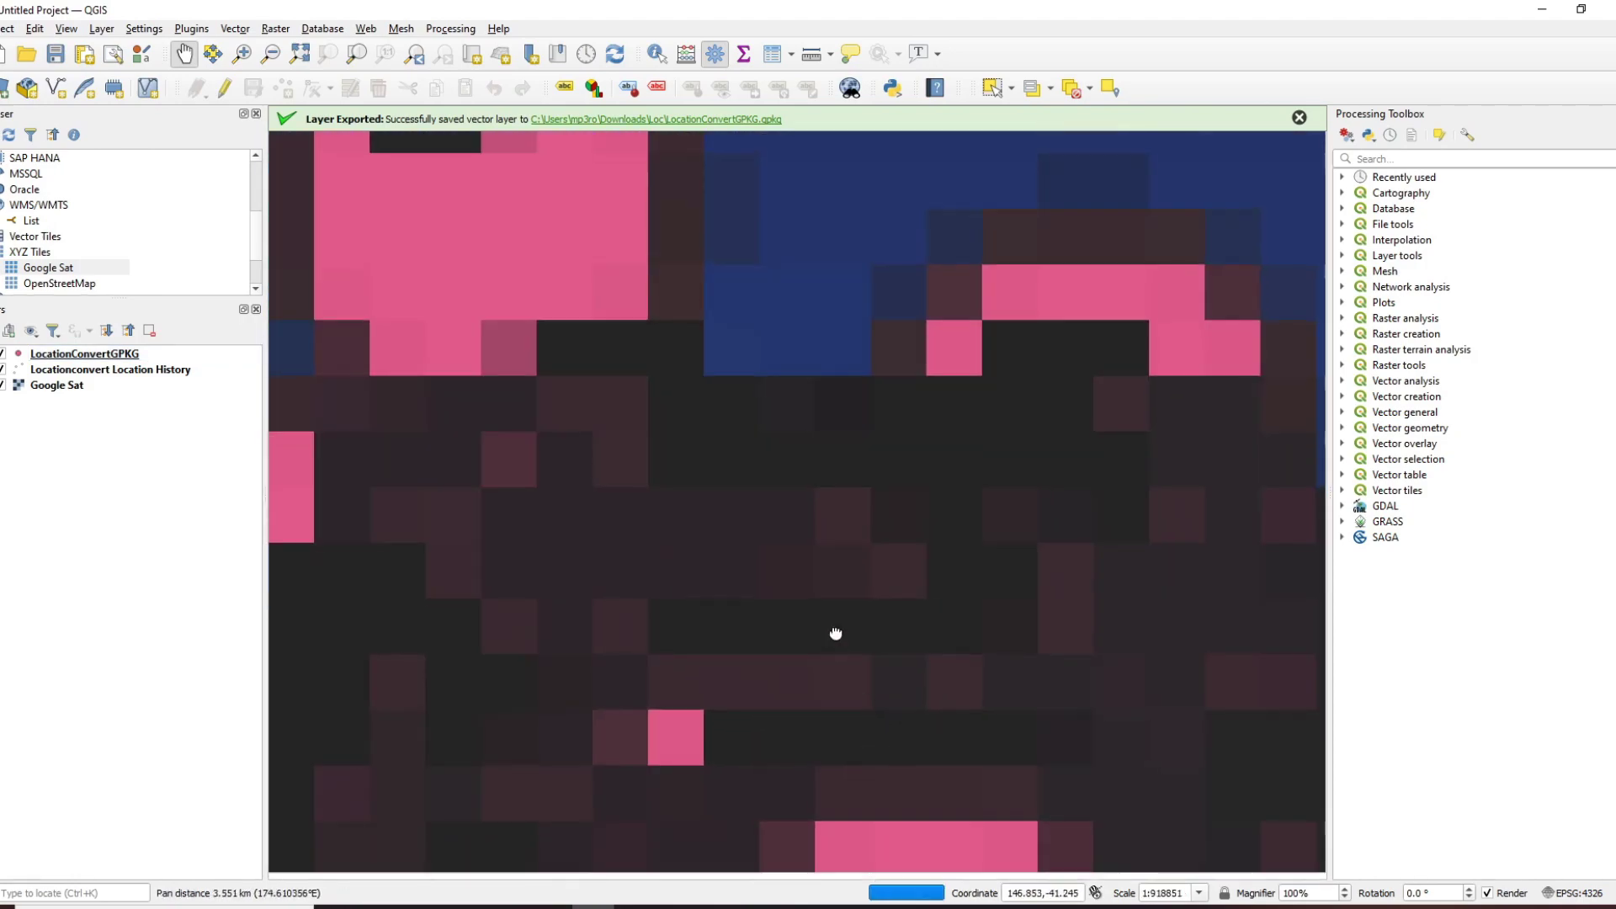
left_click_drag(836, 633, 812, 552)
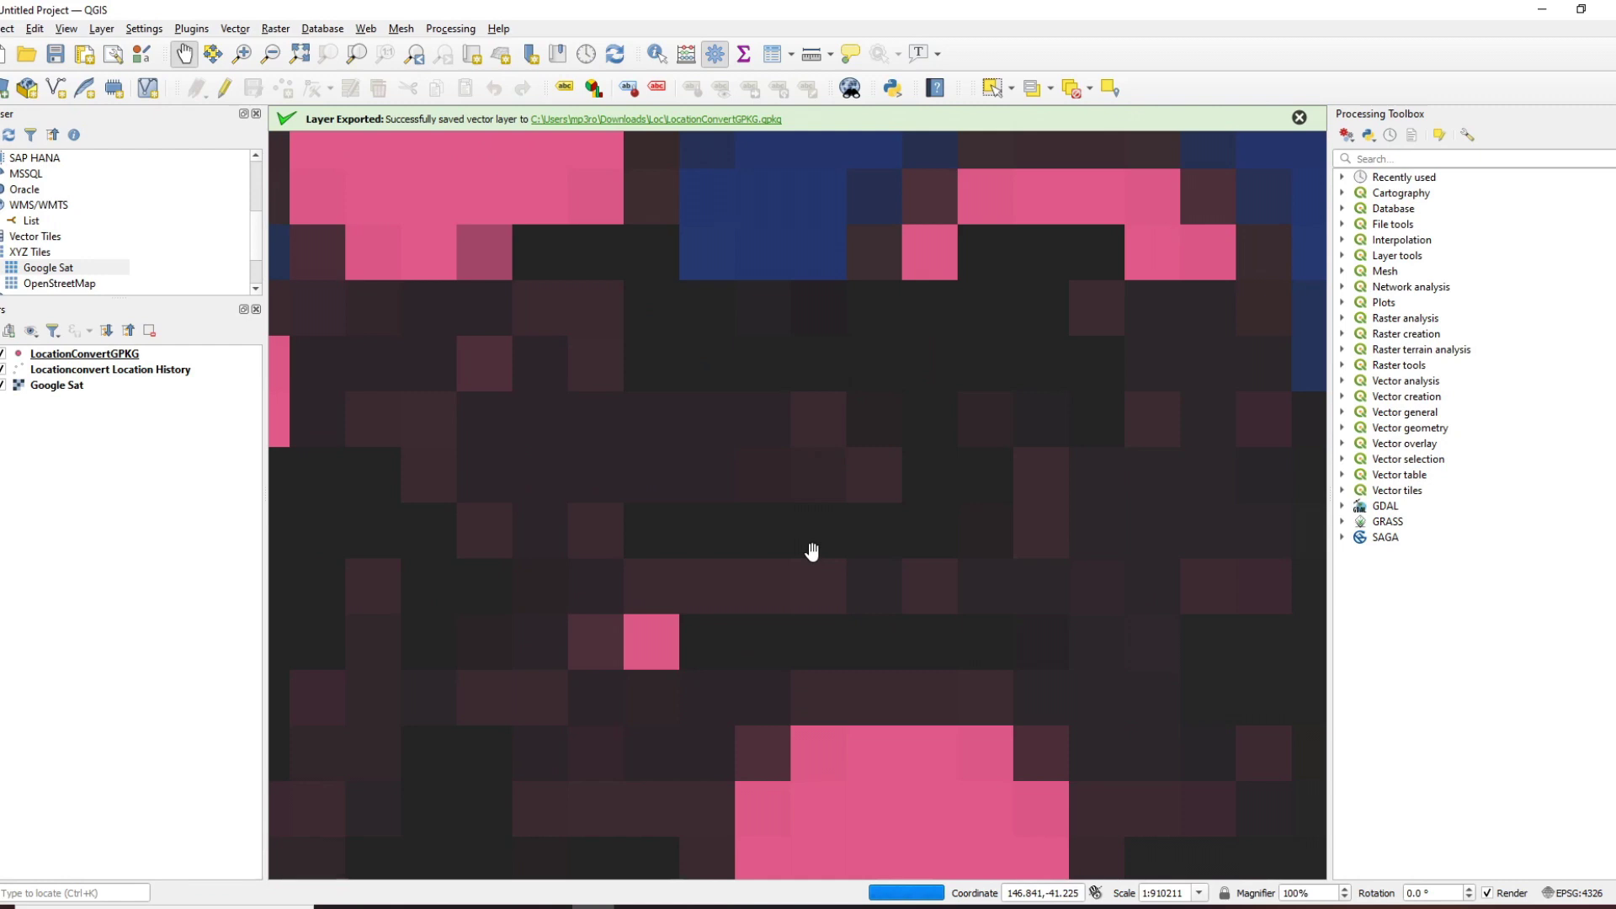
Hide the original location history layer and bring up the LocationConvertGPKG attribute table.
left_click(3, 371)
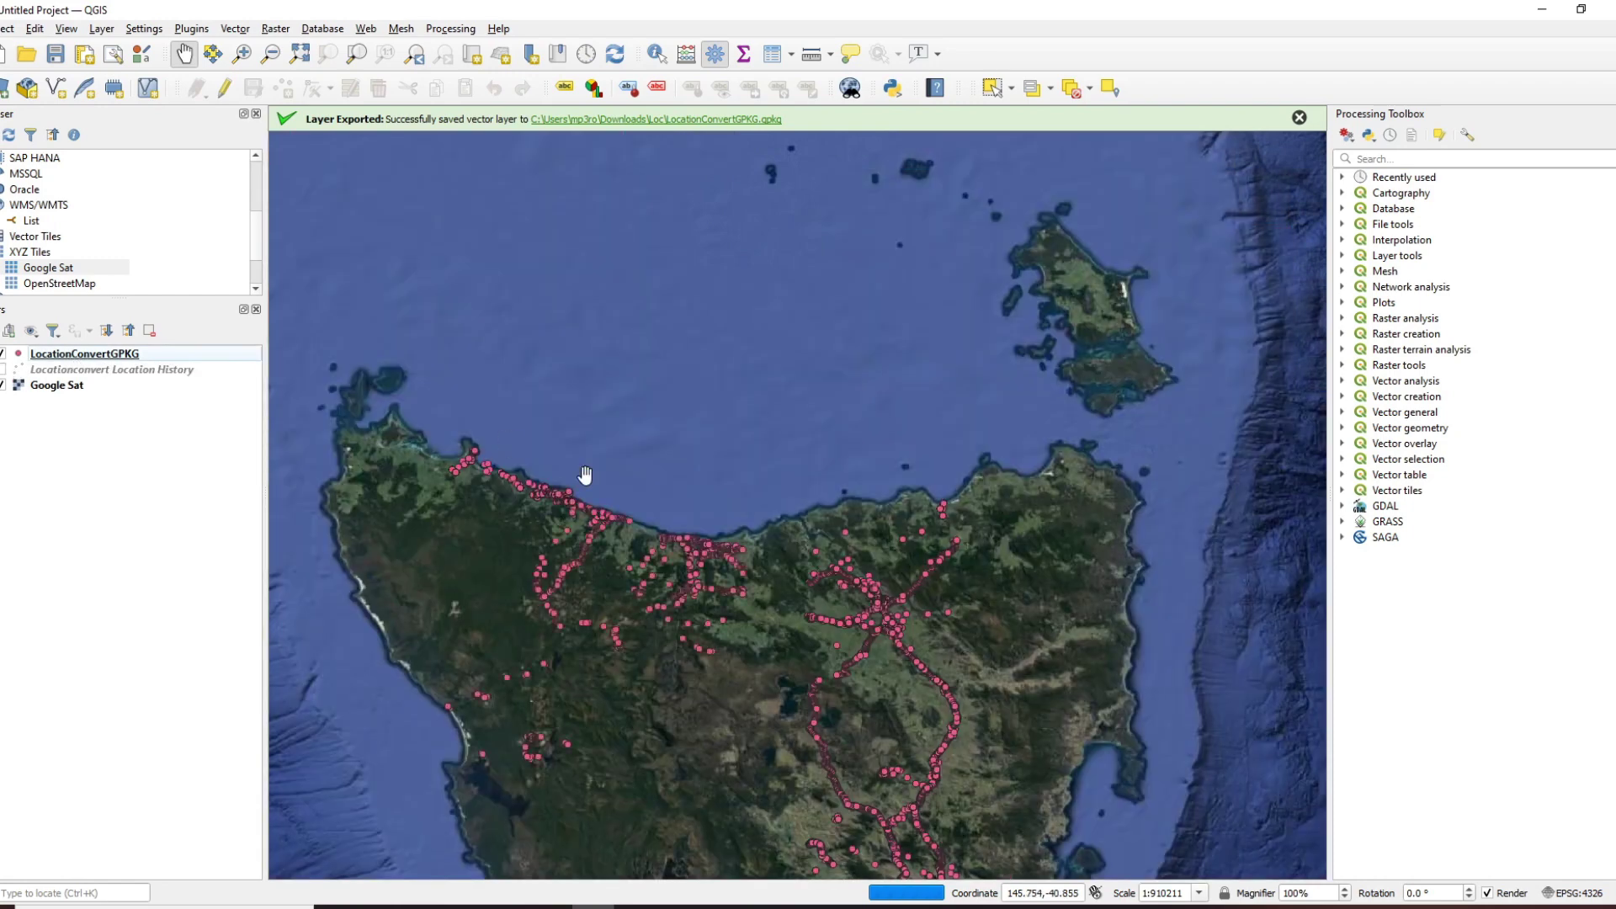
scroll(875, 656, "up", 1)
left_click_drag(914, 643, 842, 620)
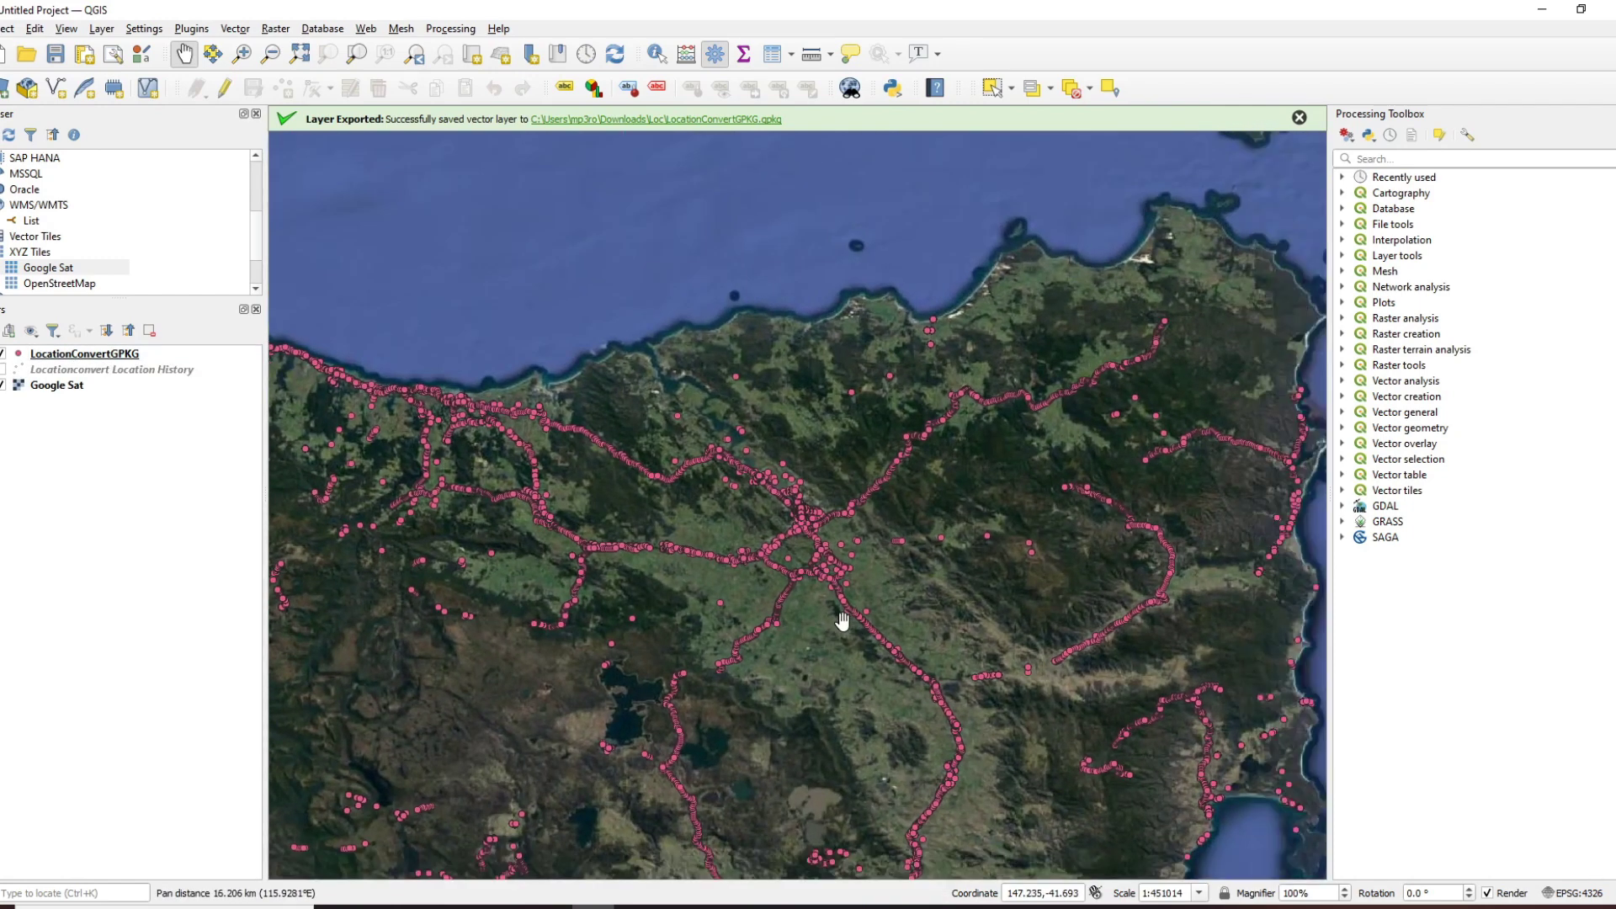
scroll(990, 646, "up", 1)
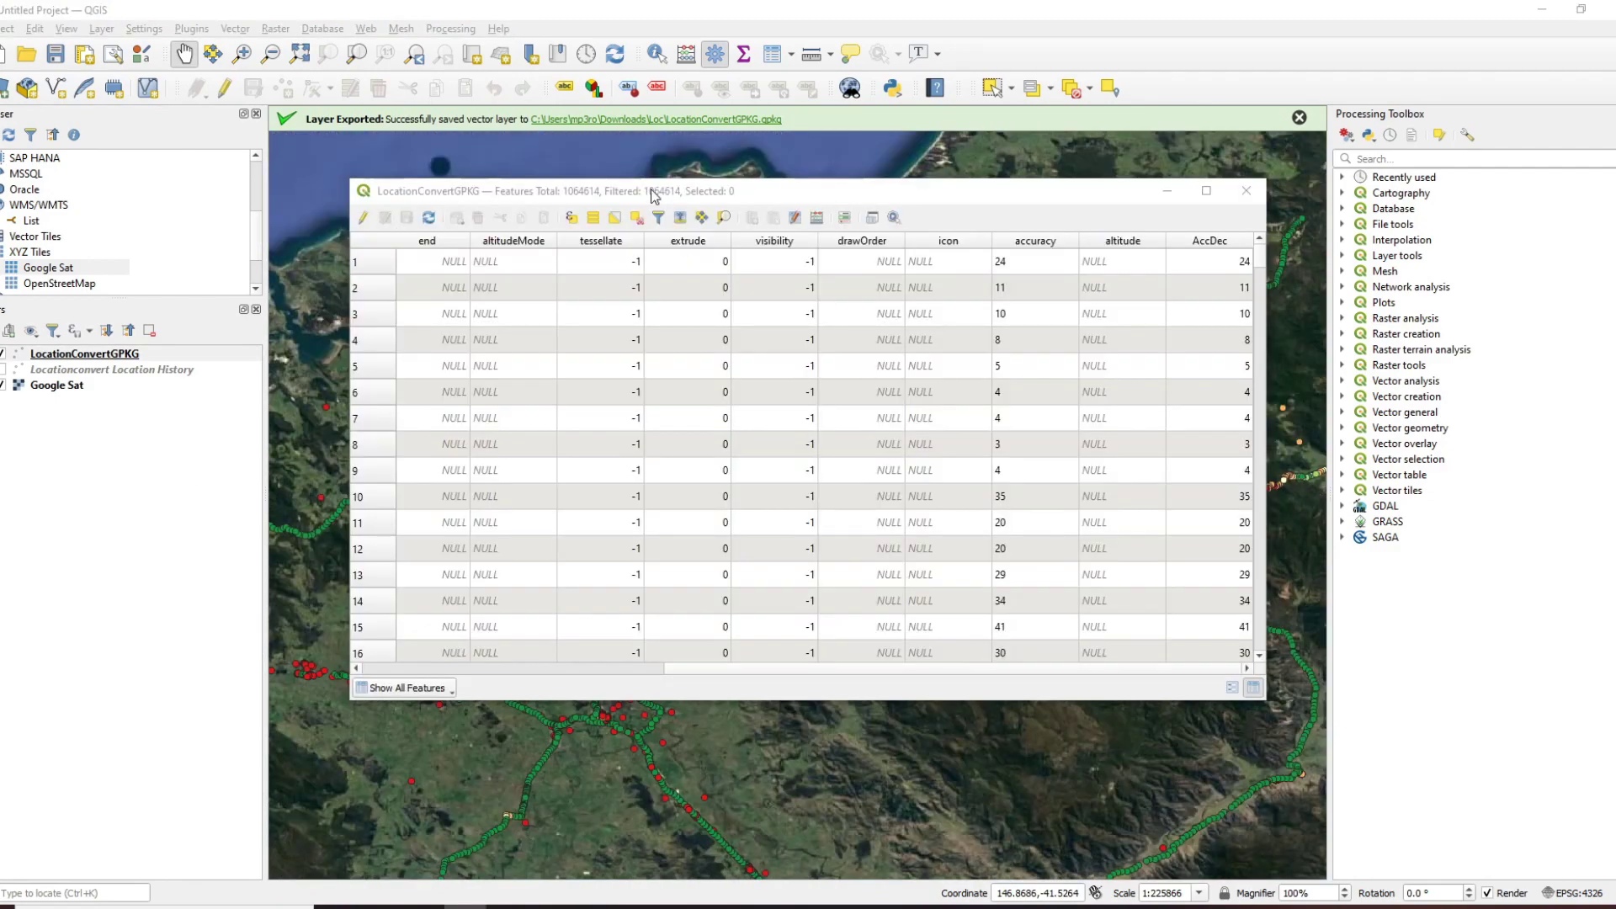
left_click_drag(650, 188, 710, 145)
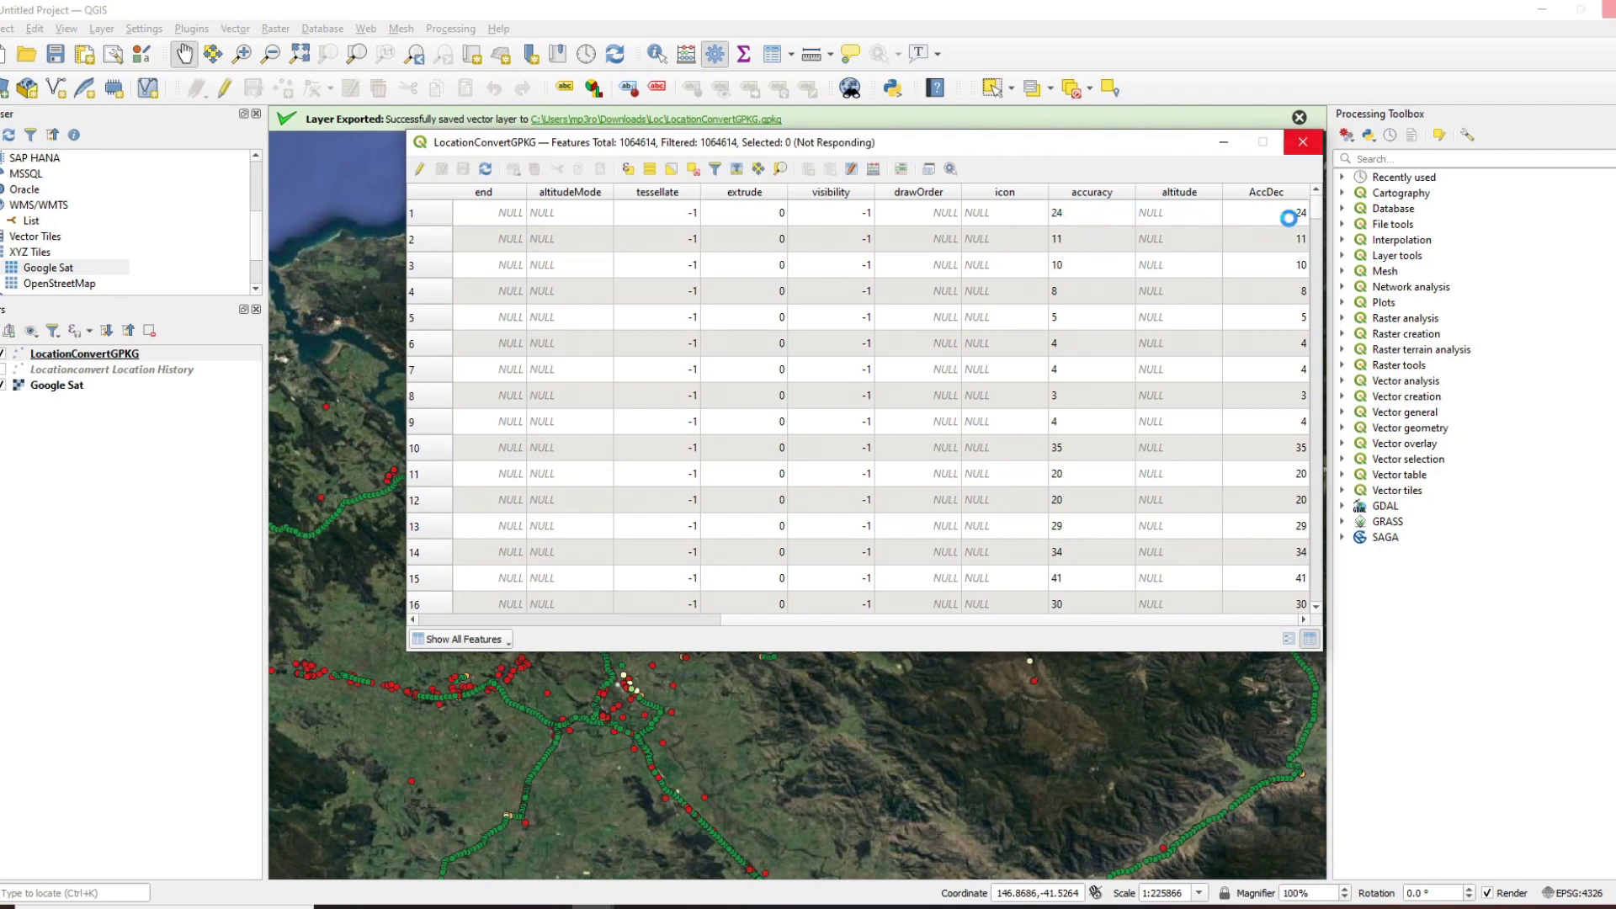
Close the attribute table after reviewing accuracy, and pan the map slightly down over northern Tasmania.
left_click(1222, 143)
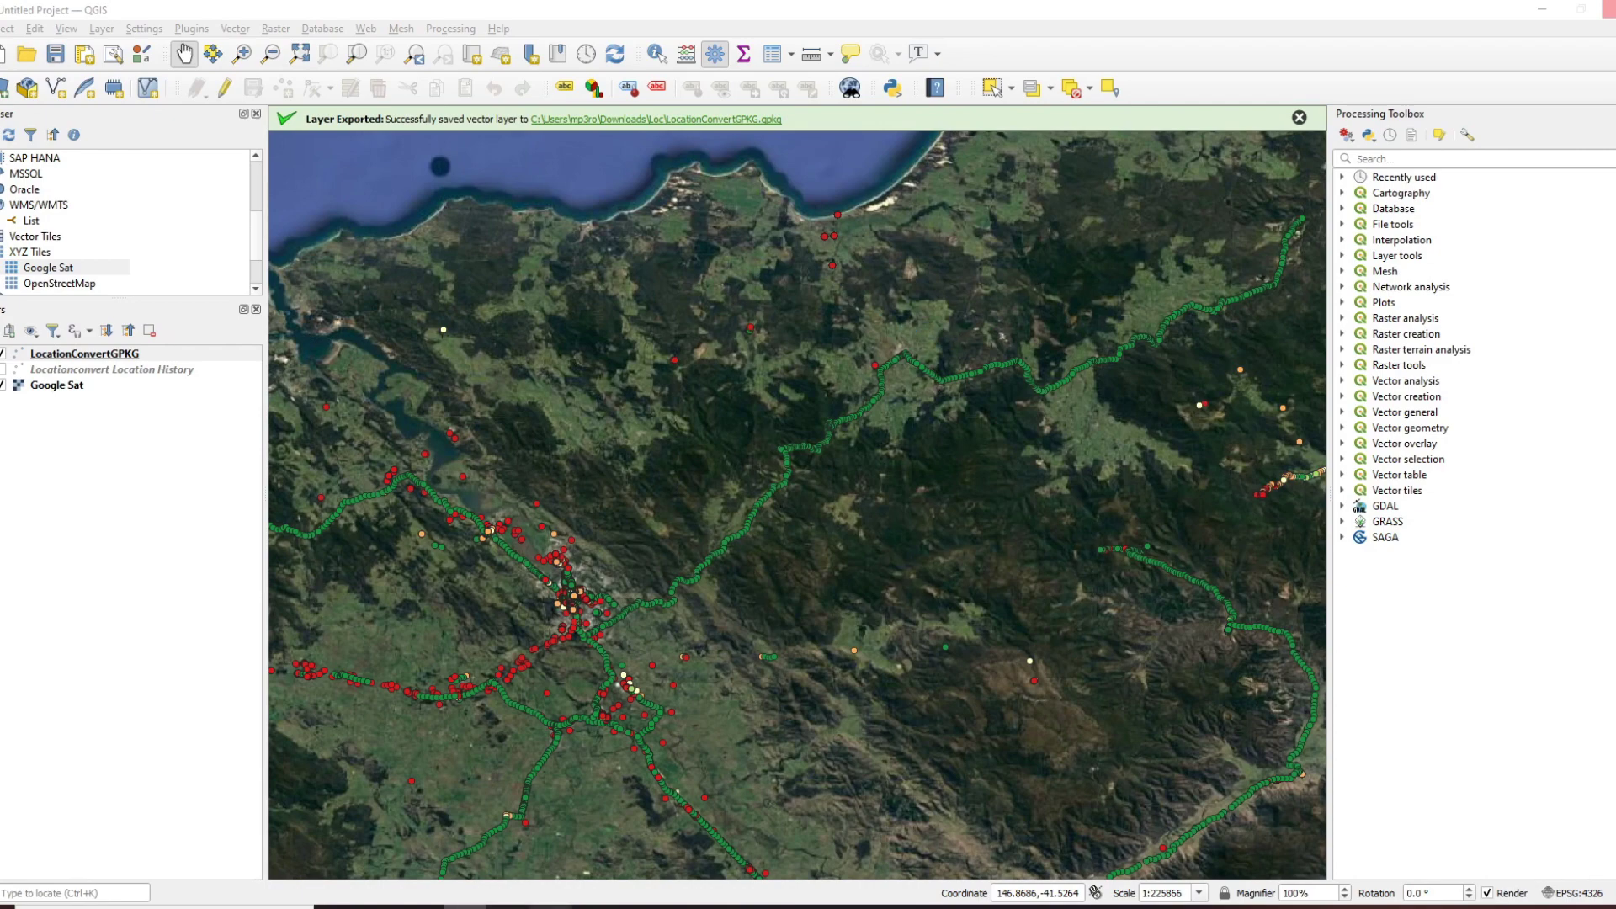
mouse_move(593, 907)
left_click(758, 808)
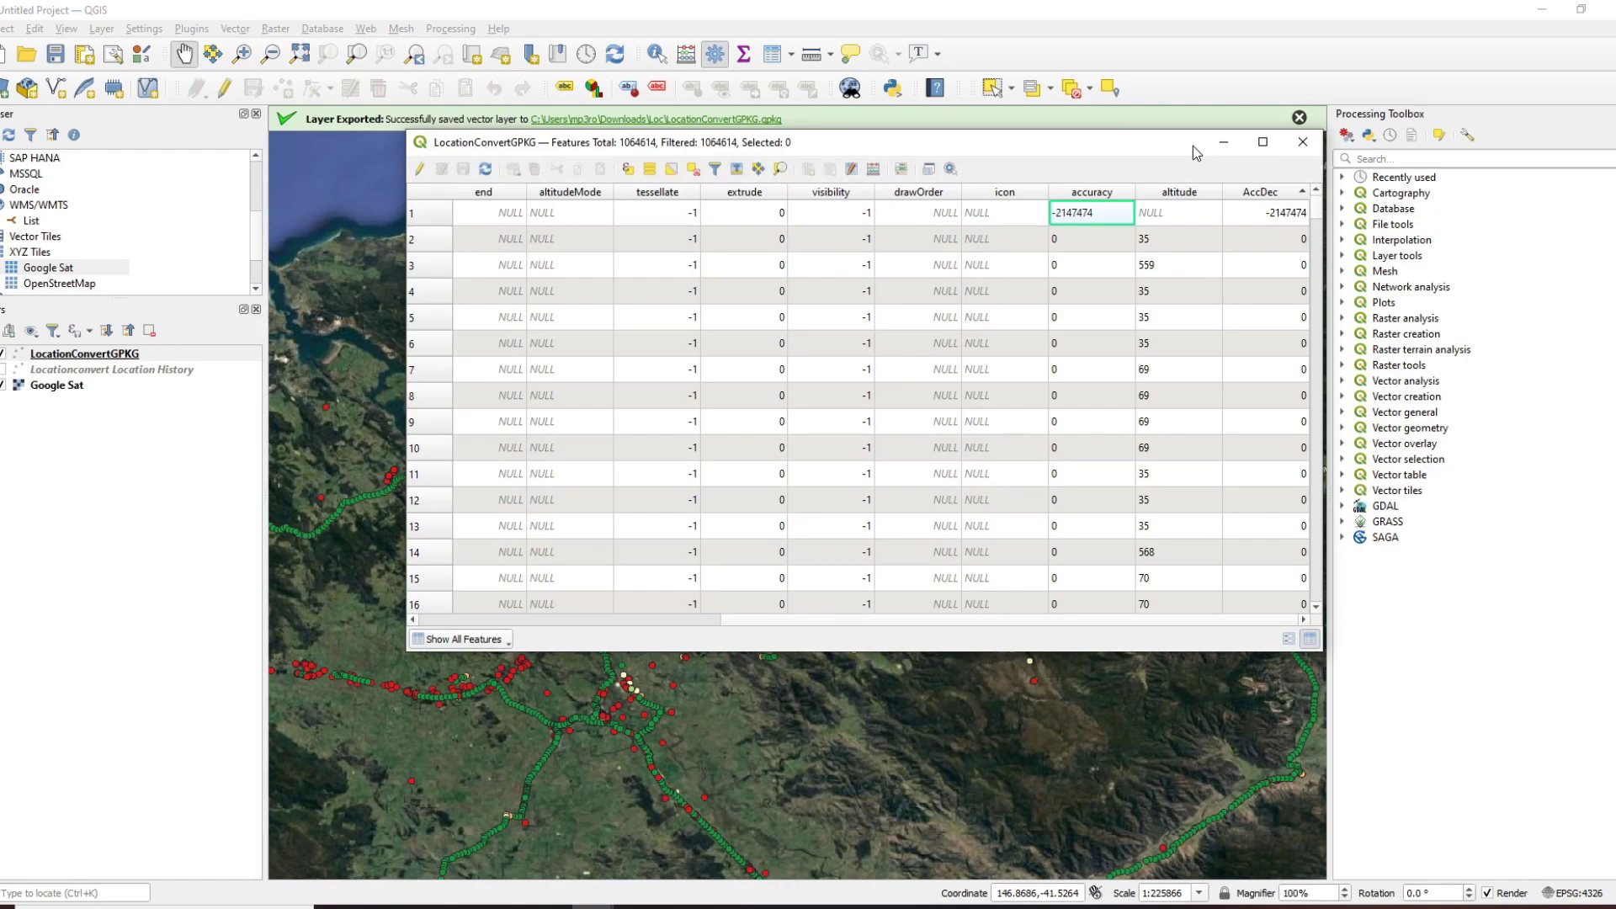
left_click(1297, 141)
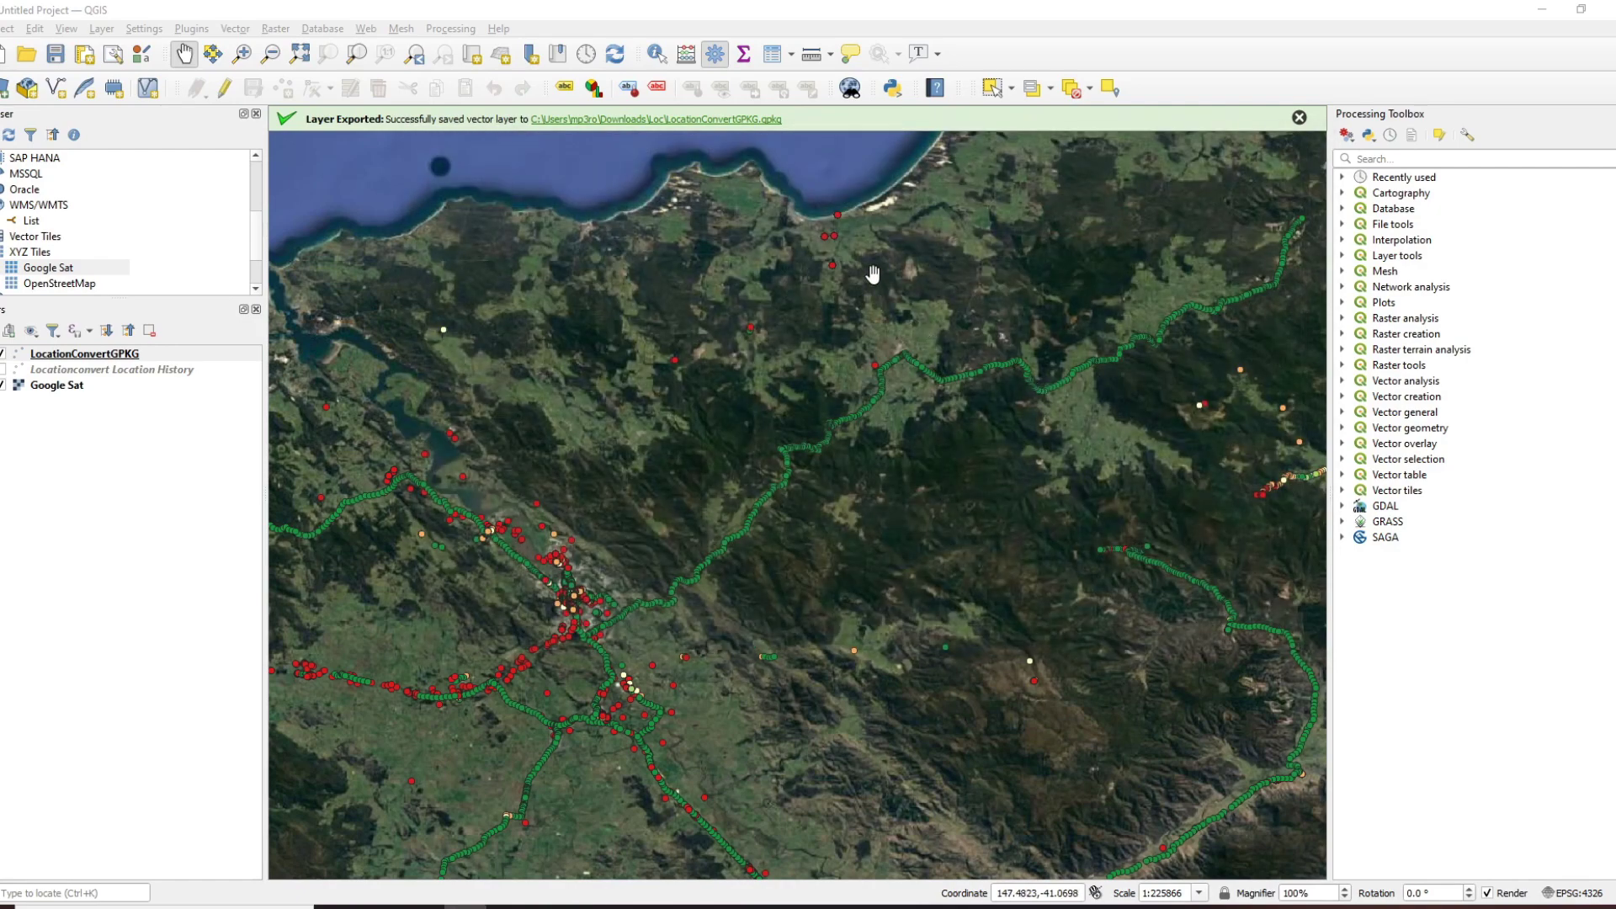
left_click_drag(870, 267, 869, 334)
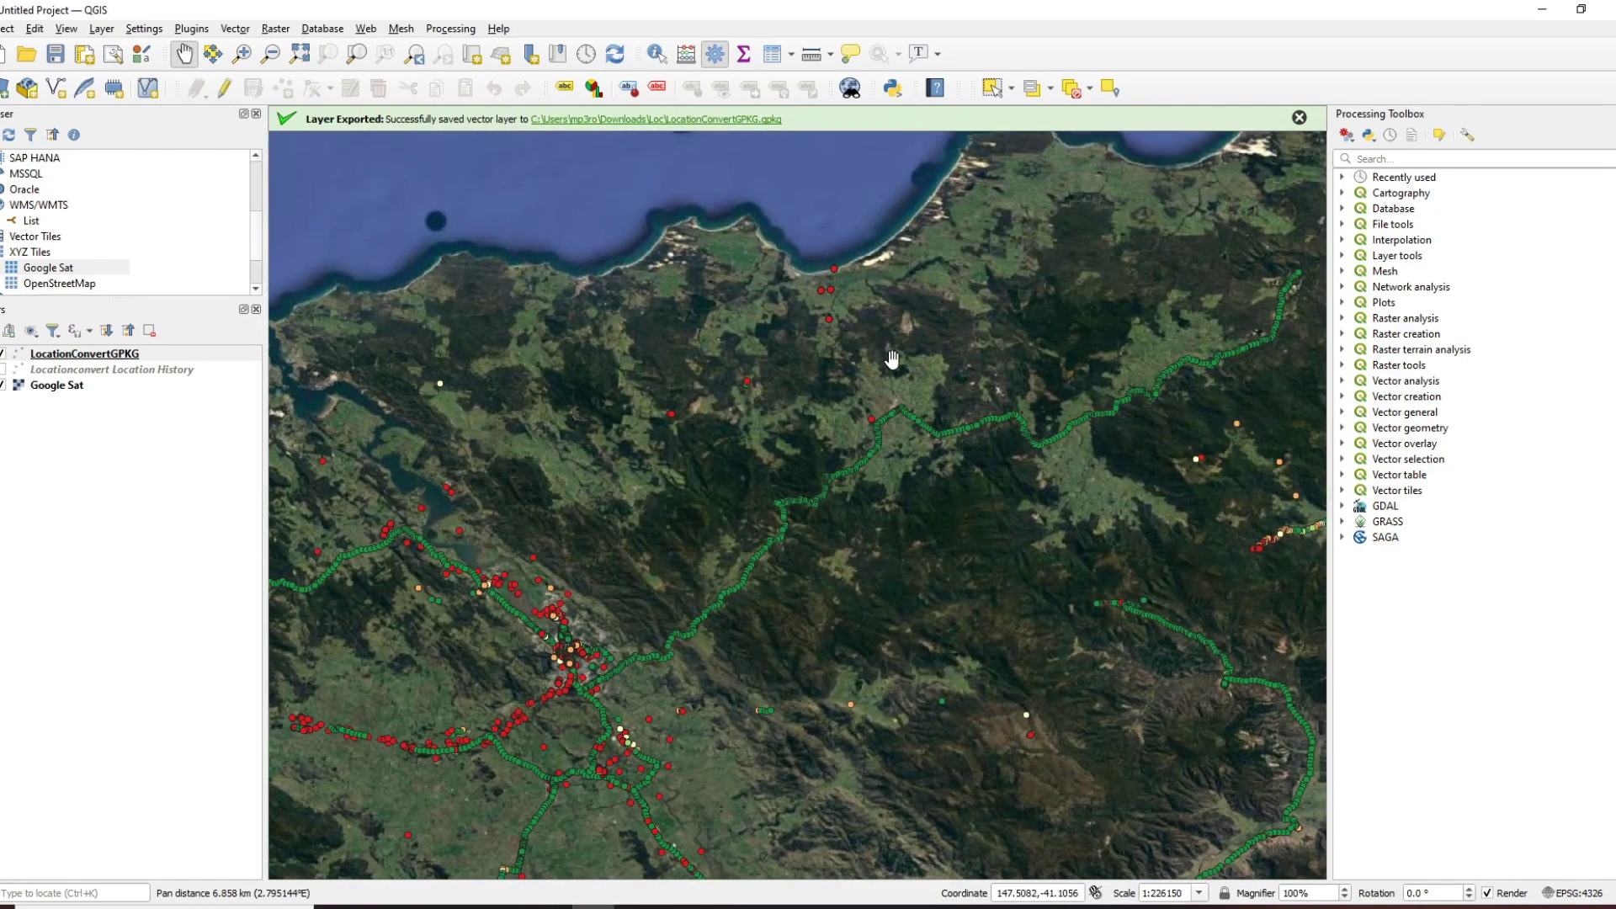
left_click(656, 53)
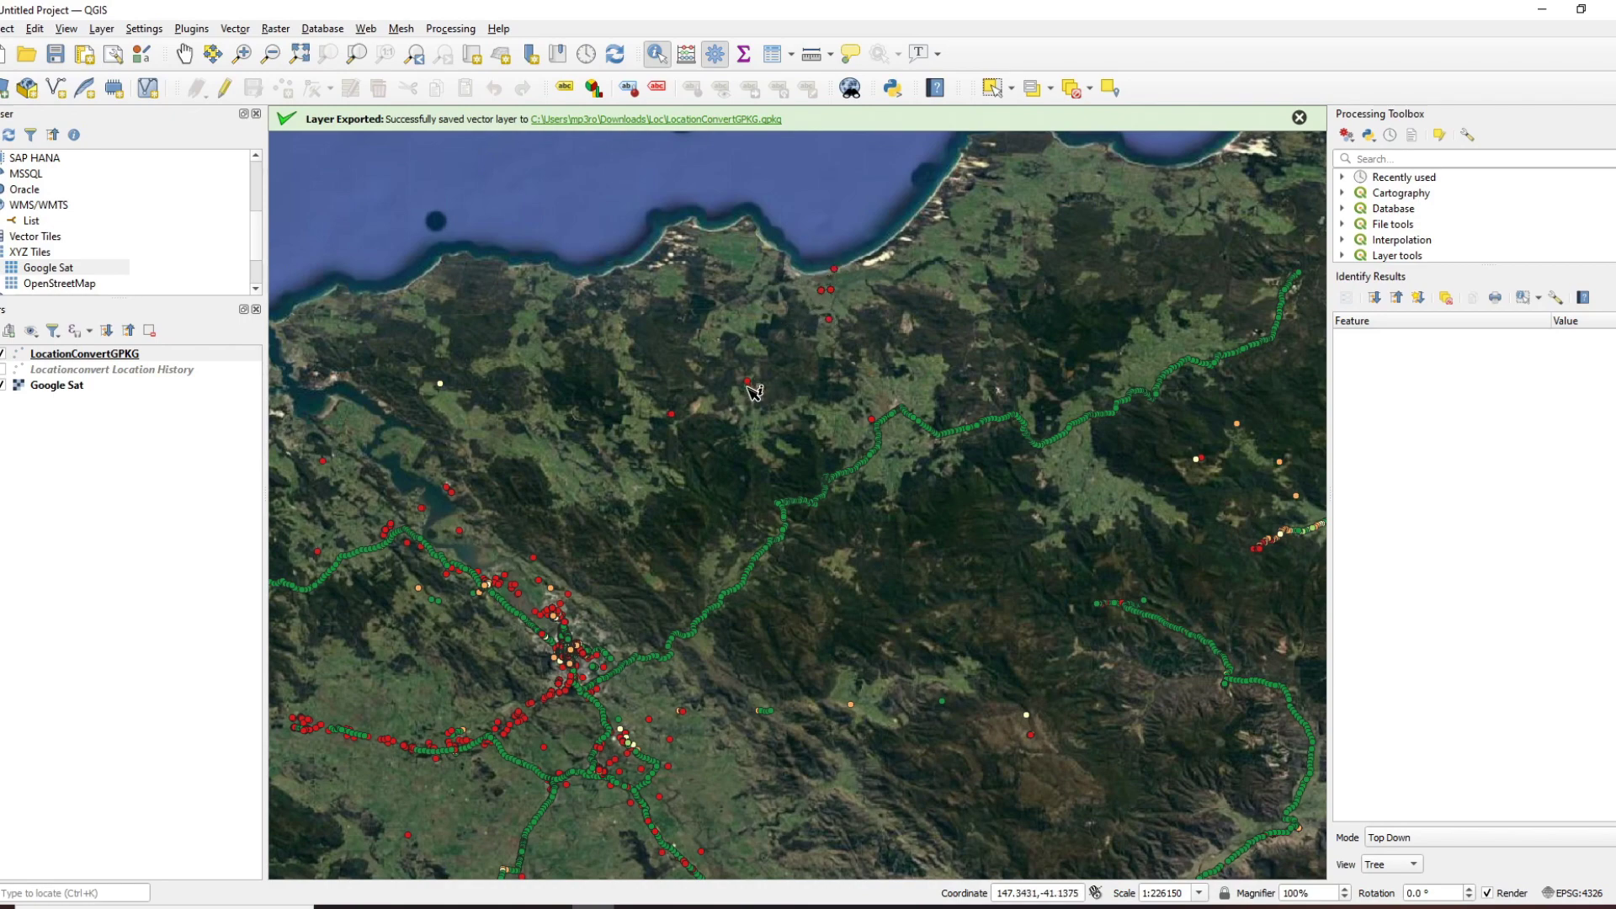
Identify a northern-coast point, widen the results panel, and read accuracy/AccDec 5000 and its 2015-08-16 timestamp.
left_click(834, 270)
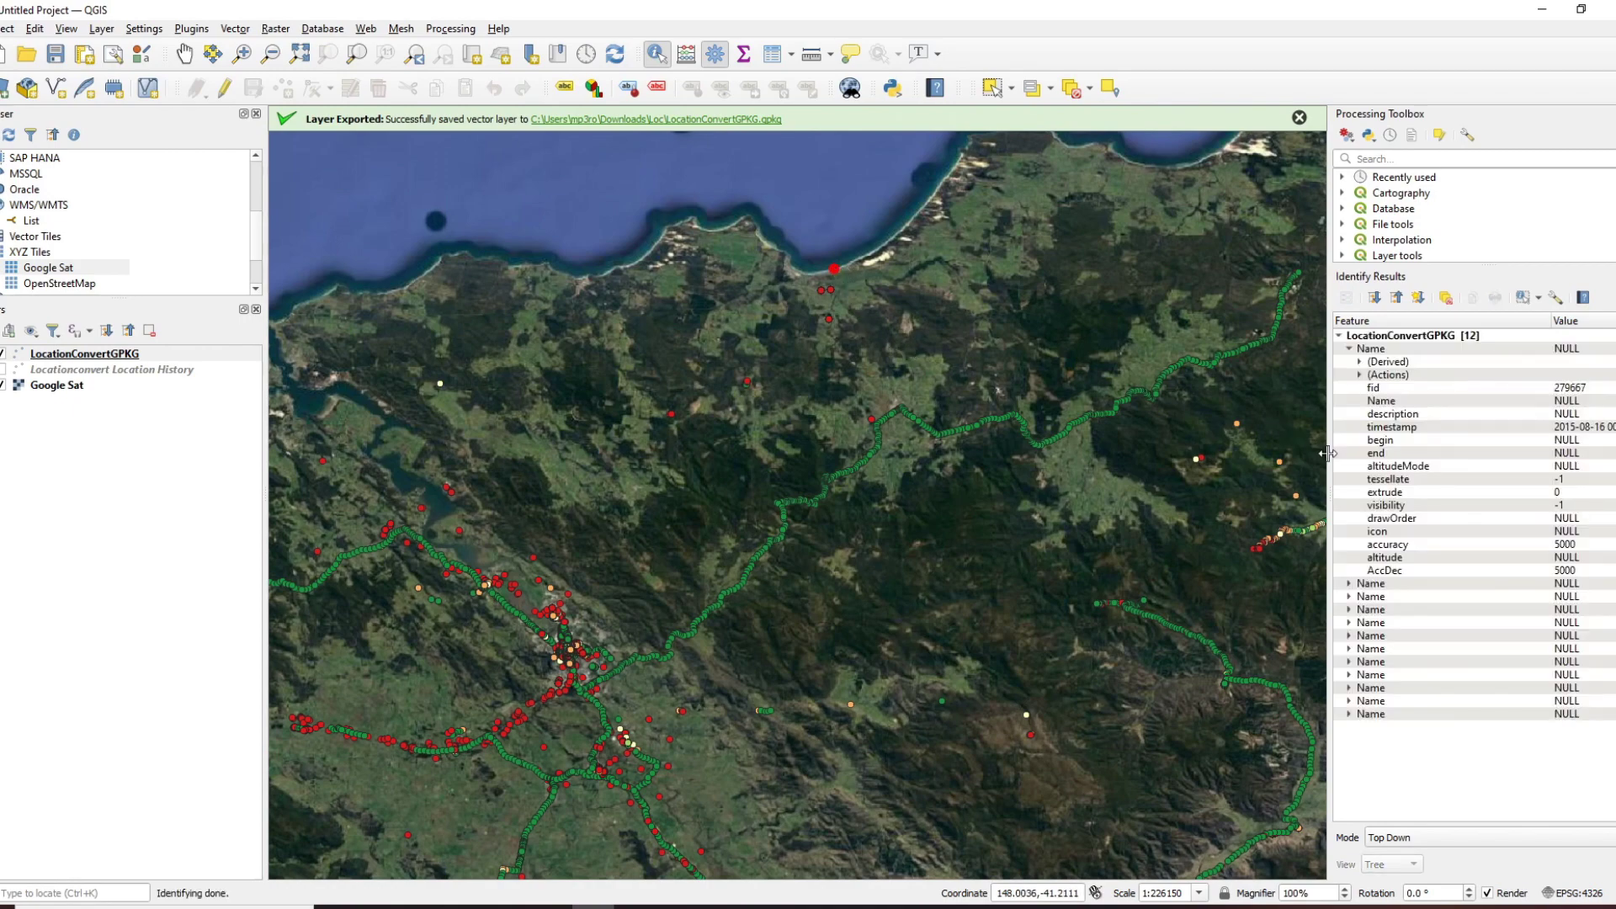
left_click_drag(1332, 457, 1210, 479)
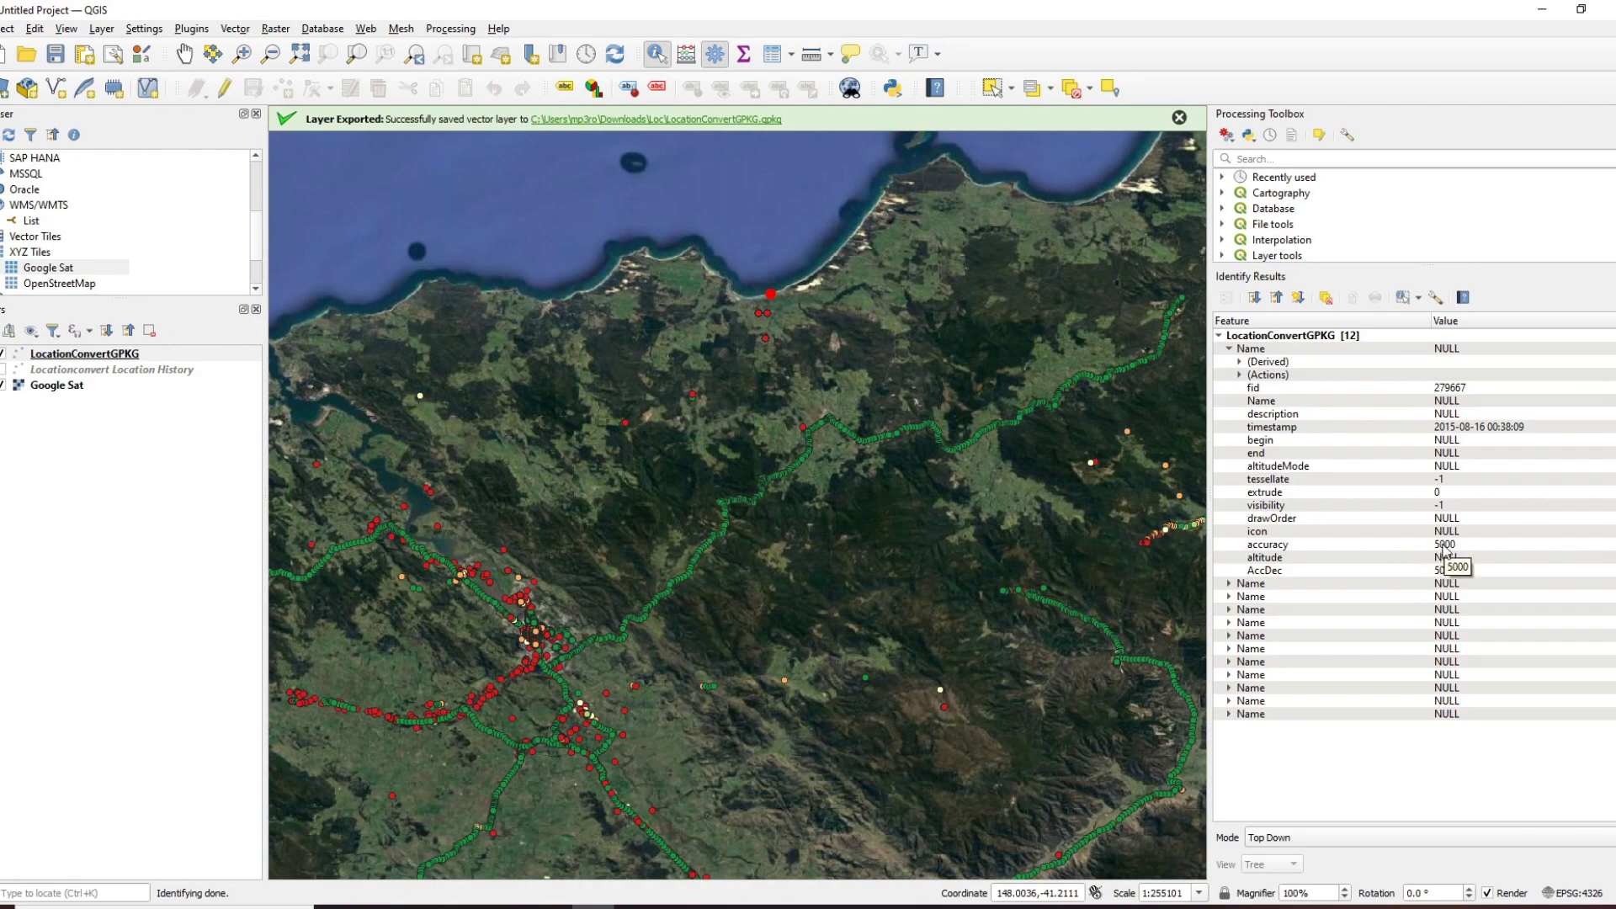
left_click(1444, 548)
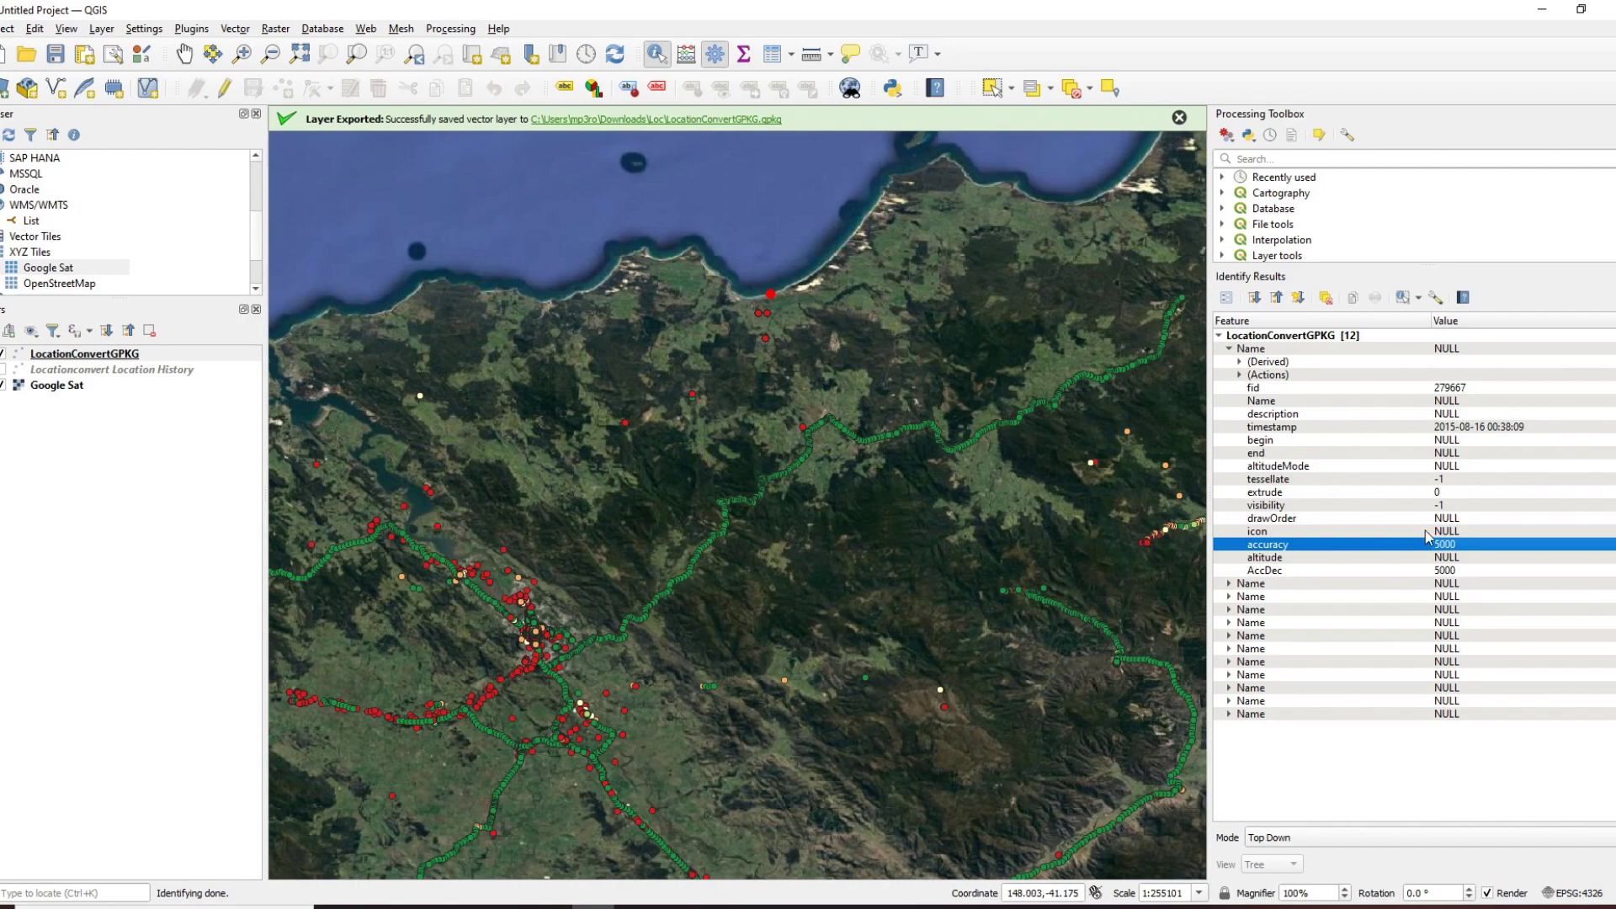
left_click(1451, 572)
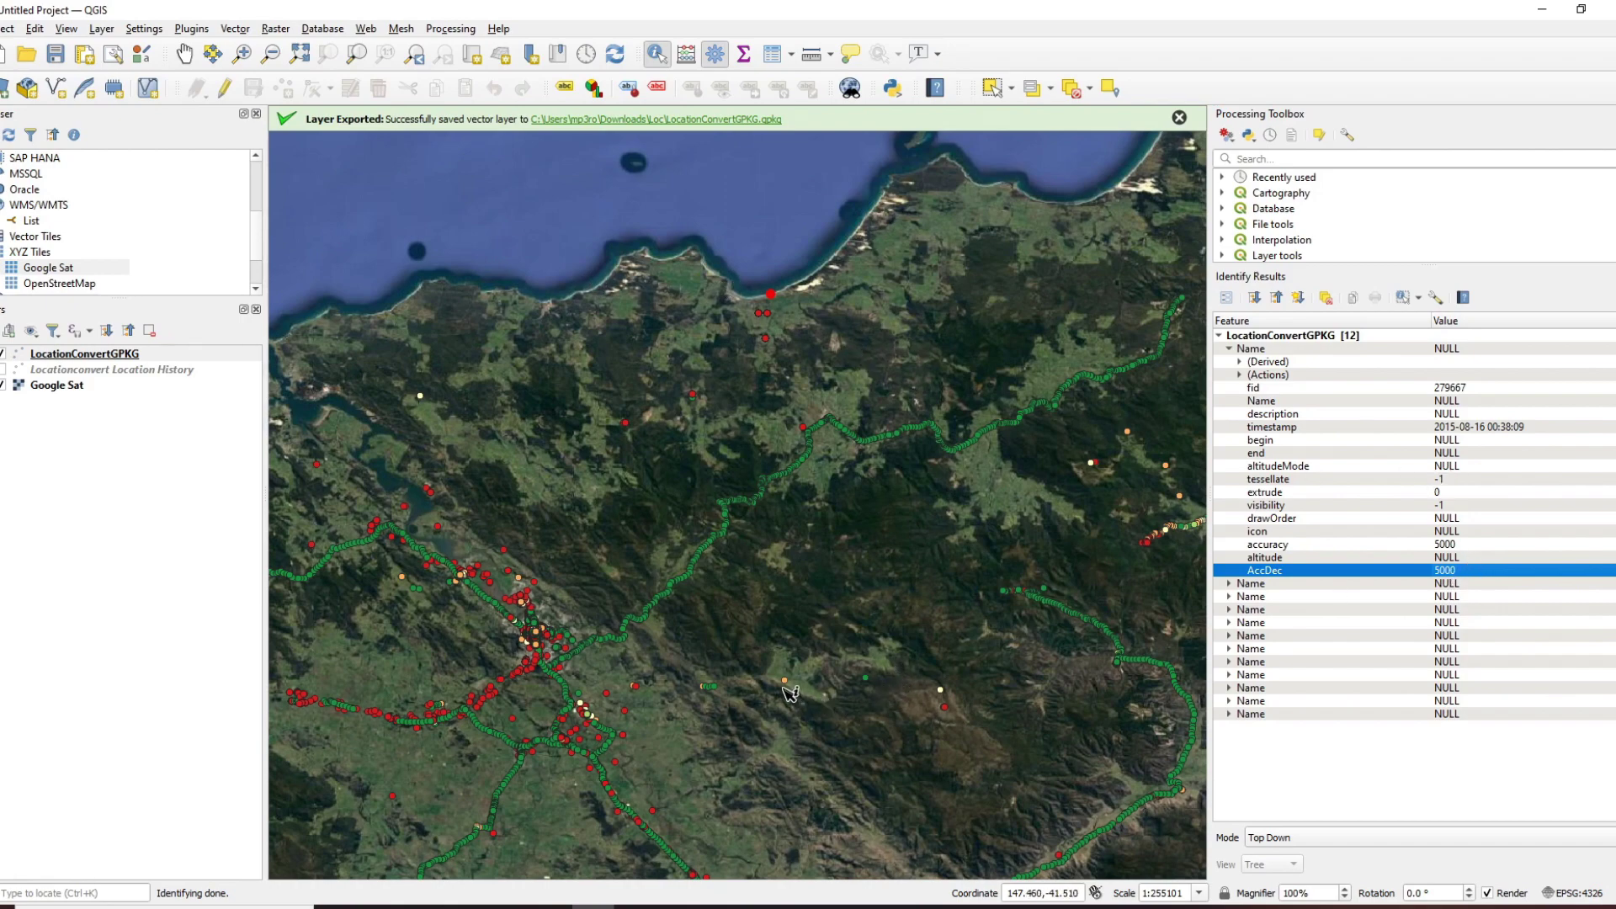
left_click(1466, 427)
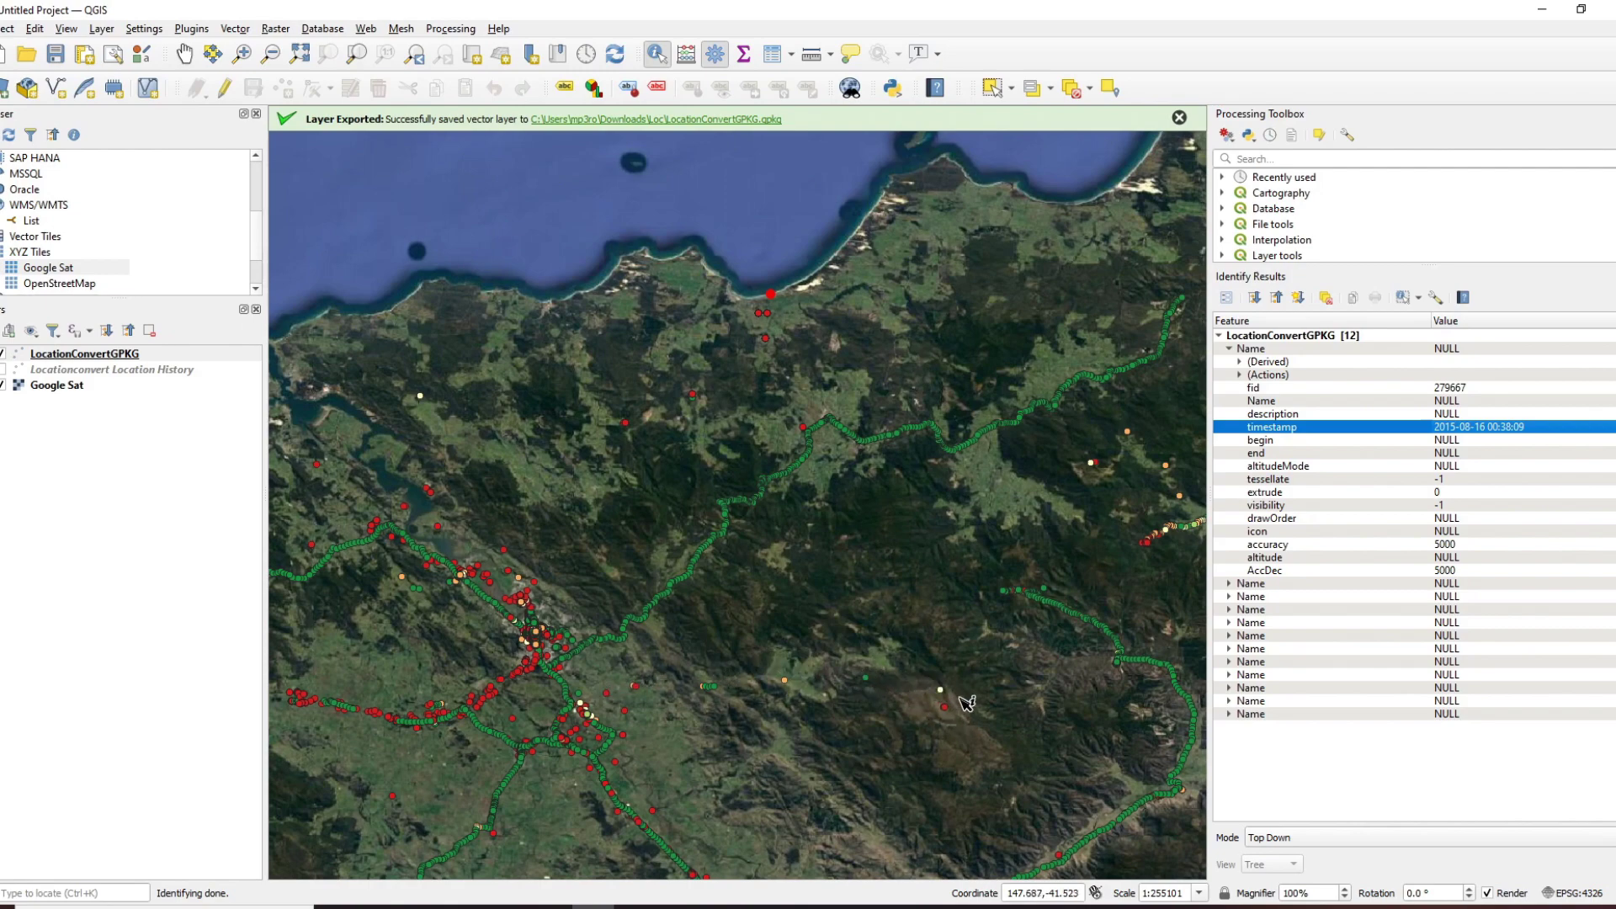
left_click(830, 54)
left_click(835, 79)
left_click_drag(827, 329, 1279, 236)
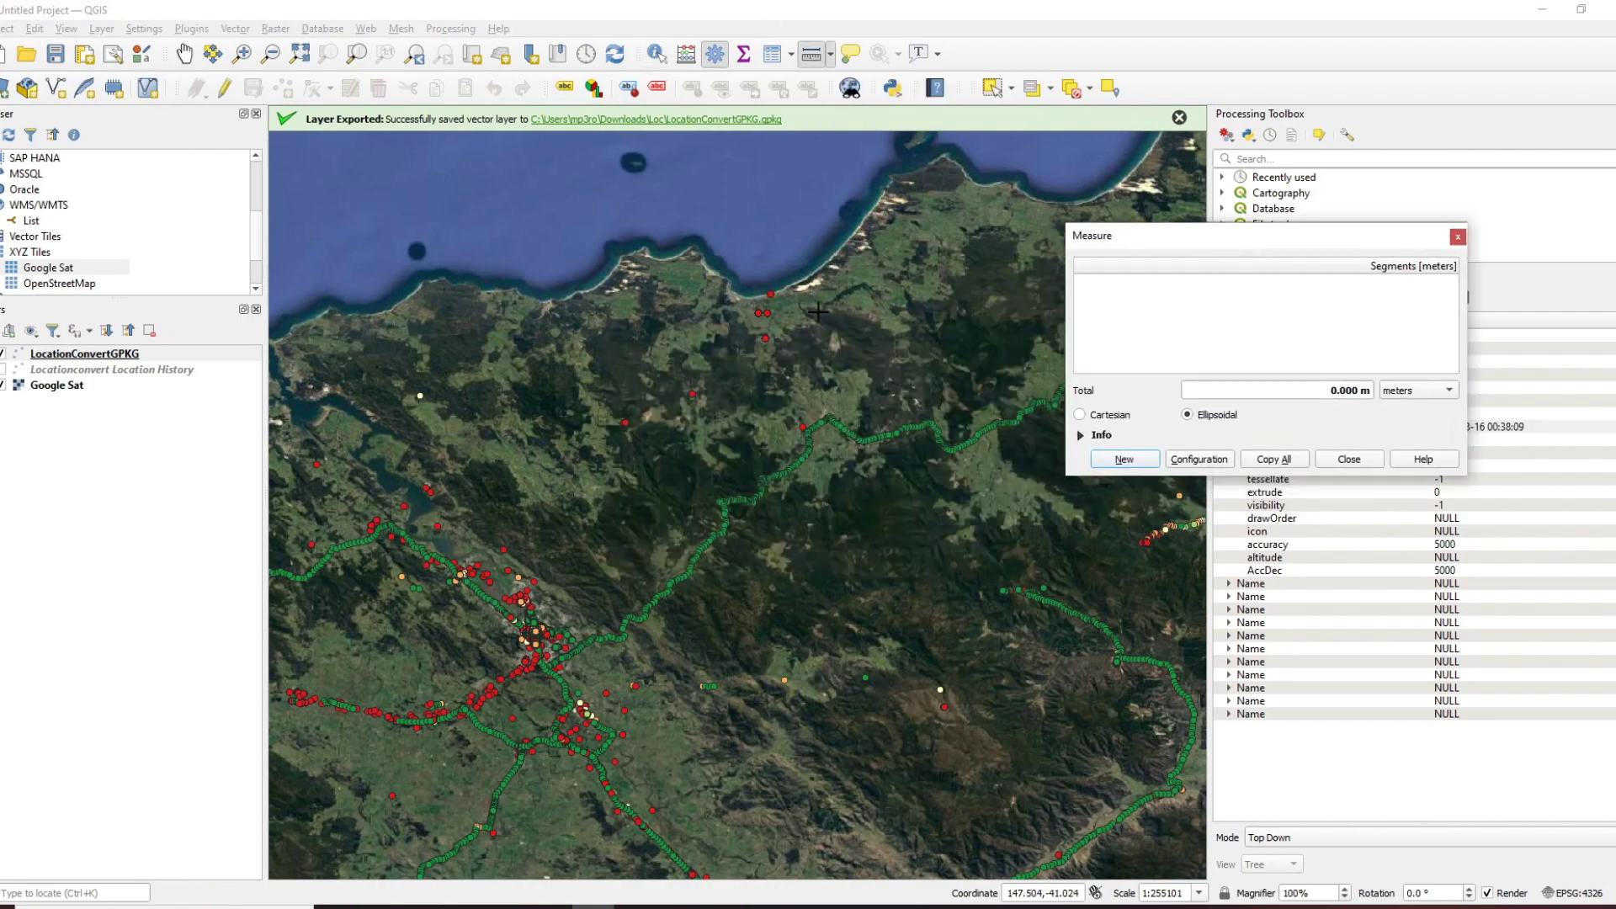
left_click(771, 298)
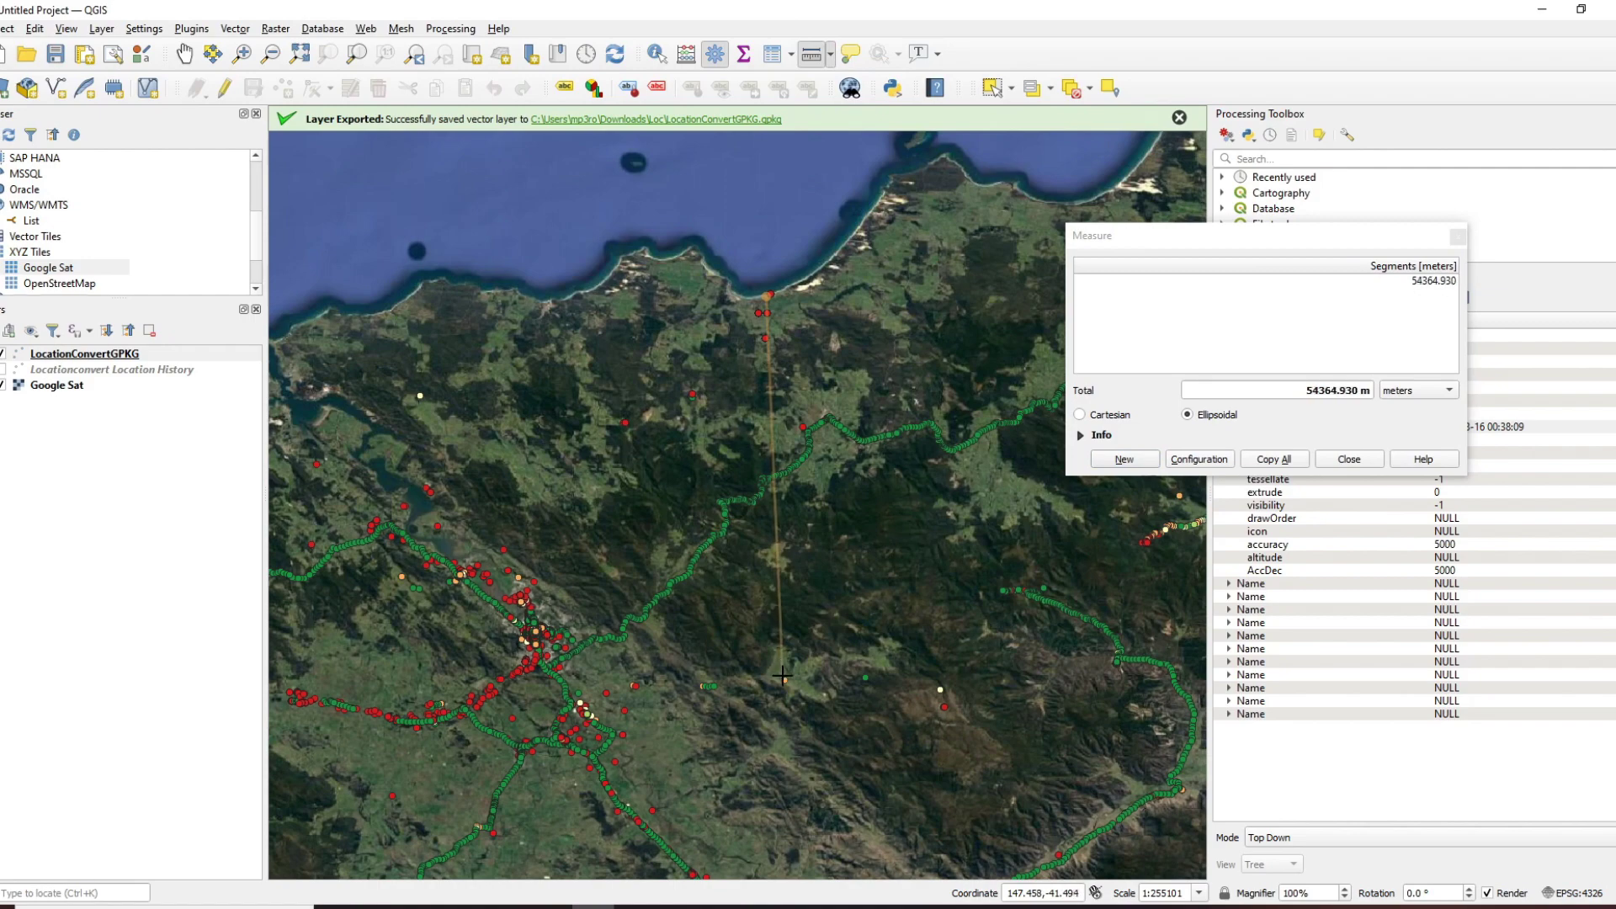
left_click(1459, 236)
left_click(1459, 547)
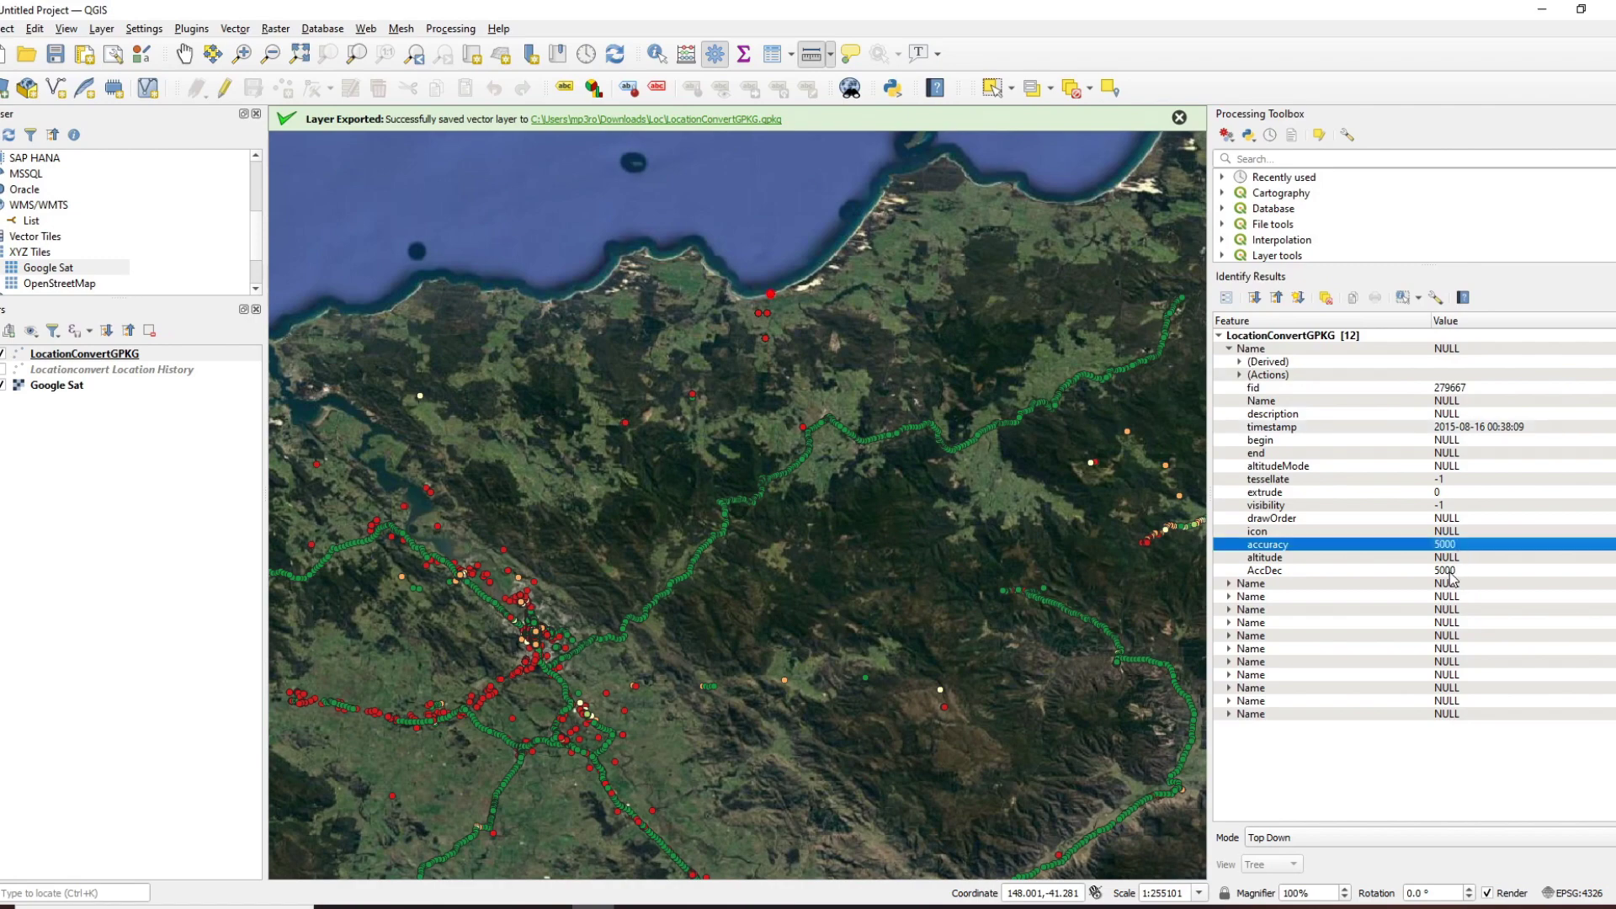
left_click(1450, 573)
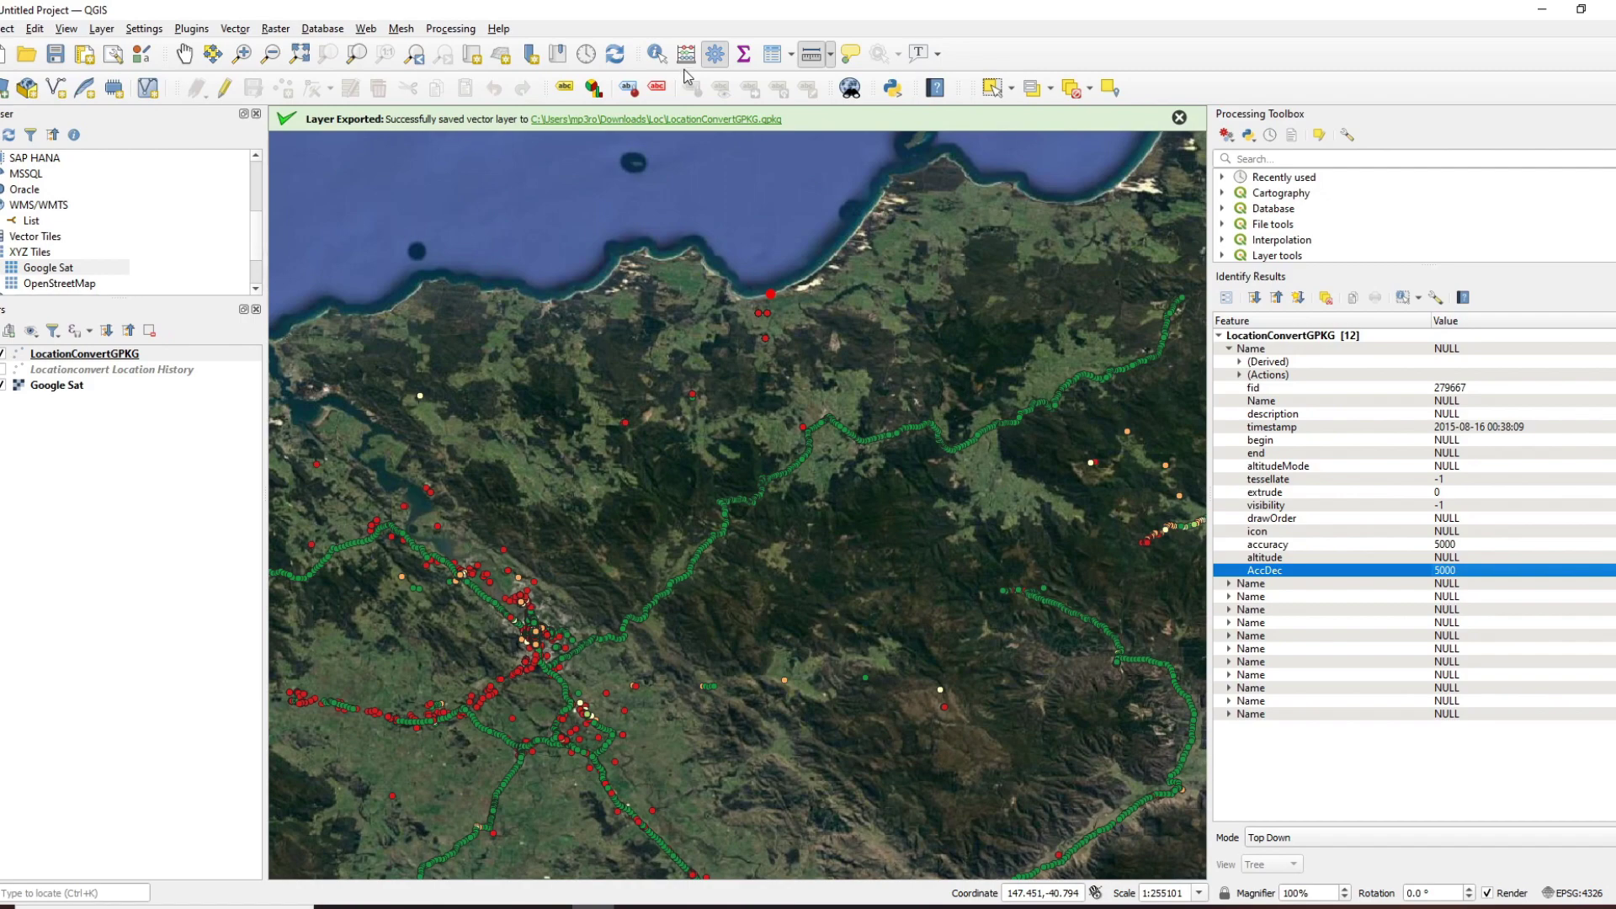
left_click(657, 53)
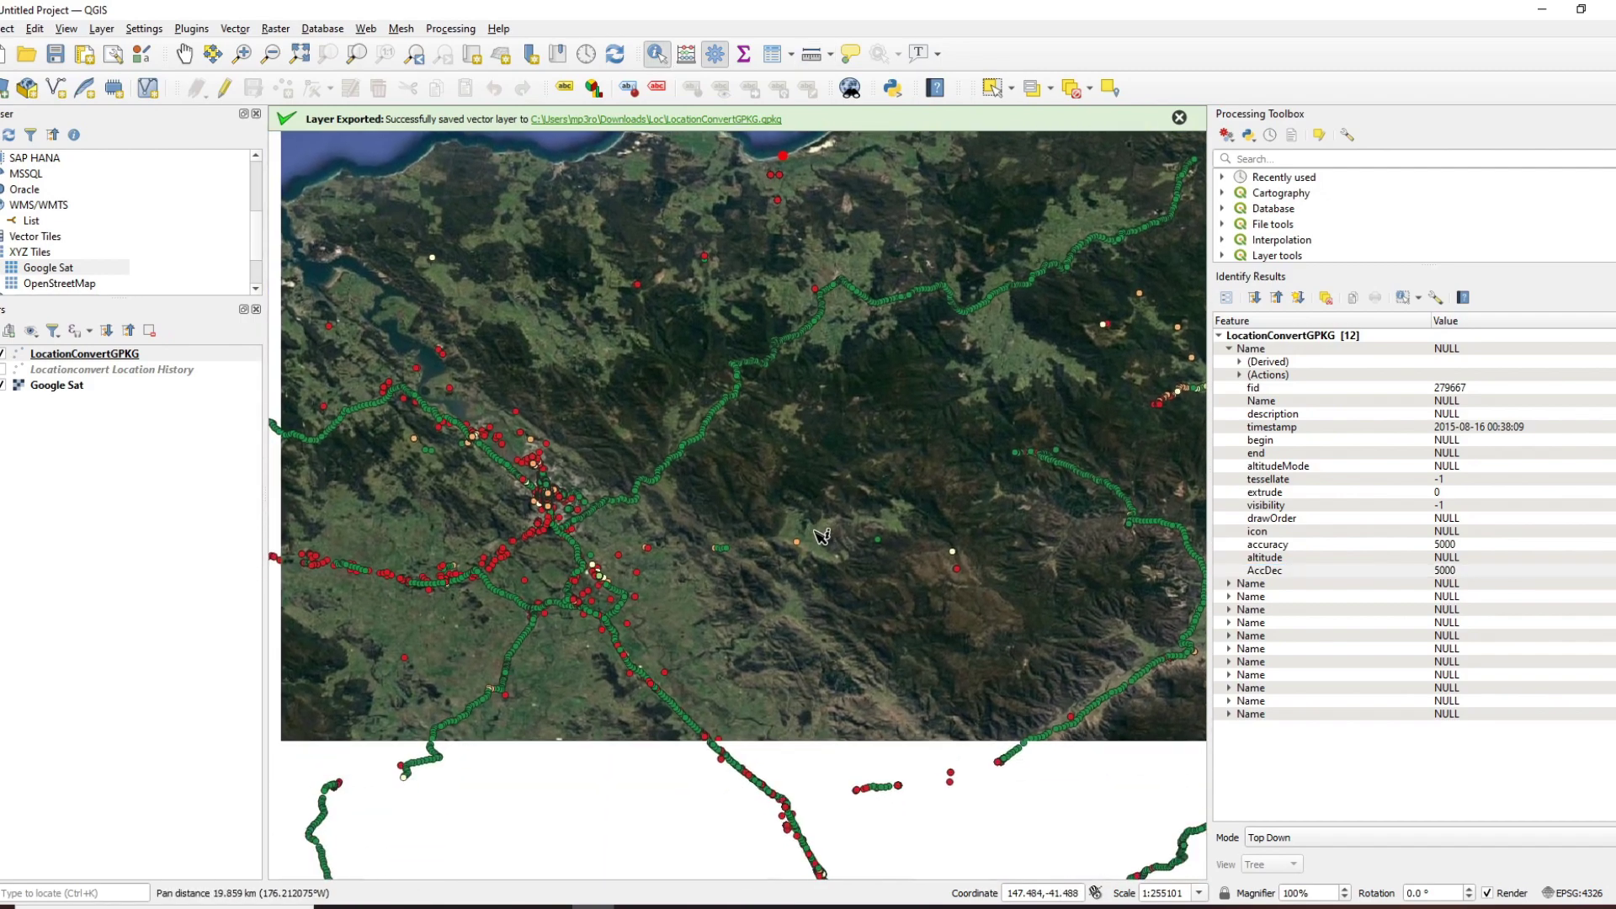
Identify several red points near the town and read their timestamp, AccDec and altitude values.
left_click(473, 696)
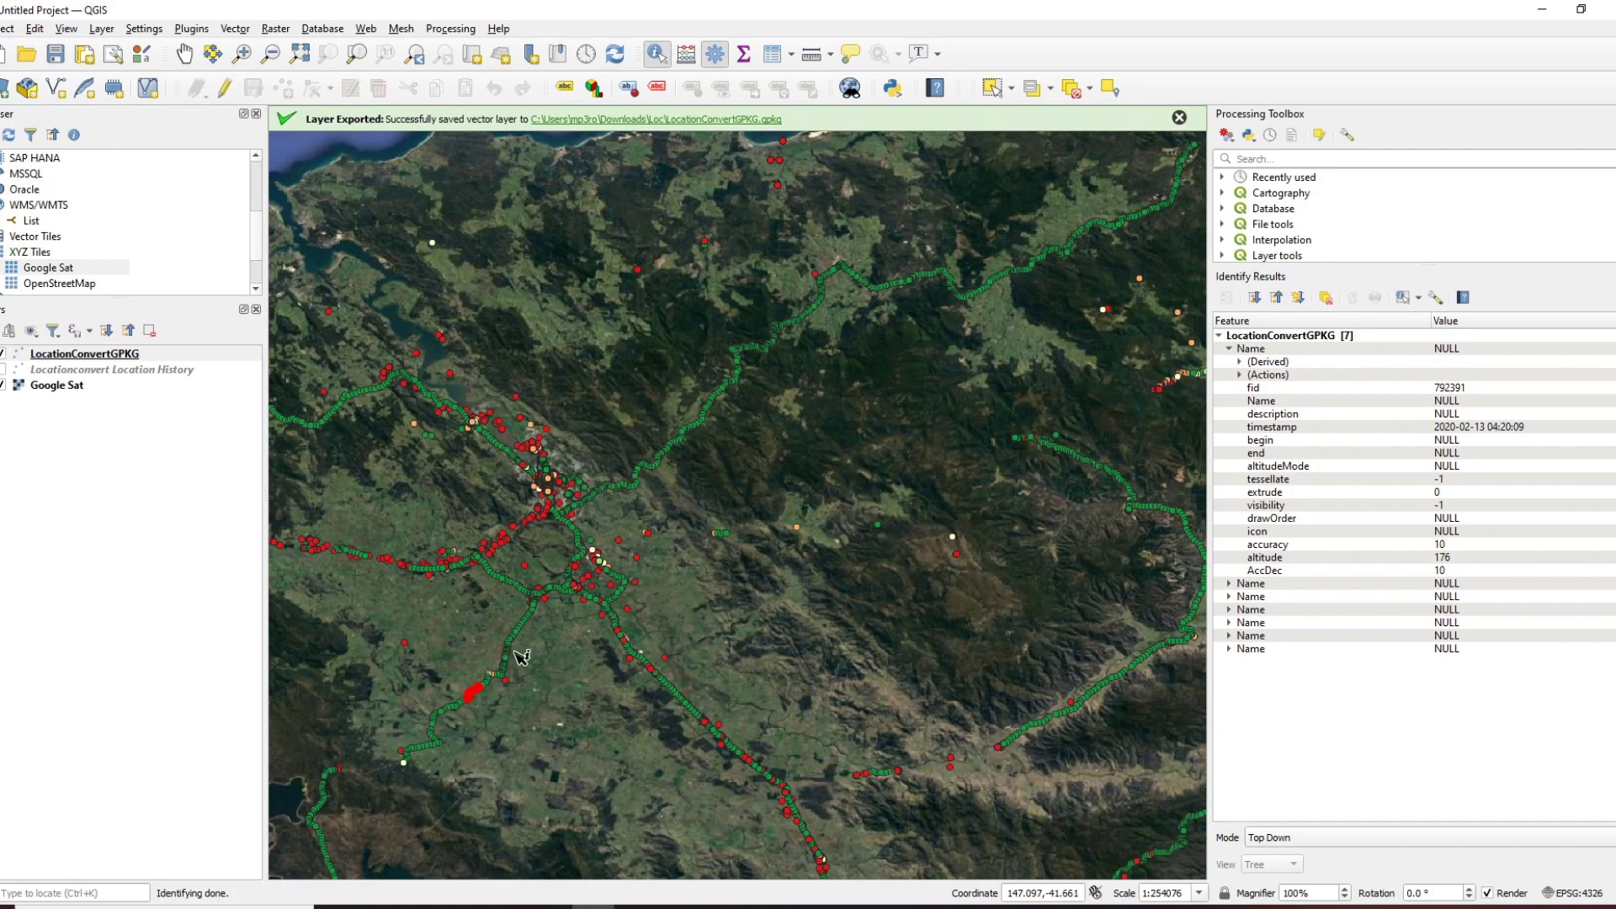
left_click(529, 629)
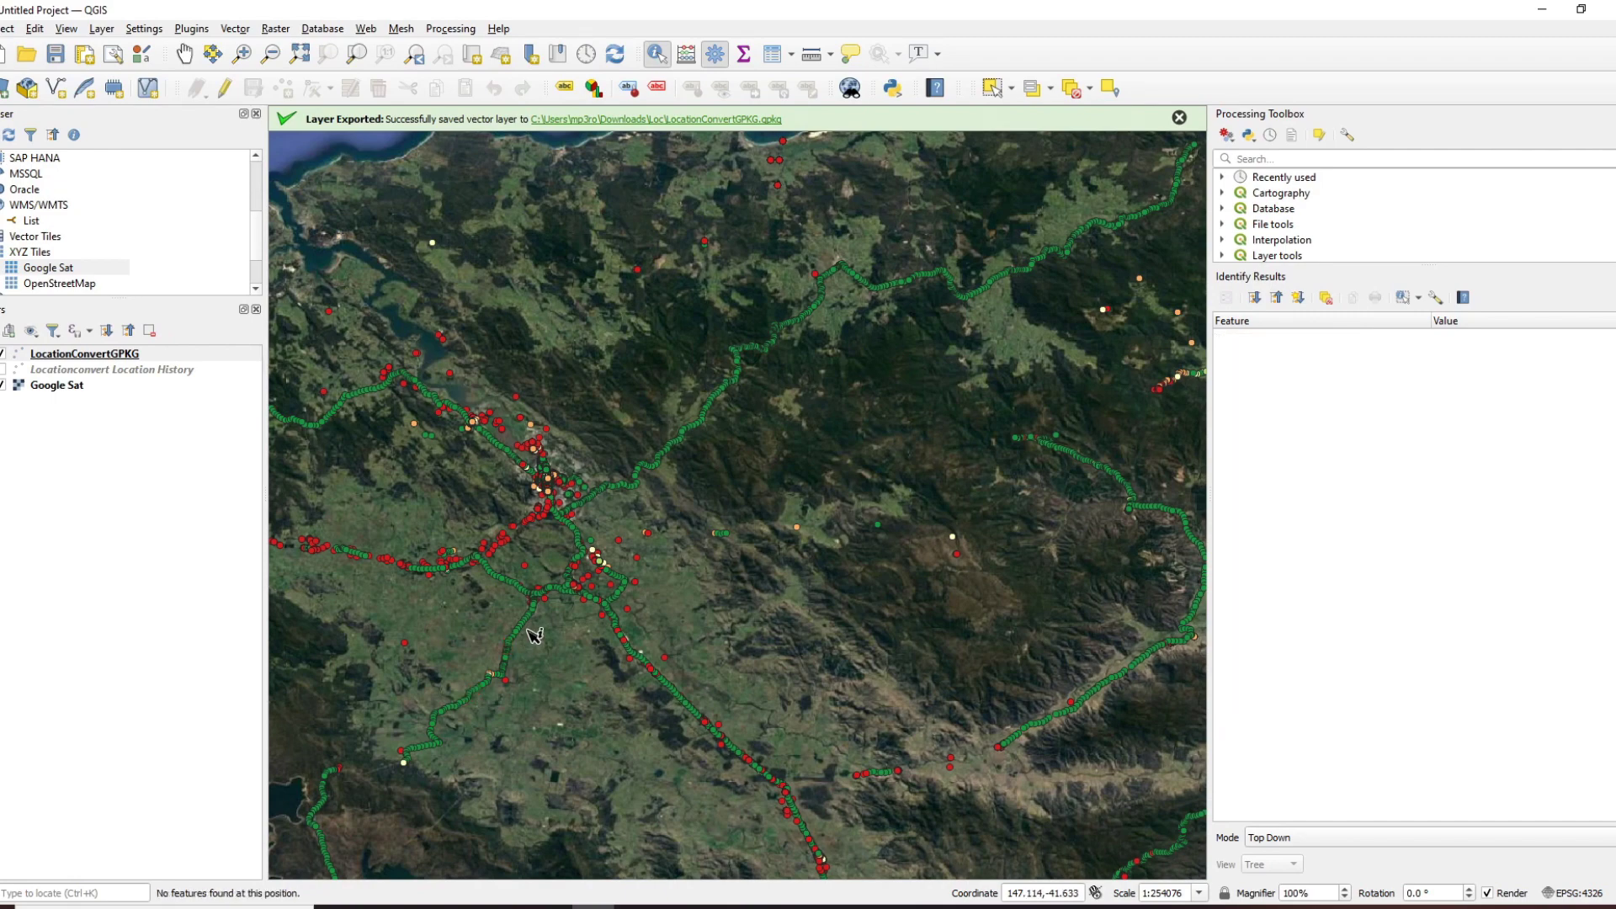
left_click(524, 633)
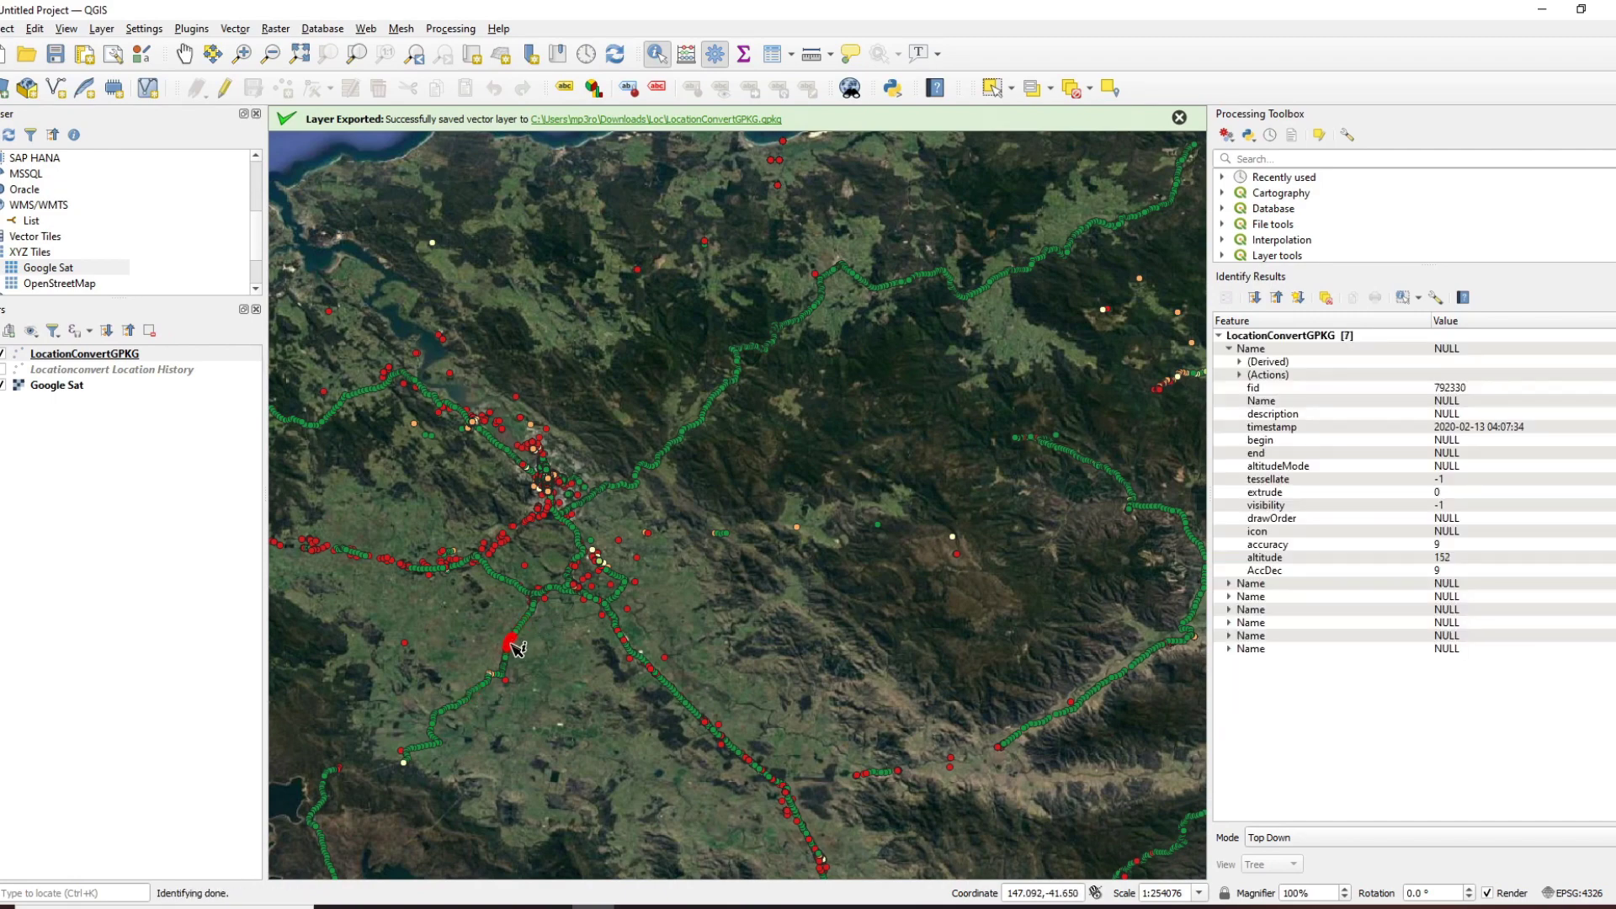
left_click(502, 579)
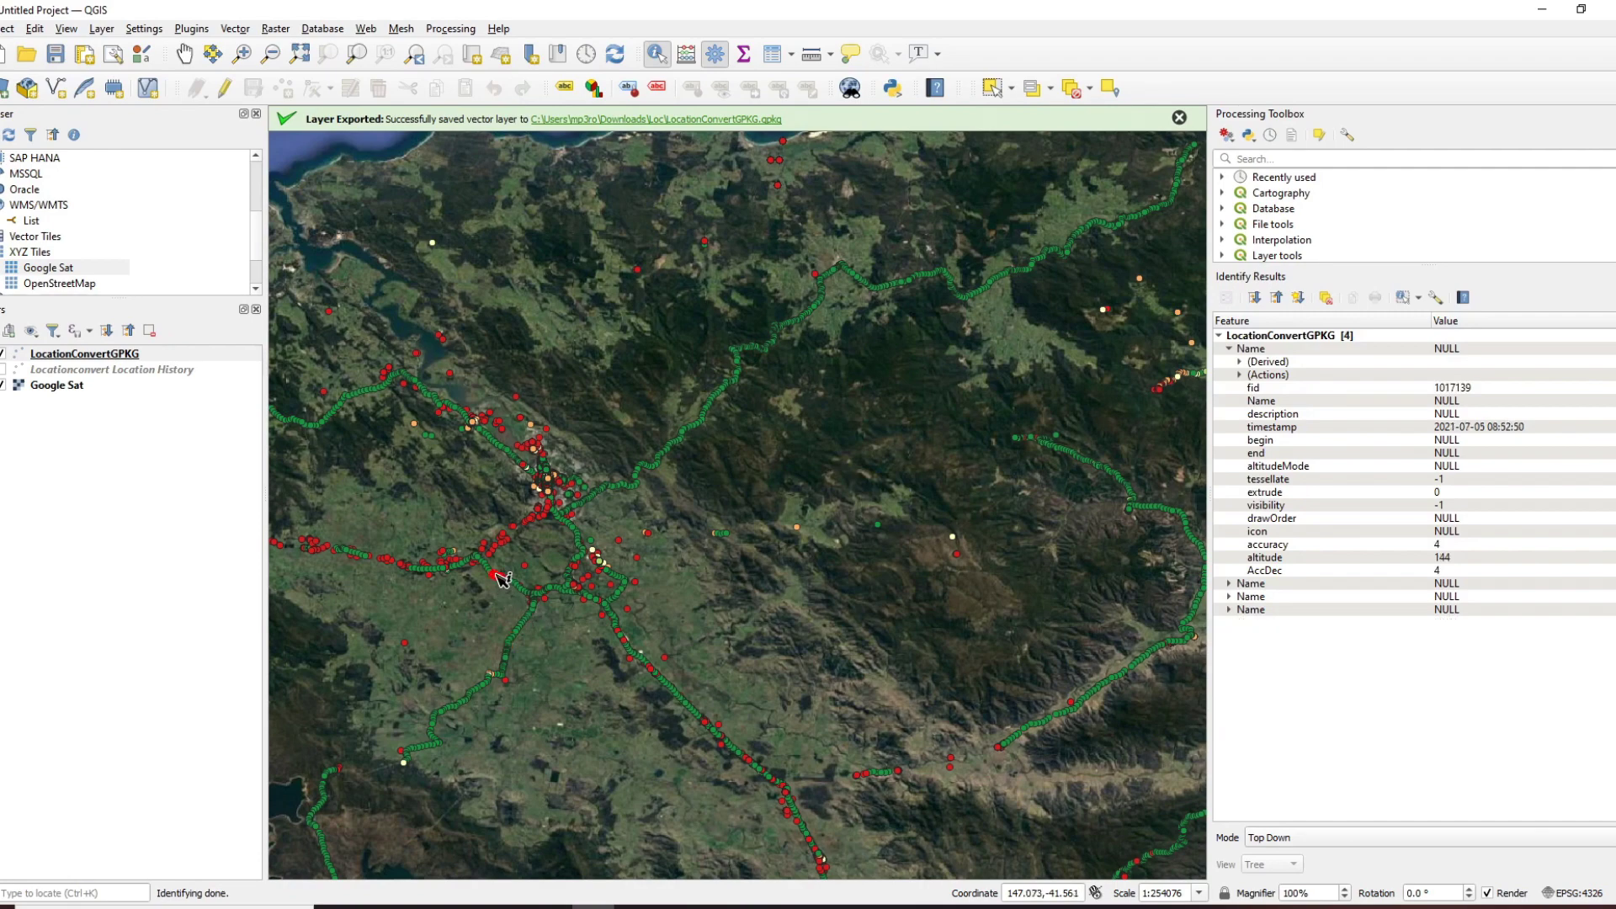
left_click(532, 631)
left_click_drag(743, 579, 776, 678)
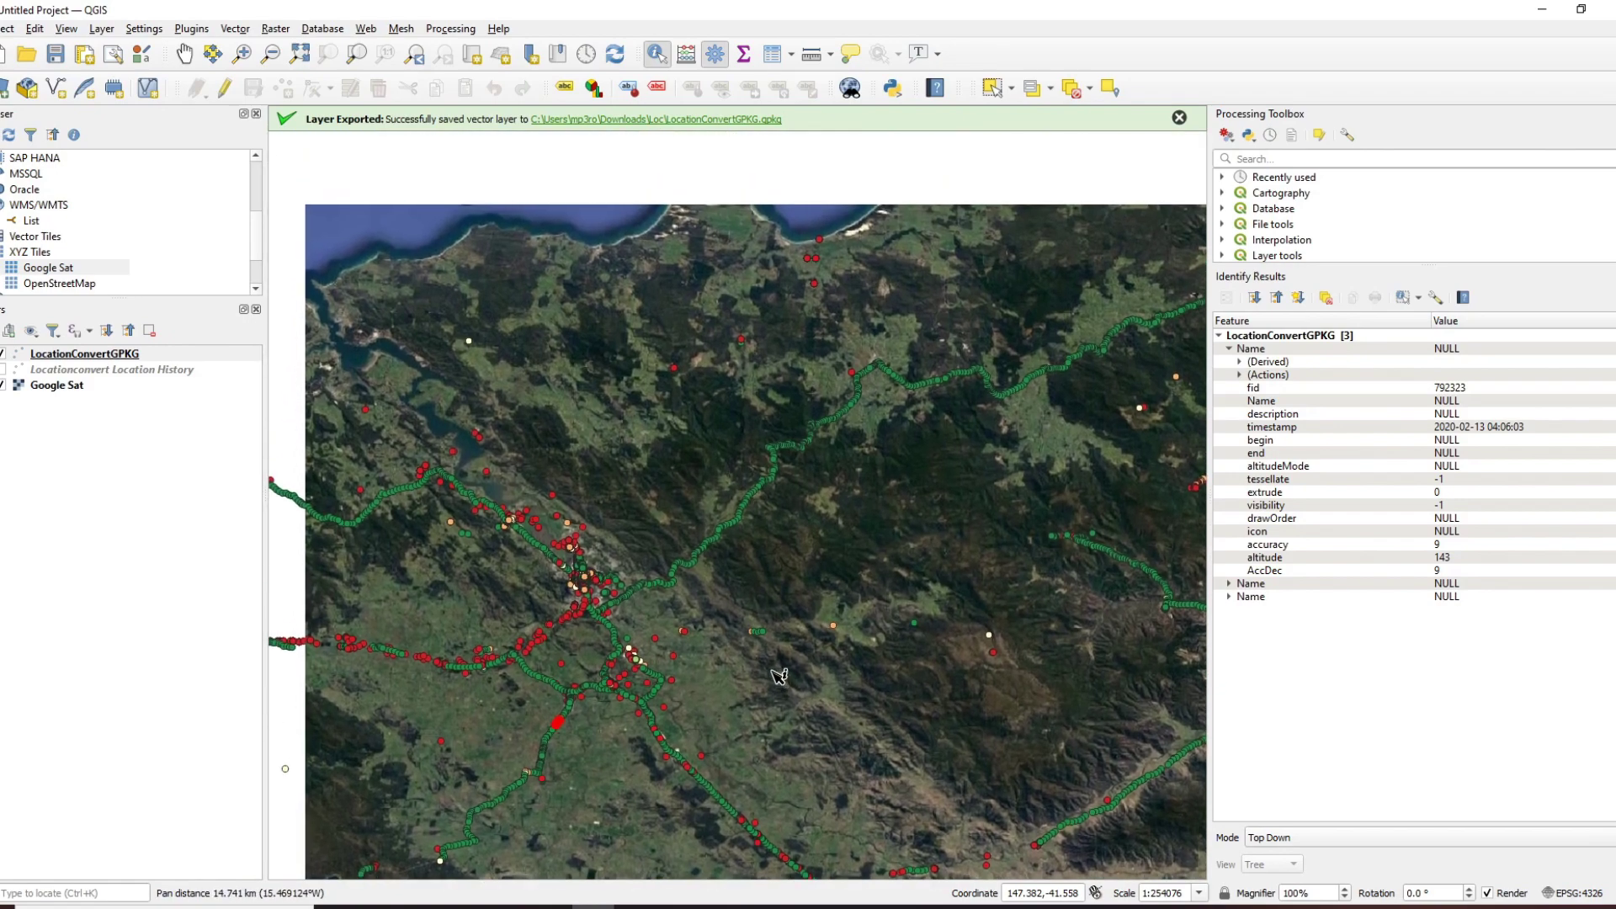
left_click(1474, 429)
left_click(1451, 570)
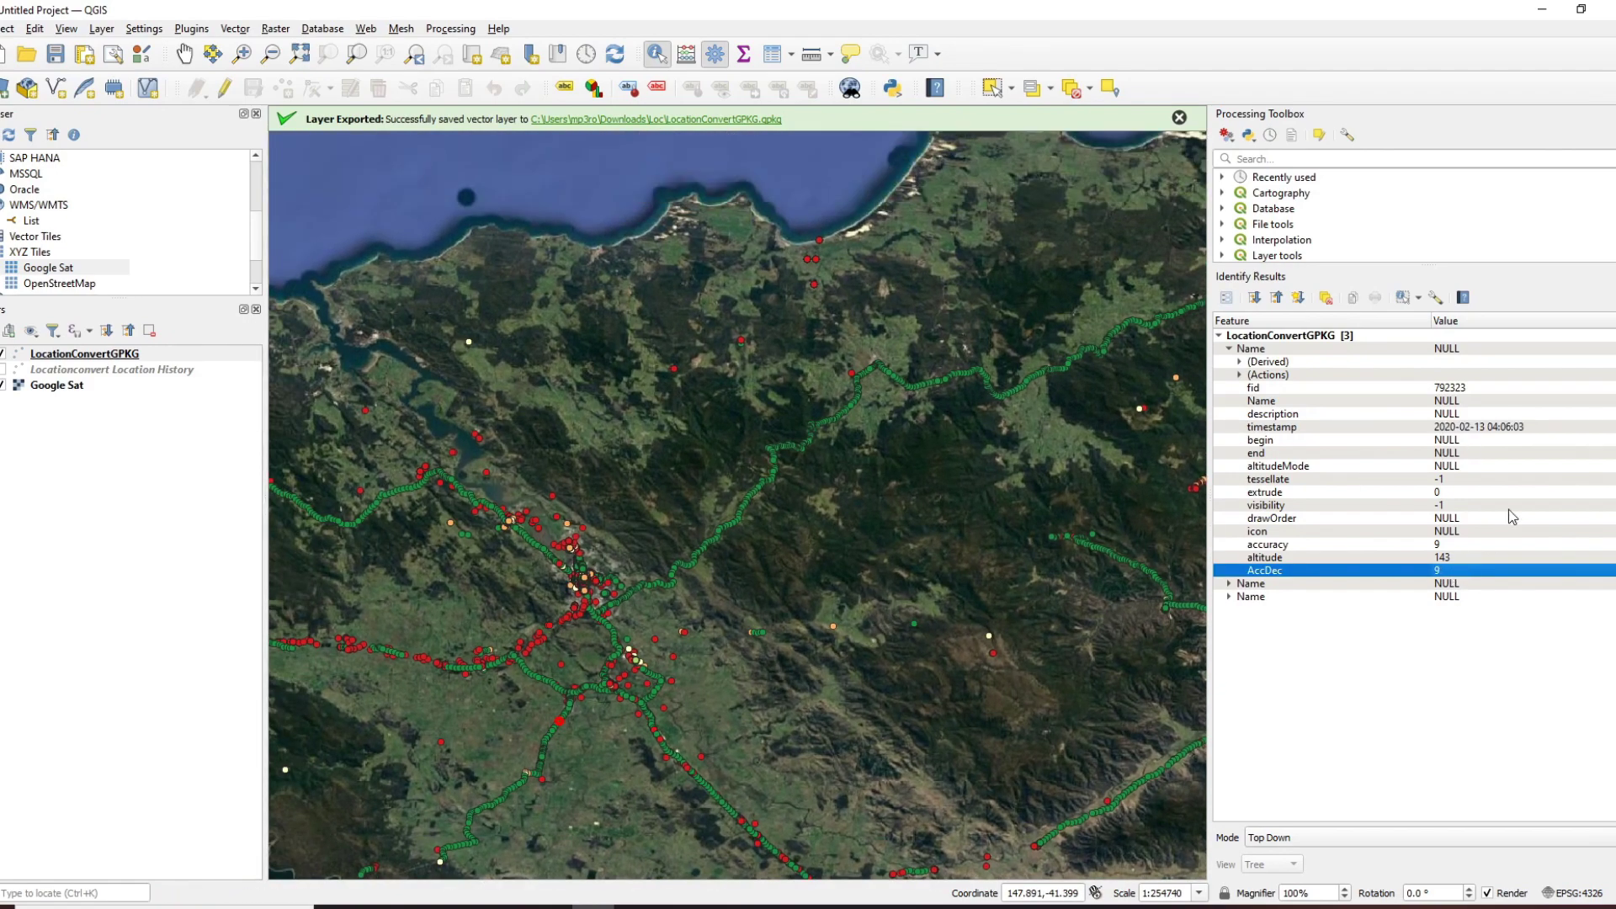
left_click(1452, 557)
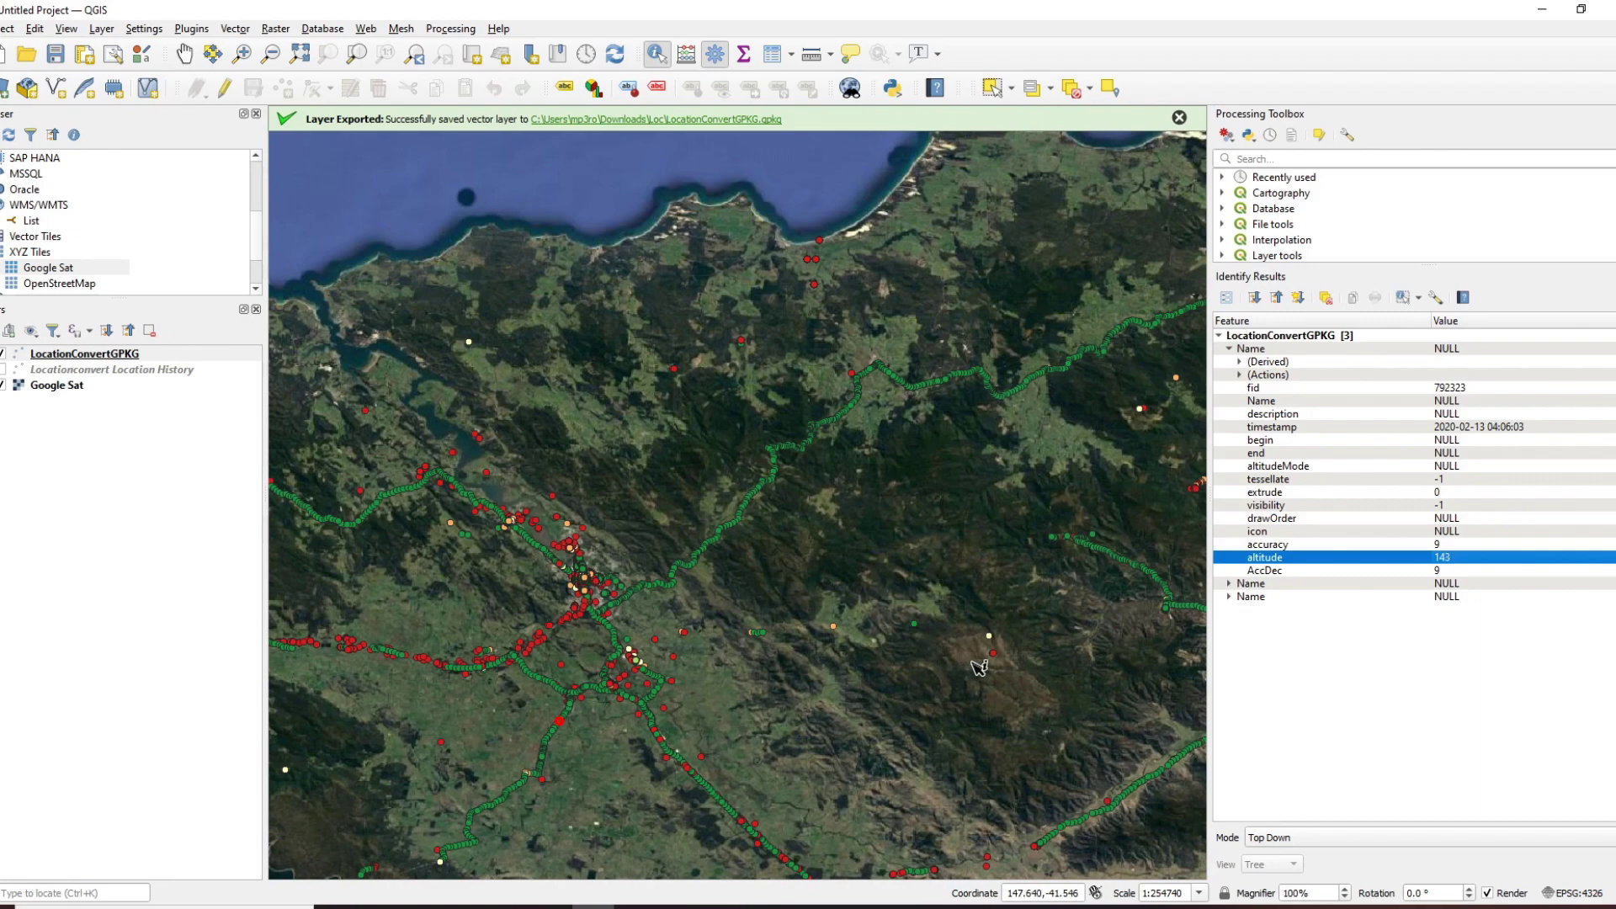
Identify points in the hills and on the green track, reading altitude, accuracy and timestamp, then show Command Prompt.
left_click(998, 660)
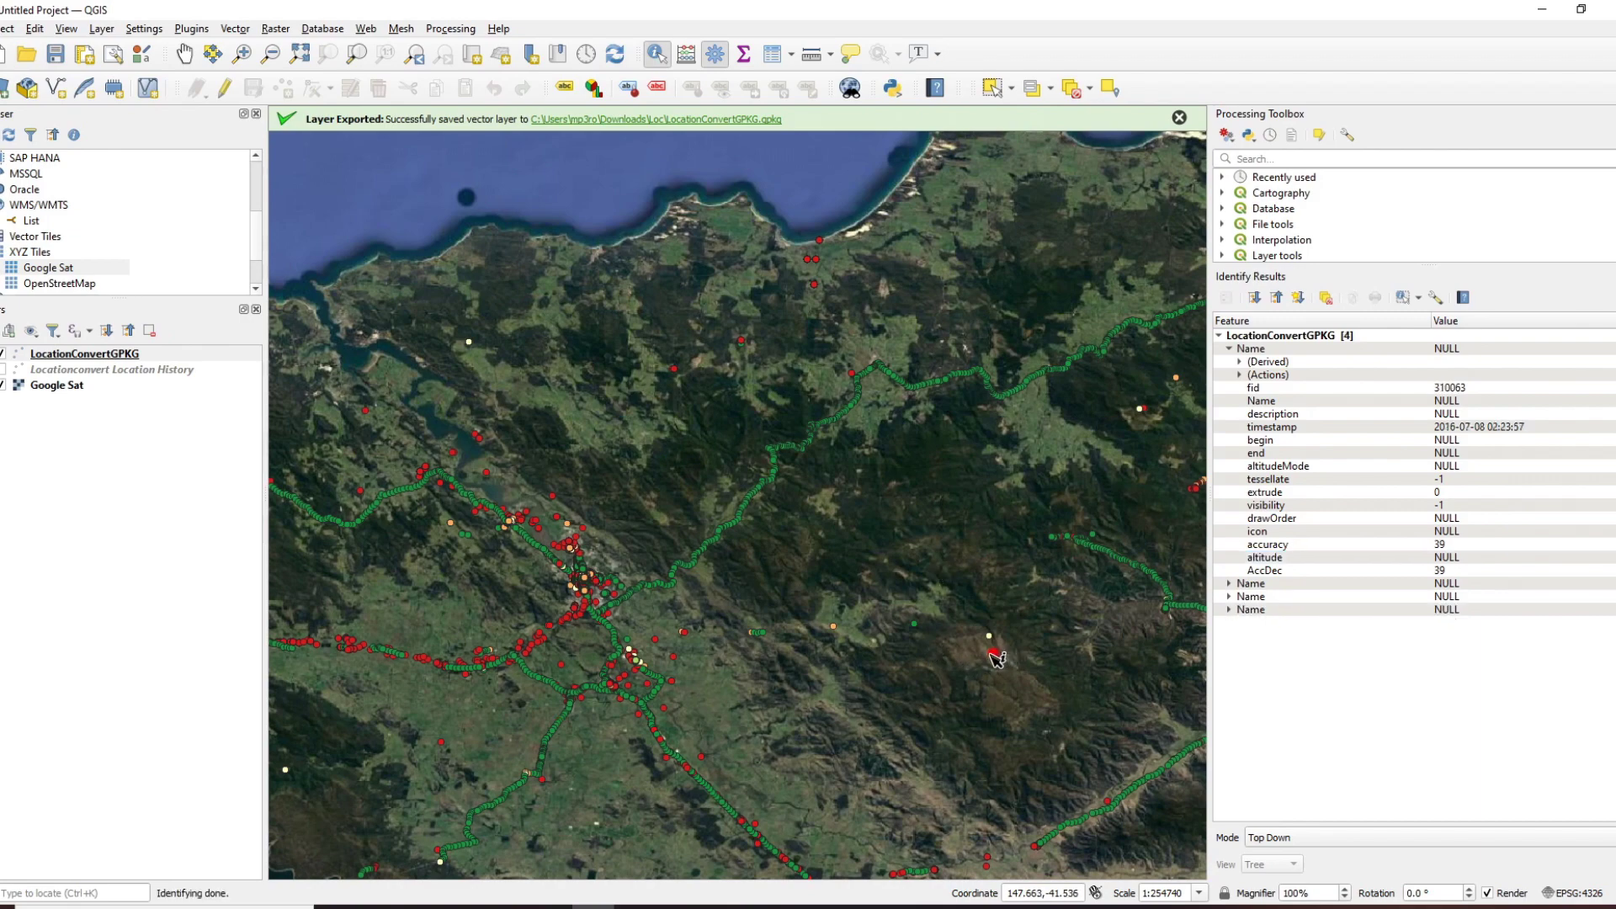
left_click(995, 640)
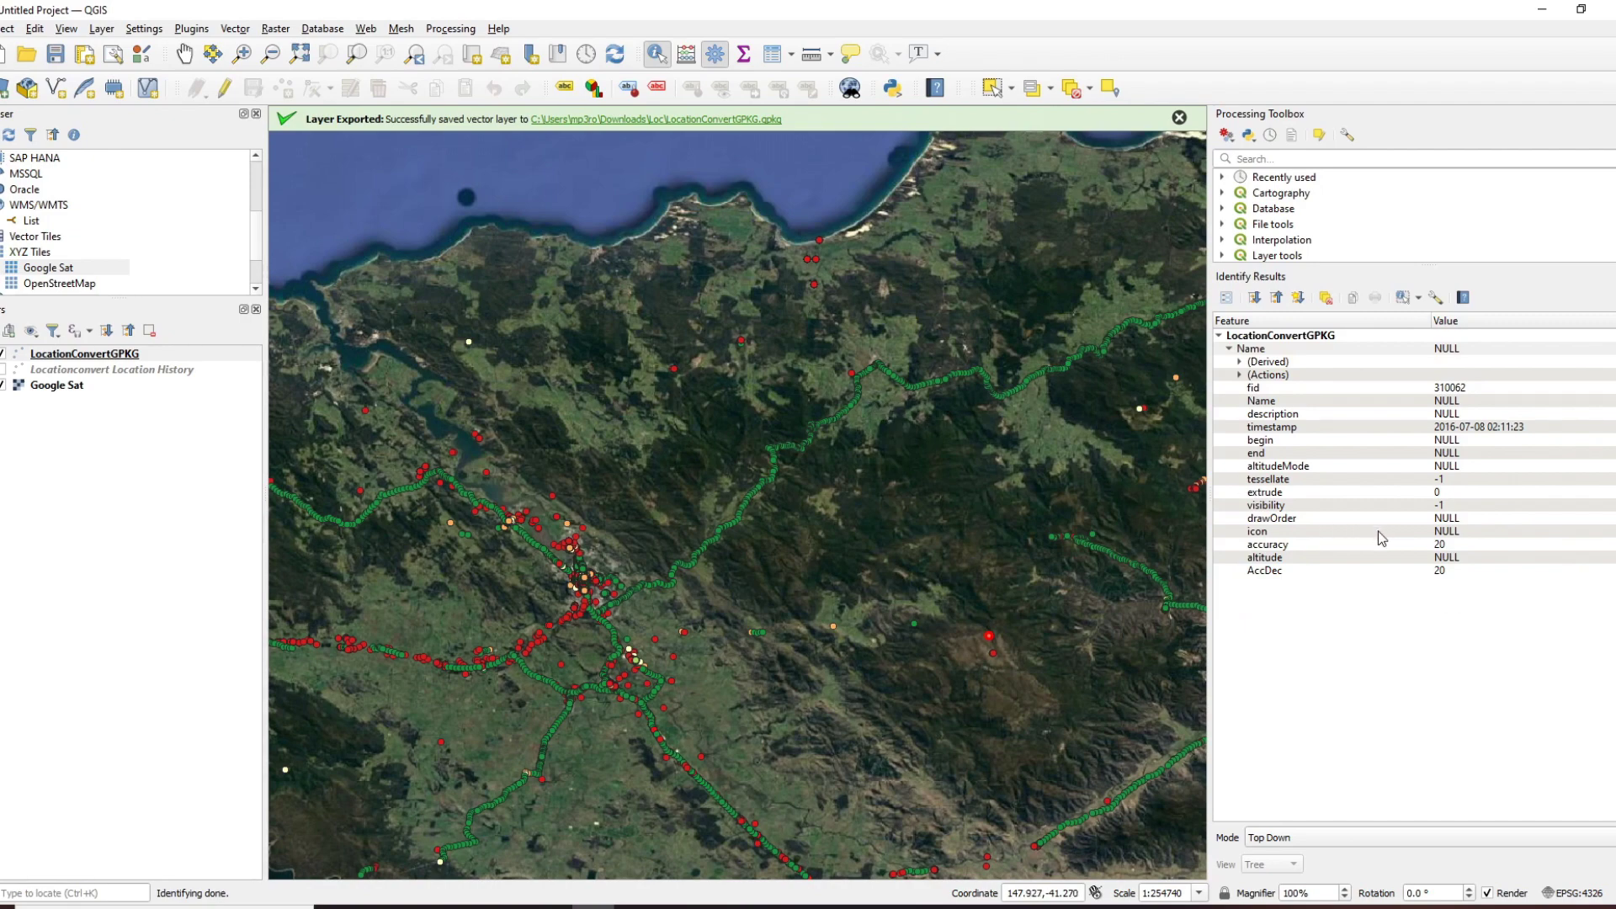
left_click(699, 551)
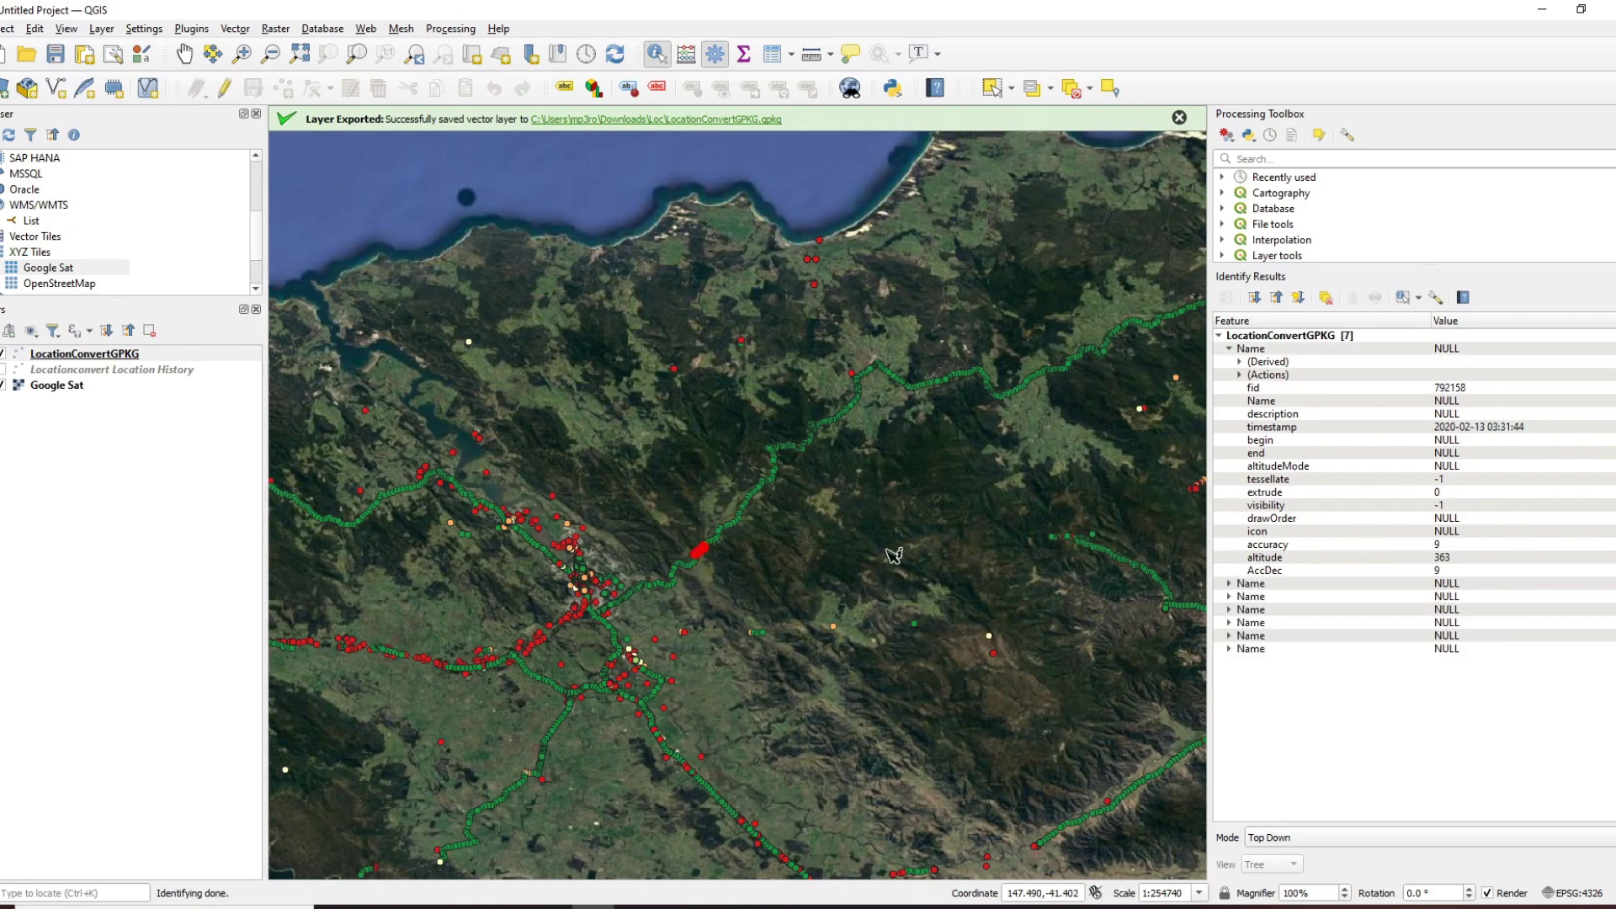
left_click(1444, 562)
left_click(1464, 543)
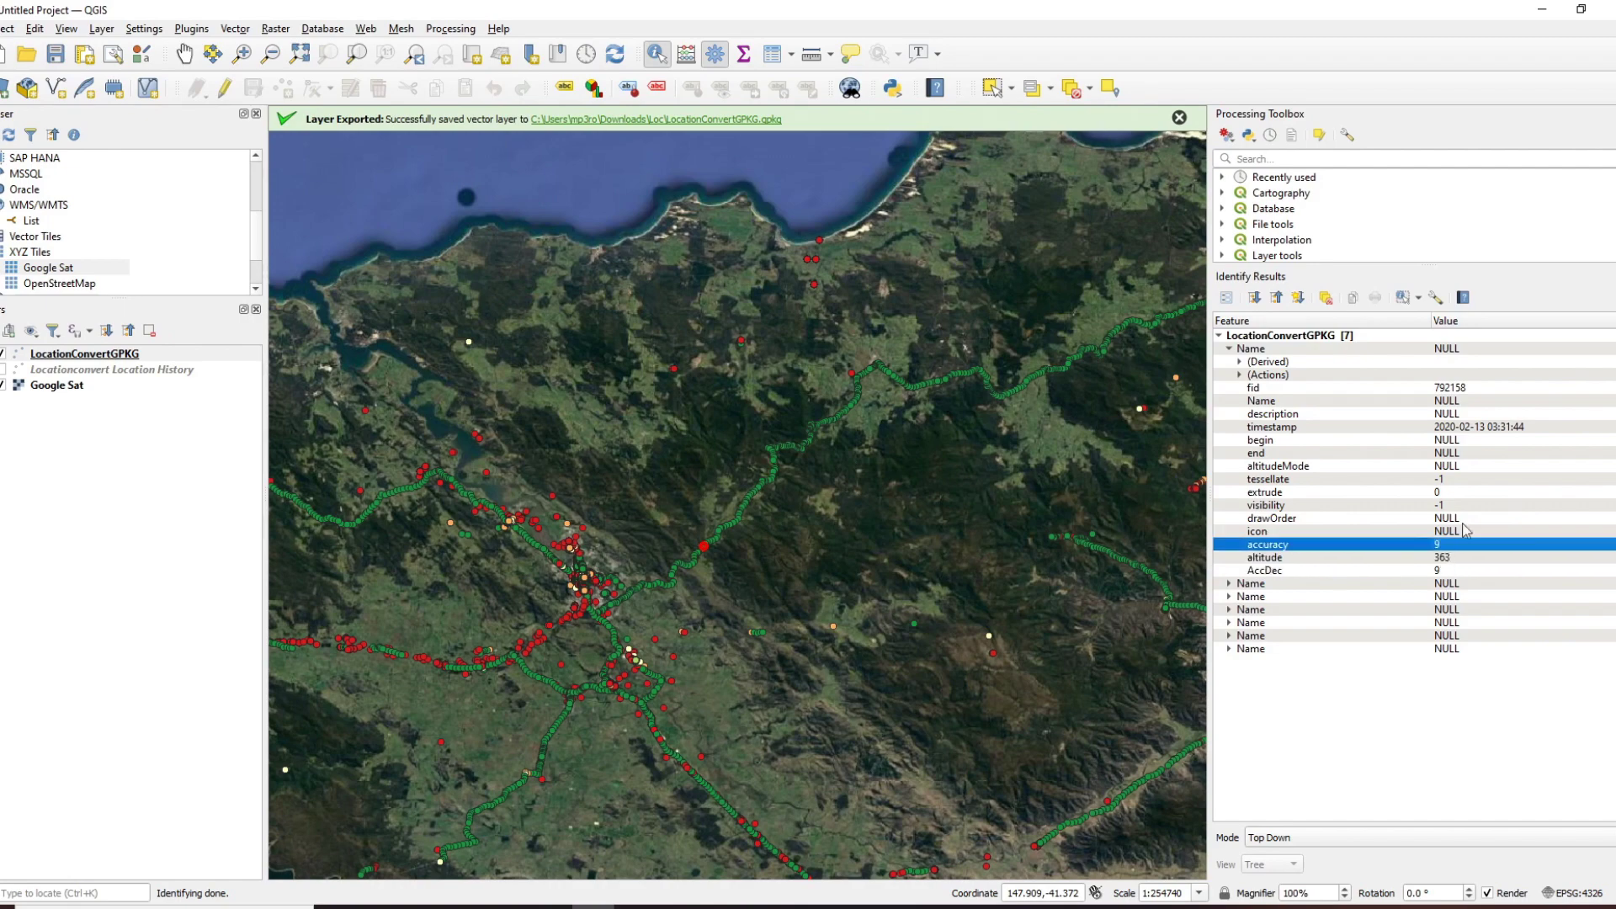
left_click(1465, 431)
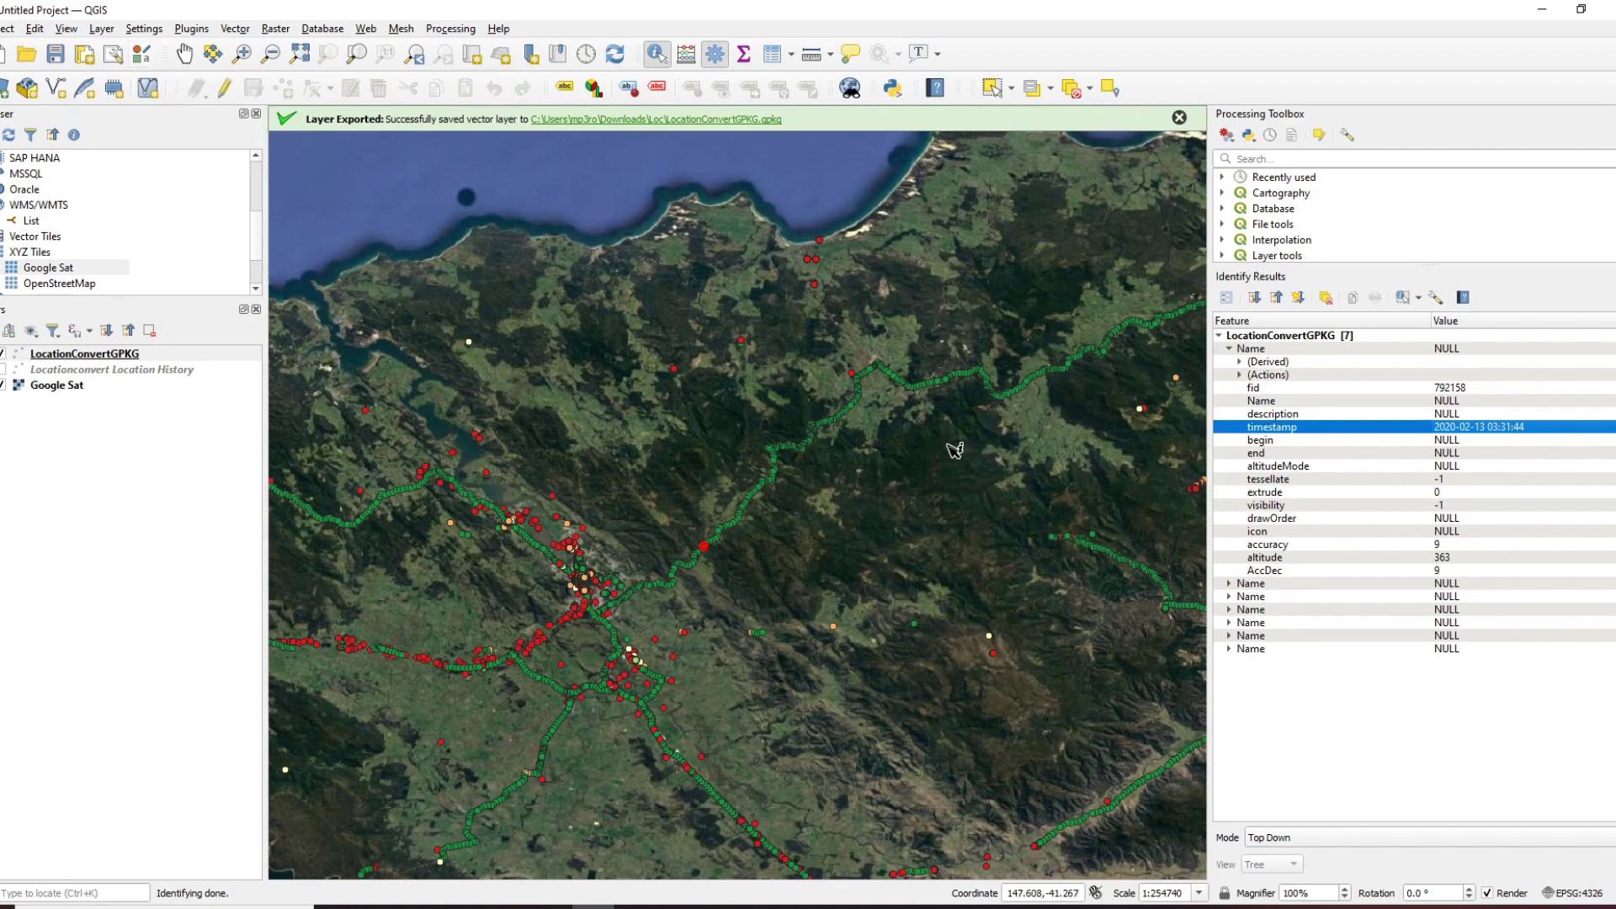
left_click(619, 473)
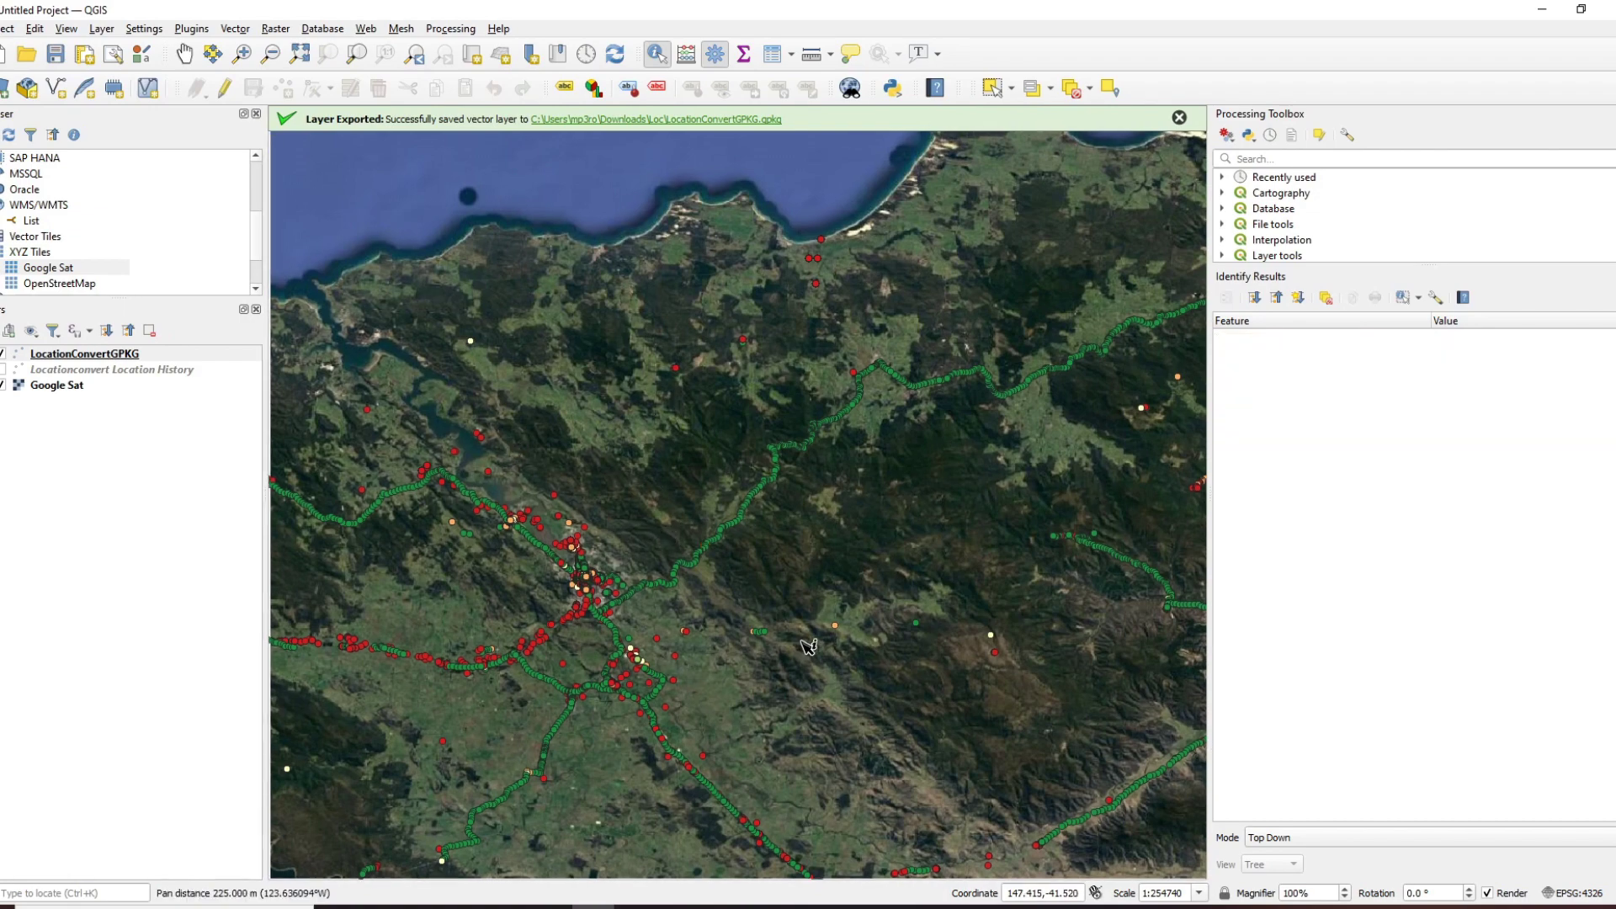
left_click_drag(796, 653, 821, 606)
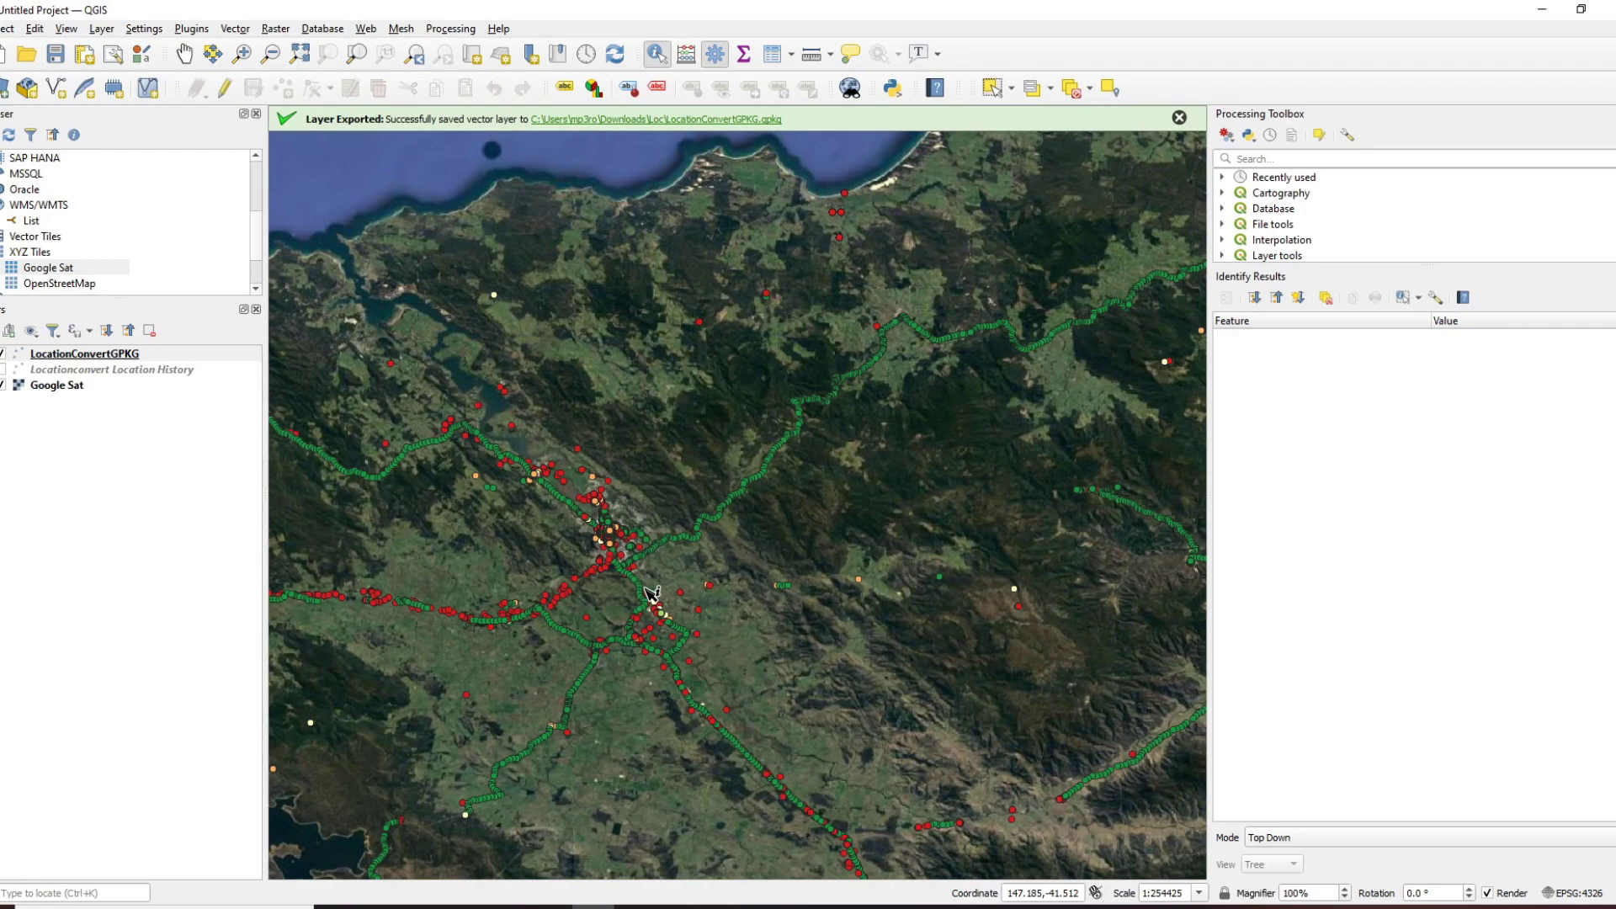
left_click(508, 906)
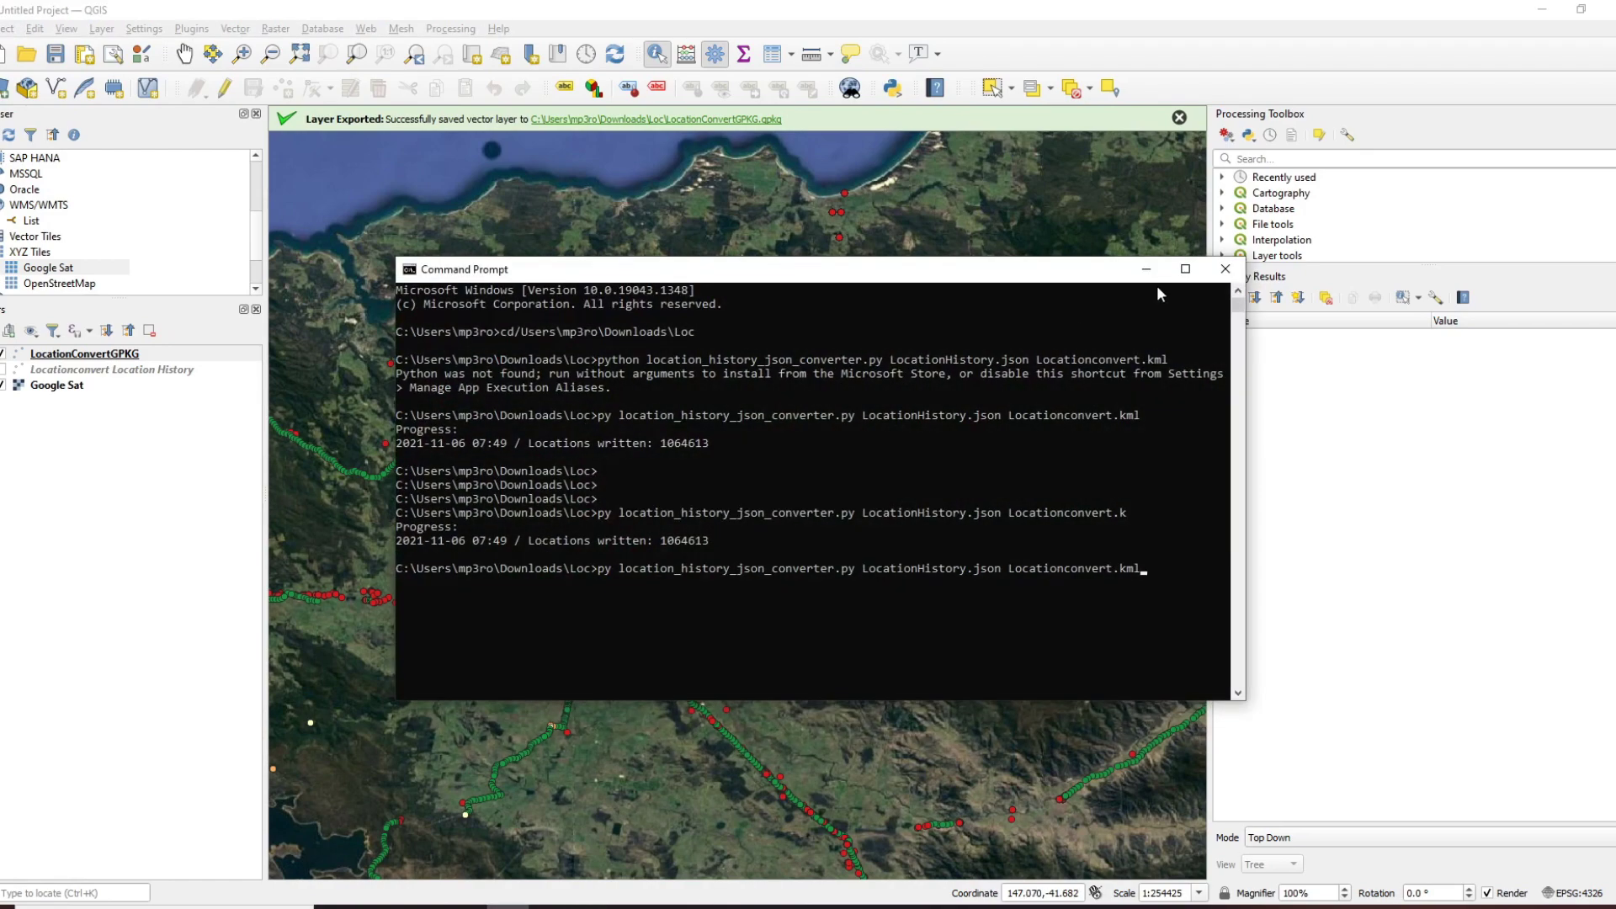
Minimise Command Prompt, select LocationConvertGPKG, identify a green-track point, then clear results at an empty spot.
left_click(1145, 269)
left_click(106, 355)
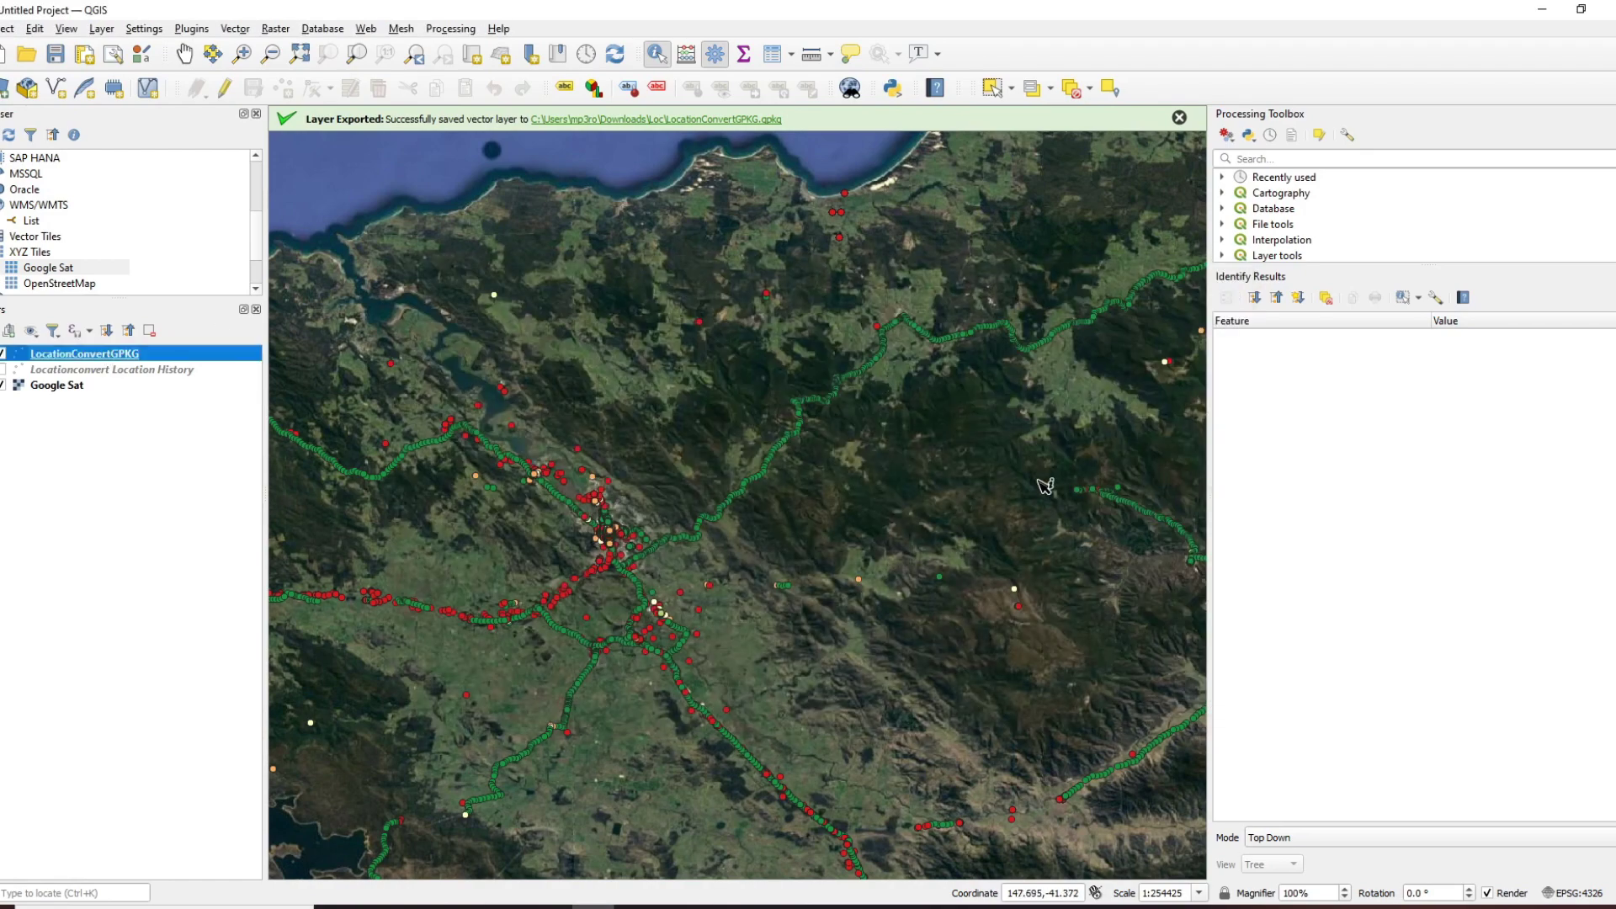
left_click(771, 471)
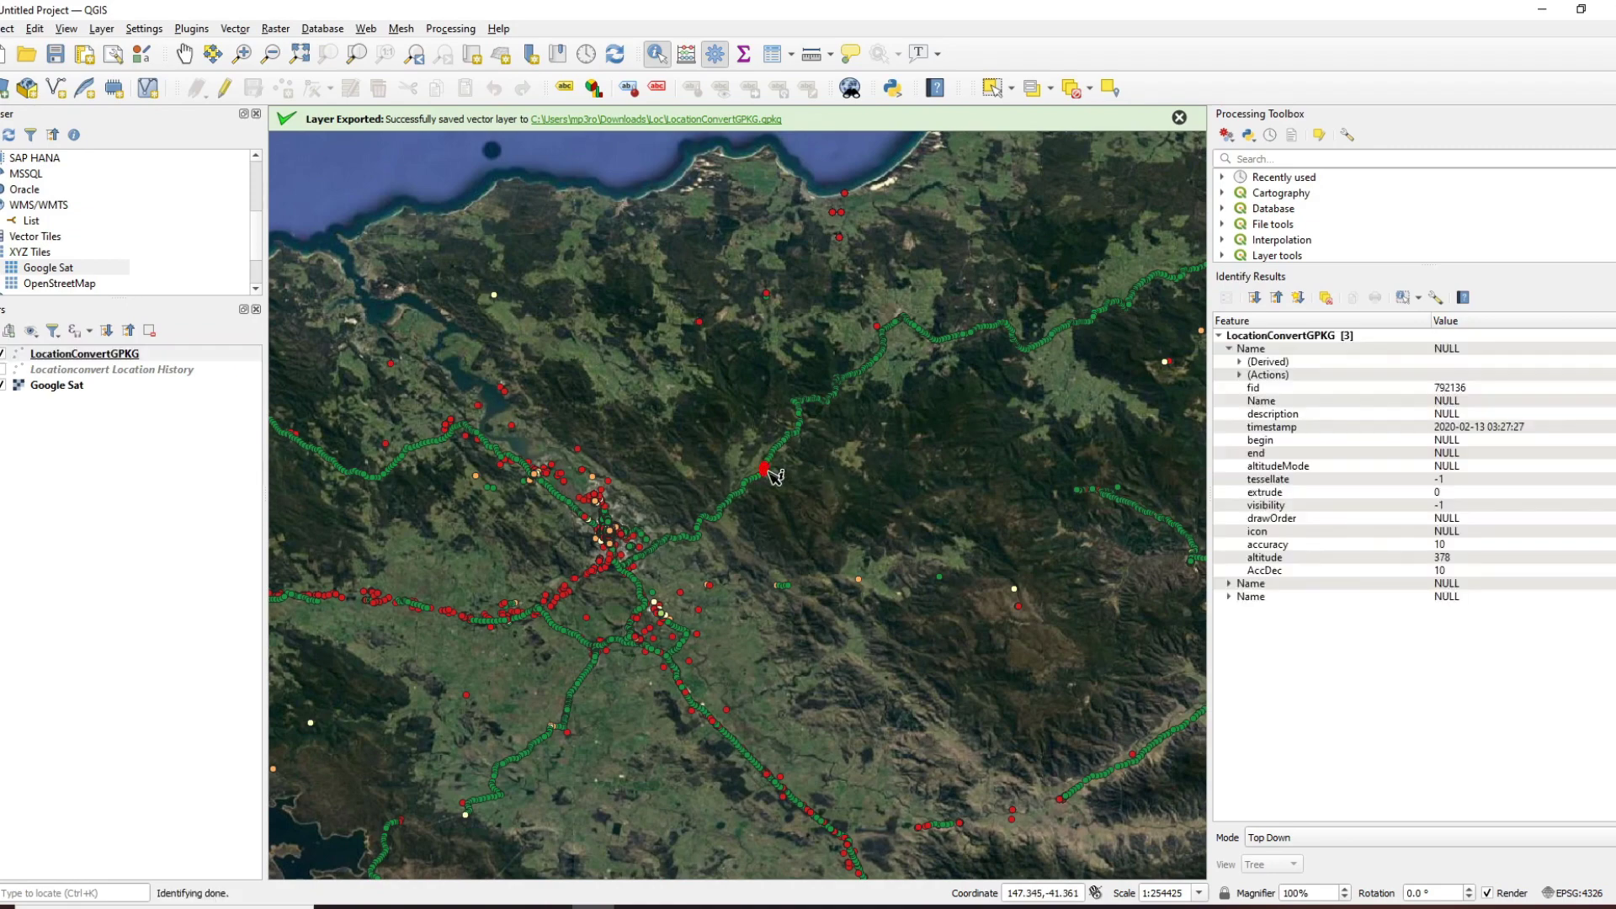
left_click(803, 470)
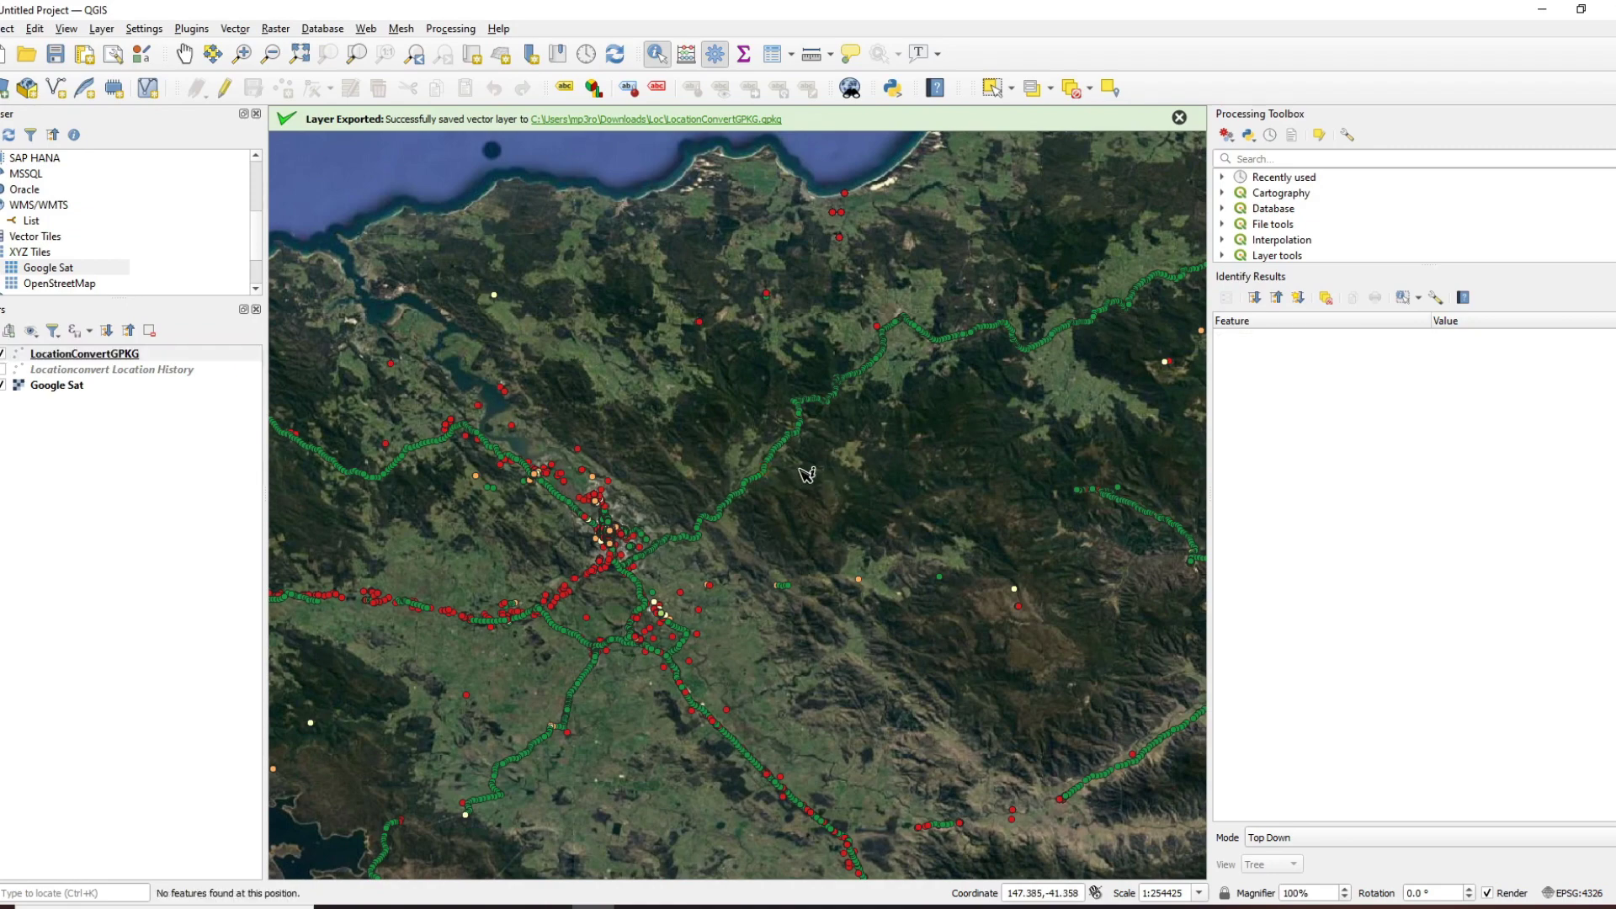